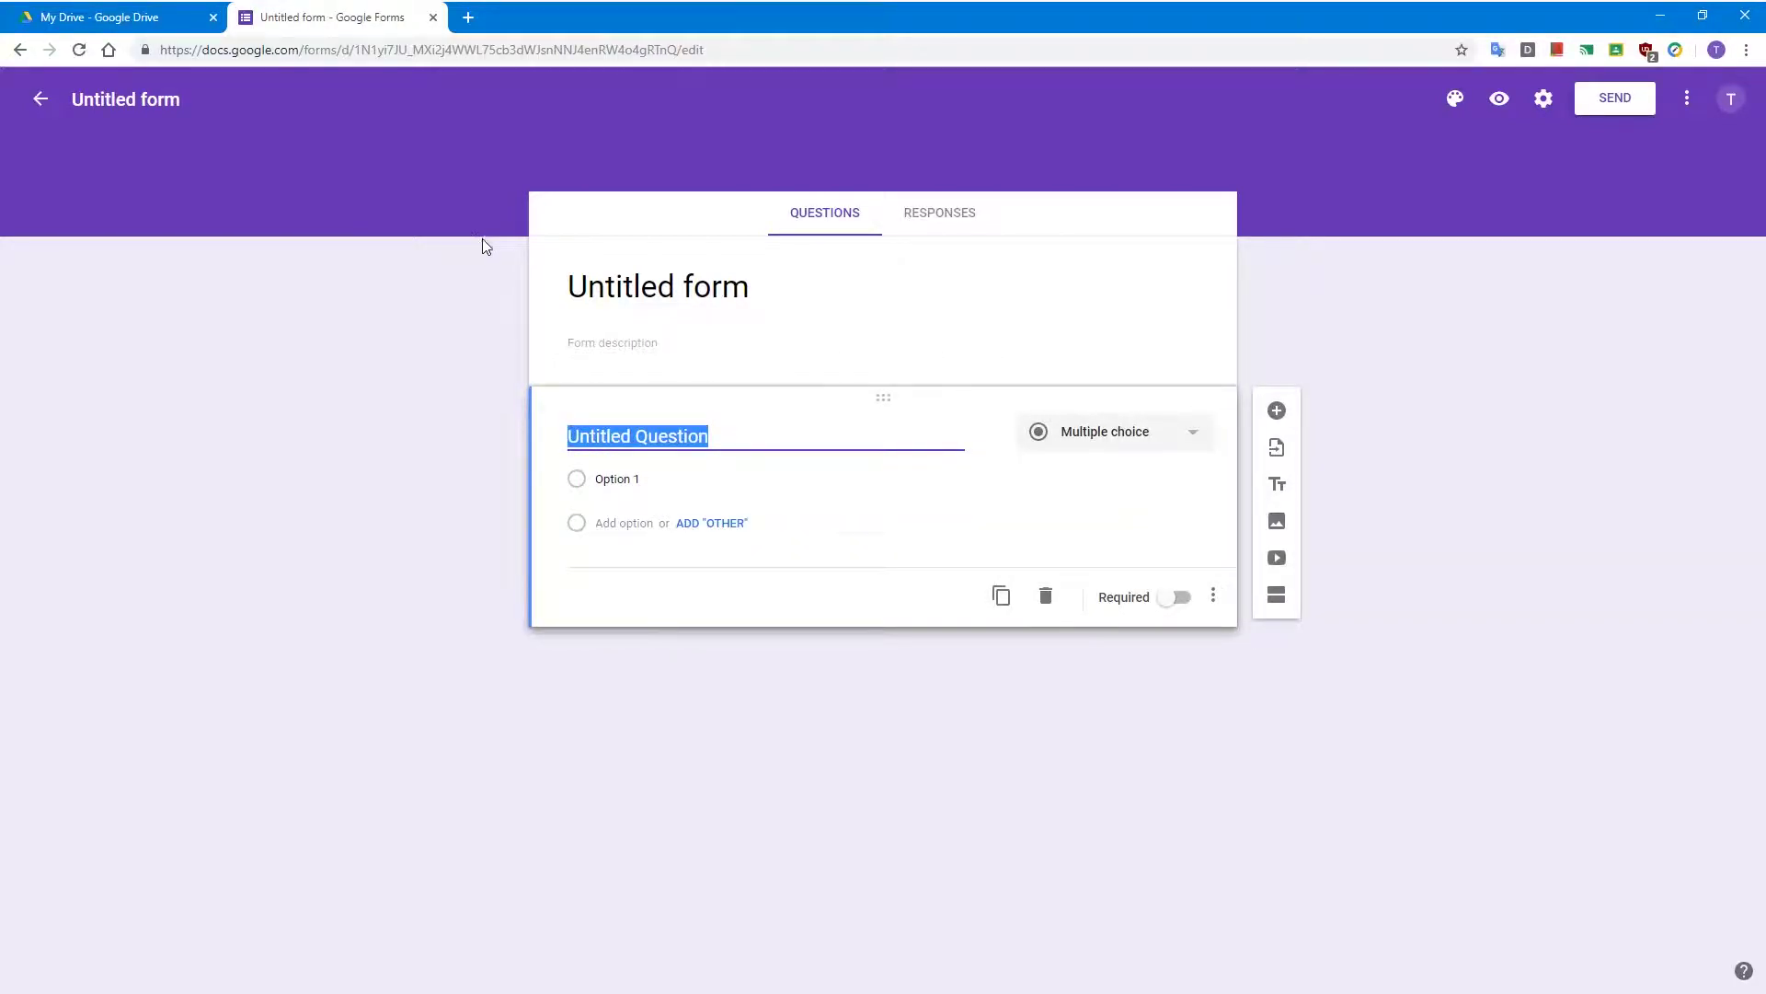
Step: Title the form "Volcanoes Quiz" and apply the same name to the form file
{"action": "left_click", "coordinate": [608, 285]}
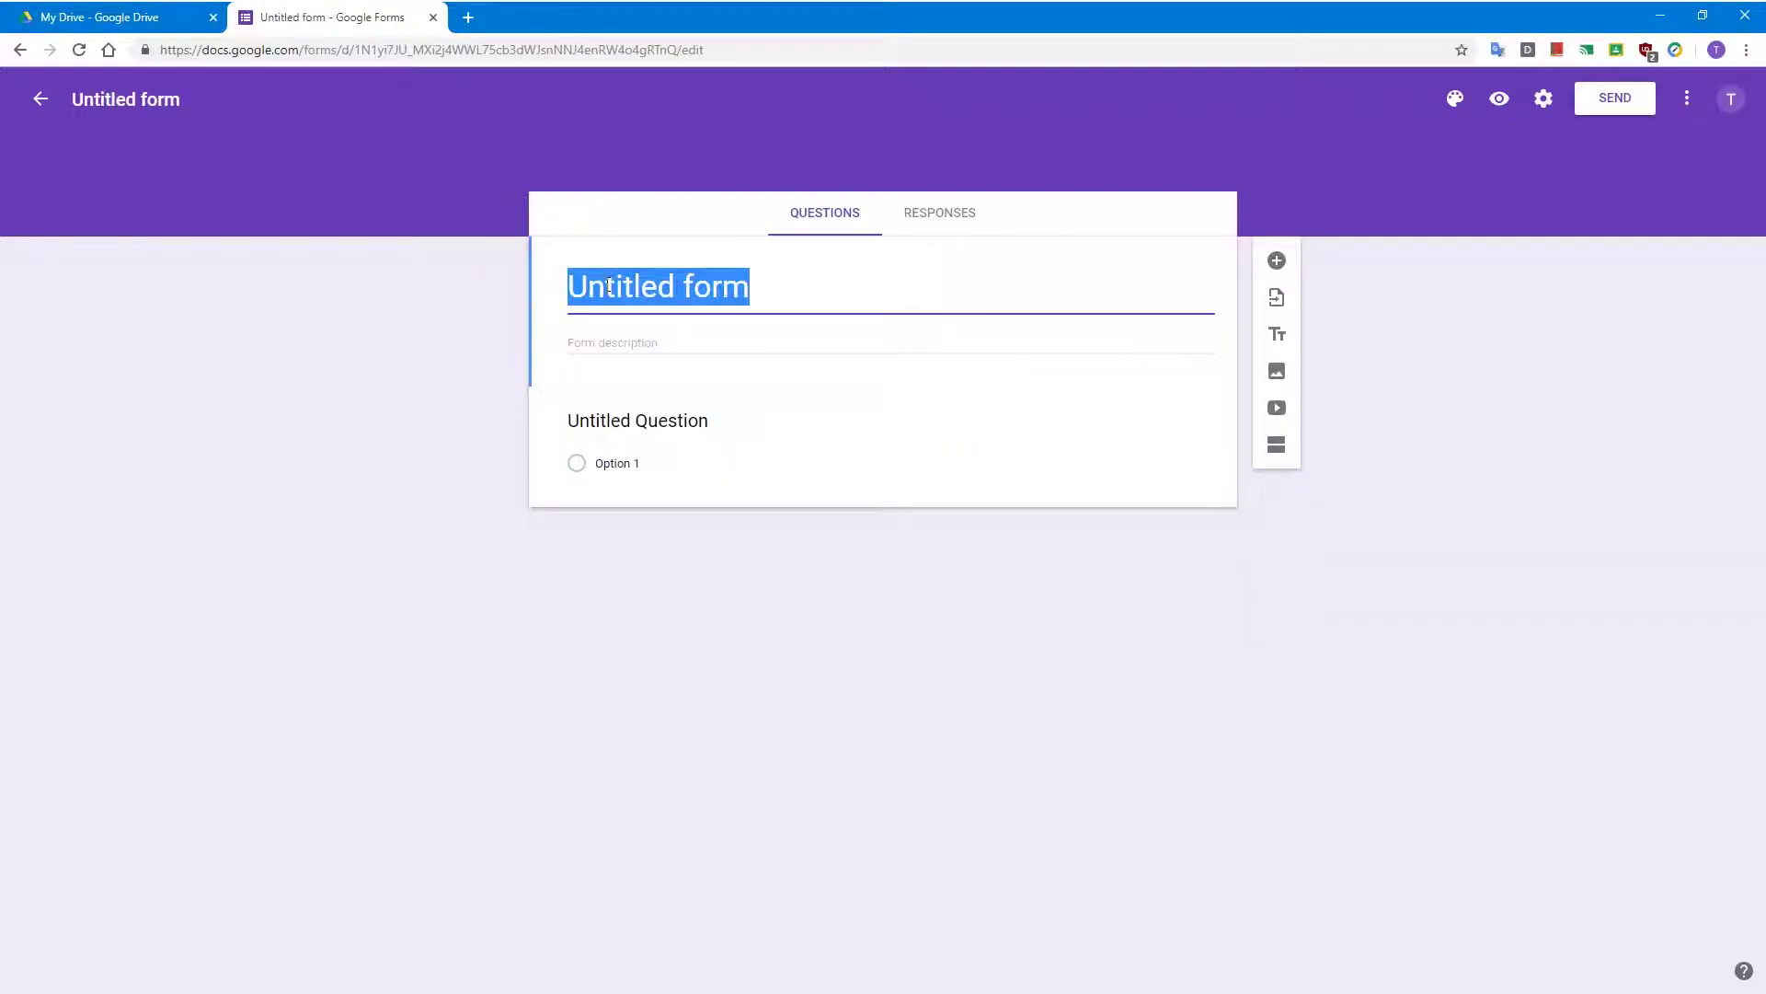
{"action": "type", "text": "Volcan"}
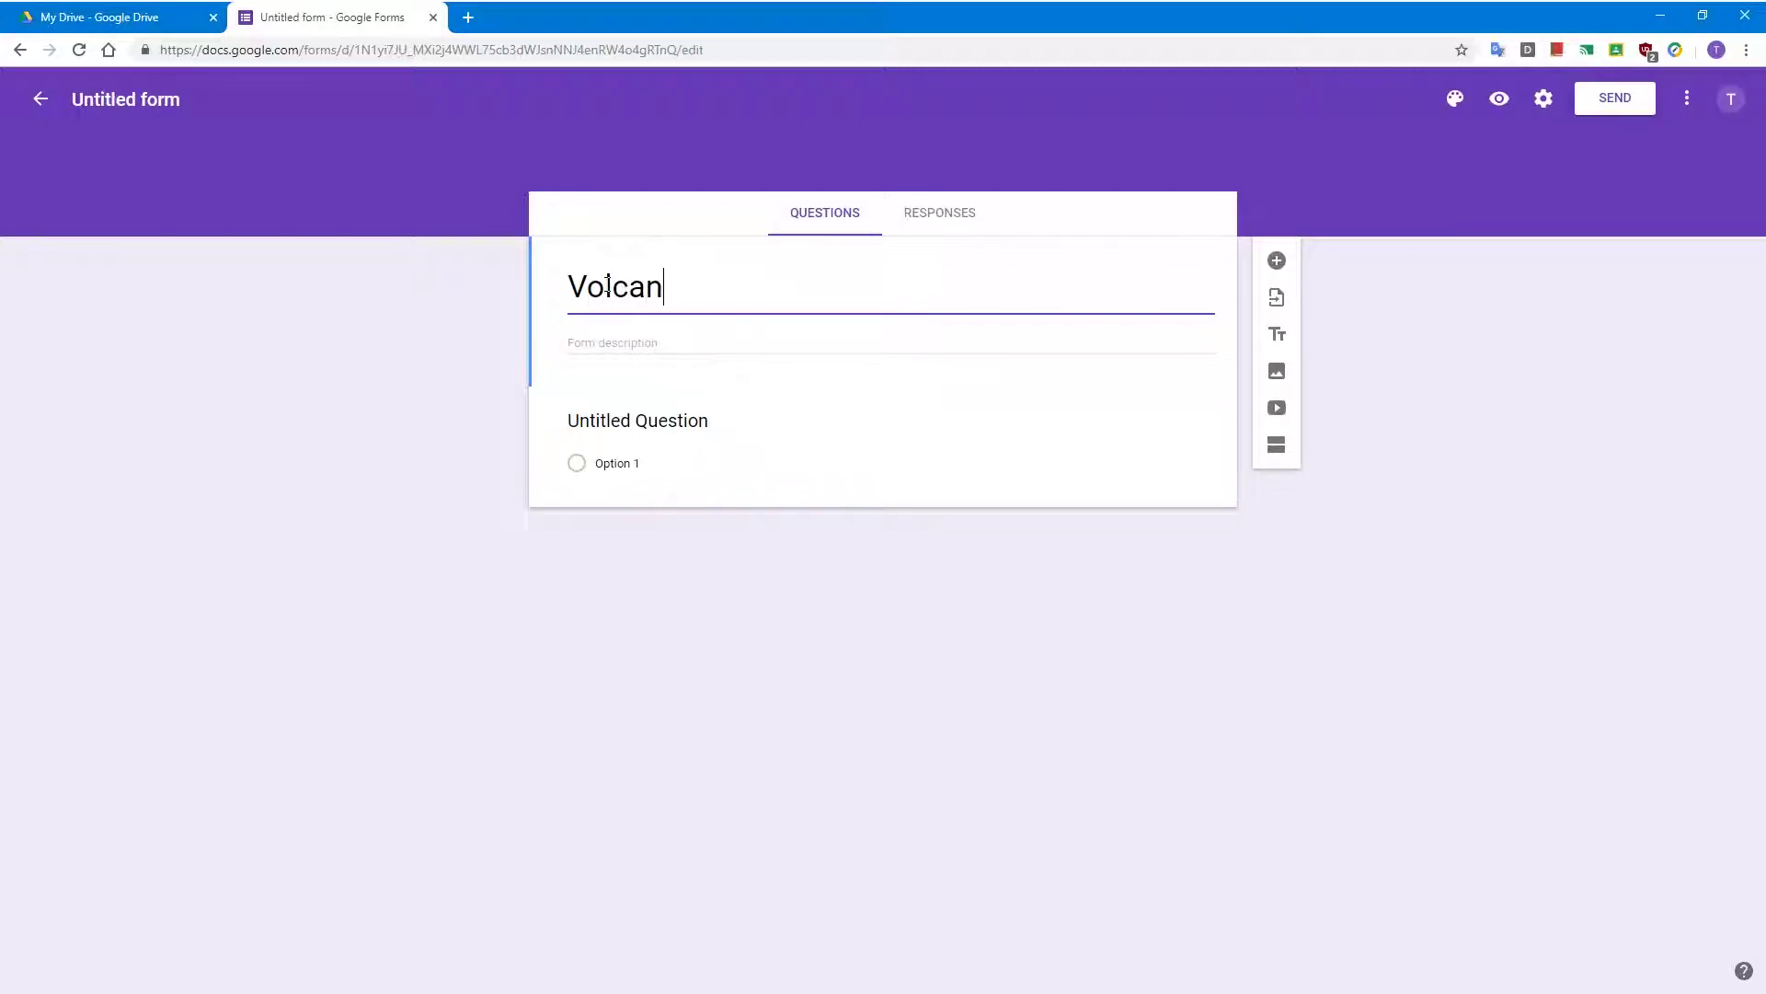
{"action": "type", "text": "oes Qui"}
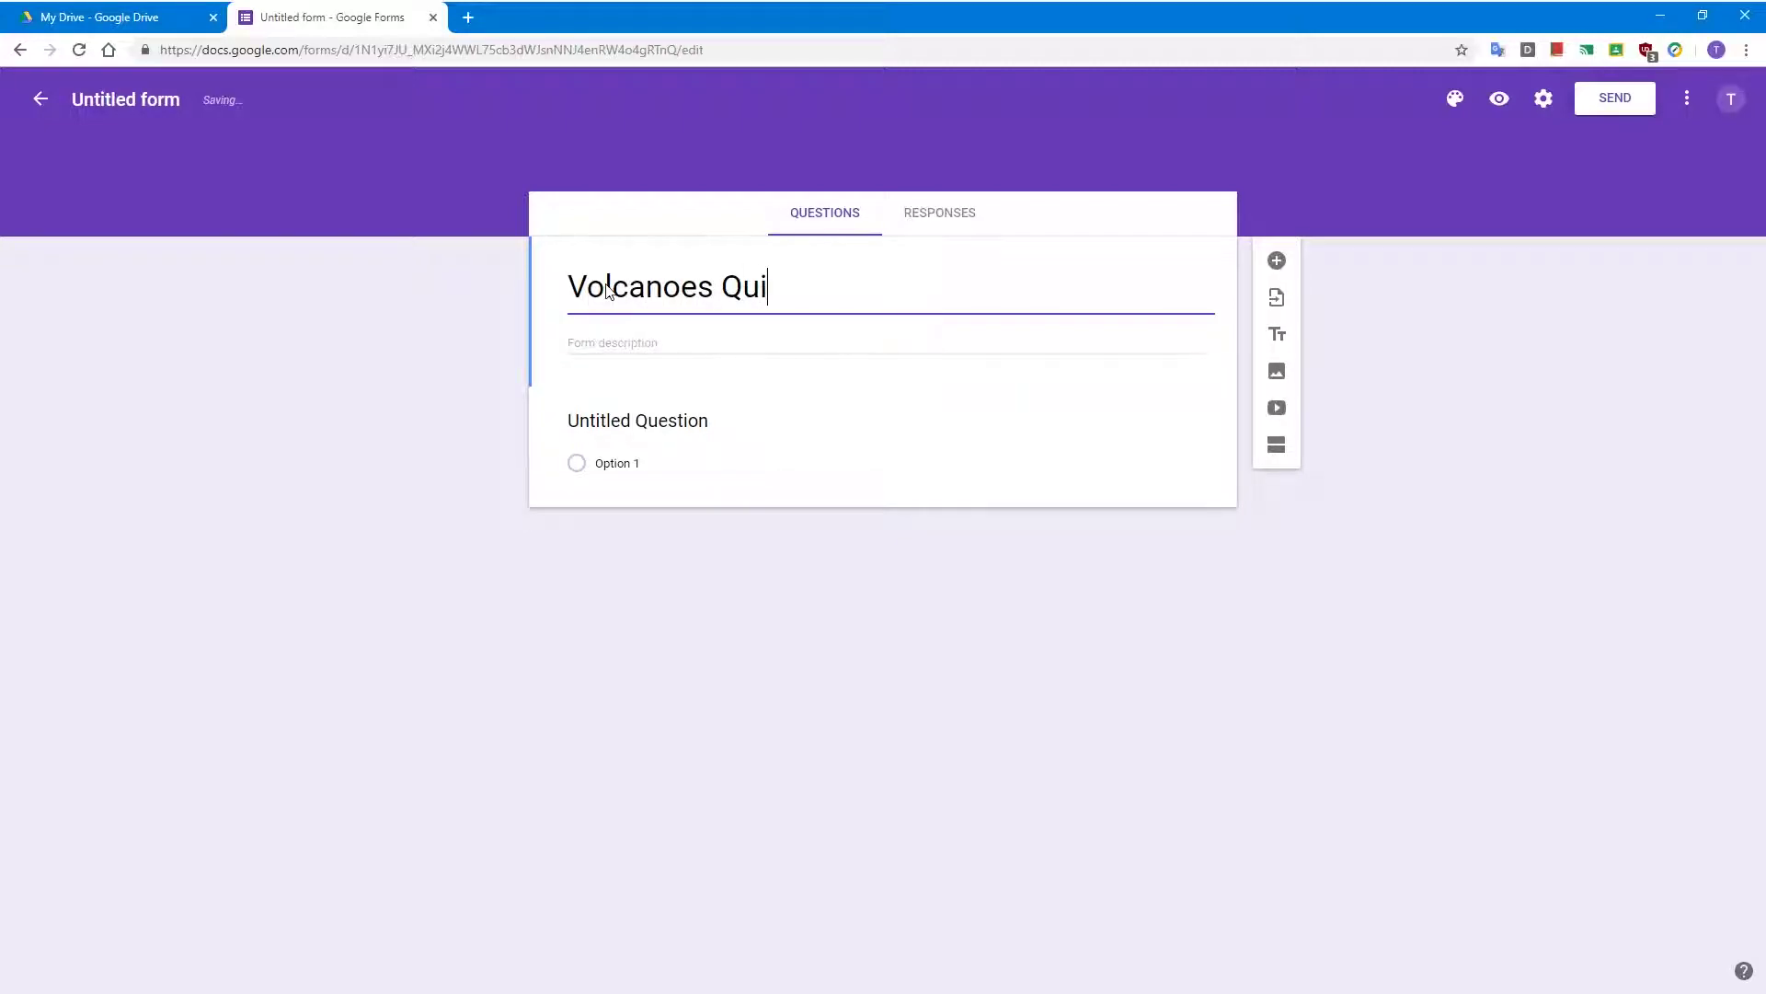
{"action": "type", "text": "z"}
{"action": "left_click", "coordinate": [163, 105]}
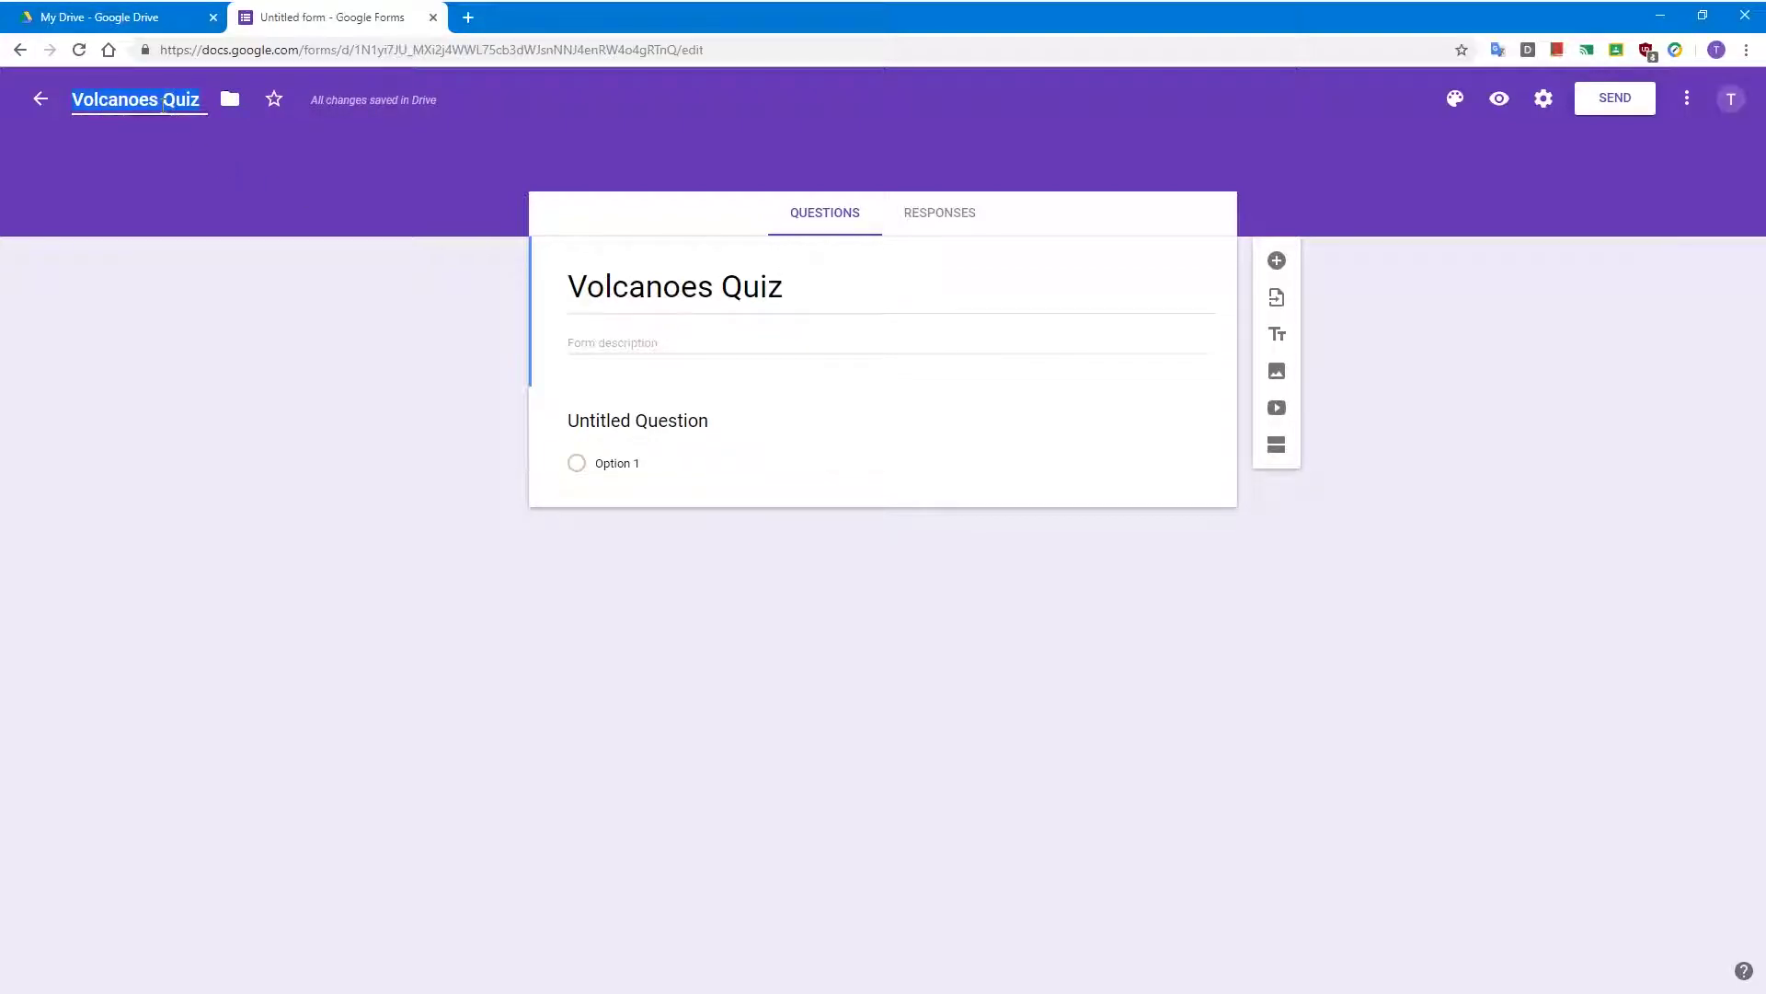
Step: Enter the form description "Test your knowledge on what we have learnt today!"
{"action": "left_click", "coordinate": [626, 349]}
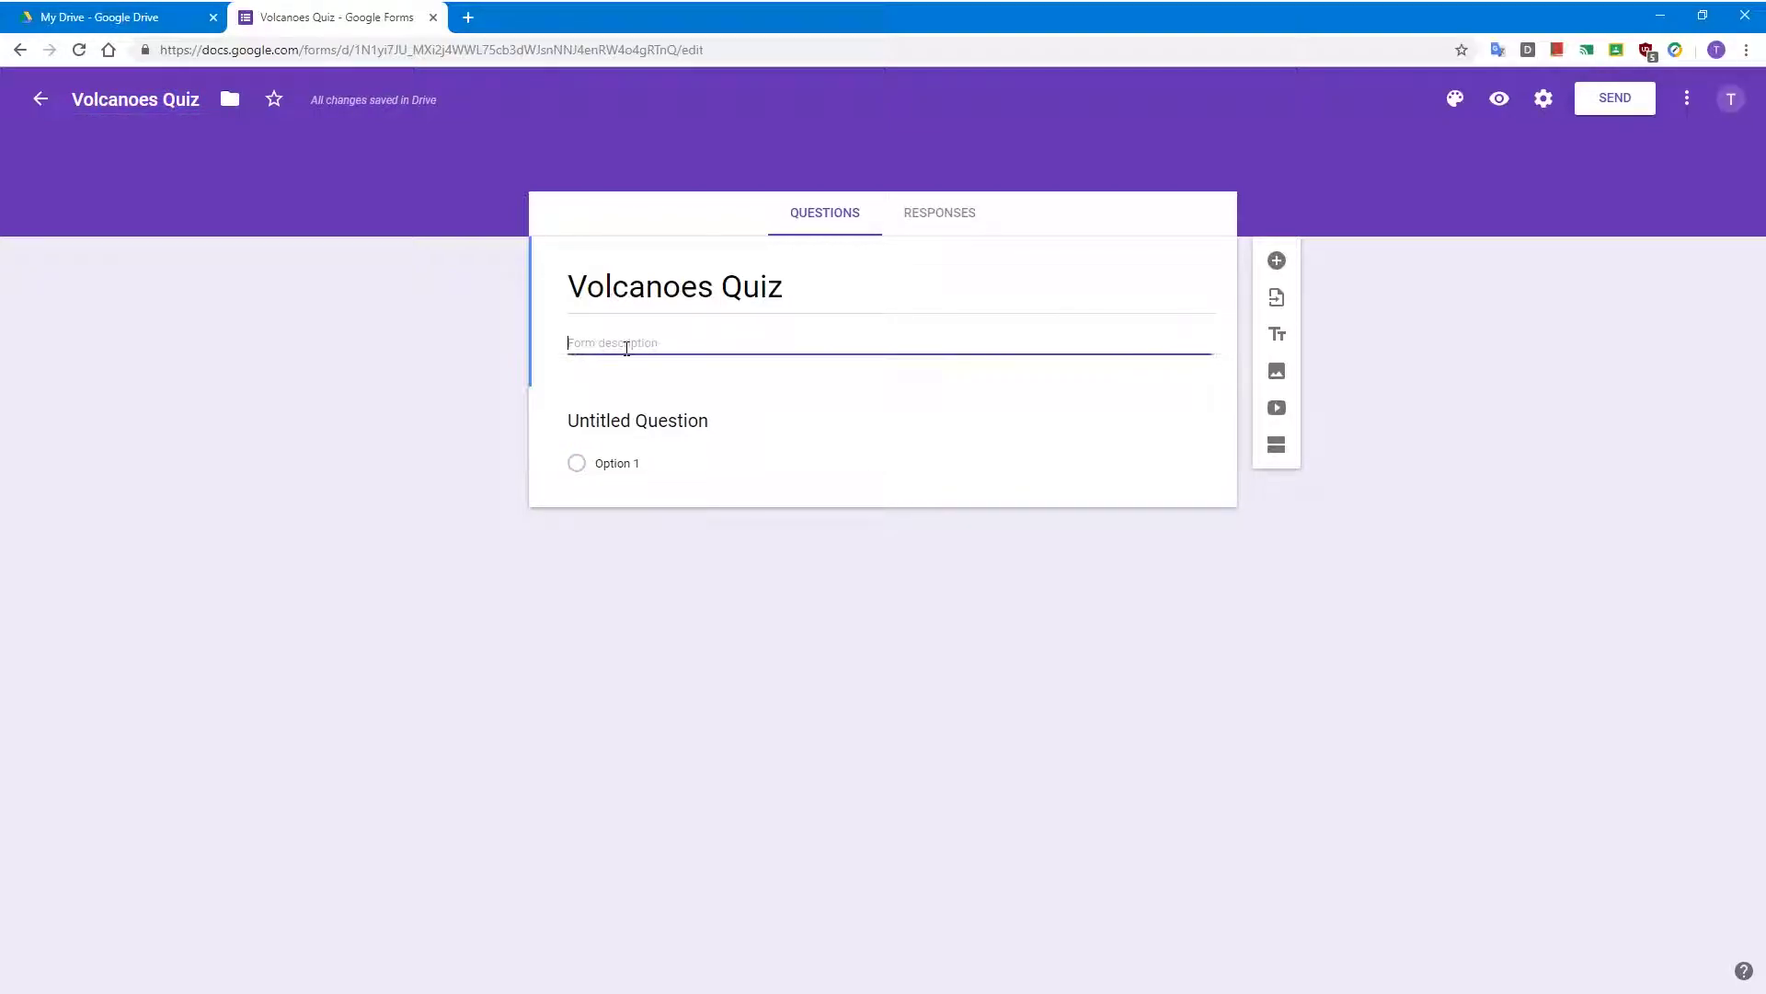
{"action": "type", "text": "Test your knowledg"}
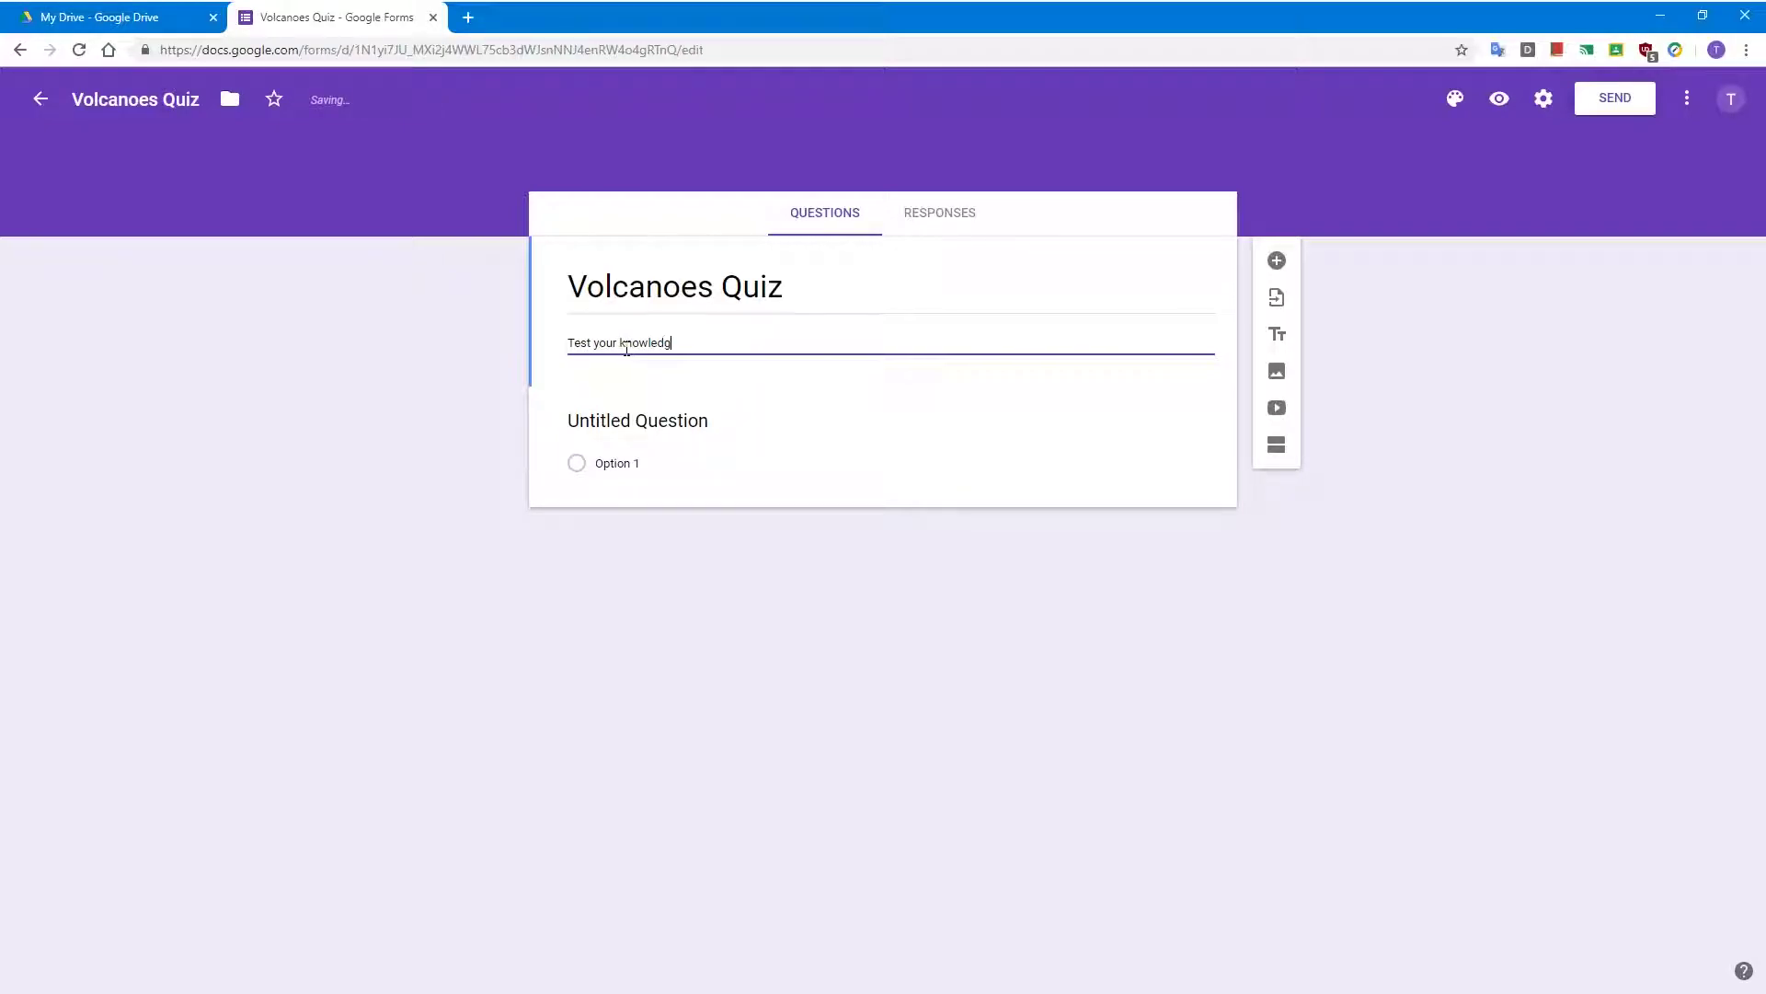
{"action": "type", "text": "e on what we ha"}
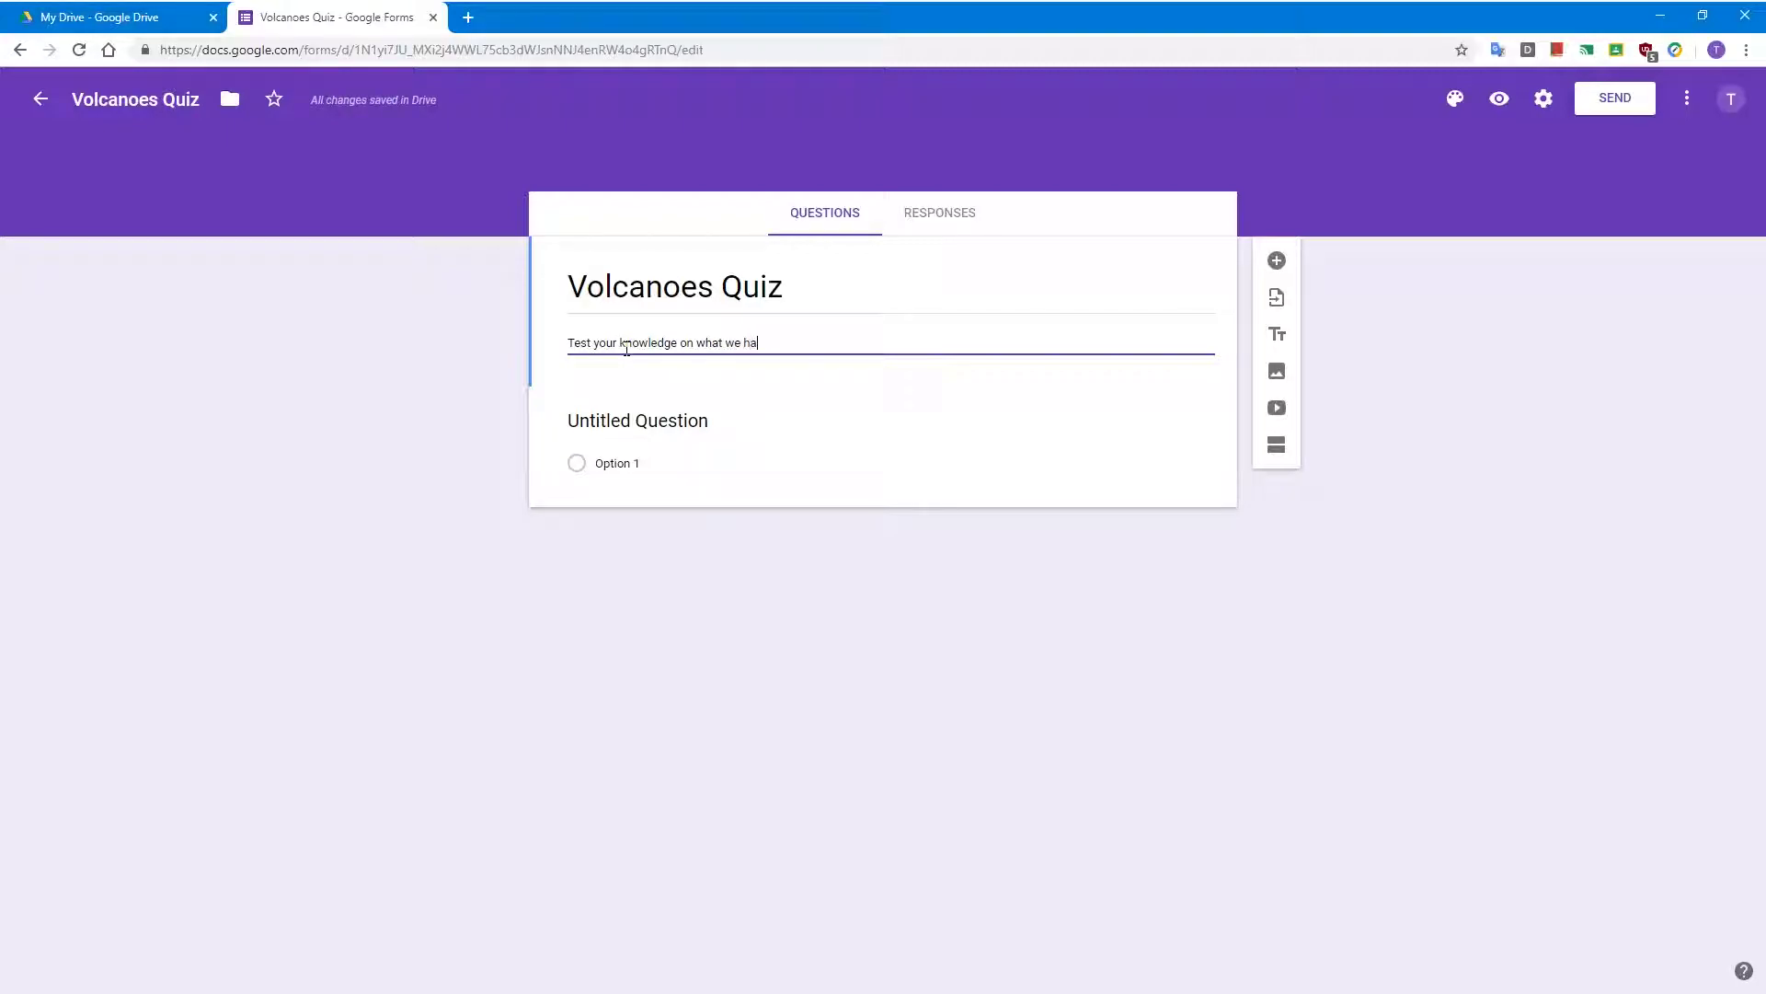
{"action": "type", "text": "ve learnt today!"}
Step: In the form's general settings, enable collecting email addresses and limit respondents to 1 response
{"action": "left_click", "coordinate": [1543, 98]}
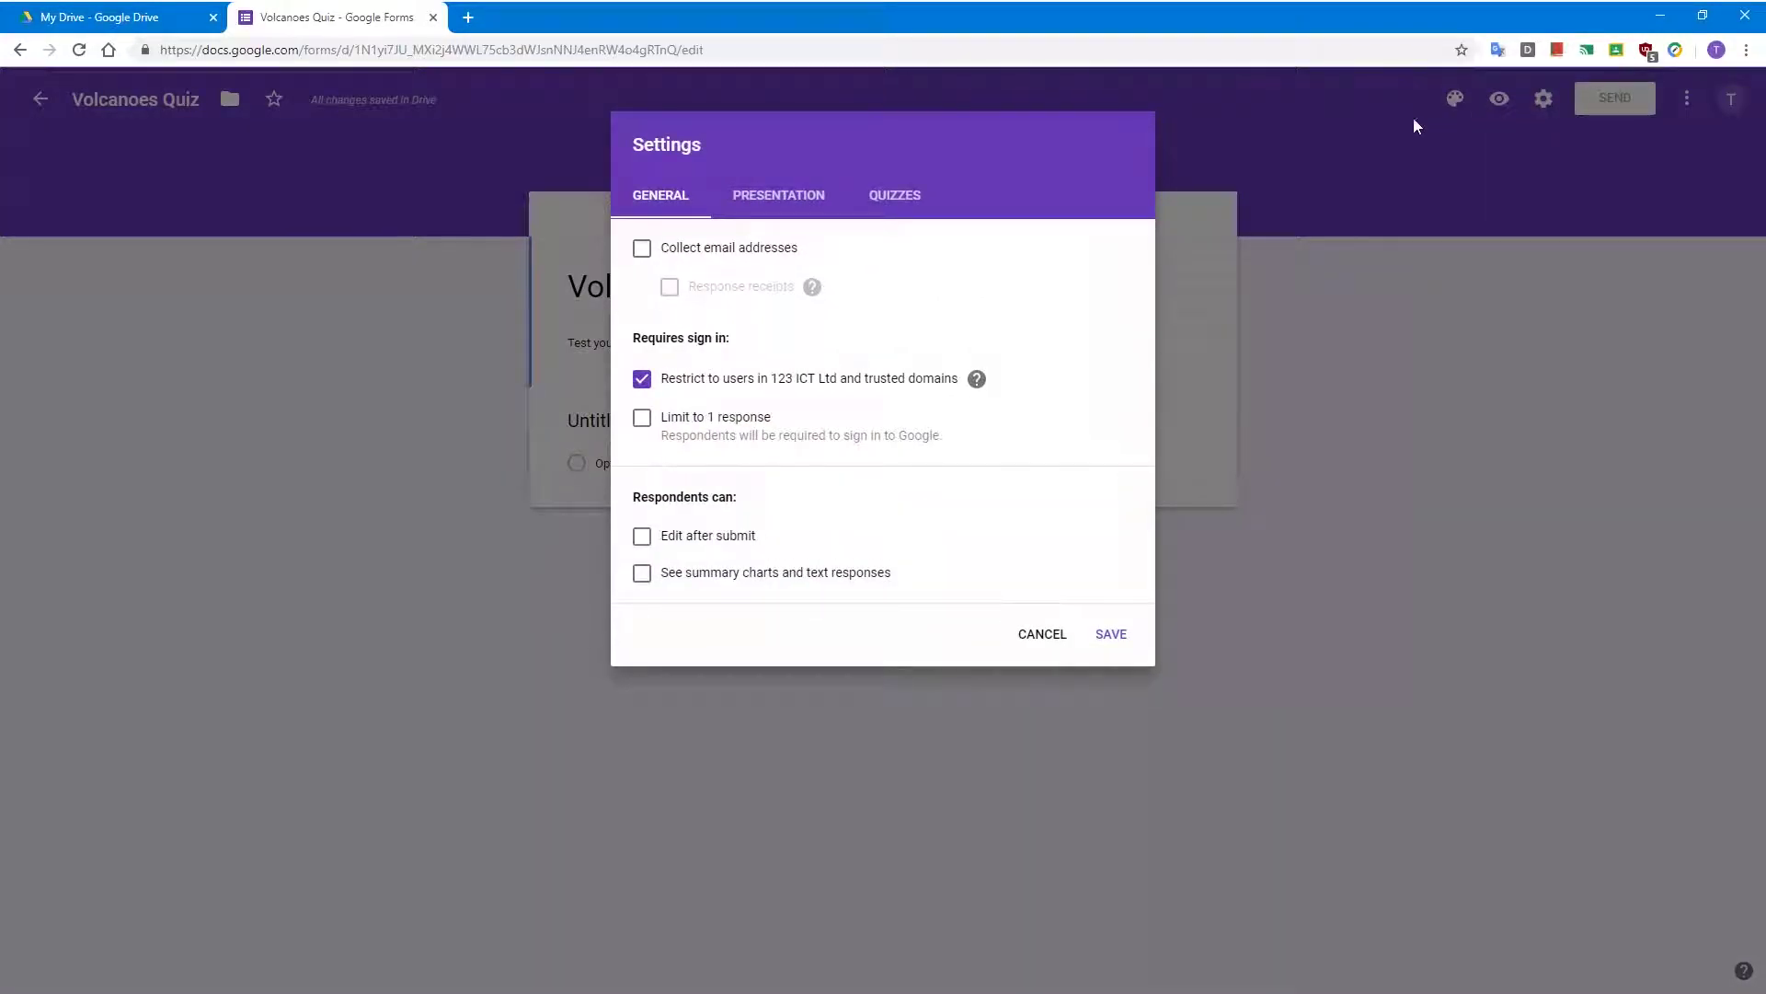
{"action": "left_click", "coordinate": [643, 250]}
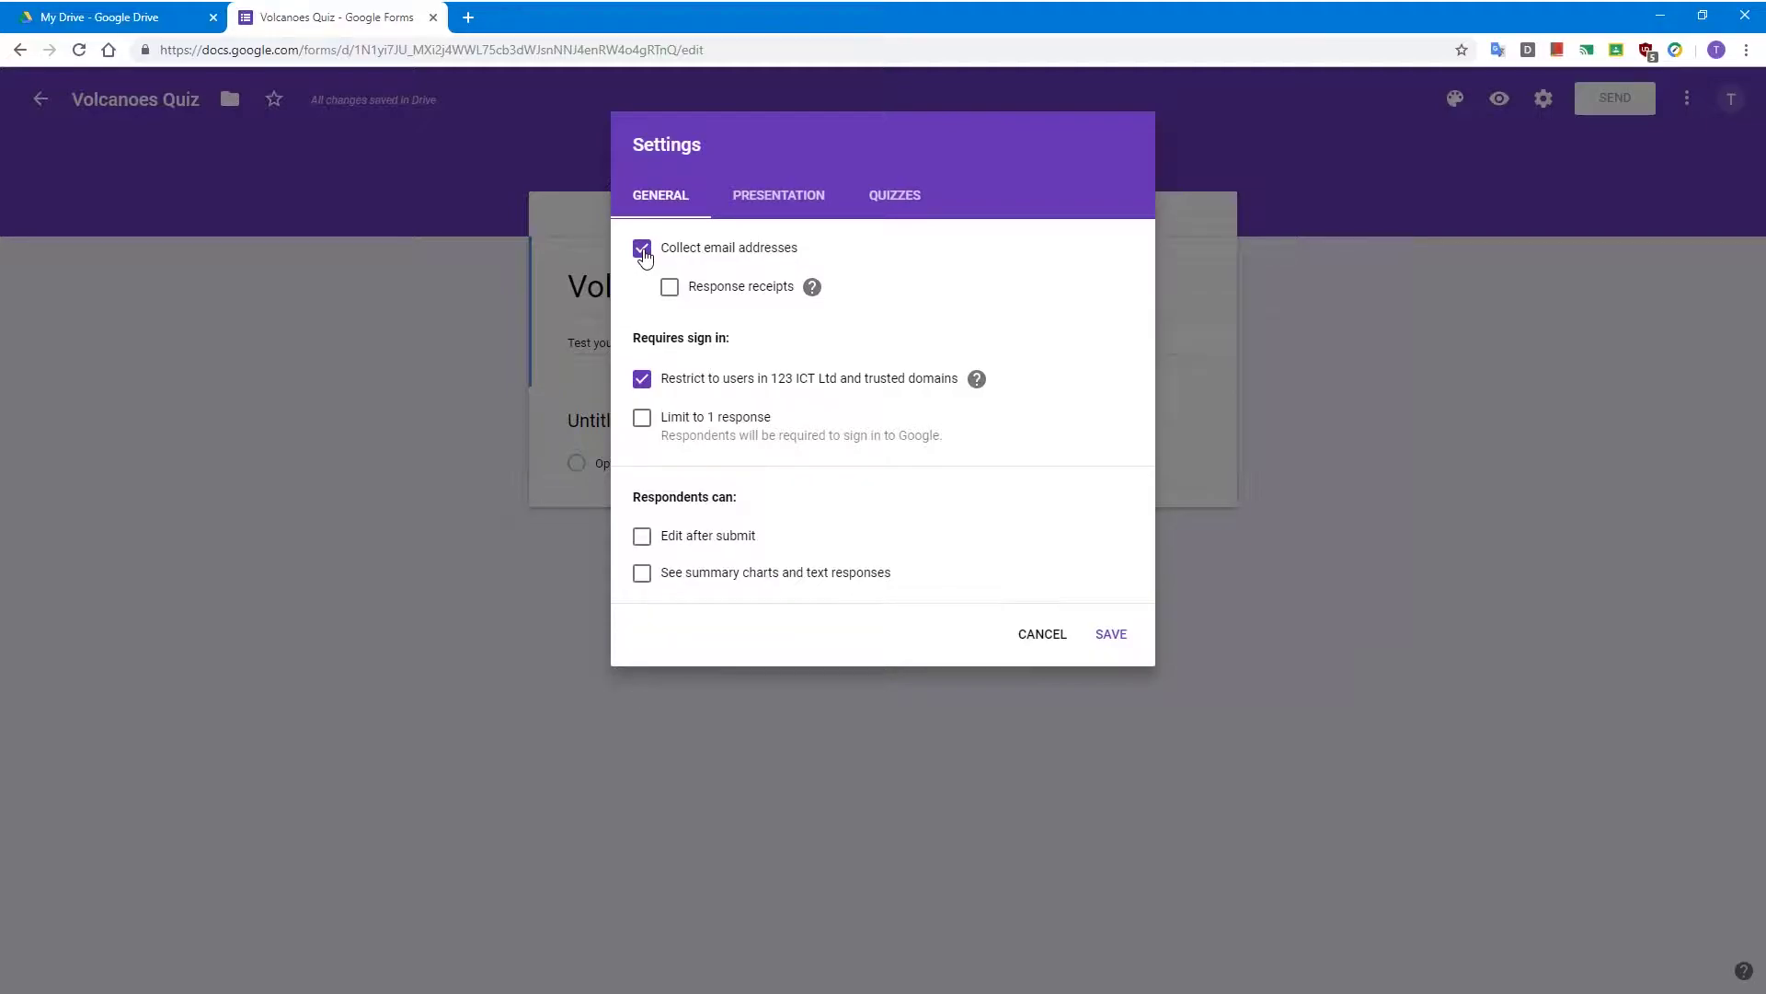
{"action": "left_click", "coordinate": [647, 429]}
Step: Enable shuffled question order and set the confirmation message to "Thank you - now tidy away and get ready for lunch please."
{"action": "left_click", "coordinate": [771, 209]}
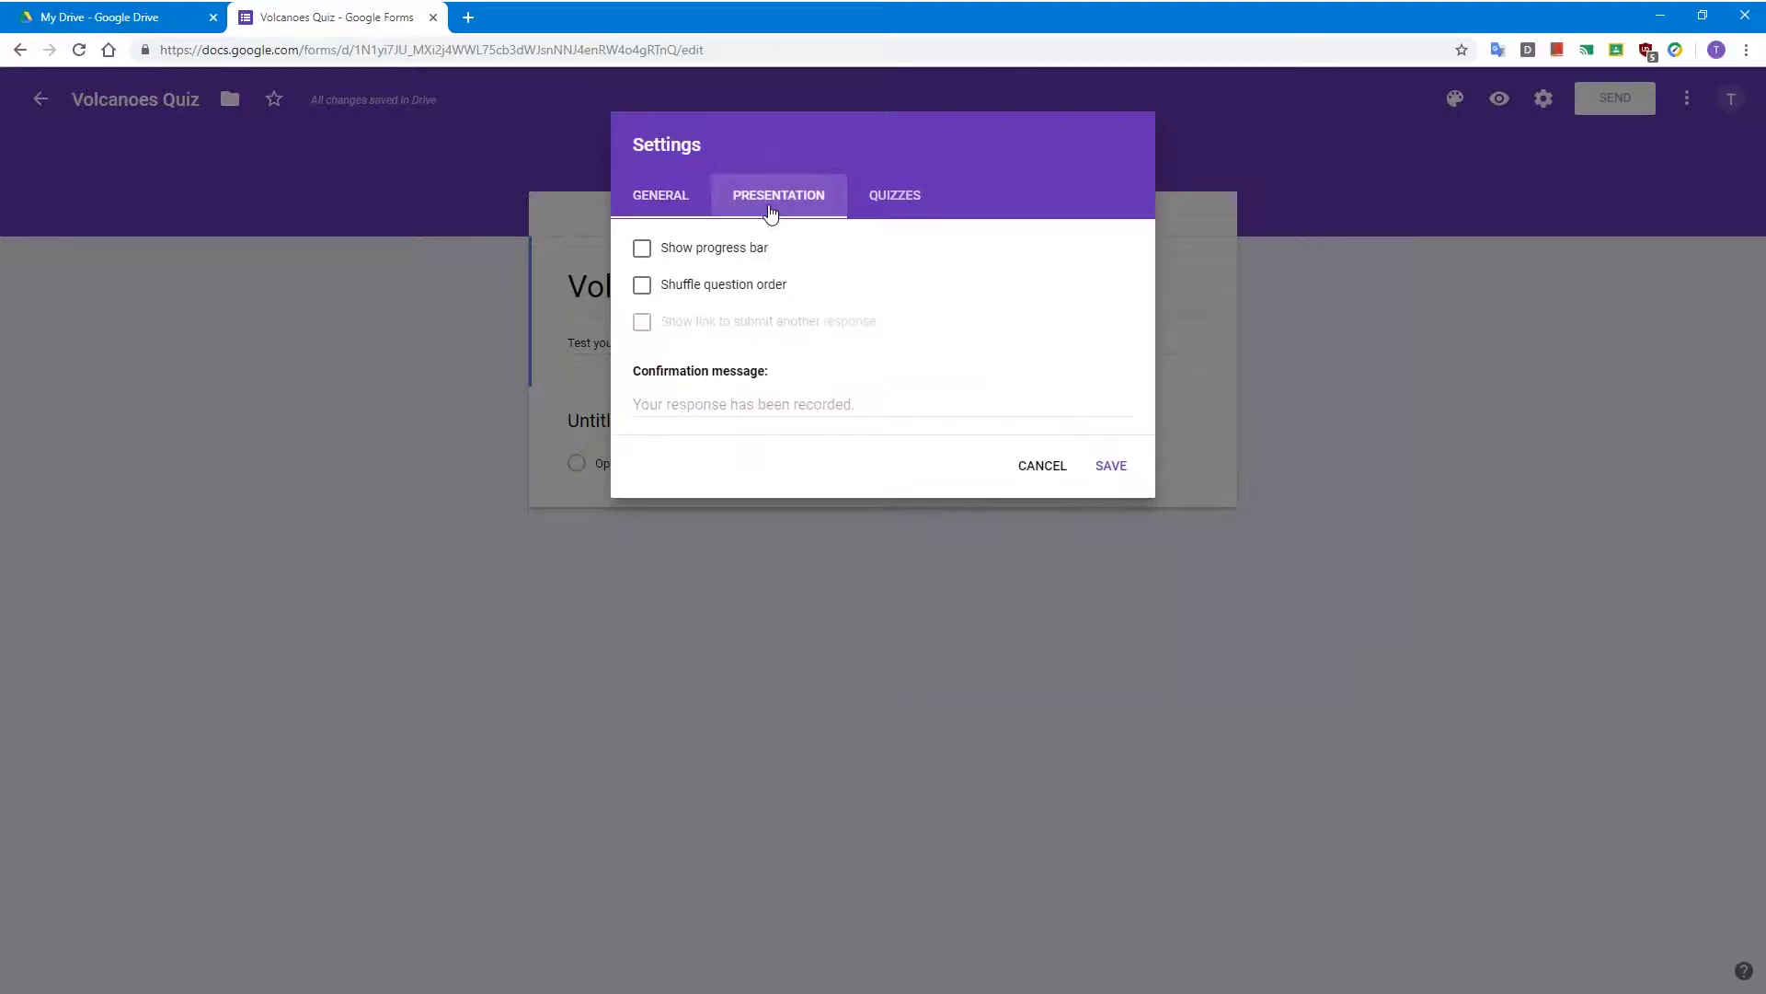
{"action": "left_click", "coordinate": [640, 291]}
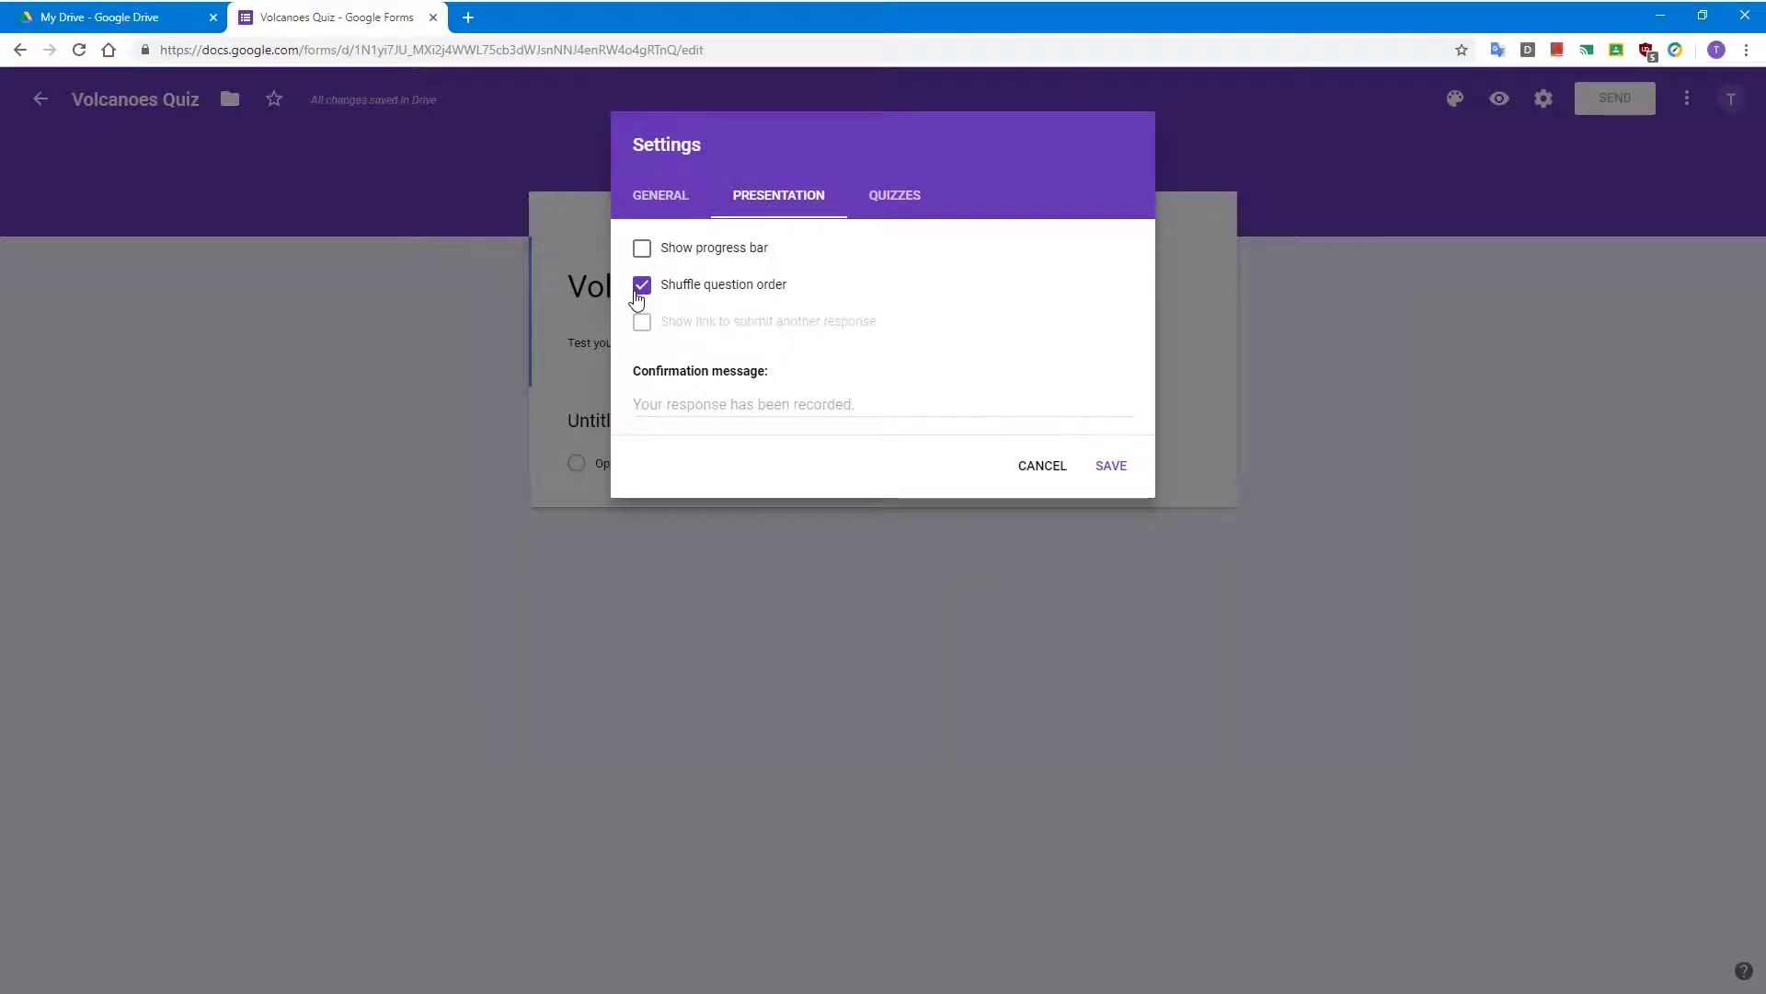
{"action": "left_click", "coordinate": [873, 405]}
{"action": "type", "text": "Thank you"}
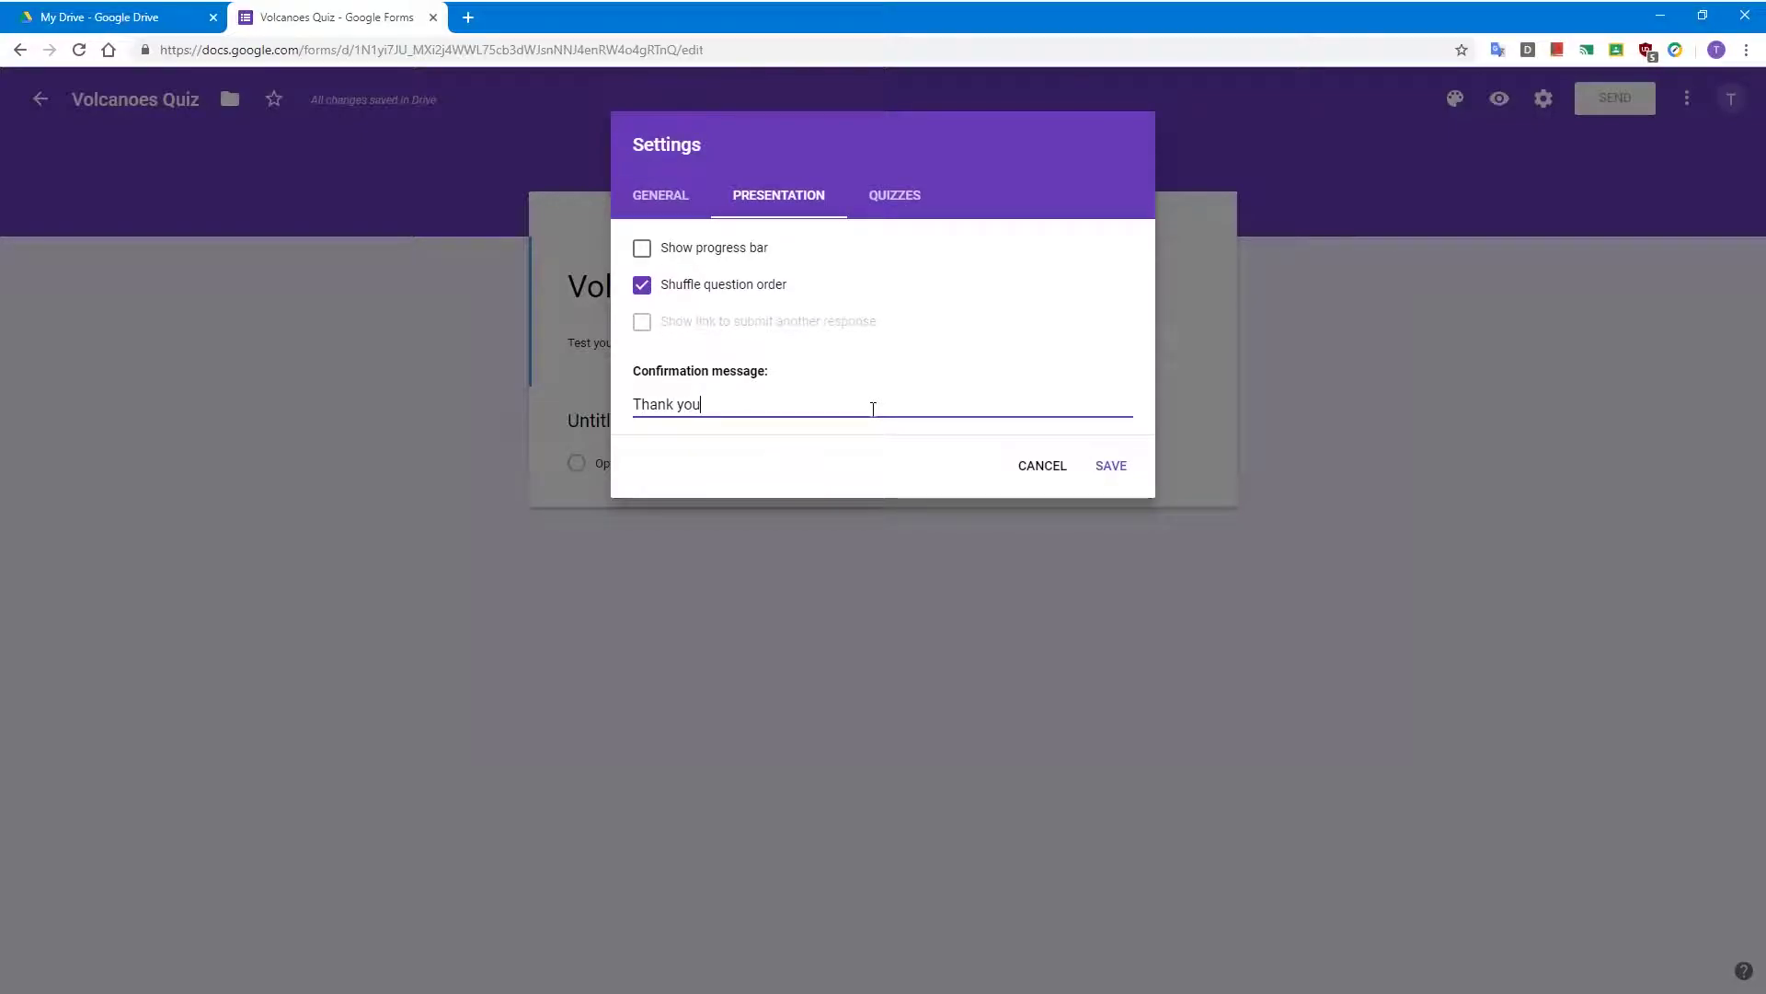
{"action": "type", "text": " - now tidy away and get ready for lunch please."}
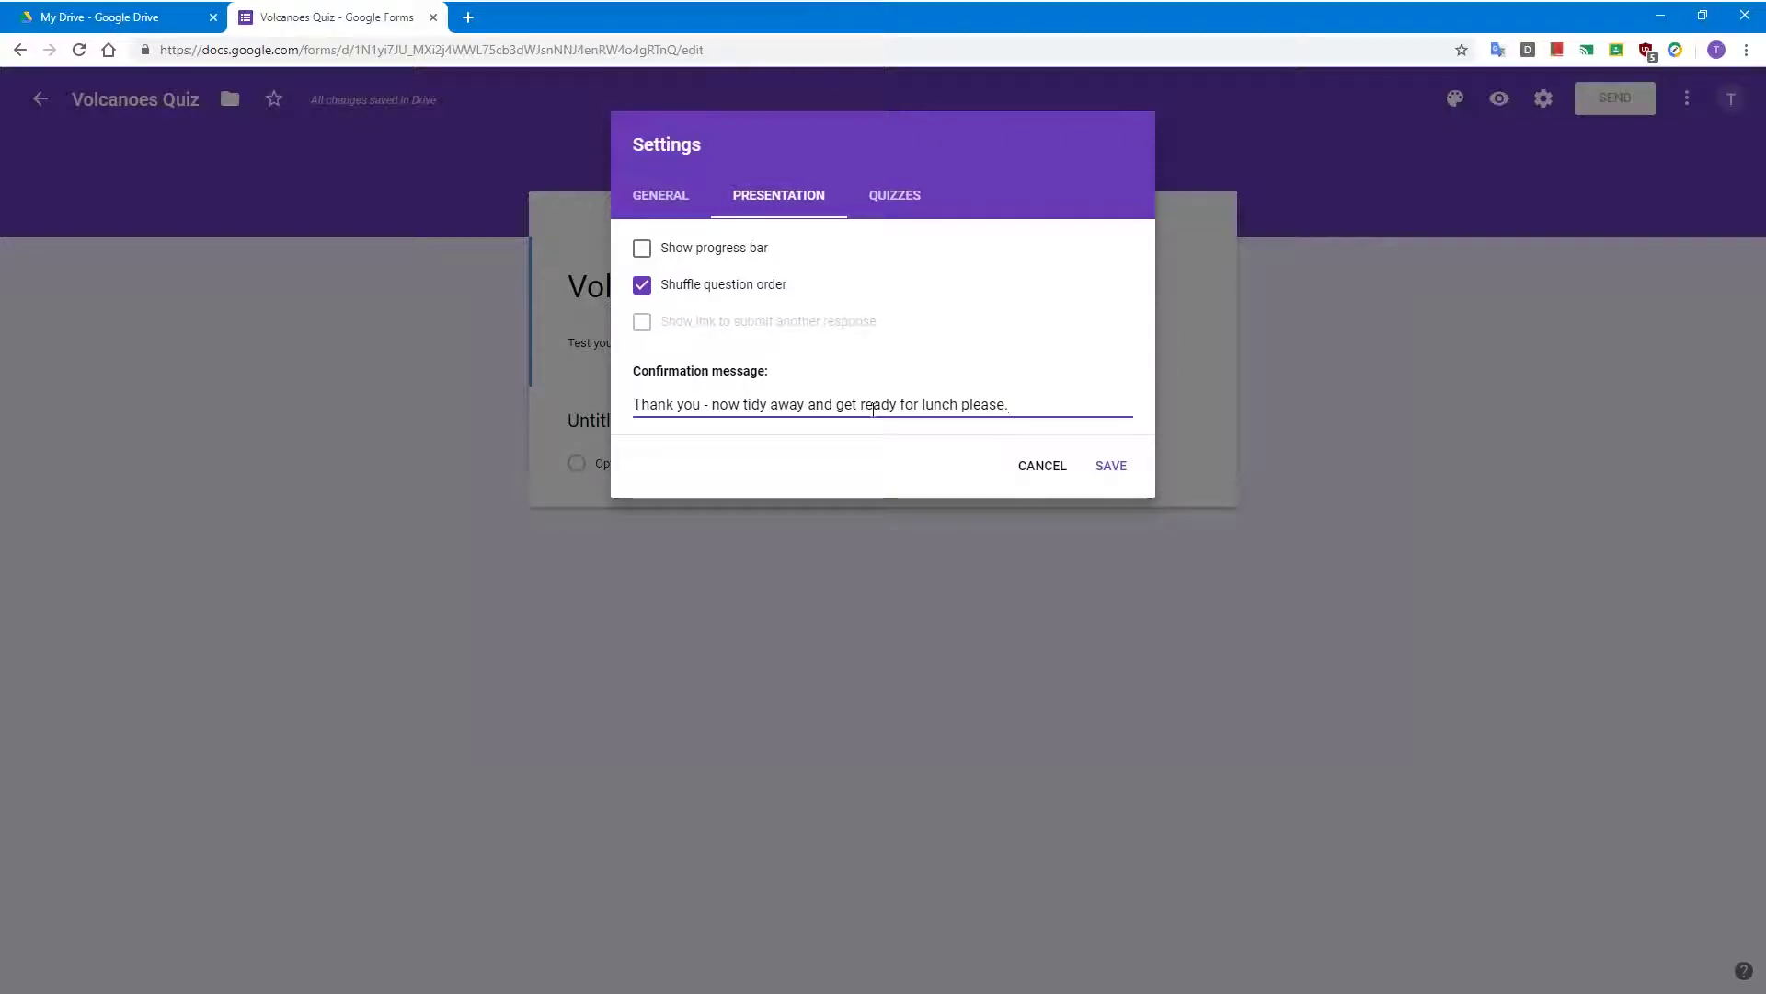
Step: Make the form a quiz, stop respondents from seeing correct answers, and save the settings
{"action": "left_click", "coordinate": [891, 209]}
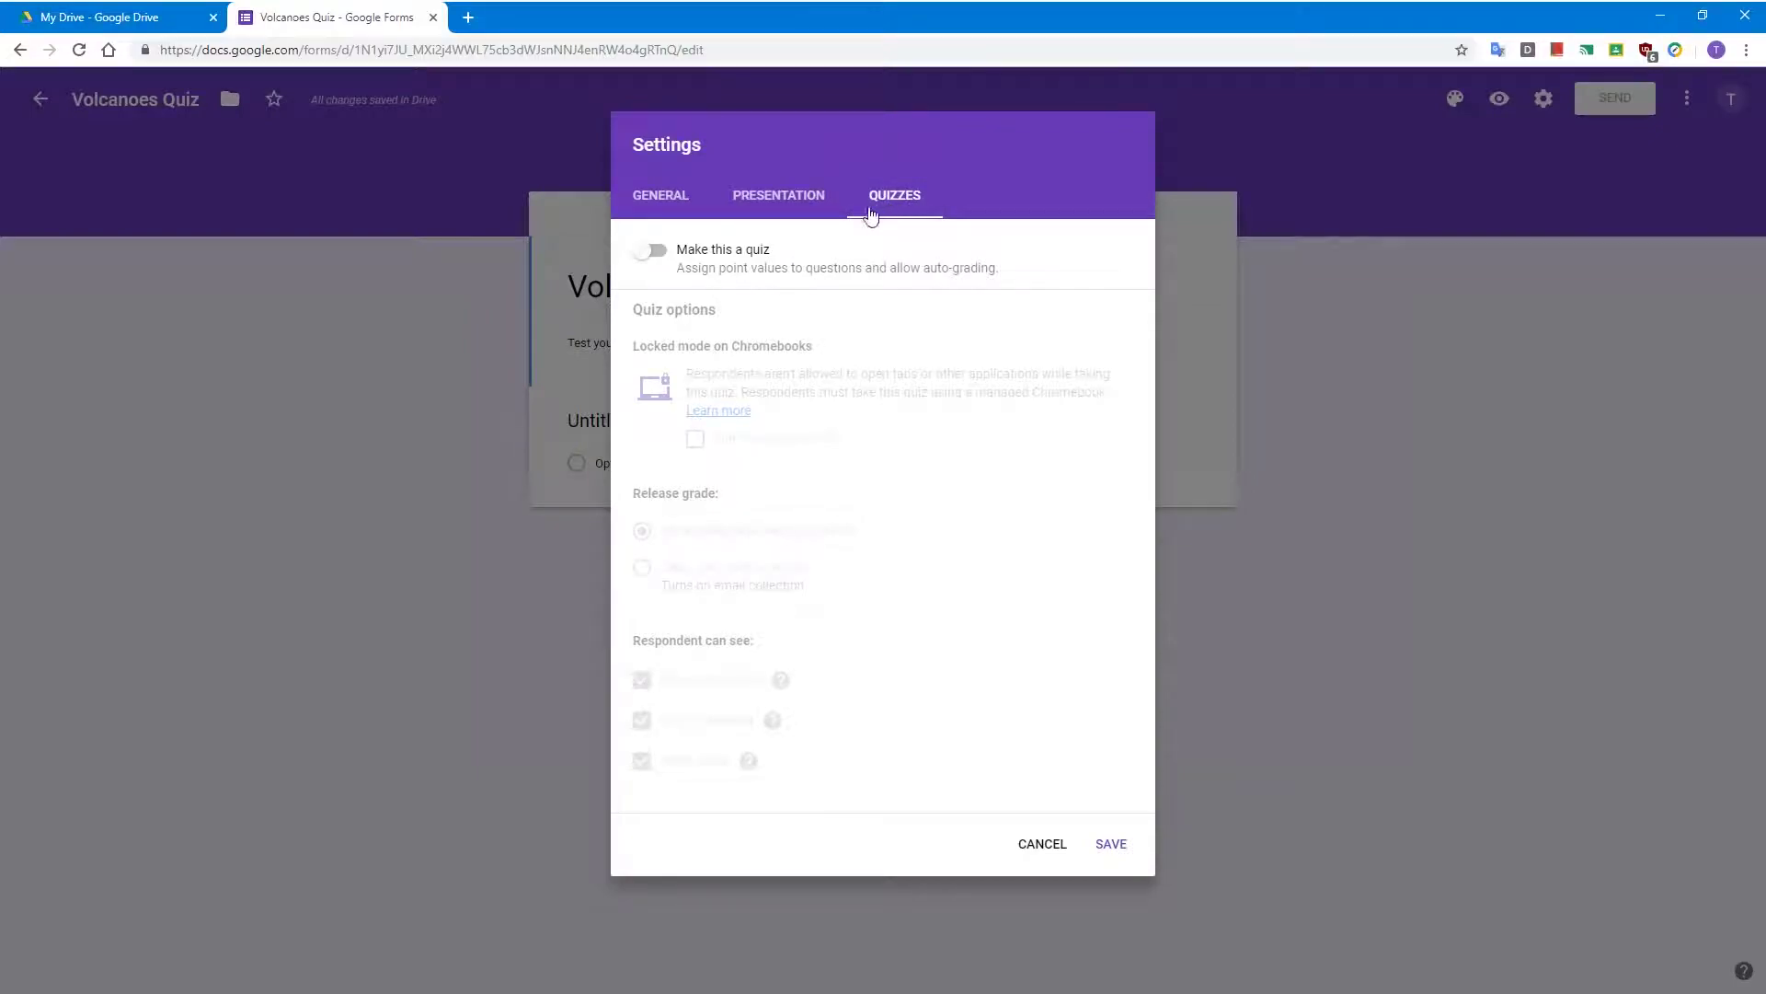
{"action": "left_click", "coordinate": [655, 257]}
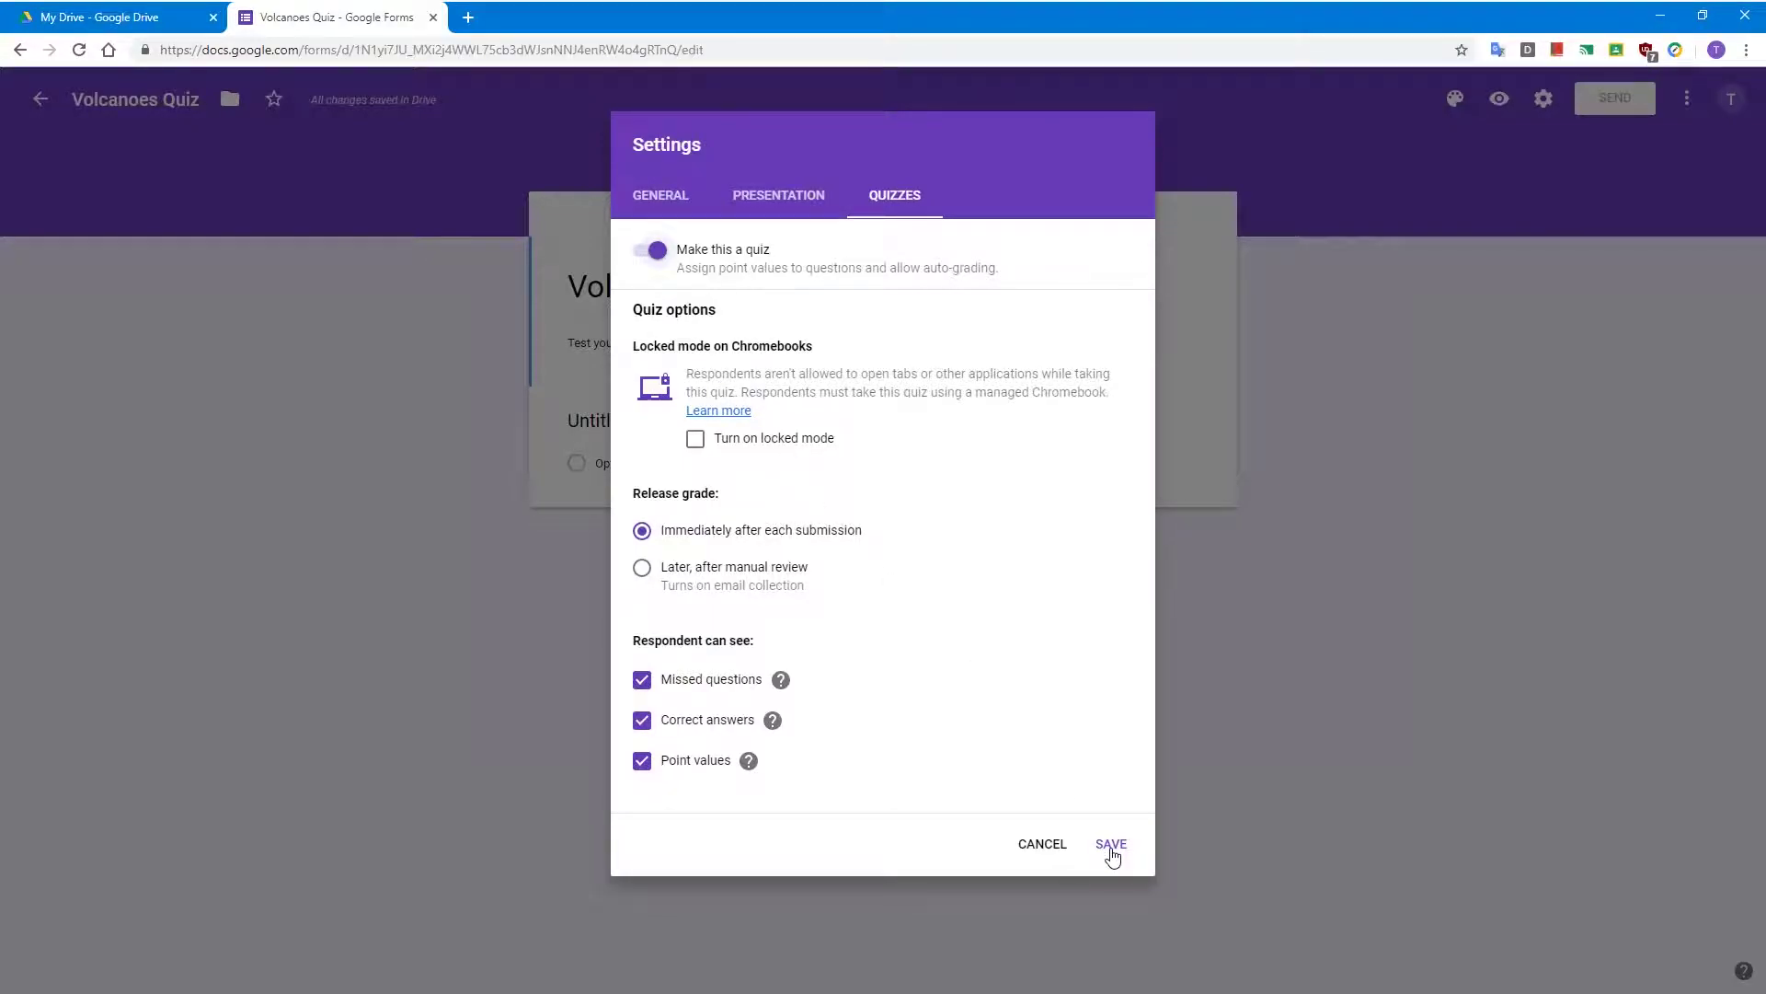
{"action": "left_click", "coordinate": [649, 725]}
{"action": "left_click", "coordinate": [1109, 844]}
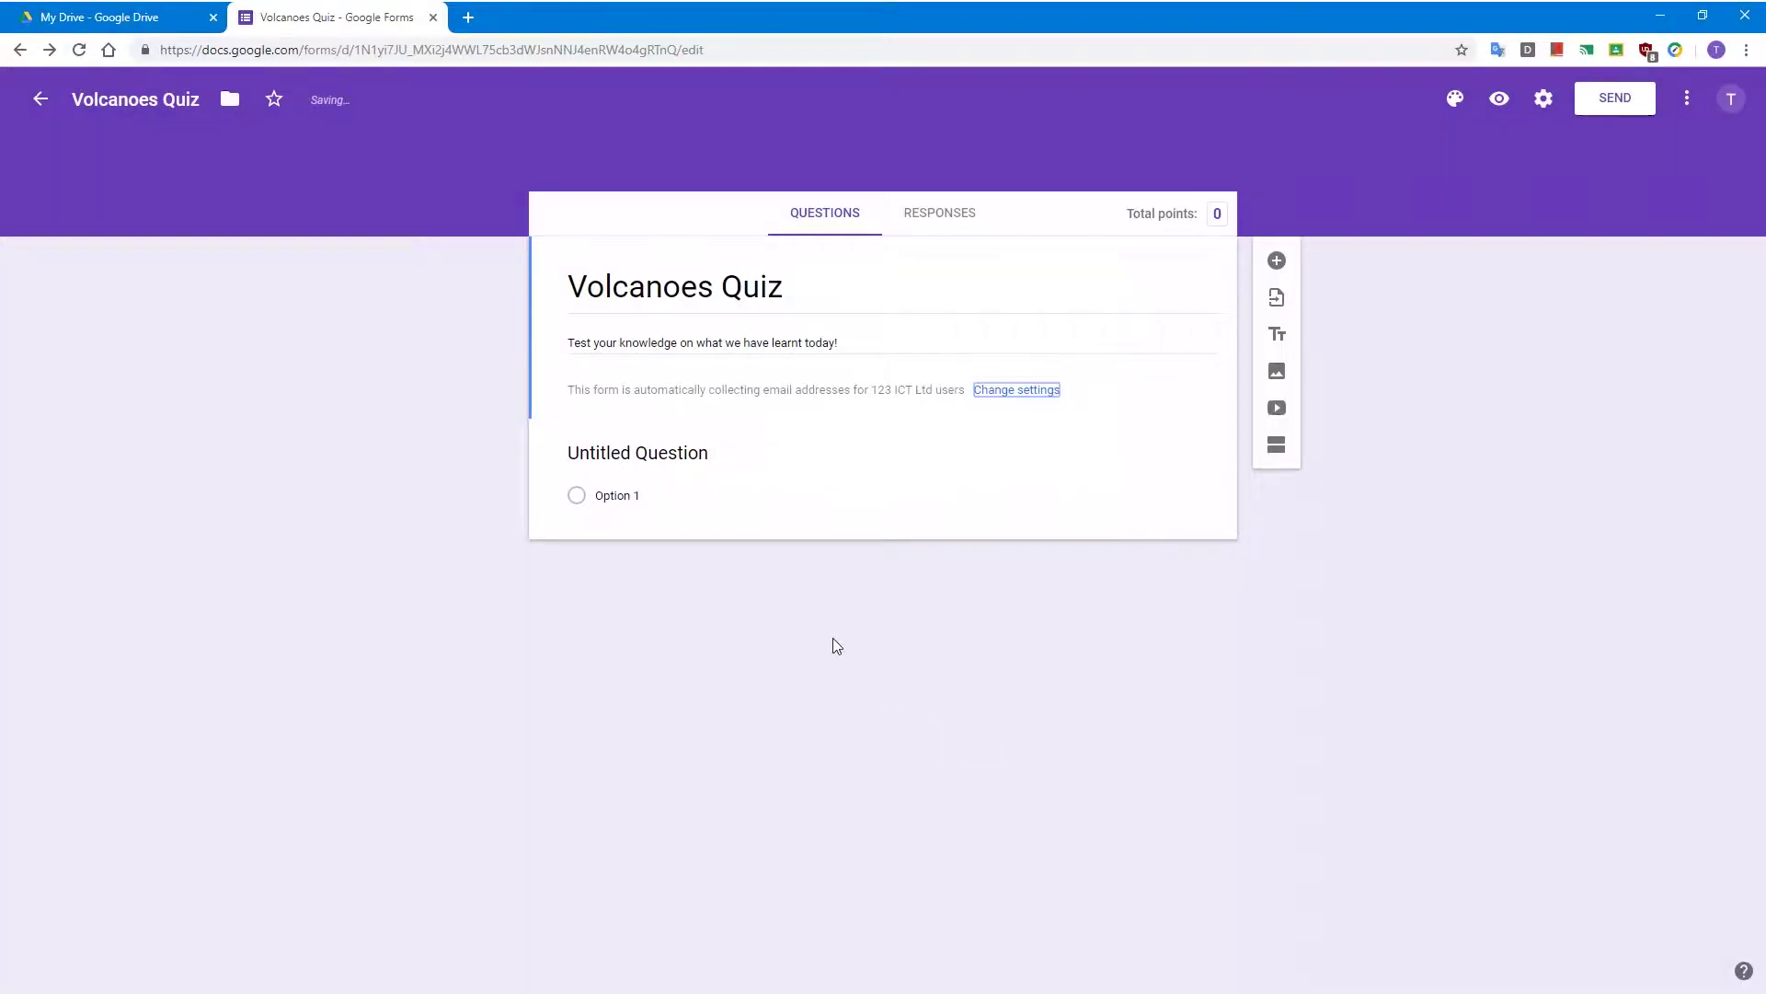
Step: Replace the untitled question's text with "Tick the layers of Earth"
{"action": "left_click", "coordinate": [673, 450]}
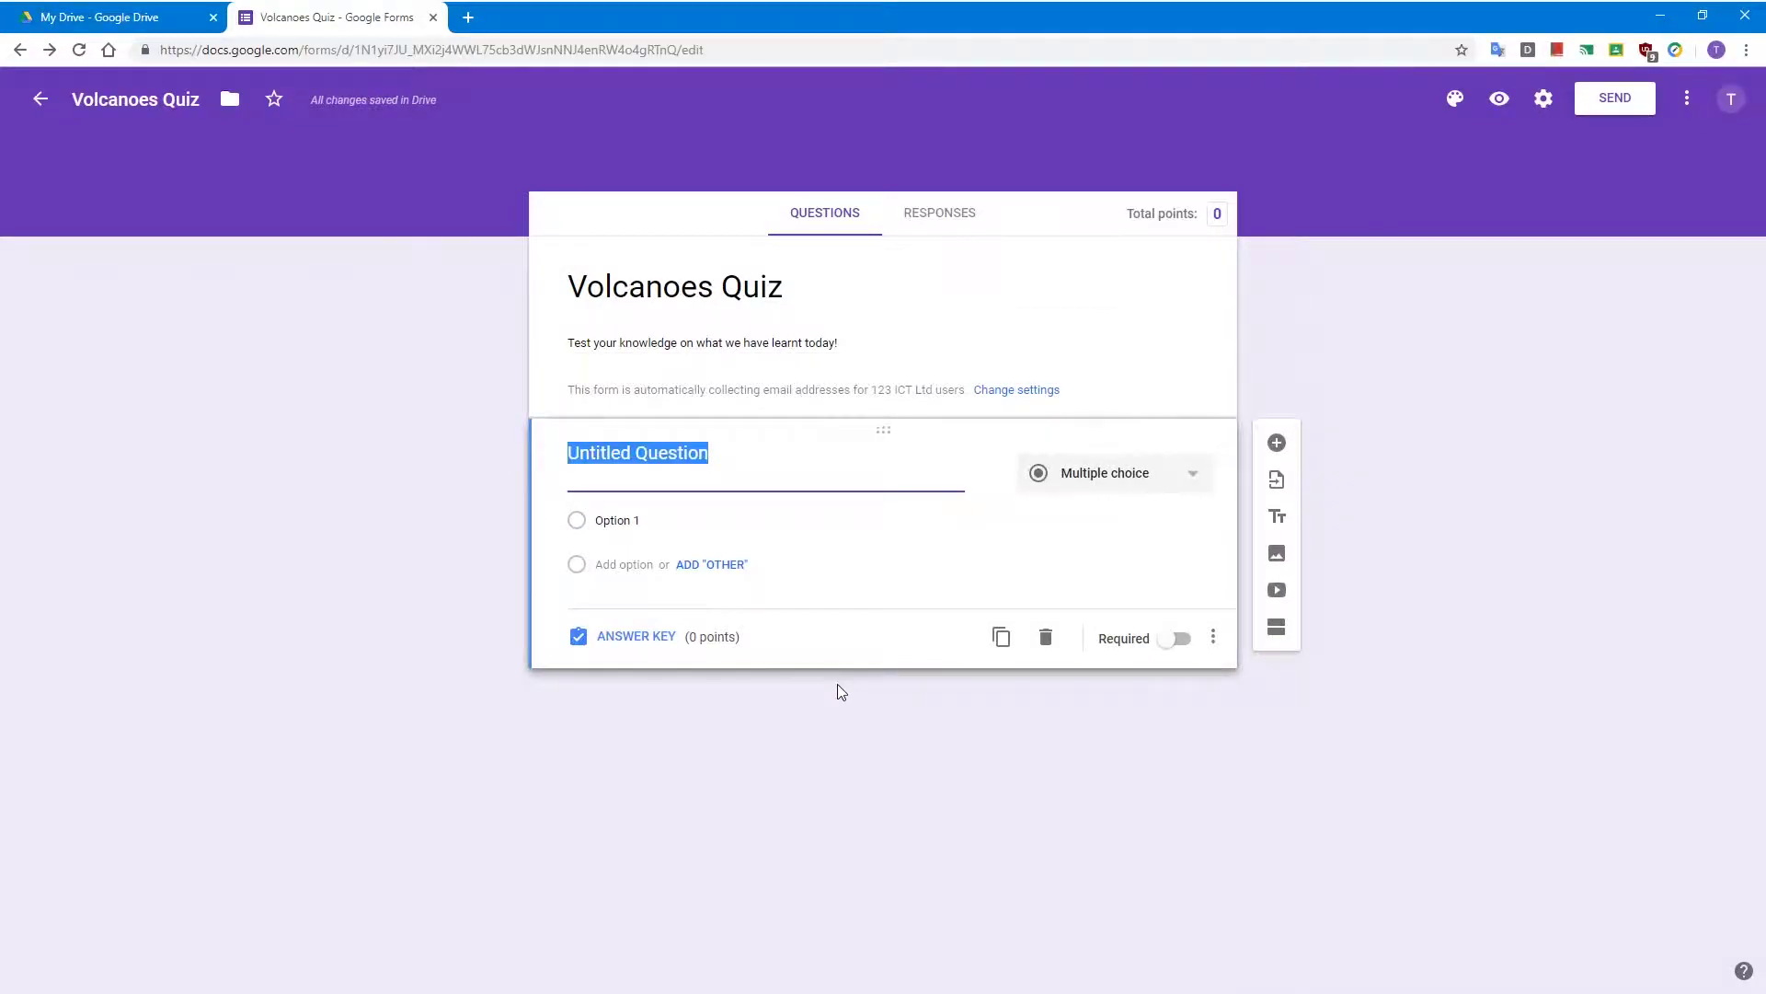
{"action": "type", "text": "Ti"}
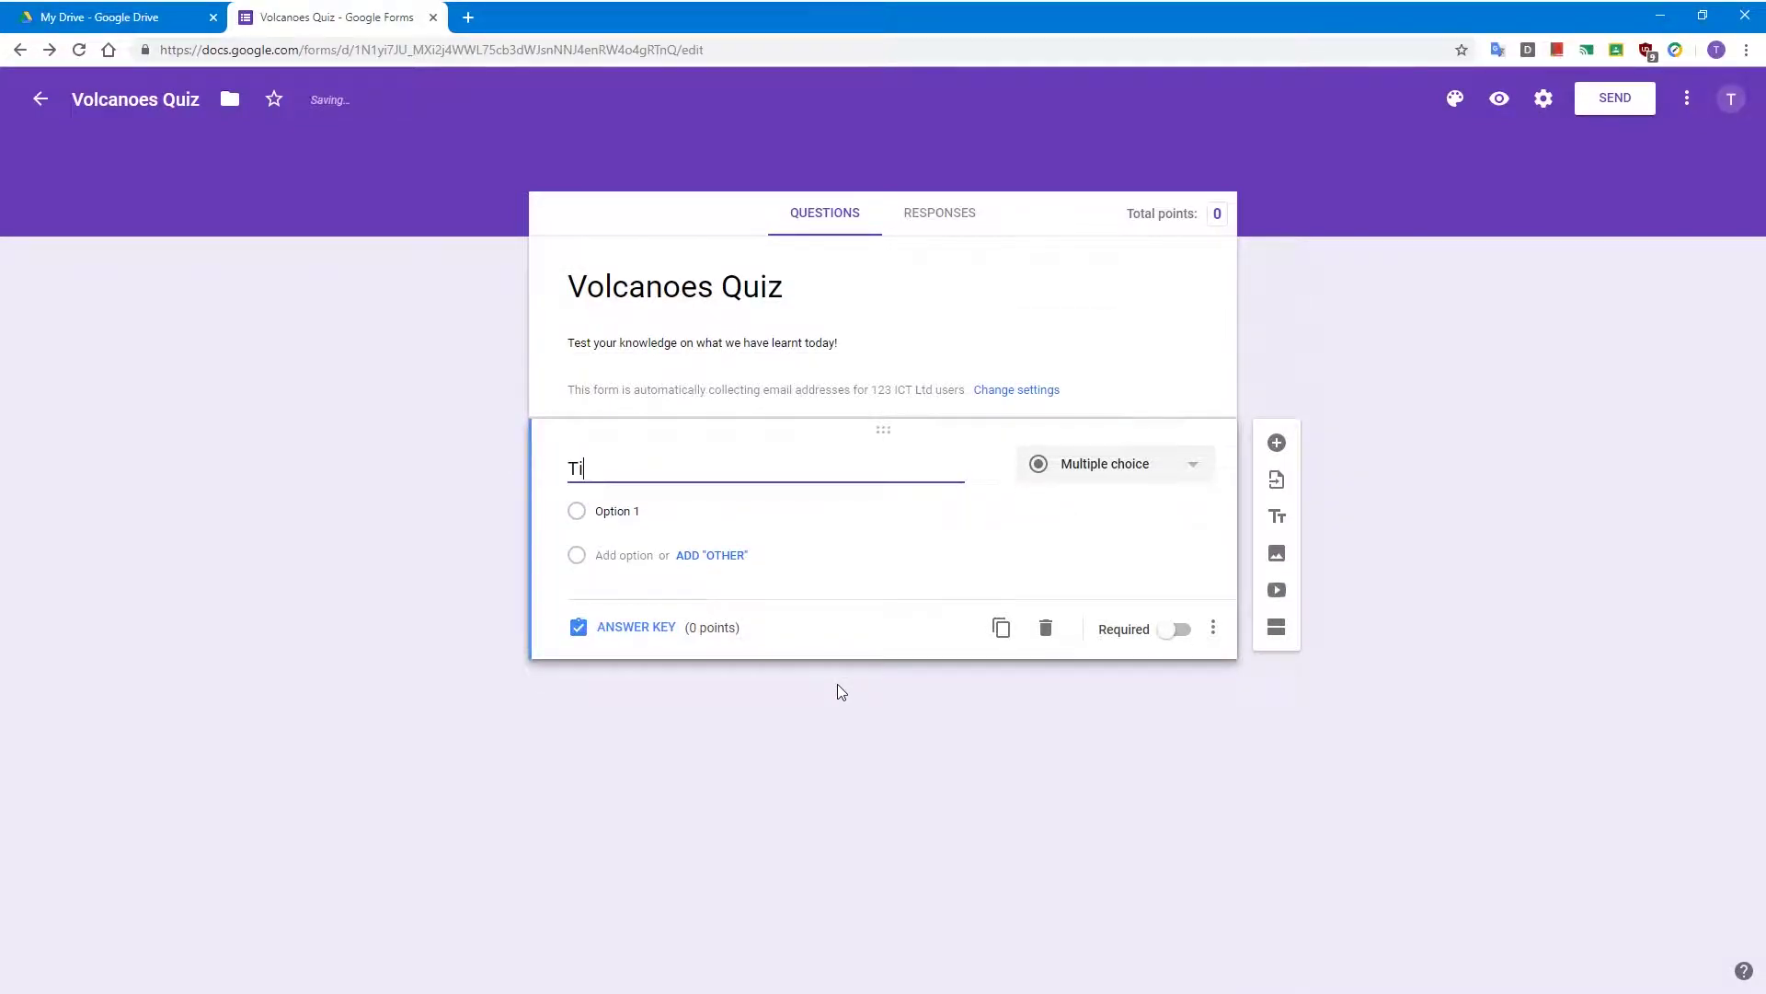
{"action": "type", "text": "ck the la"}
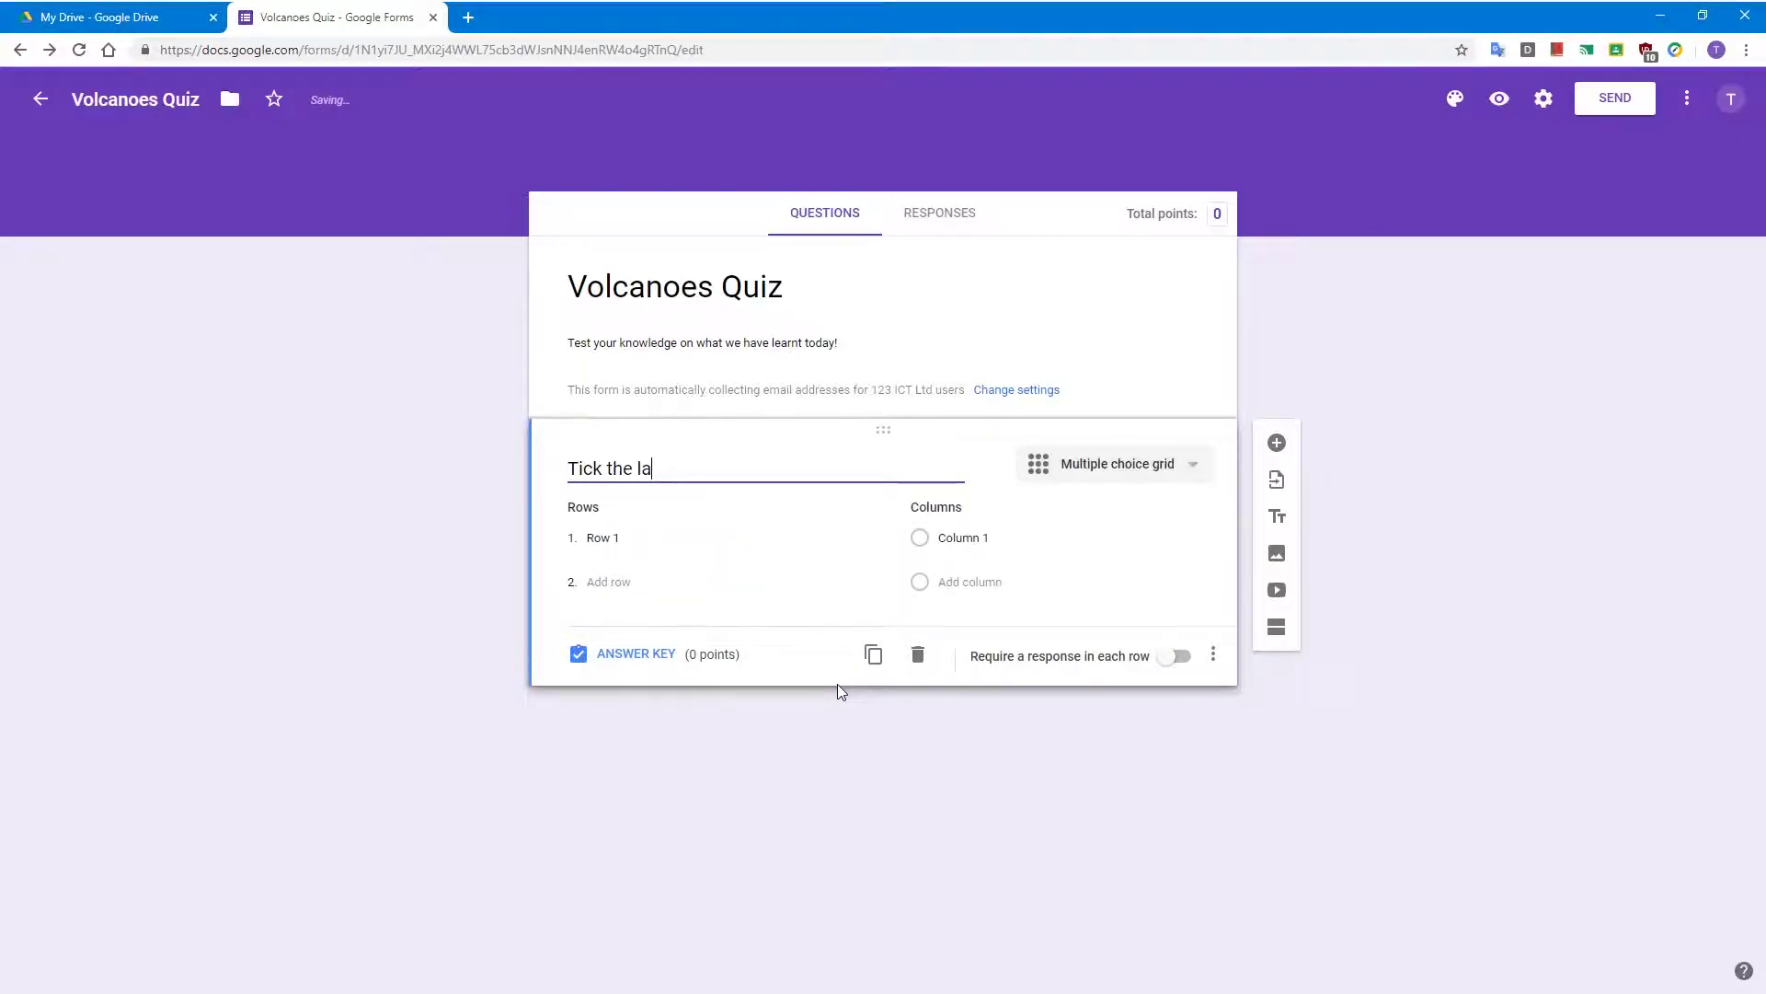
{"action": "type", "text": "yers of Earth"}
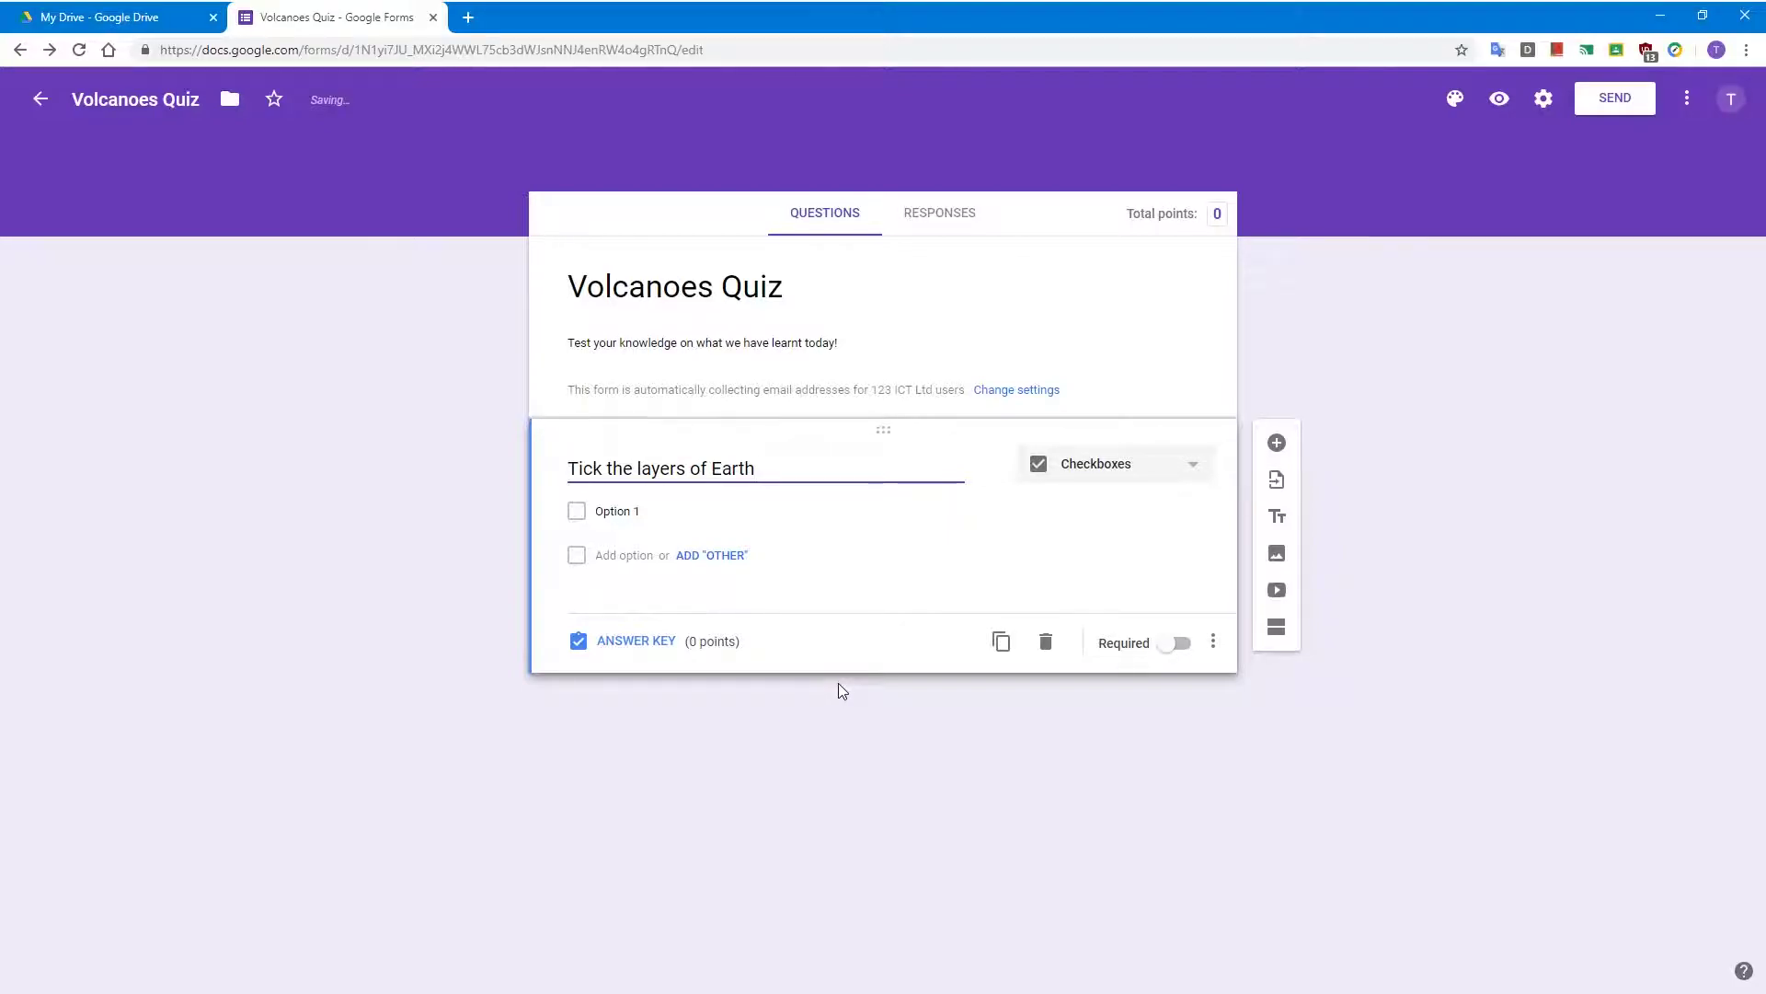
Step: Give the layers of Earth question four answer options: Mantle, Crust, Core and Magma
{"action": "left_click", "coordinate": [637, 511]}
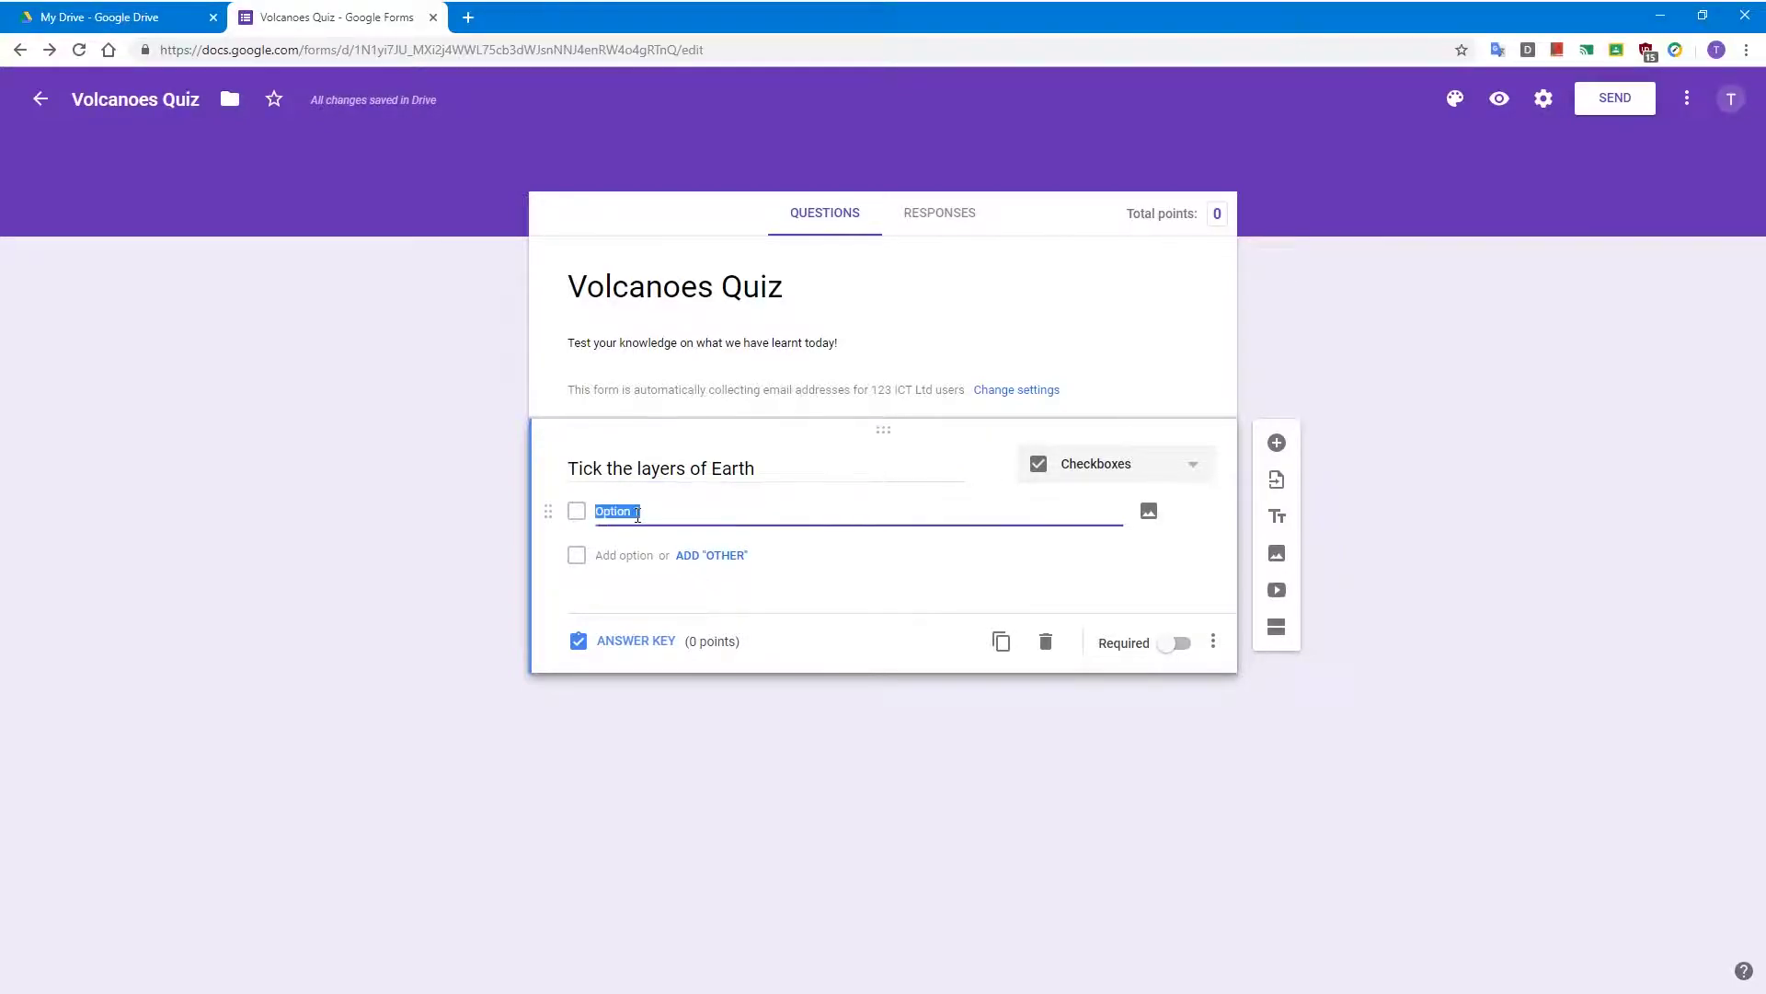
{"action": "type", "text": "Mantle"}
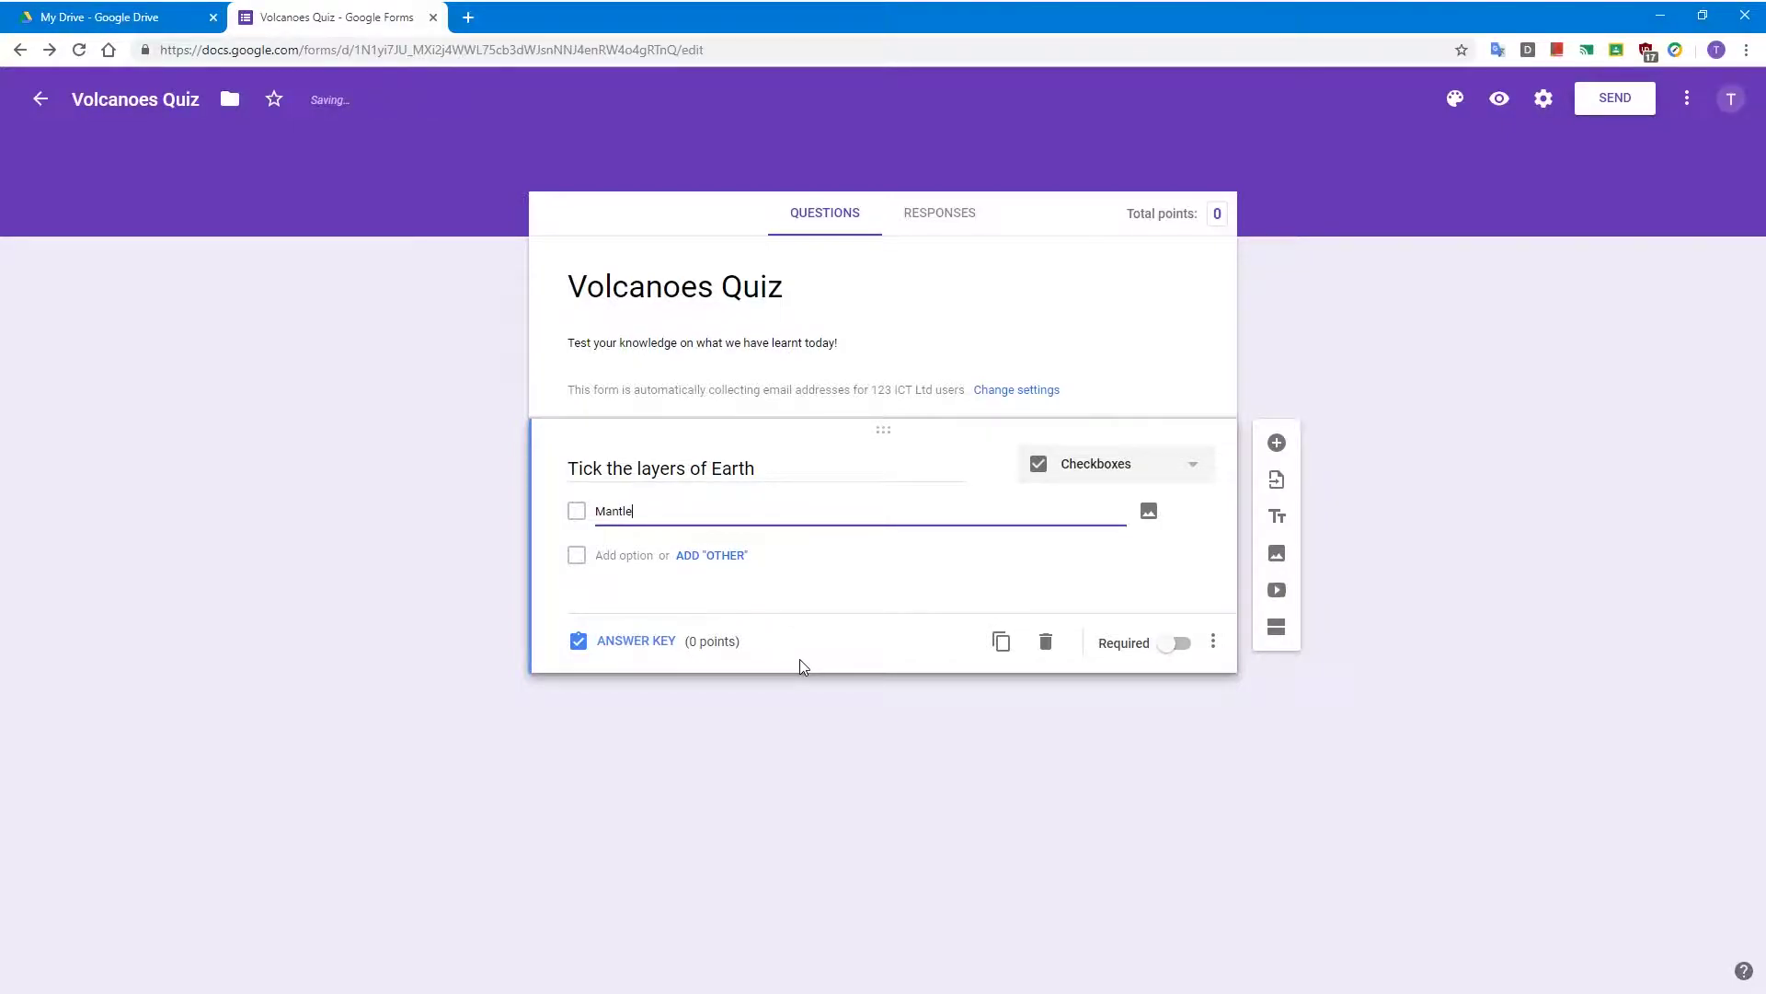
{"action": "left_click", "coordinate": [624, 555]}
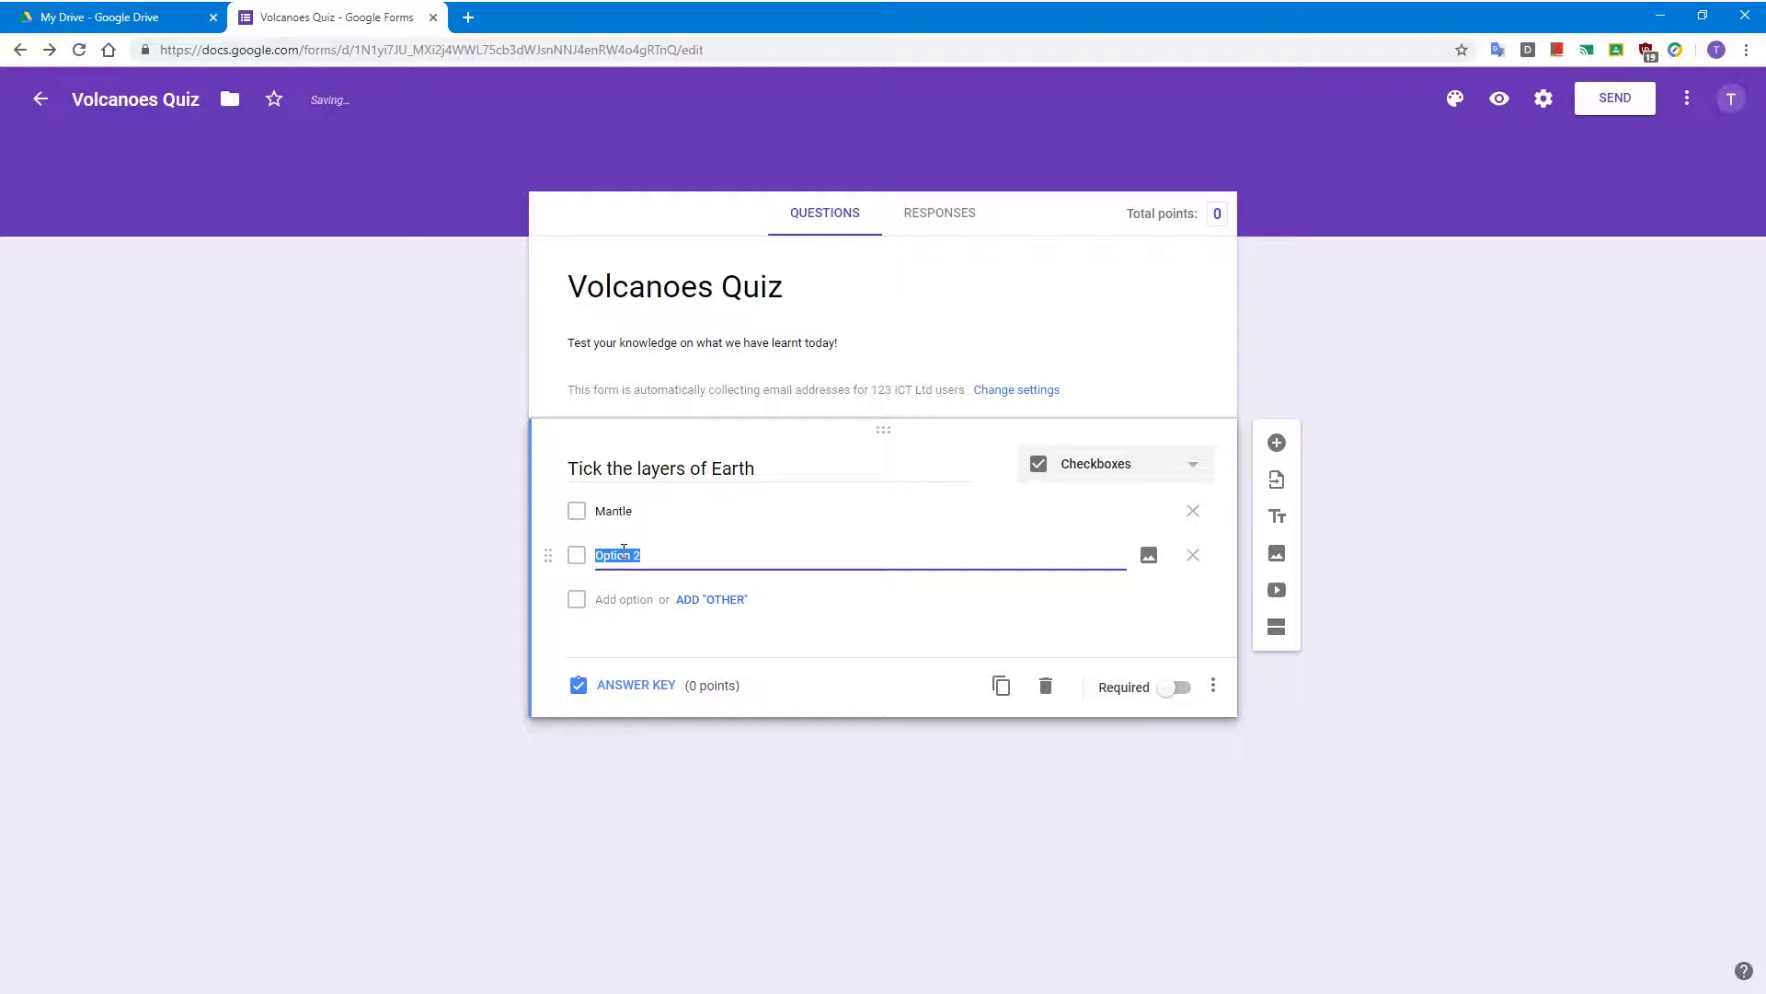
{"action": "type", "text": "Crust"}
{"action": "left_click", "coordinate": [629, 599]}
{"action": "type", "text": "Core"}
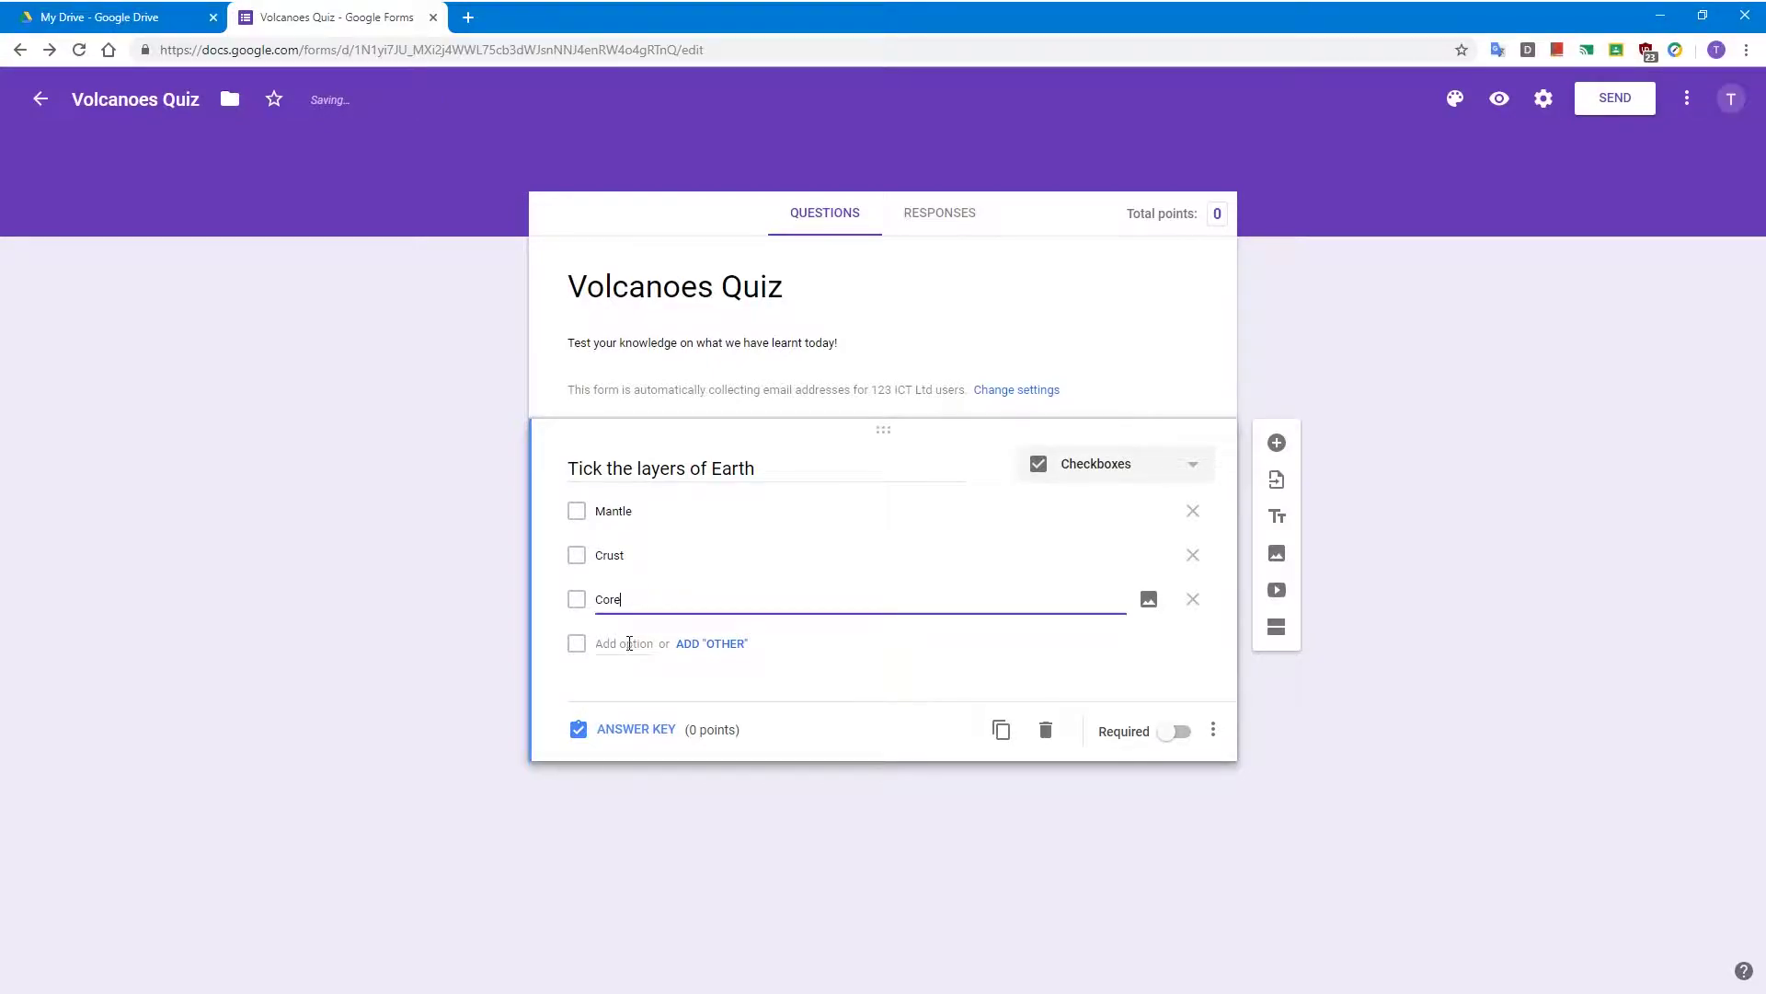
{"action": "left_click", "coordinate": [629, 643]}
{"action": "type", "text": "Magm"}
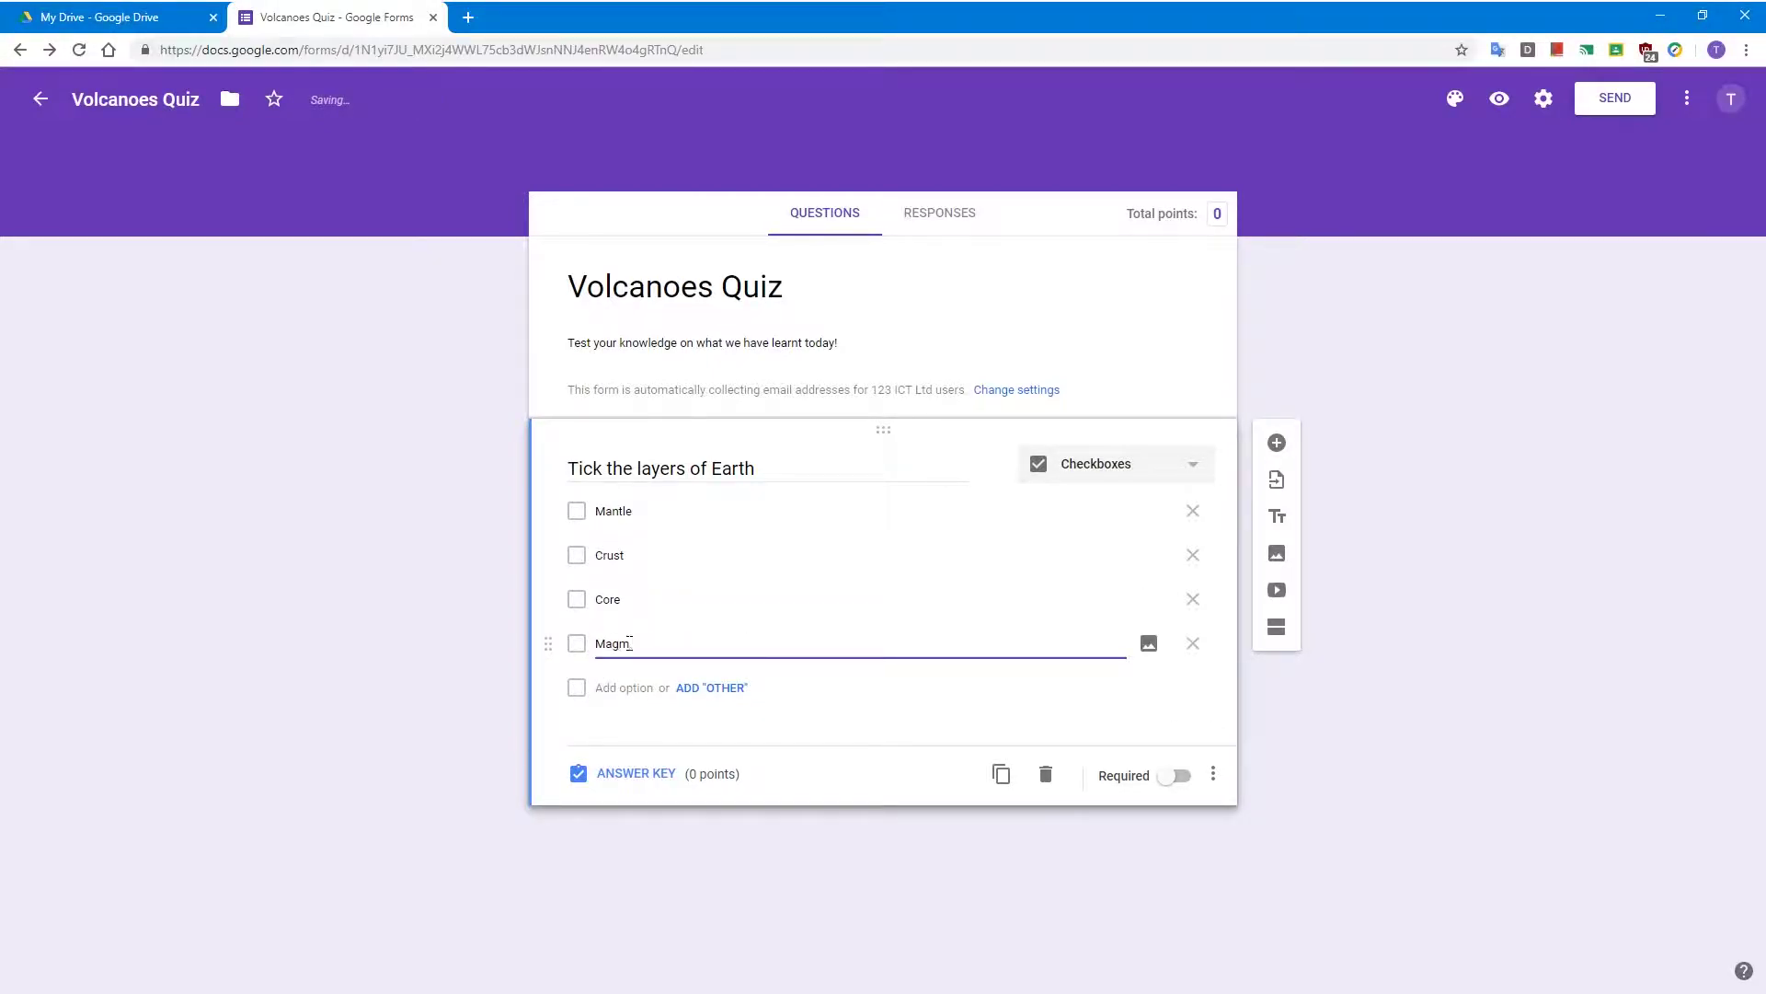
{"action": "type", "text": "a"}
Step: Set the question's answer key to Mantle, Crust and Core as correct, worth 3 points
{"action": "left_click", "coordinate": [660, 775]}
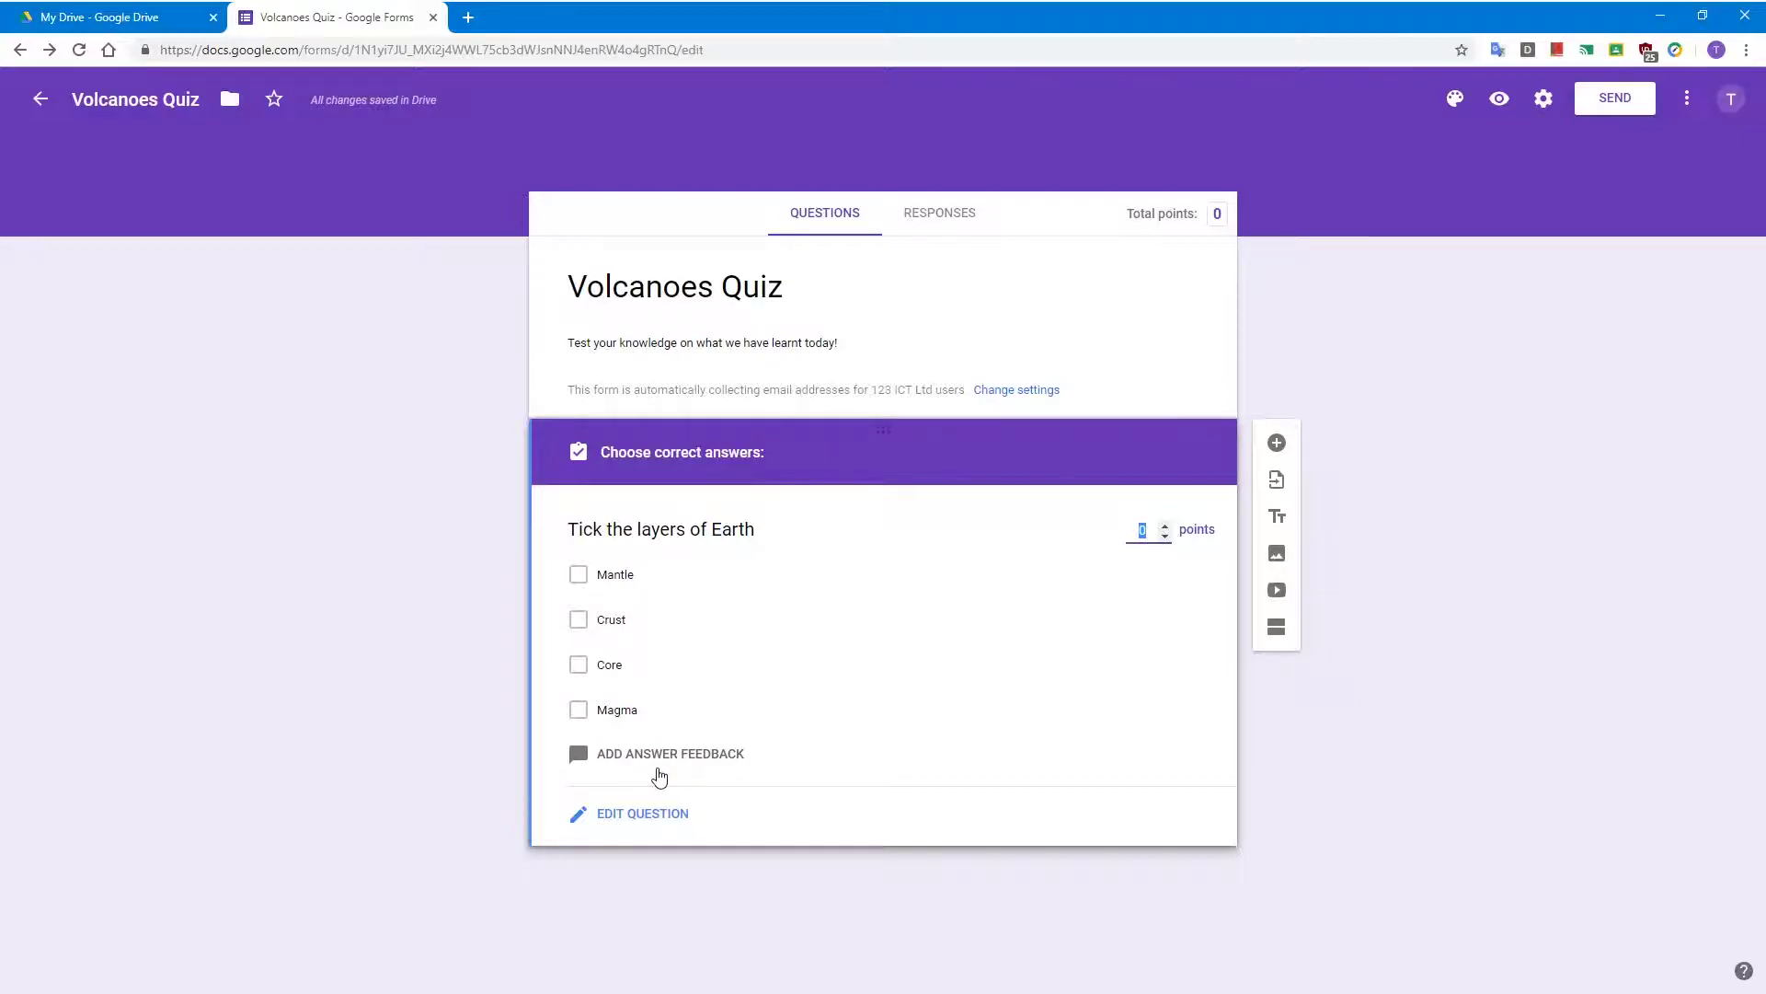
{"action": "left_click", "coordinate": [579, 575]}
{"action": "left_click", "coordinate": [580, 620]}
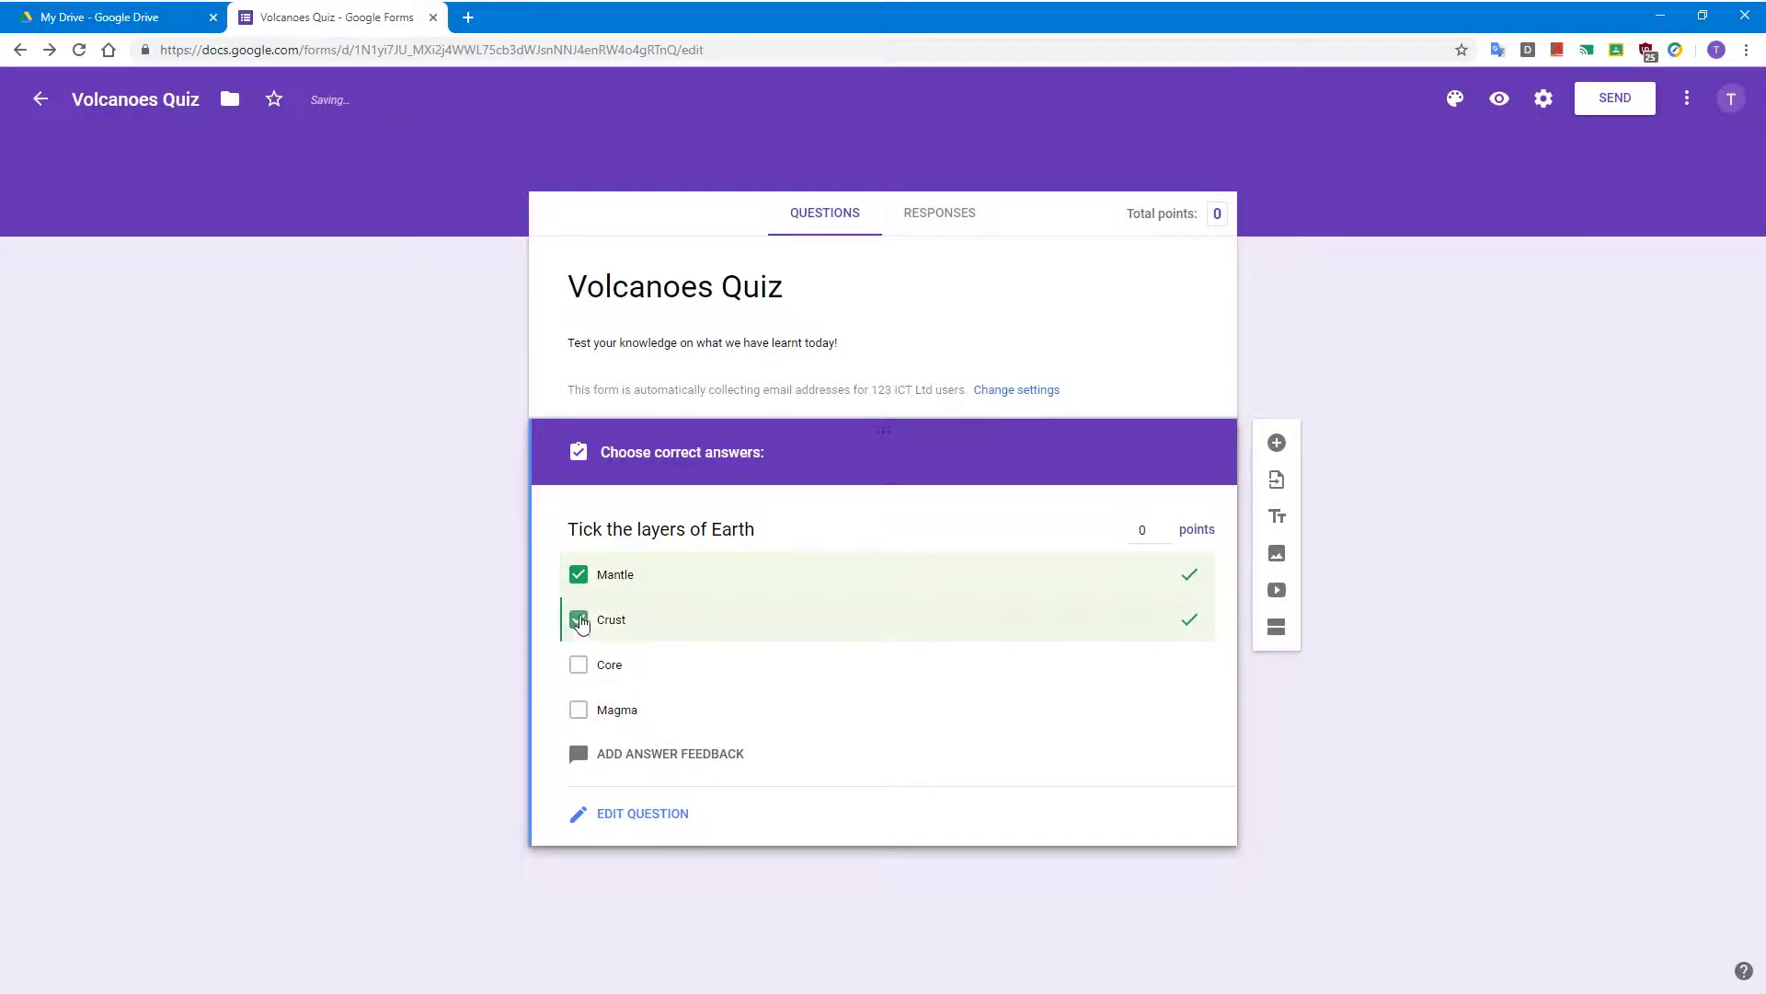
{"action": "left_click", "coordinate": [579, 664]}
{"action": "left_click", "coordinate": [1158, 532]}
{"action": "left_click_drag", "start_coordinate": [1157, 533], "coordinate": [1119, 538]}
{"action": "type", "text": "3"}
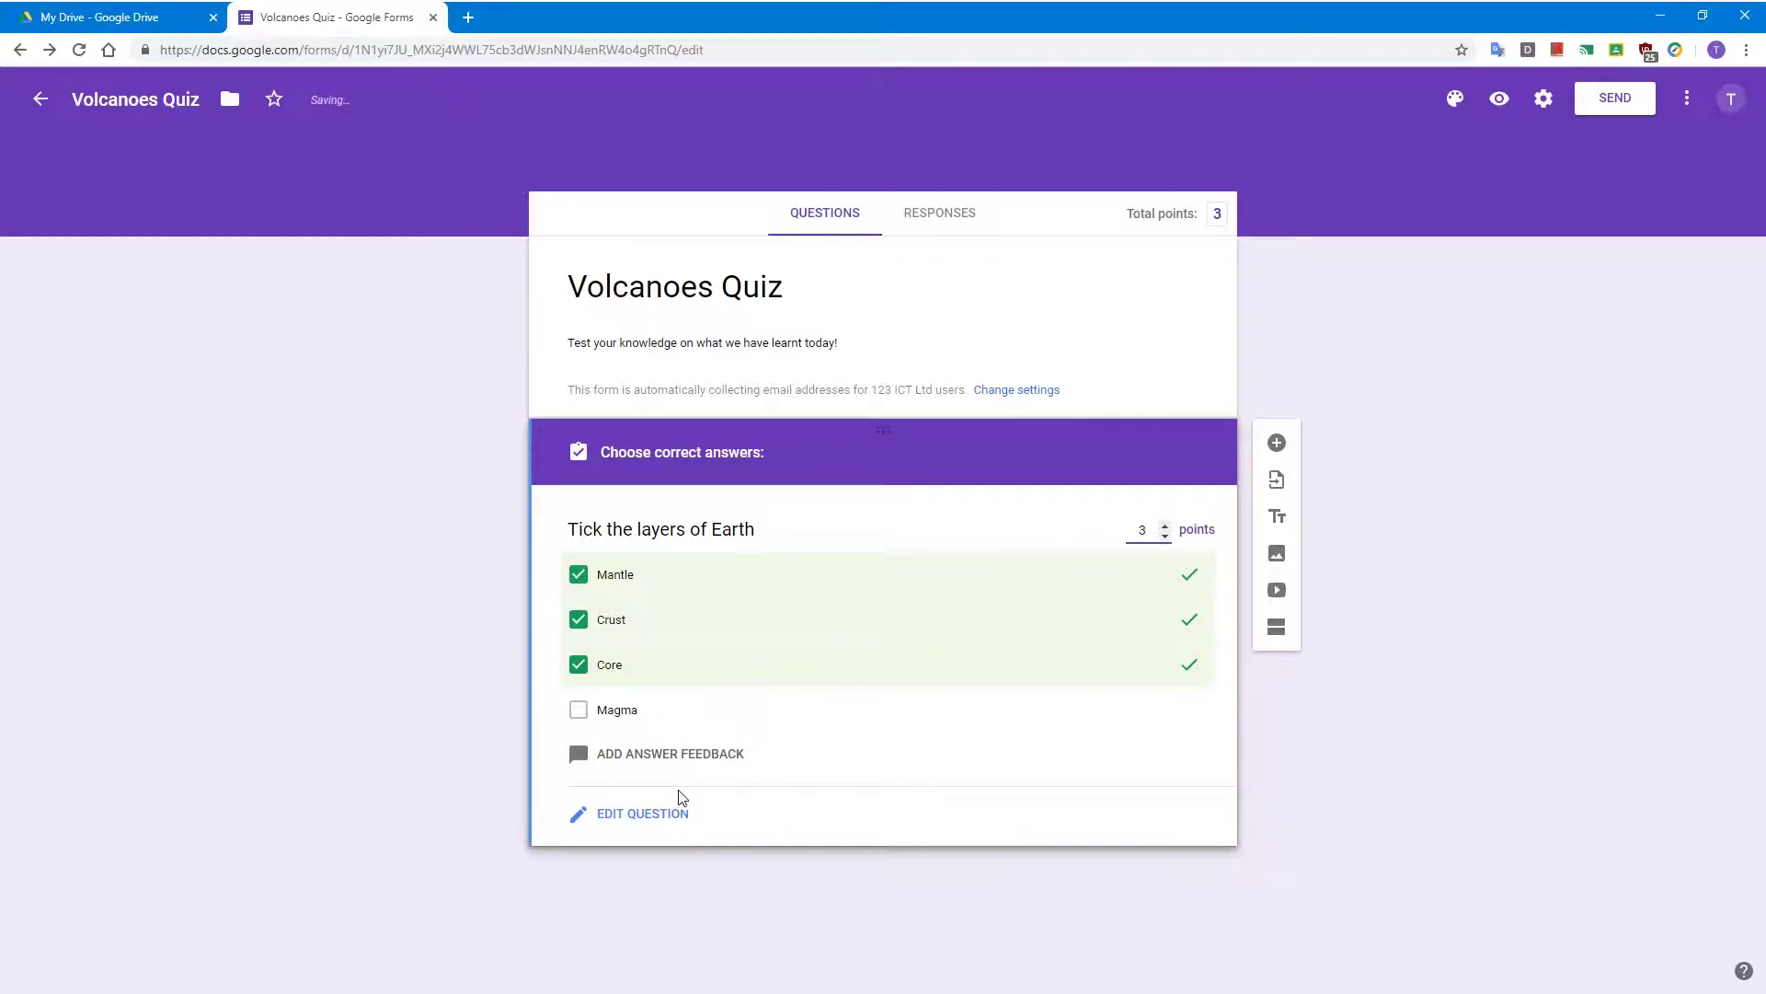
{"action": "left_click", "coordinate": [677, 815]}
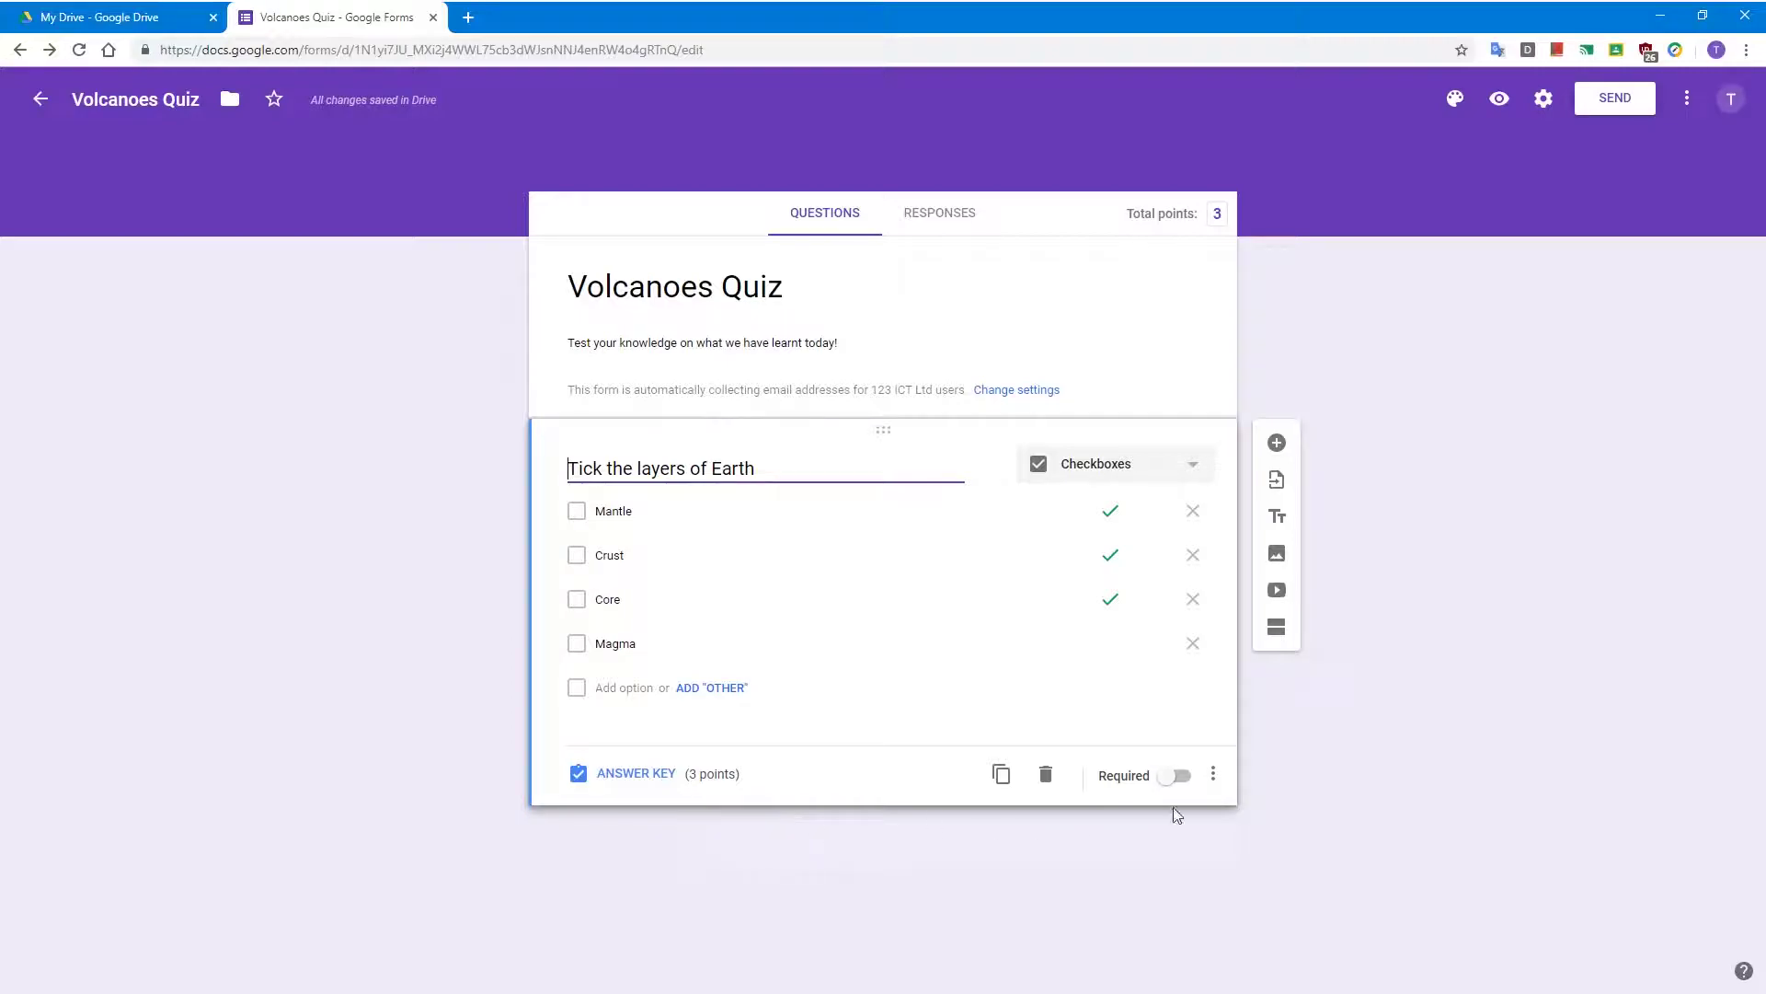
Step: Shuffle the option order of the layers of Earth question and make it required
{"action": "left_click", "coordinate": [1223, 781]}
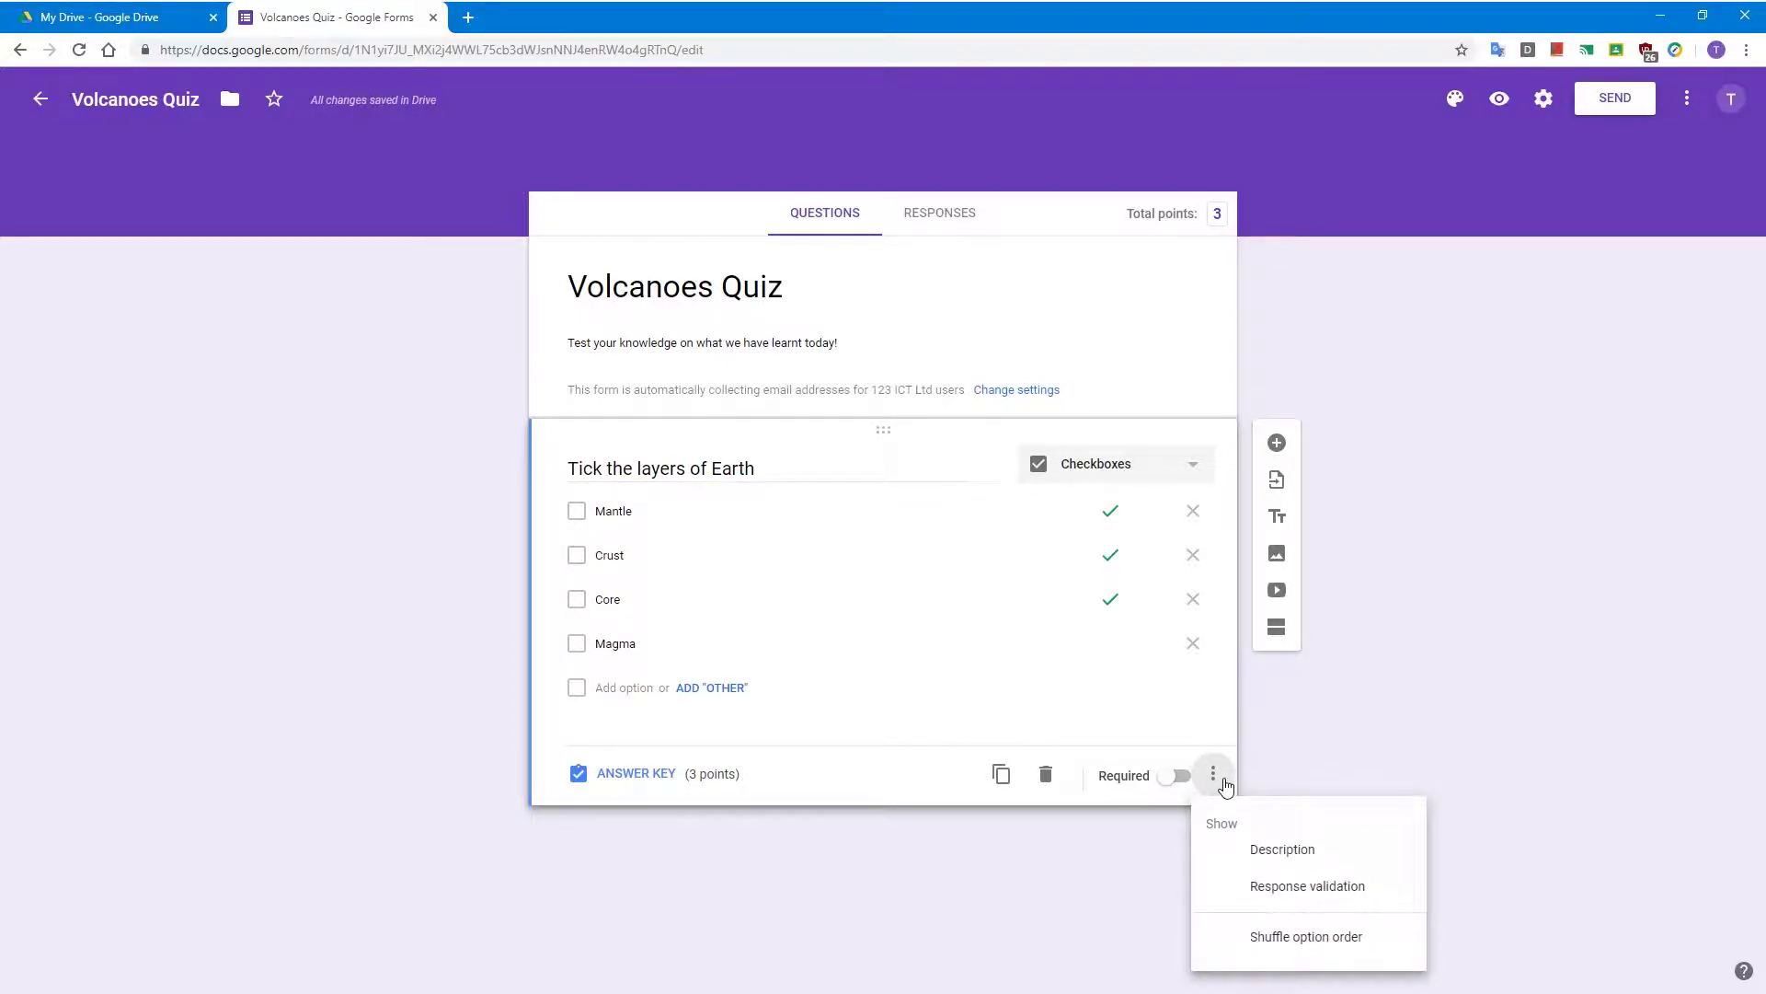
{"action": "left_click", "coordinate": [1296, 938]}
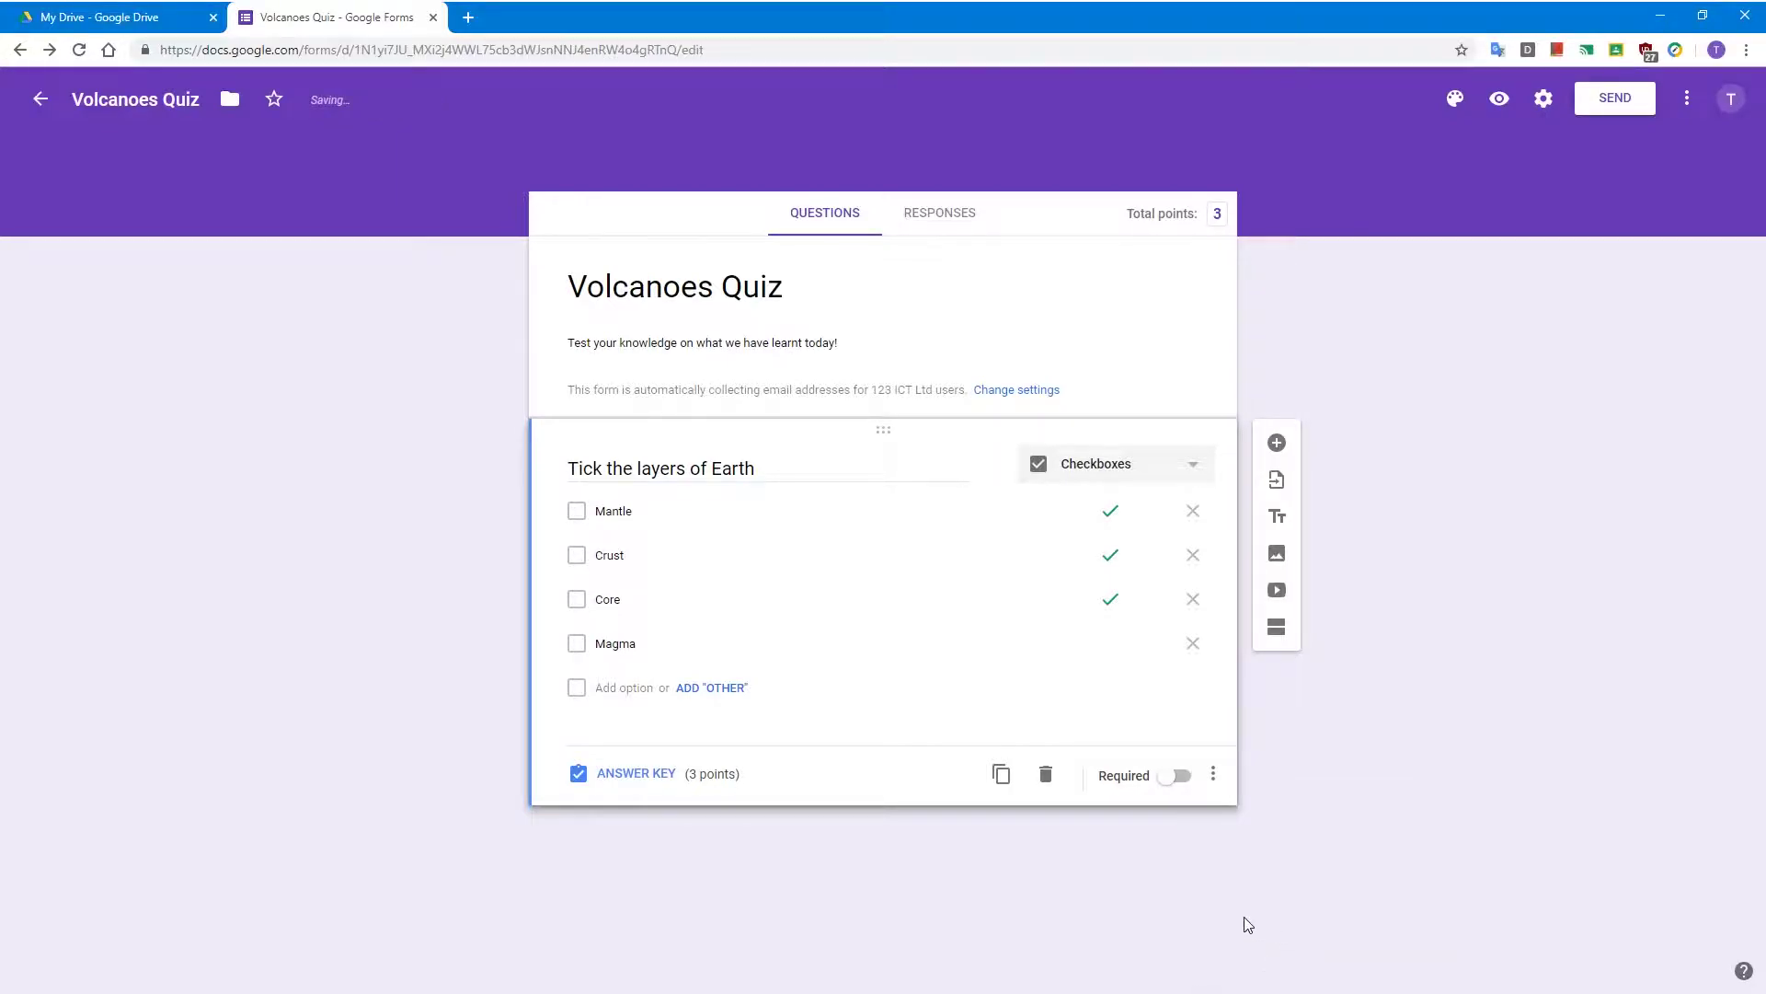
{"action": "left_click", "coordinate": [1178, 781]}
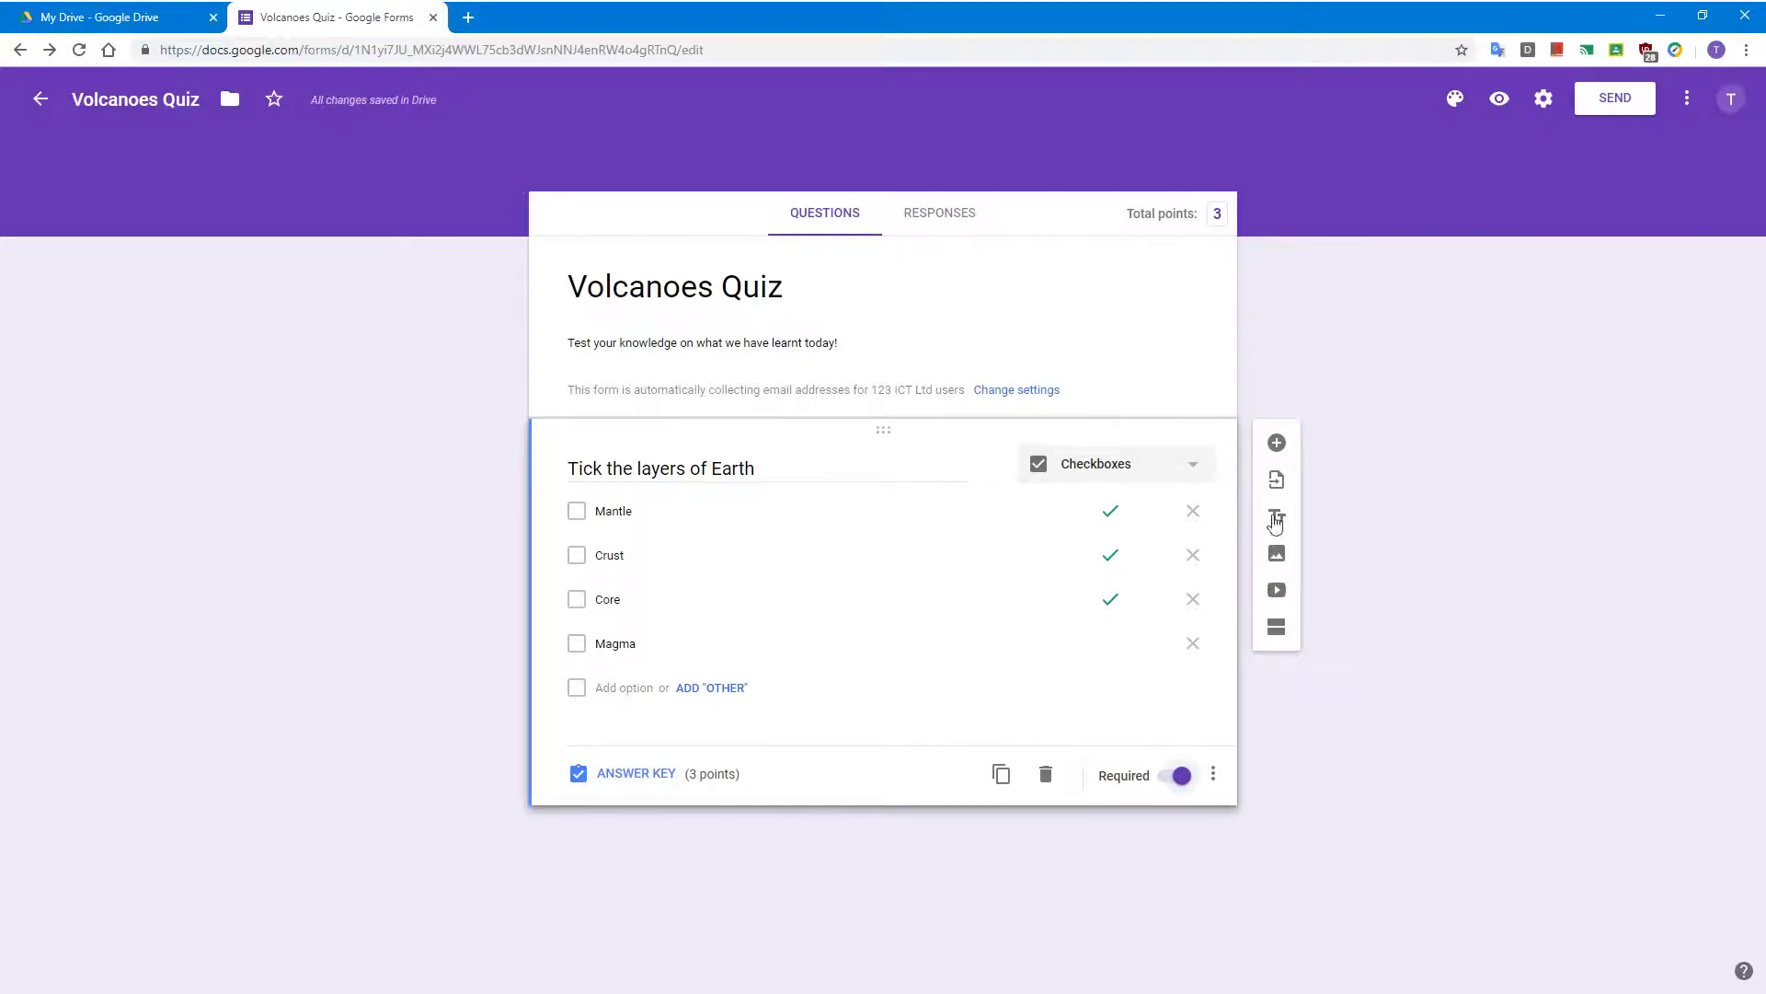
Step: Add a second question reading "Write the name of the largest volcano in the world."
{"action": "left_click", "coordinate": [1277, 444]}
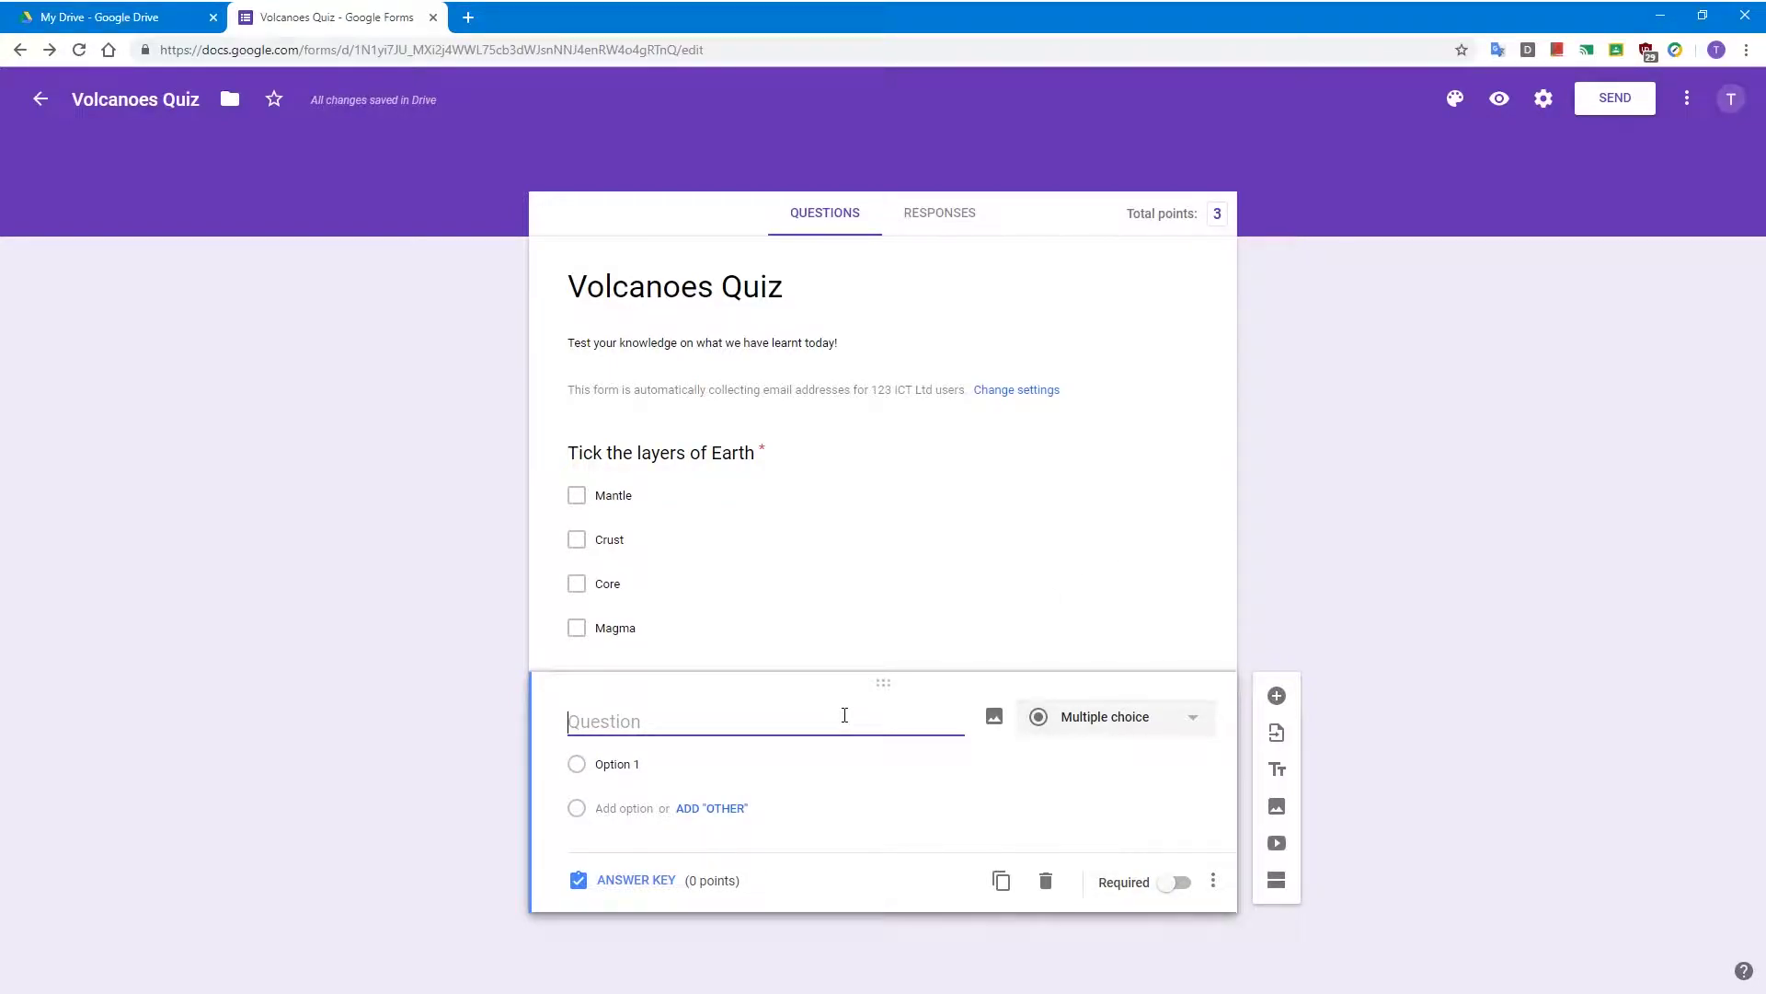
{"action": "type", "text": "Write the name of the "}
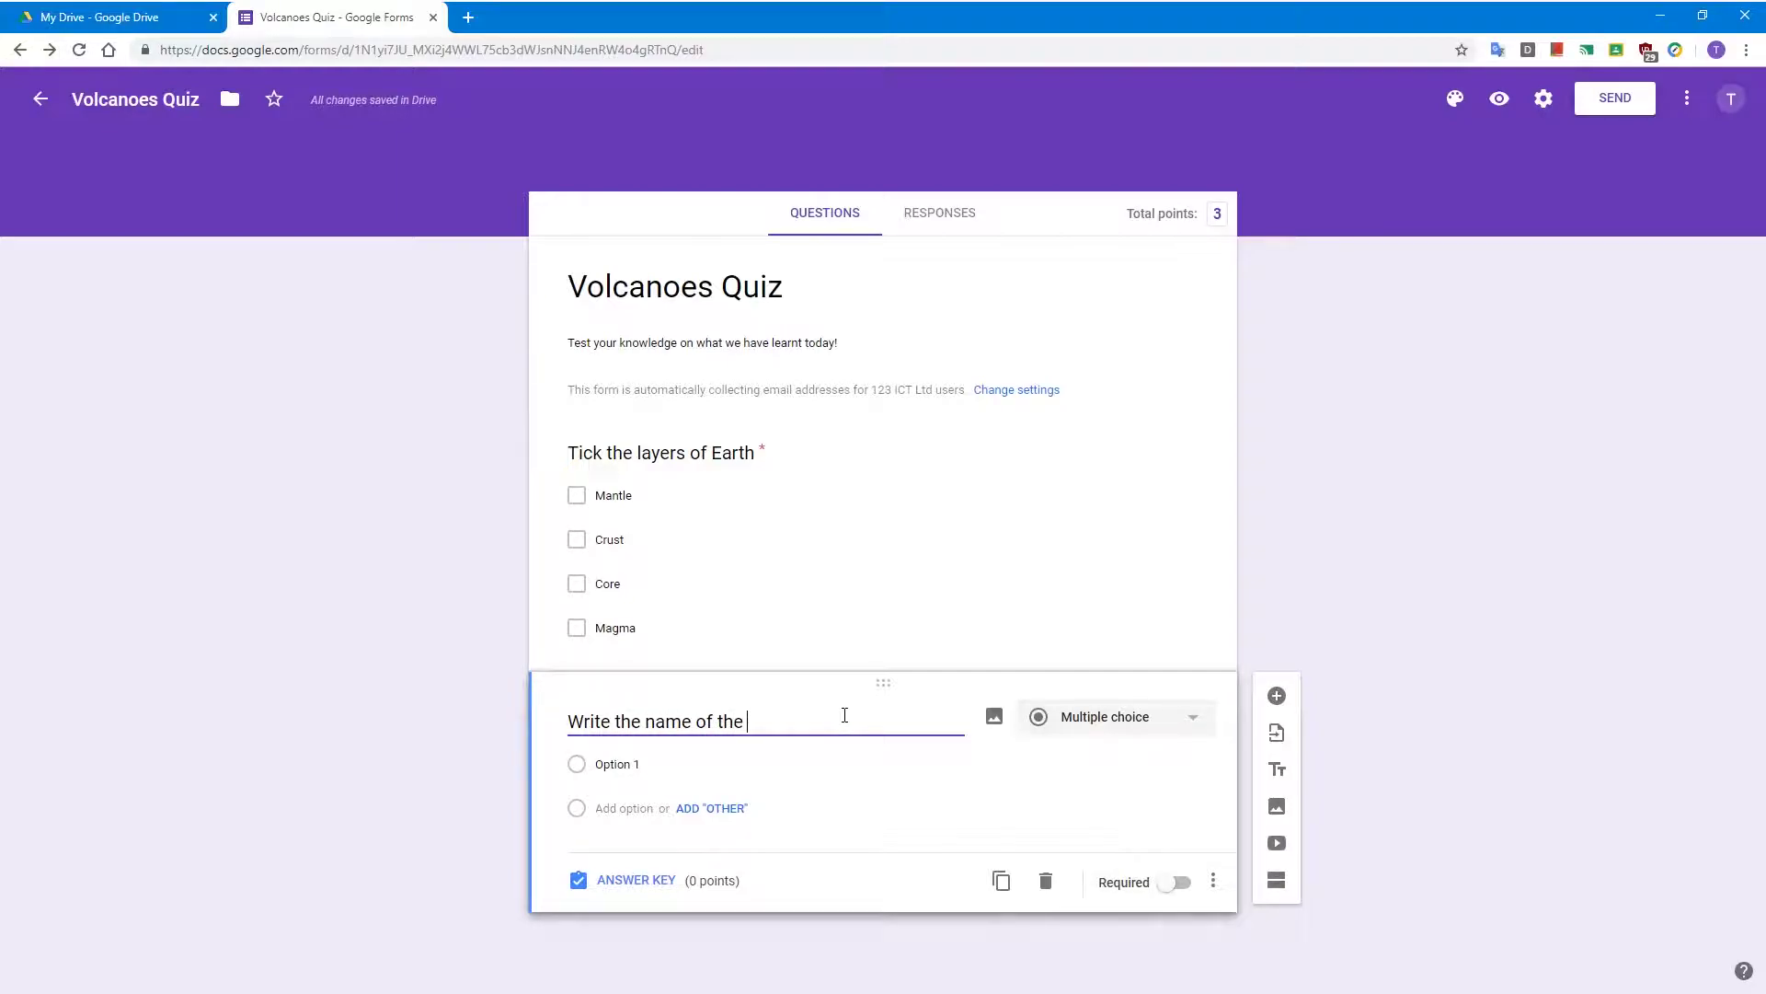
{"action": "type", "text": "largest volcano in the world."}
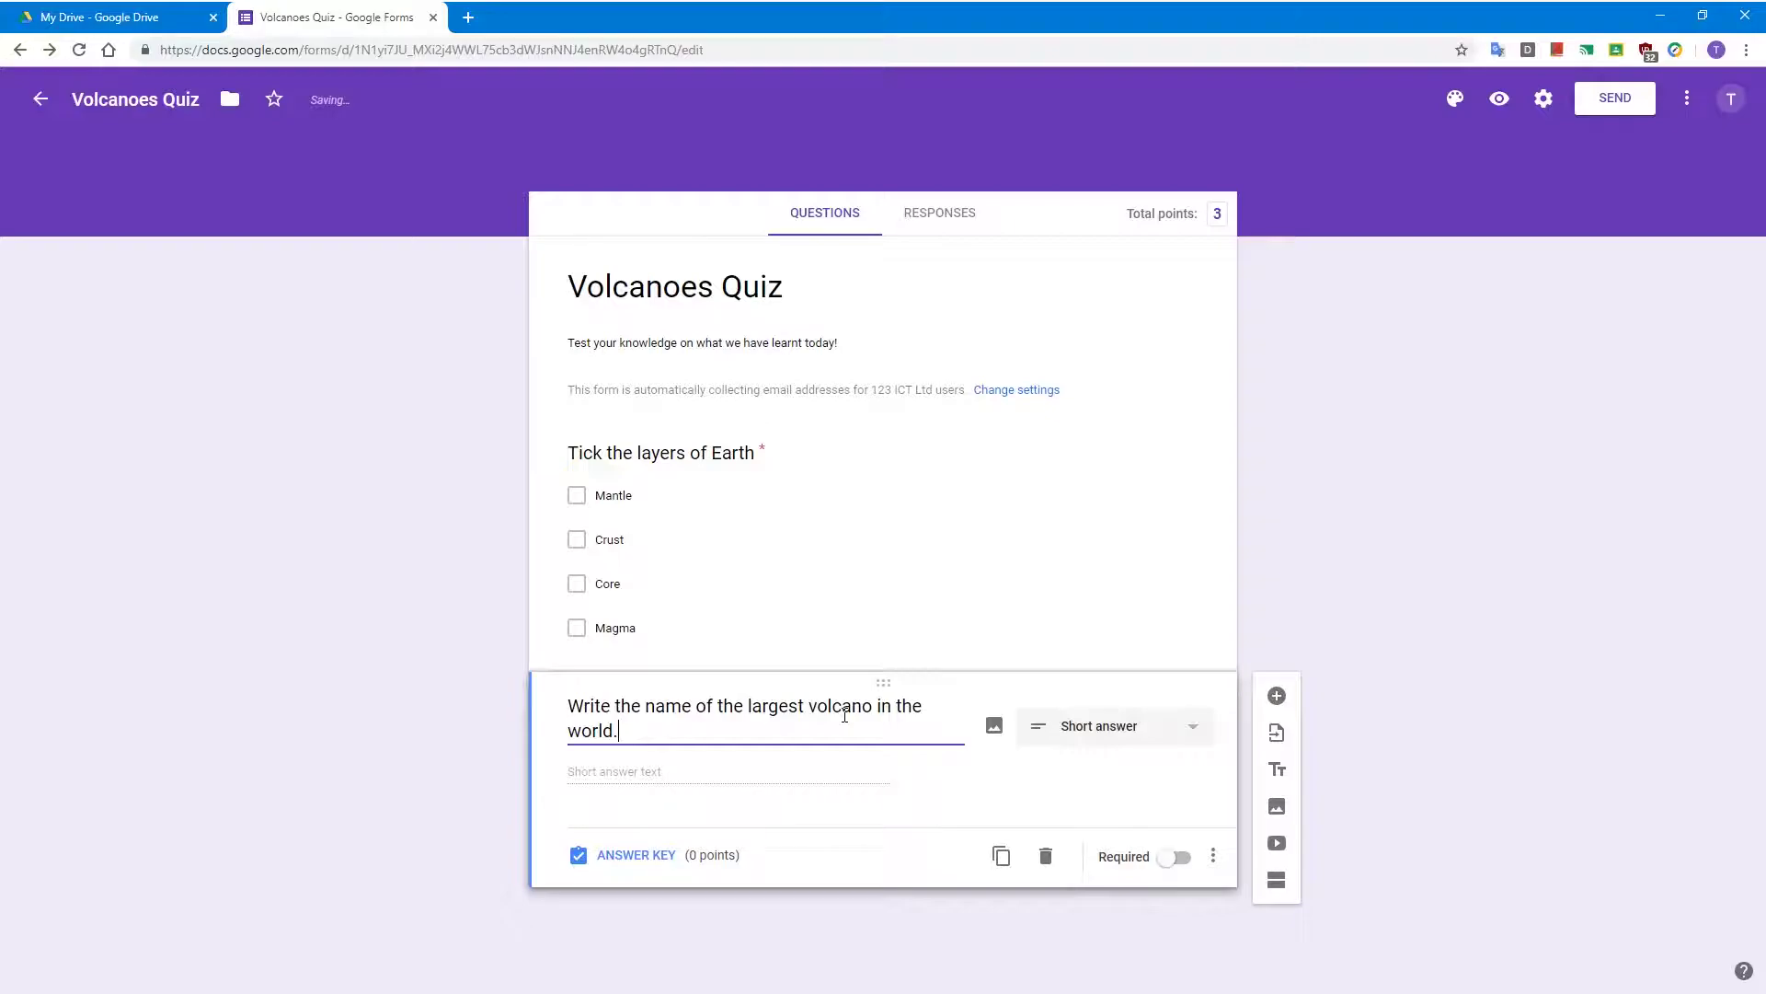
Step: Set the largest volcano question's only accepted answer to Mauna Loa, marking all others incorrect, worth 1 point, and make the question required
{"action": "left_click", "coordinate": [664, 856]}
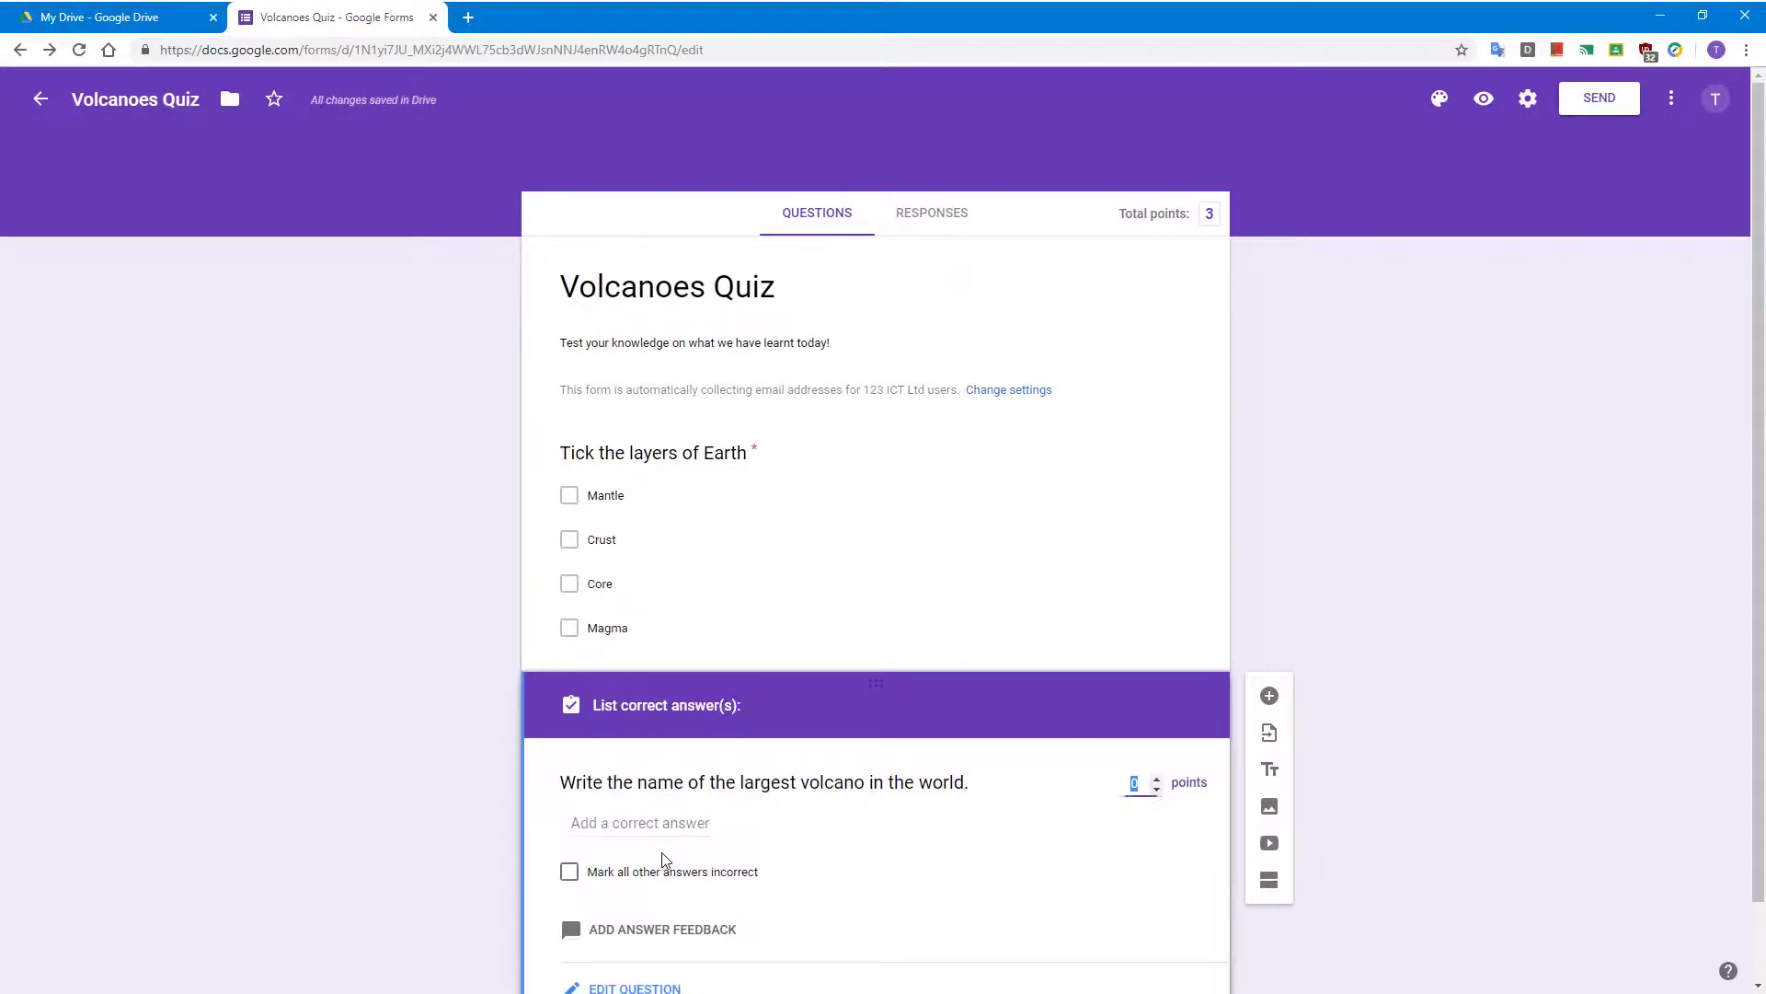
{"action": "left_click", "coordinate": [635, 753]}
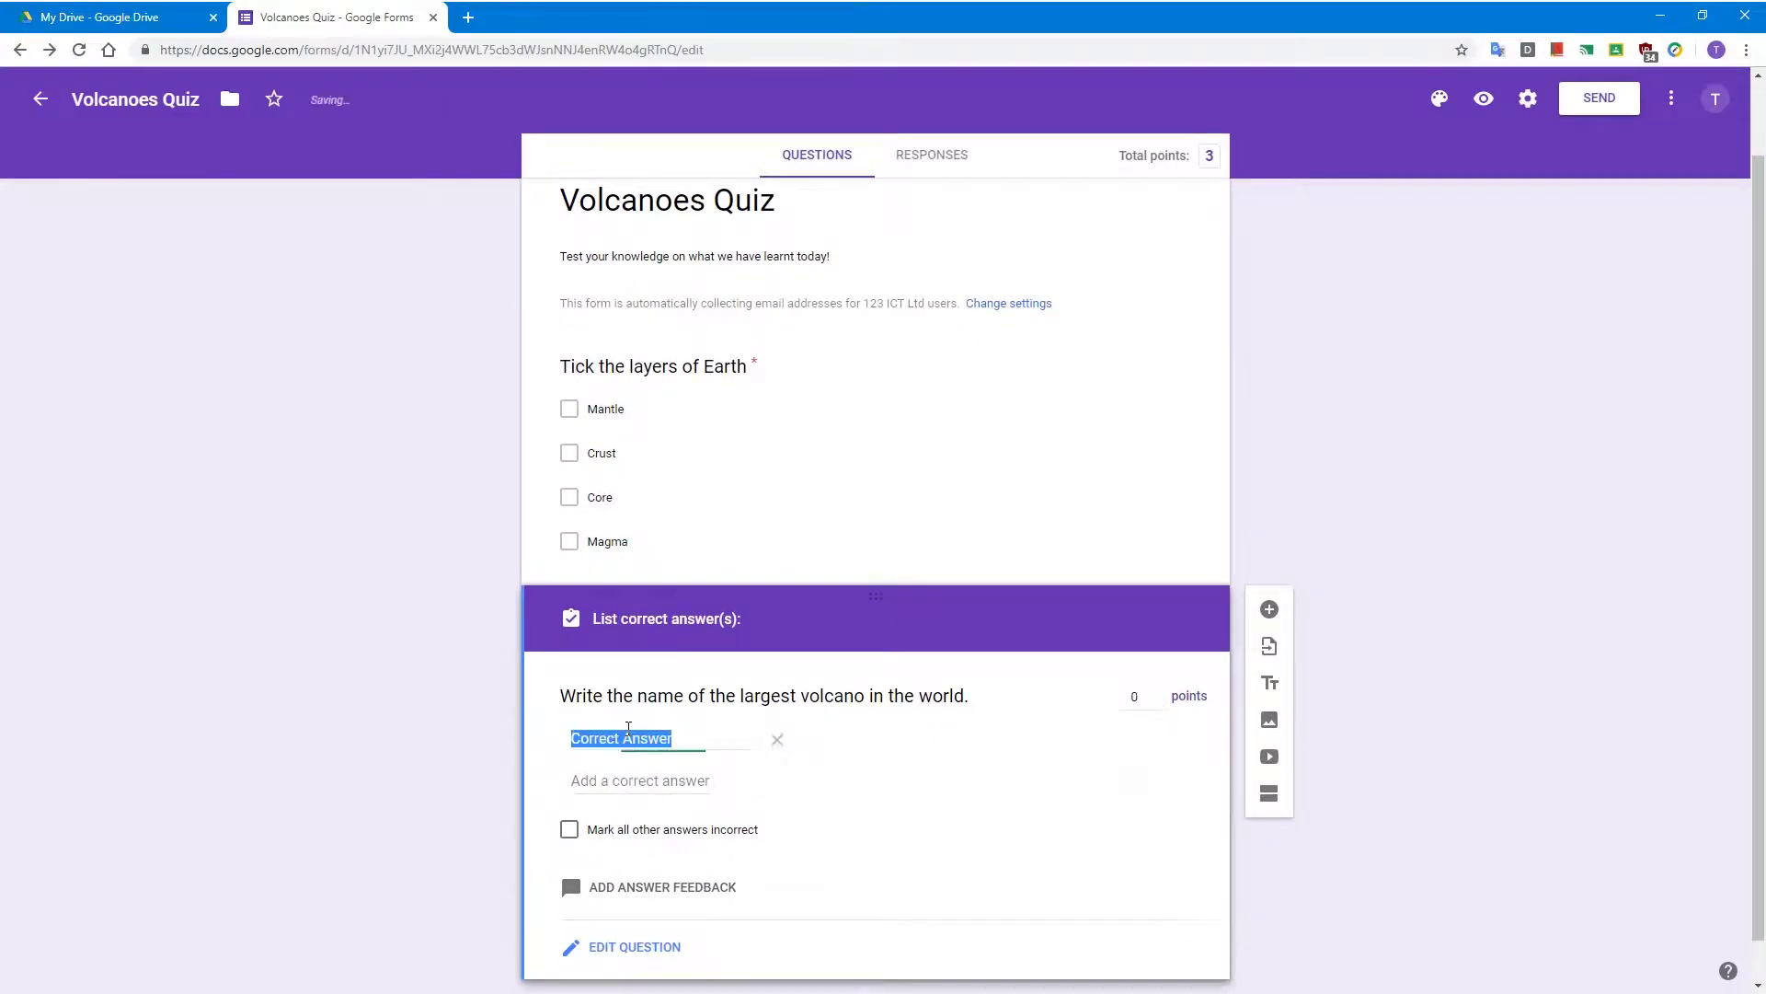
{"action": "type", "text": "Mauna Loa"}
{"action": "left_click", "coordinate": [572, 831]}
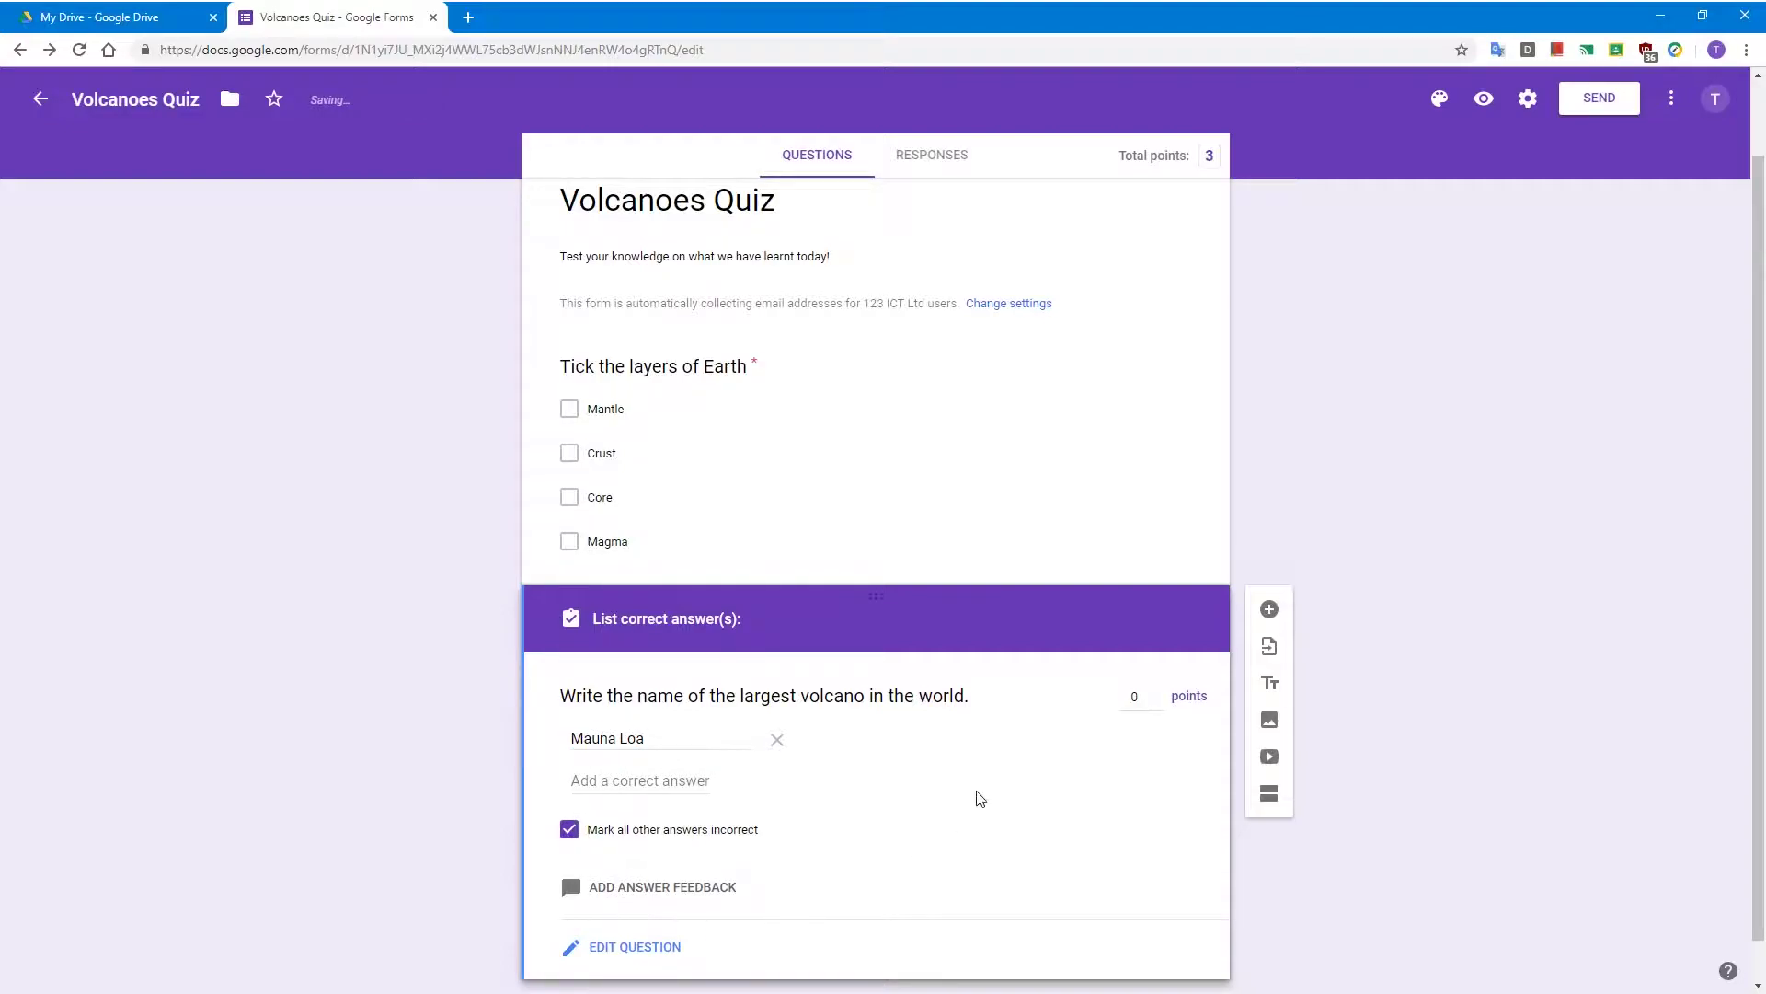
{"action": "left_click", "coordinate": [1143, 700]}
{"action": "type", "text": "1"}
{"action": "left_click", "coordinate": [630, 955]}
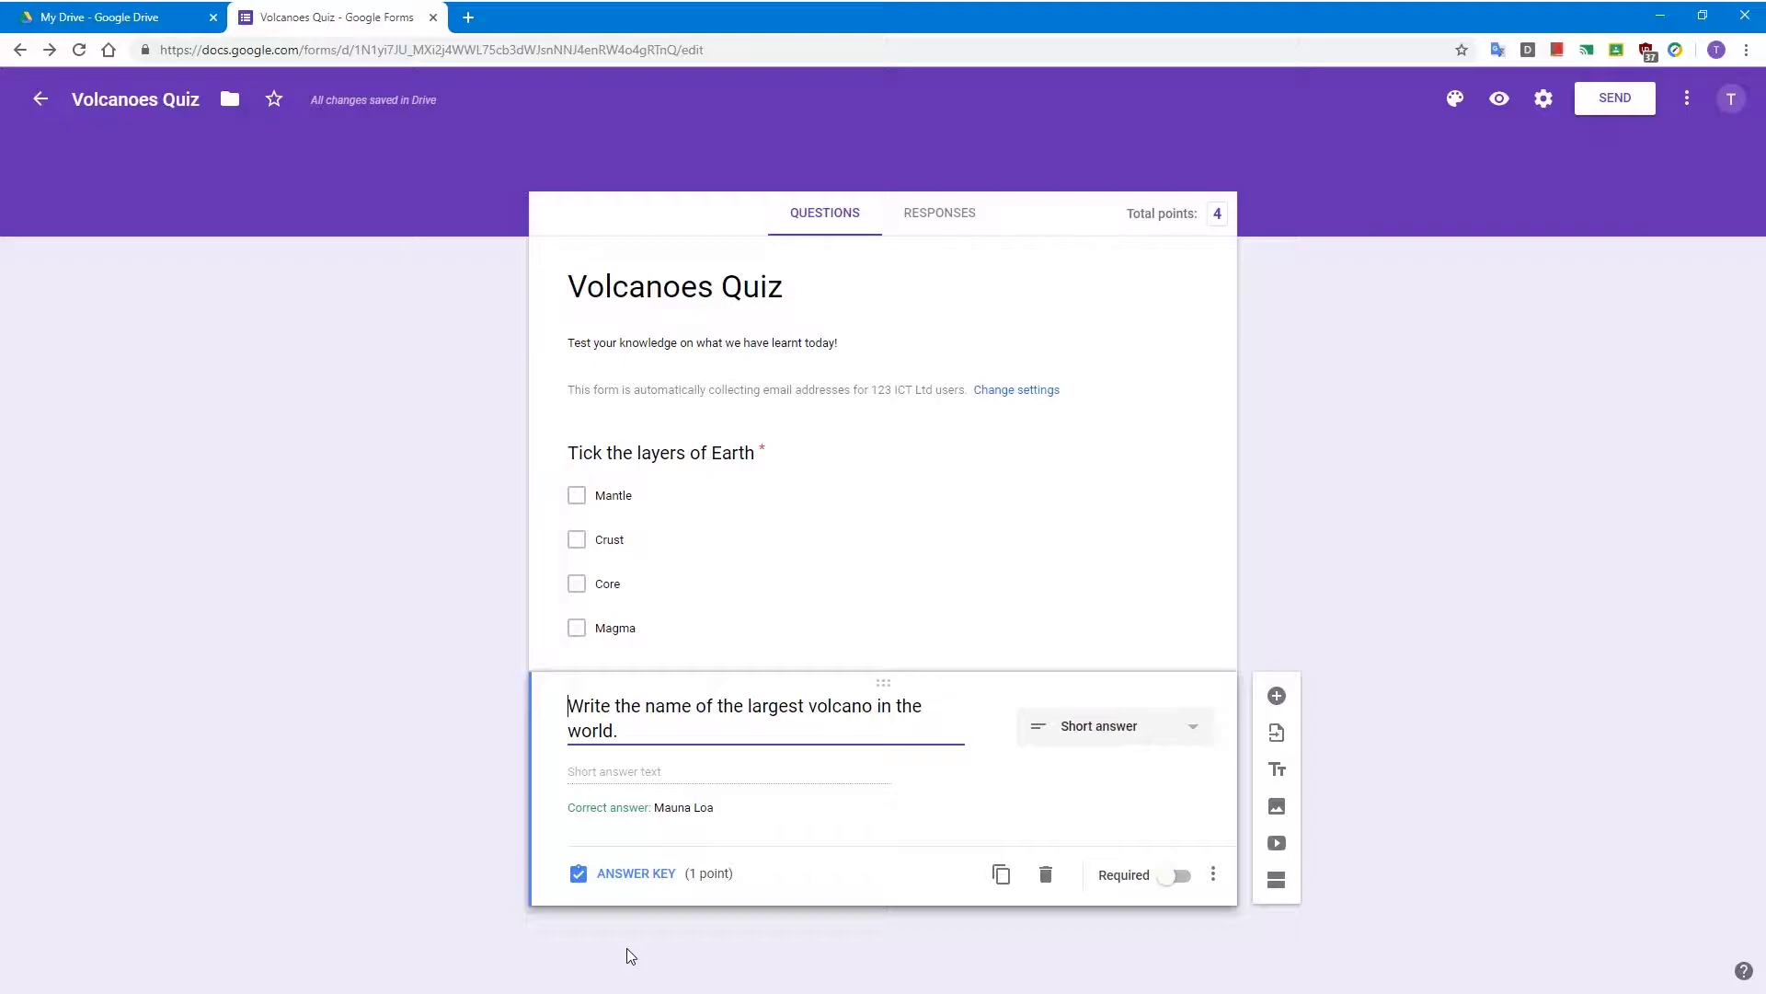
{"action": "left_click", "coordinate": [1175, 877]}
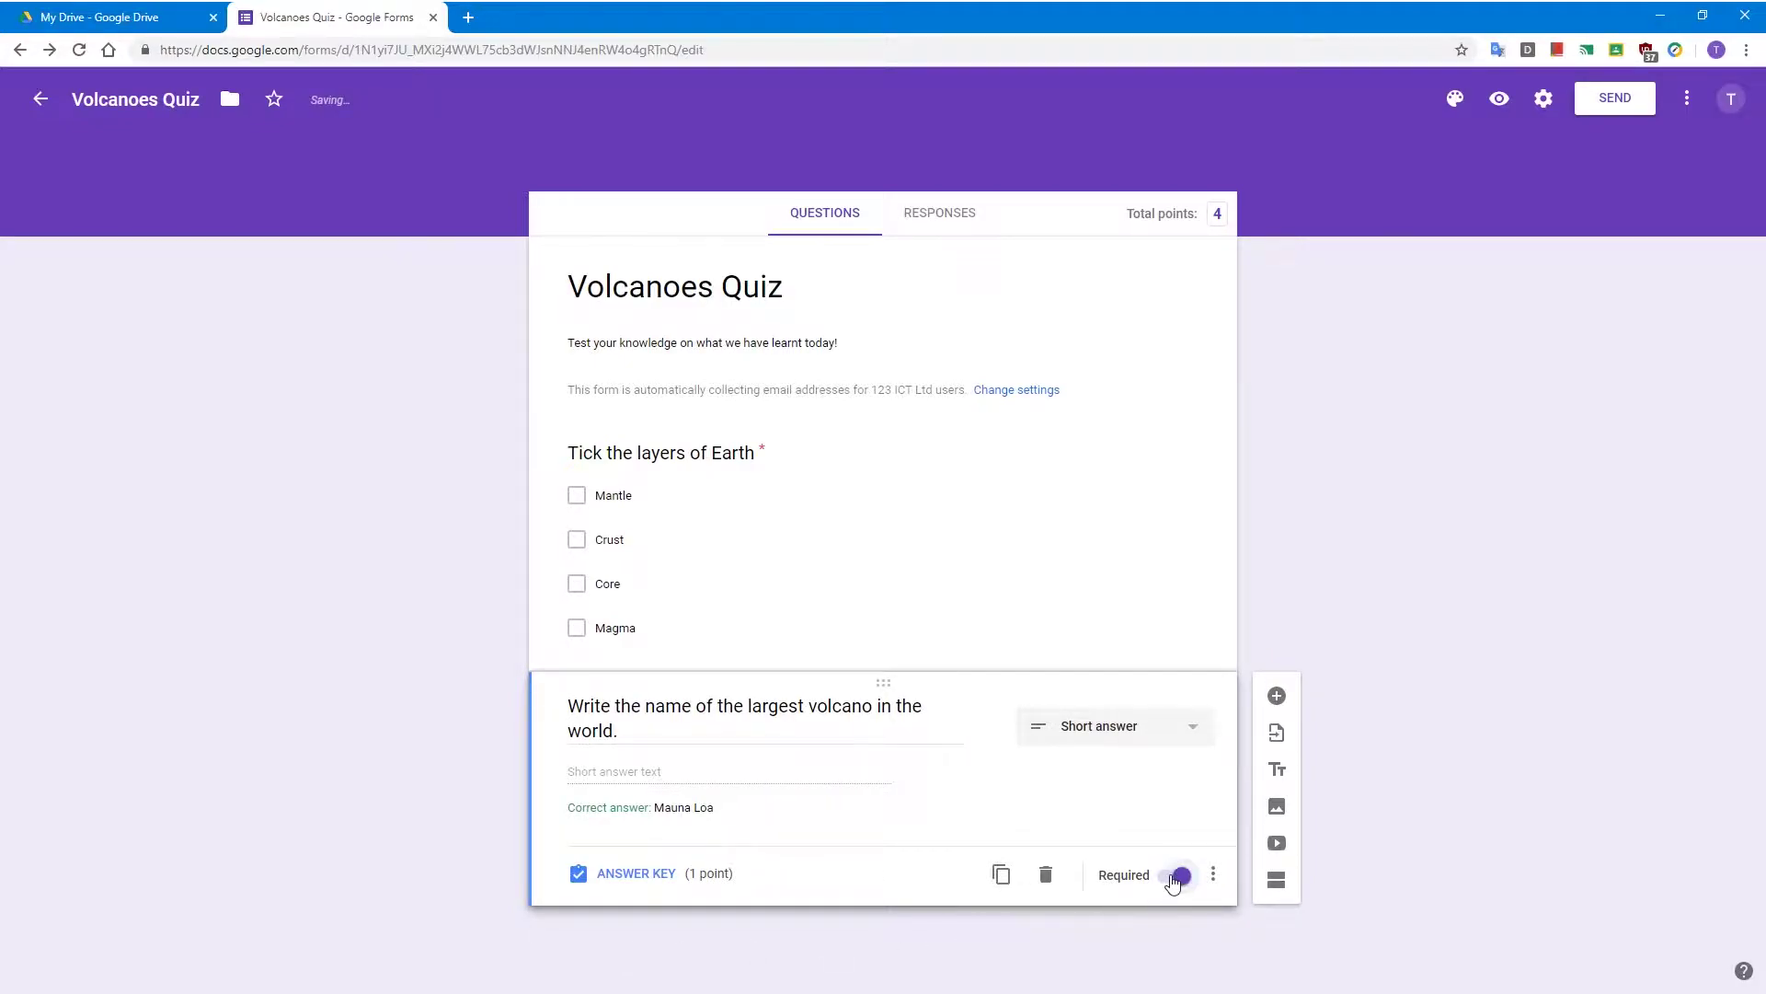
Step: Add a third, linear scale question reading "On a scale of 1 -5 how comfortable do you feel with this topic?"
{"action": "left_click", "coordinate": [1277, 697]}
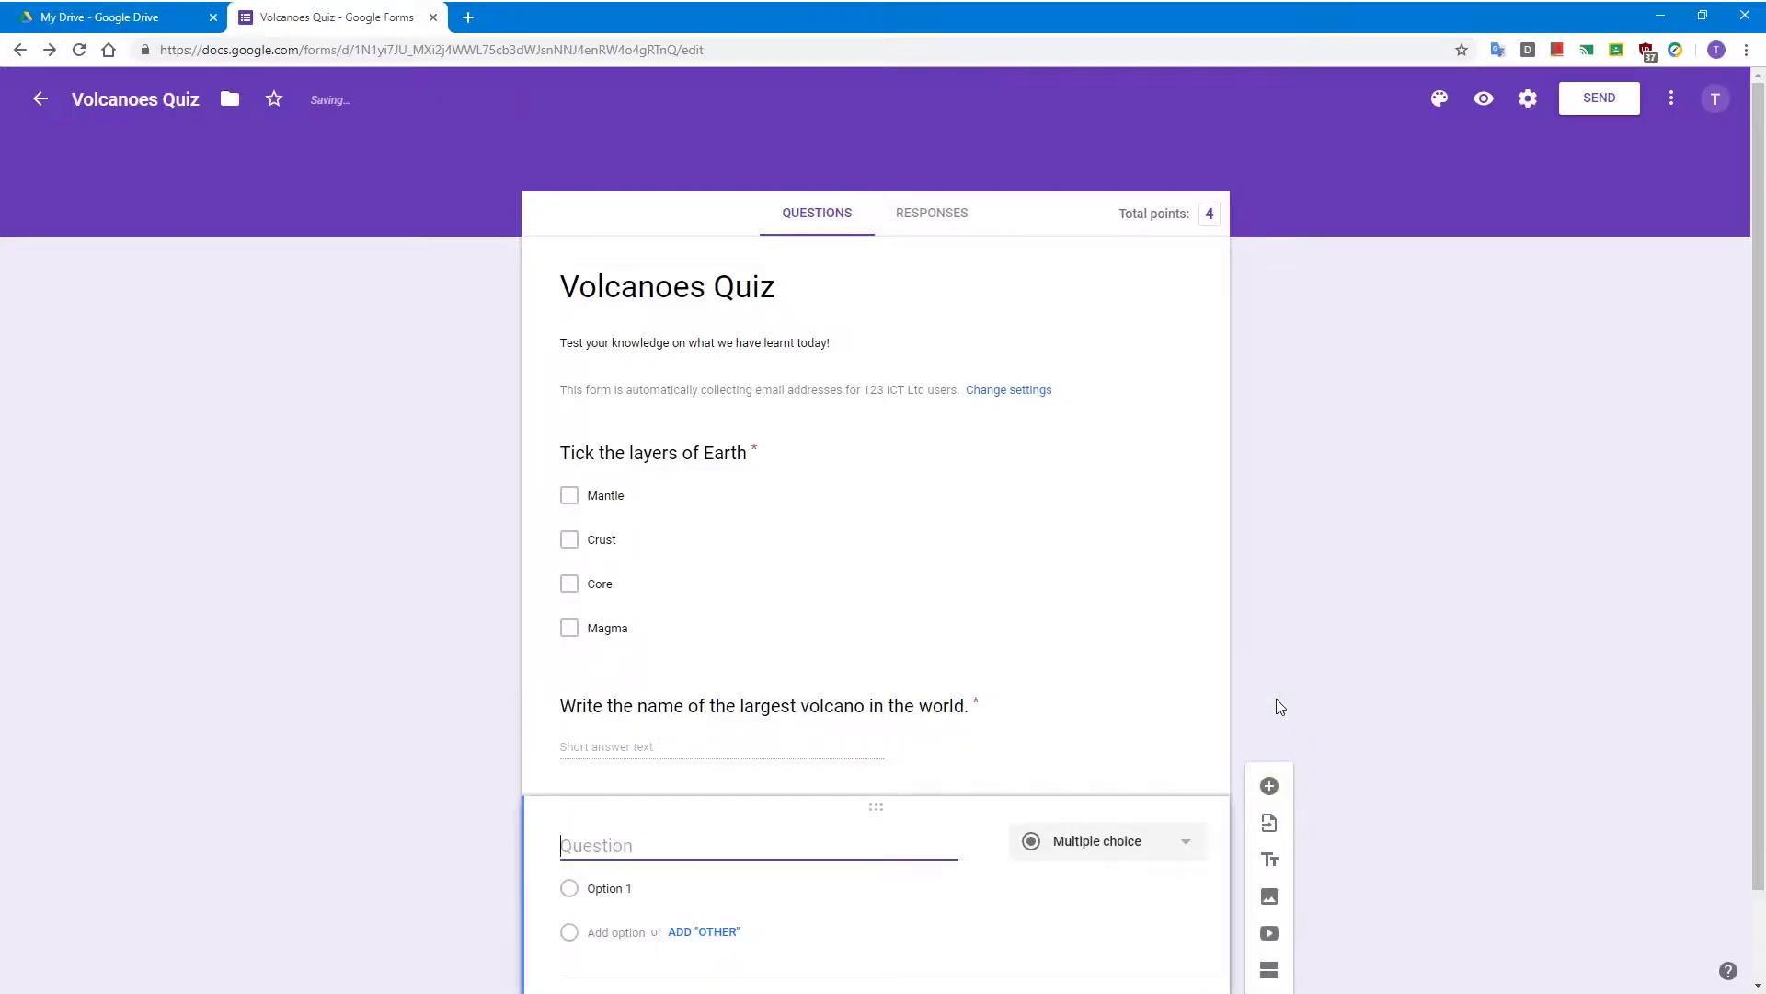
{"action": "type", "text": "O"}
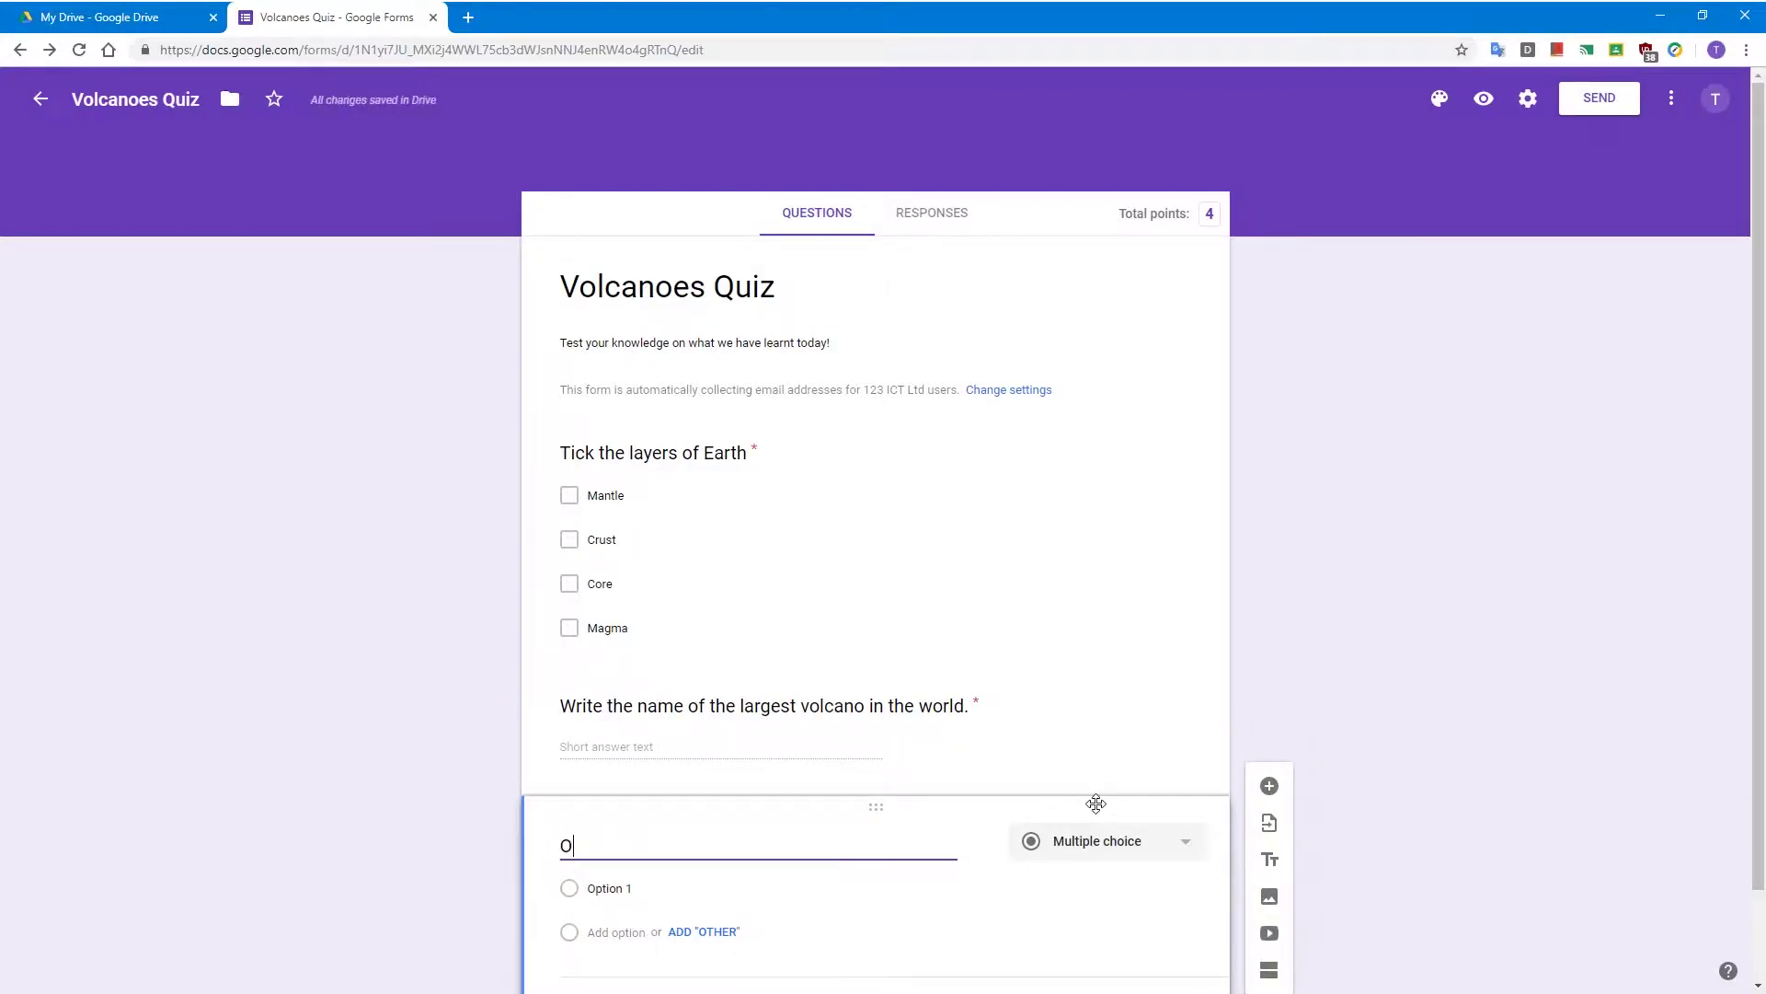
{"action": "type", "text": "n a scale of 1 -5 how"}
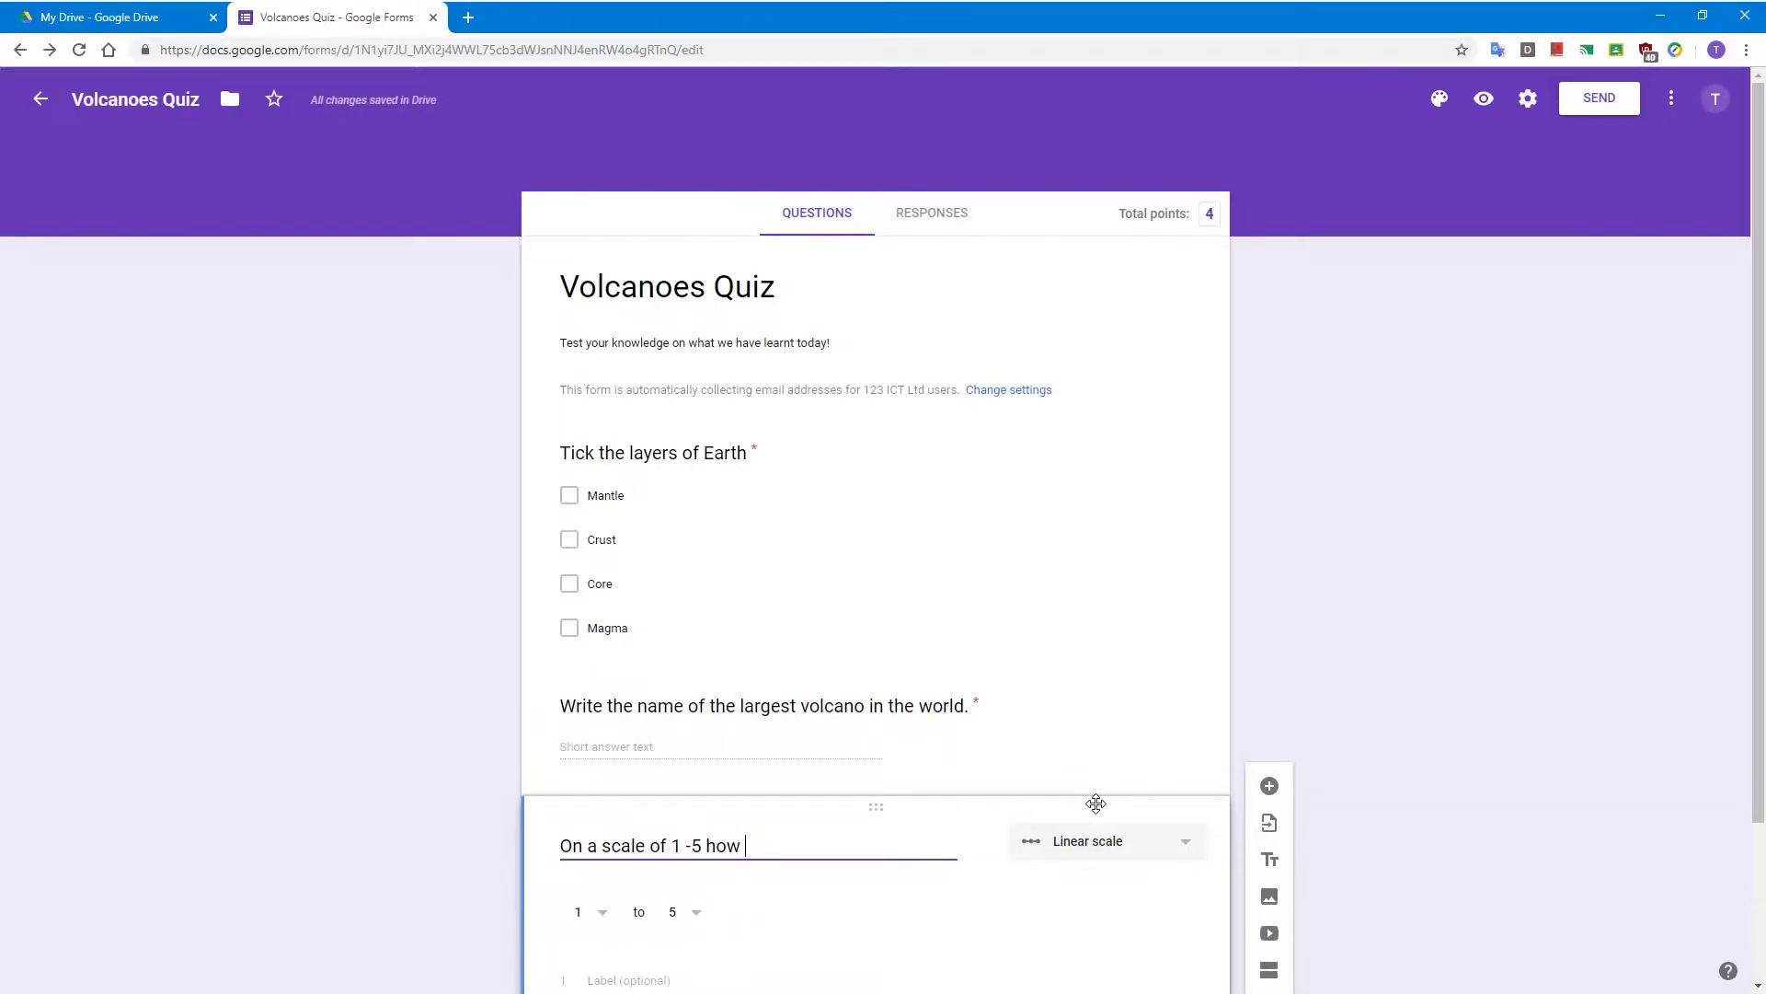
{"action": "type", "text": "com"}
{"action": "key", "text": "BackSpace"}
{"action": "type", "text": "mfortable to"}
{"action": "key", "text": "BackSpace"}
{"action": "key", "text": "BackSpace"}
{"action": "key", "text": "BackSpace"}
{"action": "type", "text": "do you feel "}
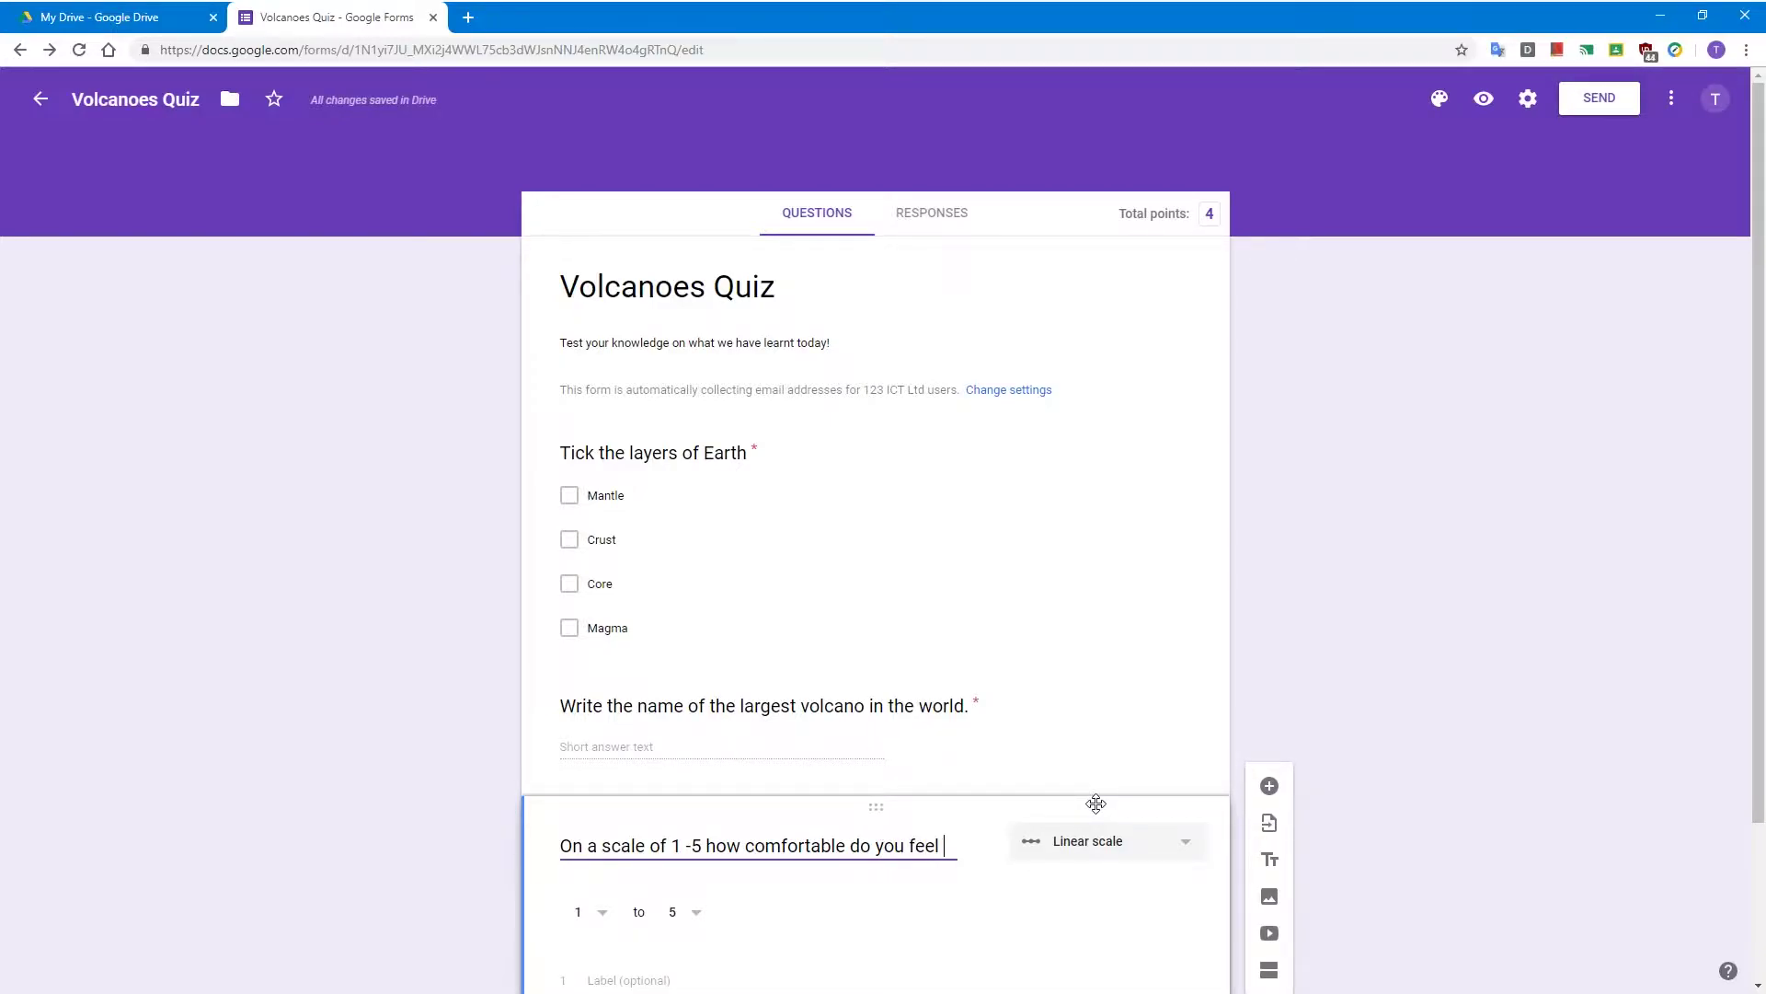
{"action": "type", "text": "with this topic?"}
Step: Label the scale's 1 as "Not at all comfortable" and 5 as "Completely comfortable", and make the question required
{"action": "scroll", "coordinate": [1084, 808], "scroll_direction": "down", "scroll_amount": 2}
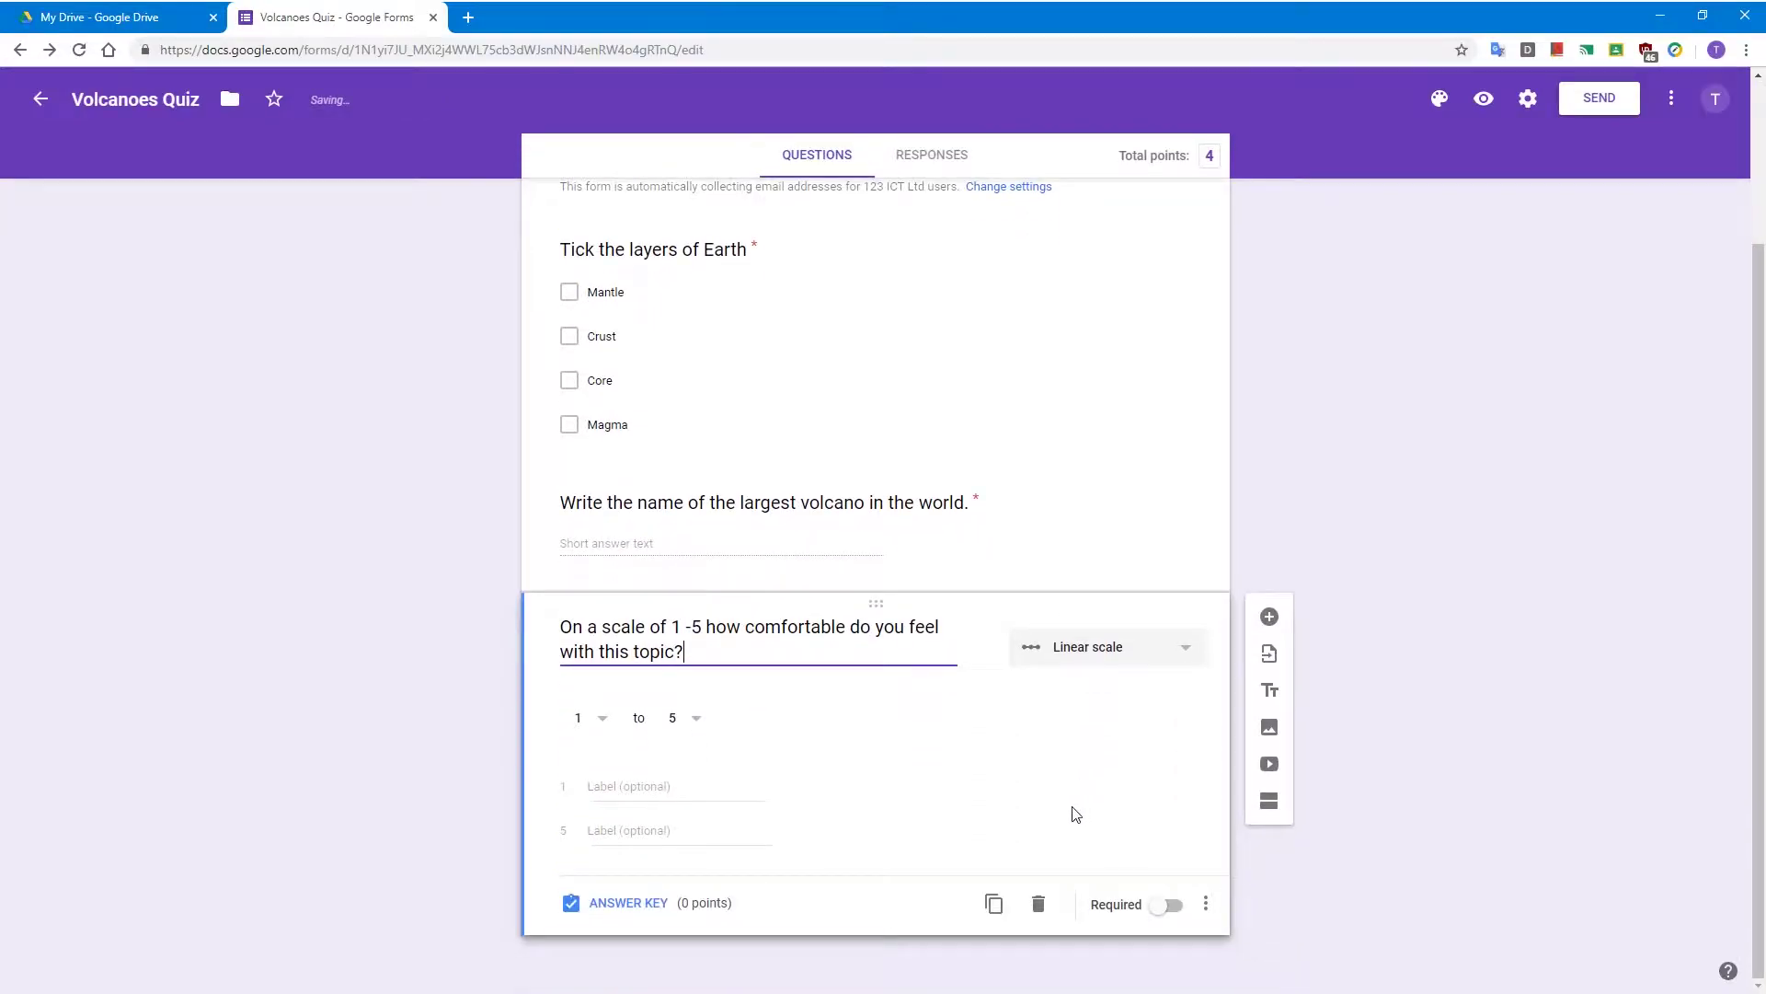
{"action": "left_click", "coordinate": [701, 793]}
{"action": "type", "text": "Not at all comfortable"}
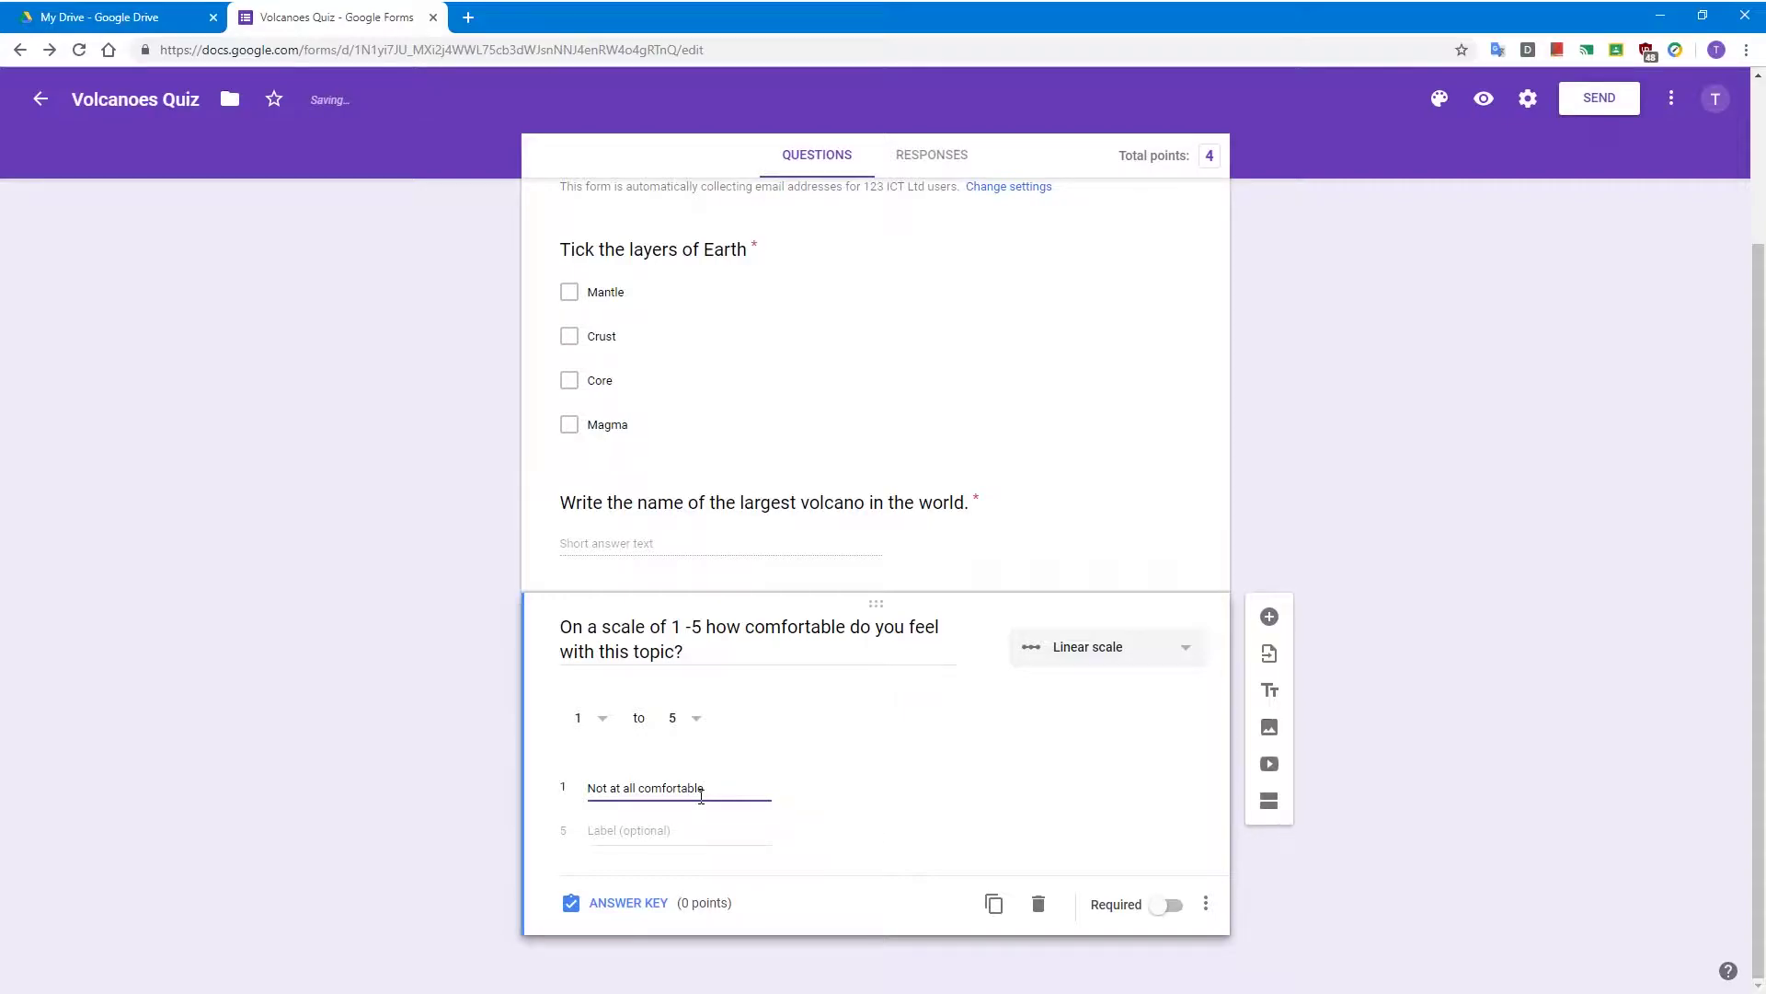
{"action": "left_click", "coordinate": [700, 827]}
{"action": "type", "text": "C"}
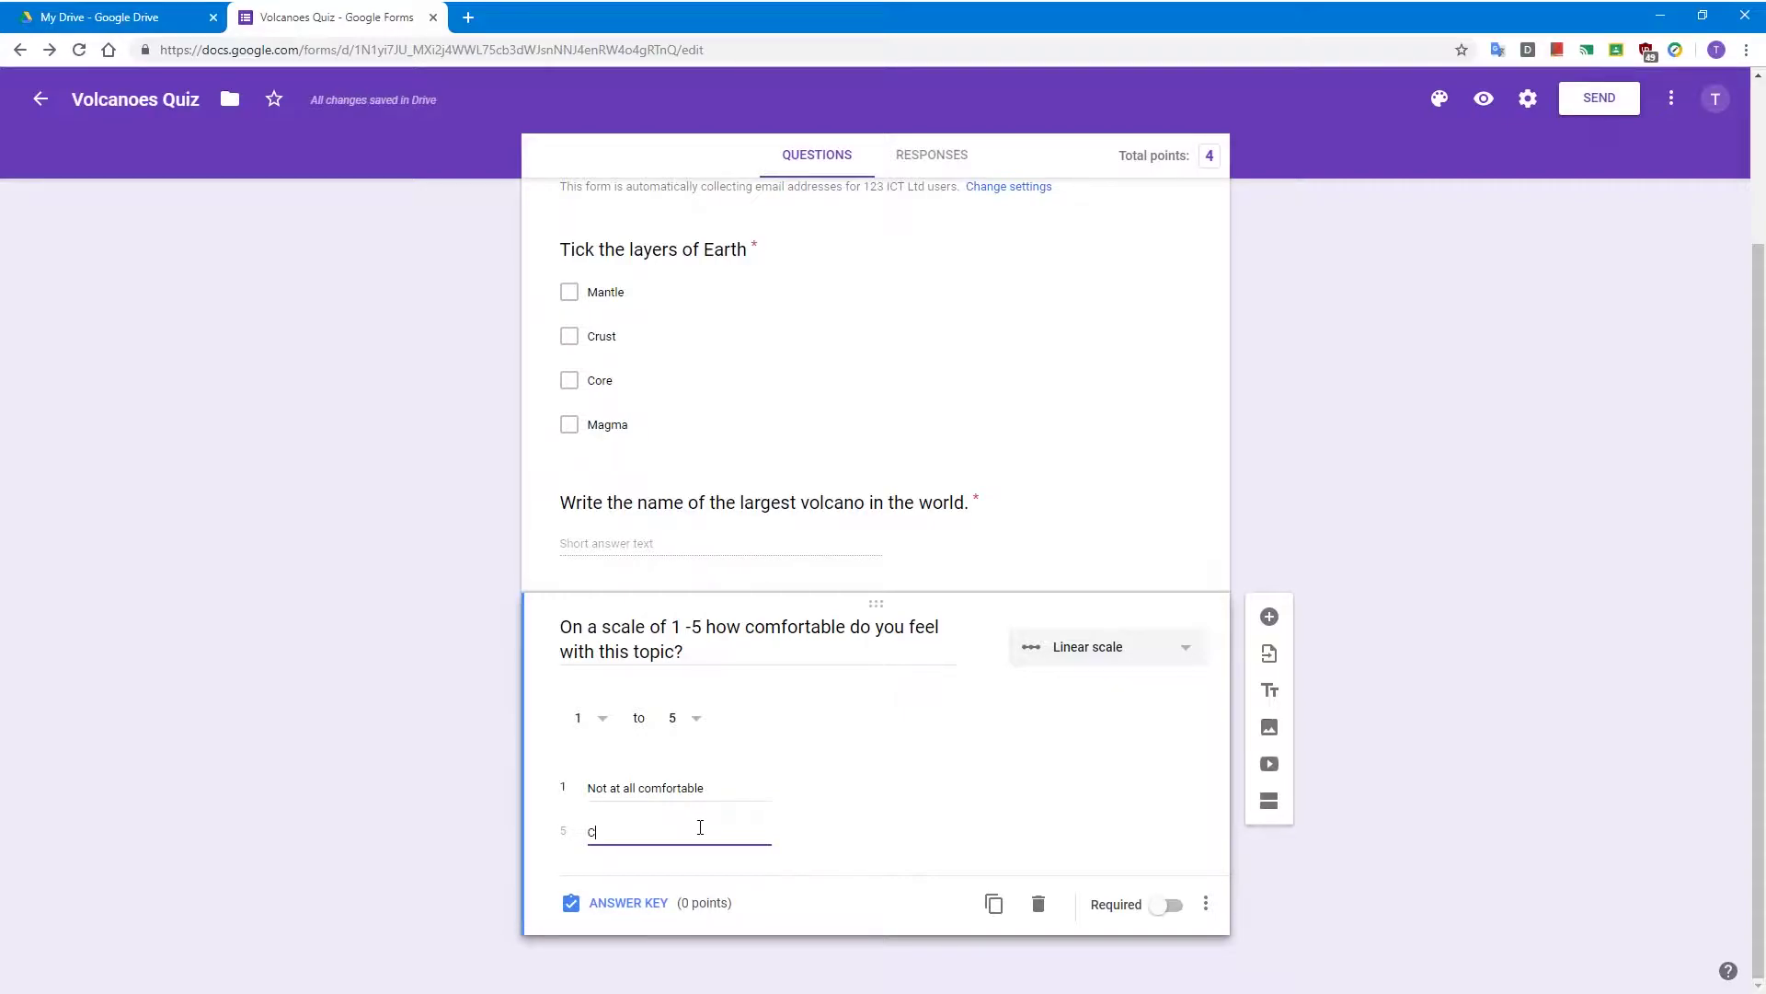
{"action": "type", "text": "ompletely comfortable"}
{"action": "left_click", "coordinate": [1168, 914]}
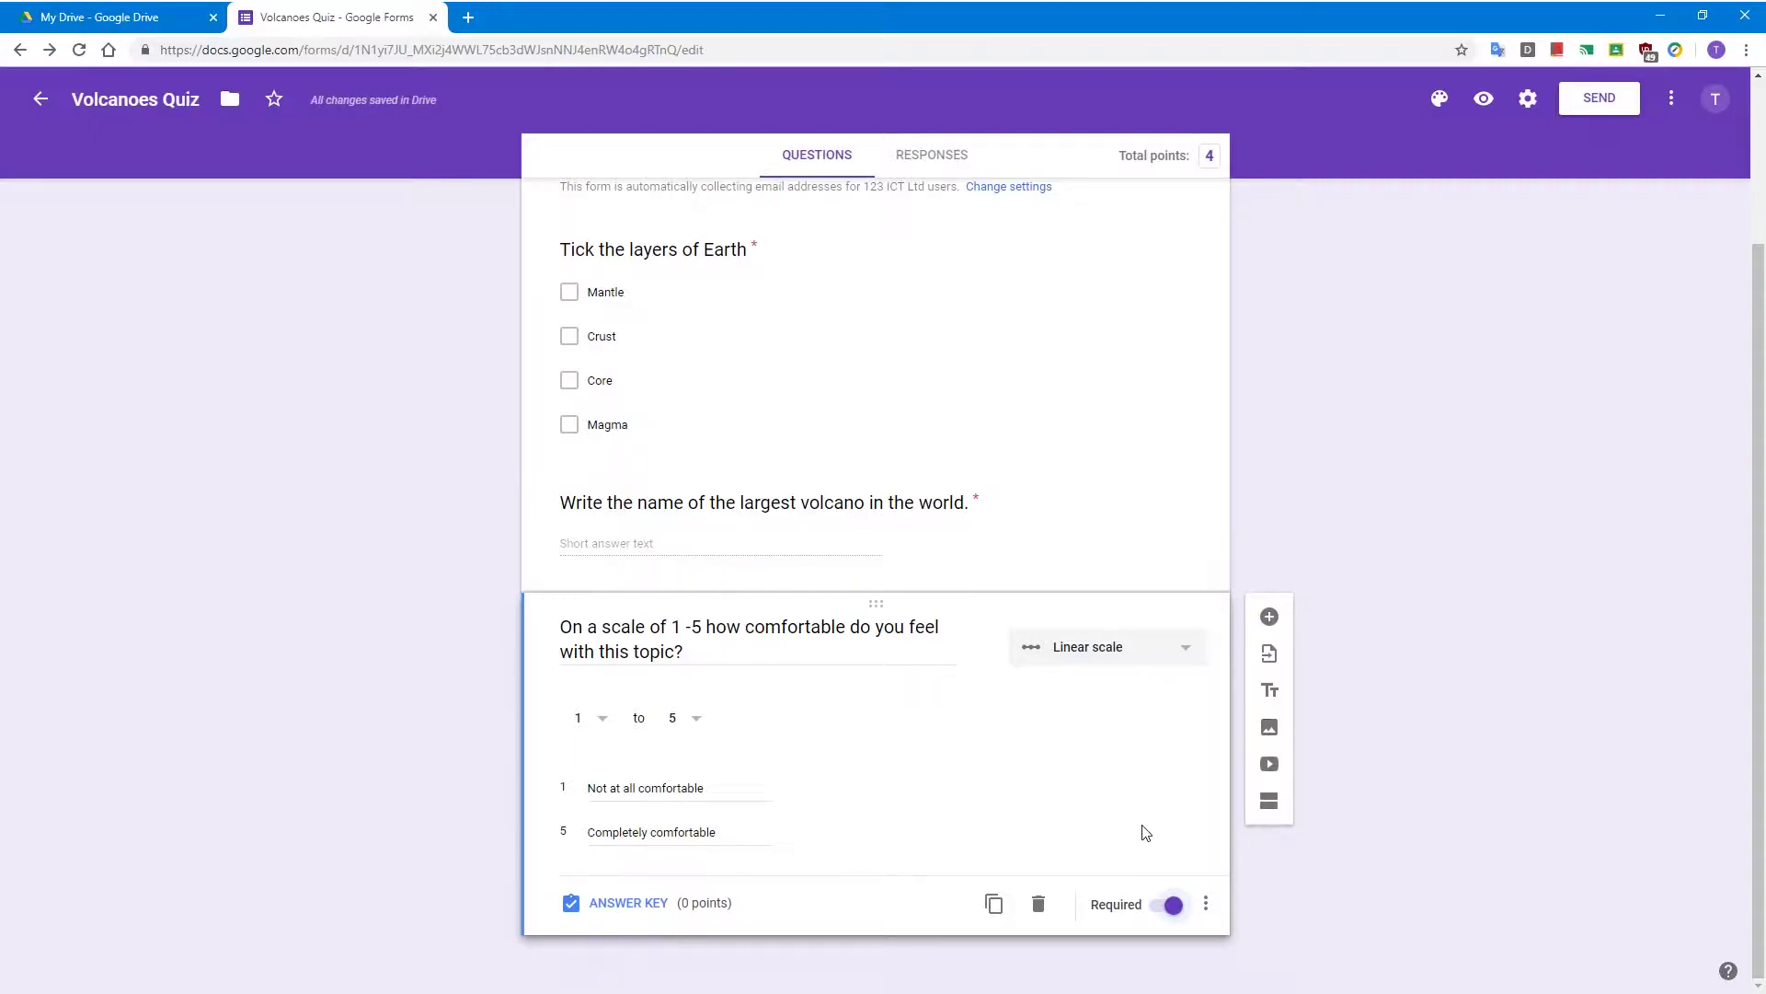
Step: Insert an erupting volcano picture from an image search for "volcano" and move it above the first question
{"action": "scroll", "coordinate": [1145, 833], "scroll_direction": "up", "scroll_amount": 2}
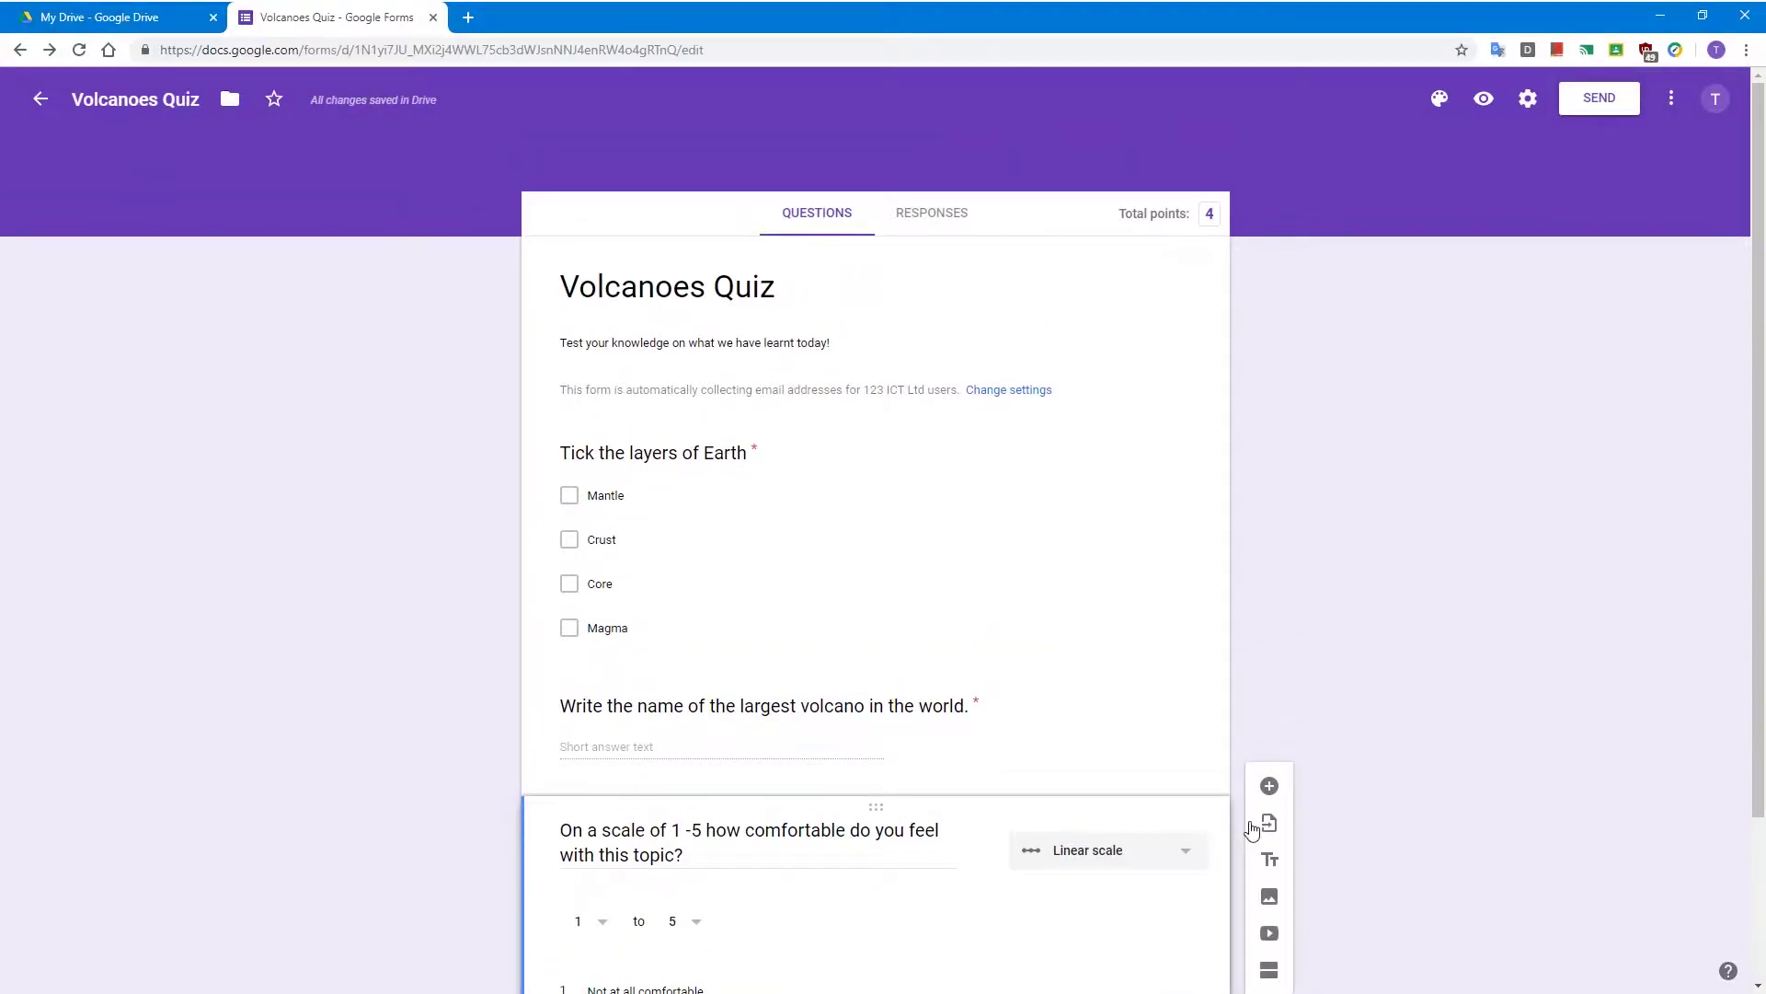
{"action": "scroll", "coordinate": [1251, 828], "scroll_direction": "down", "scroll_amount": 2}
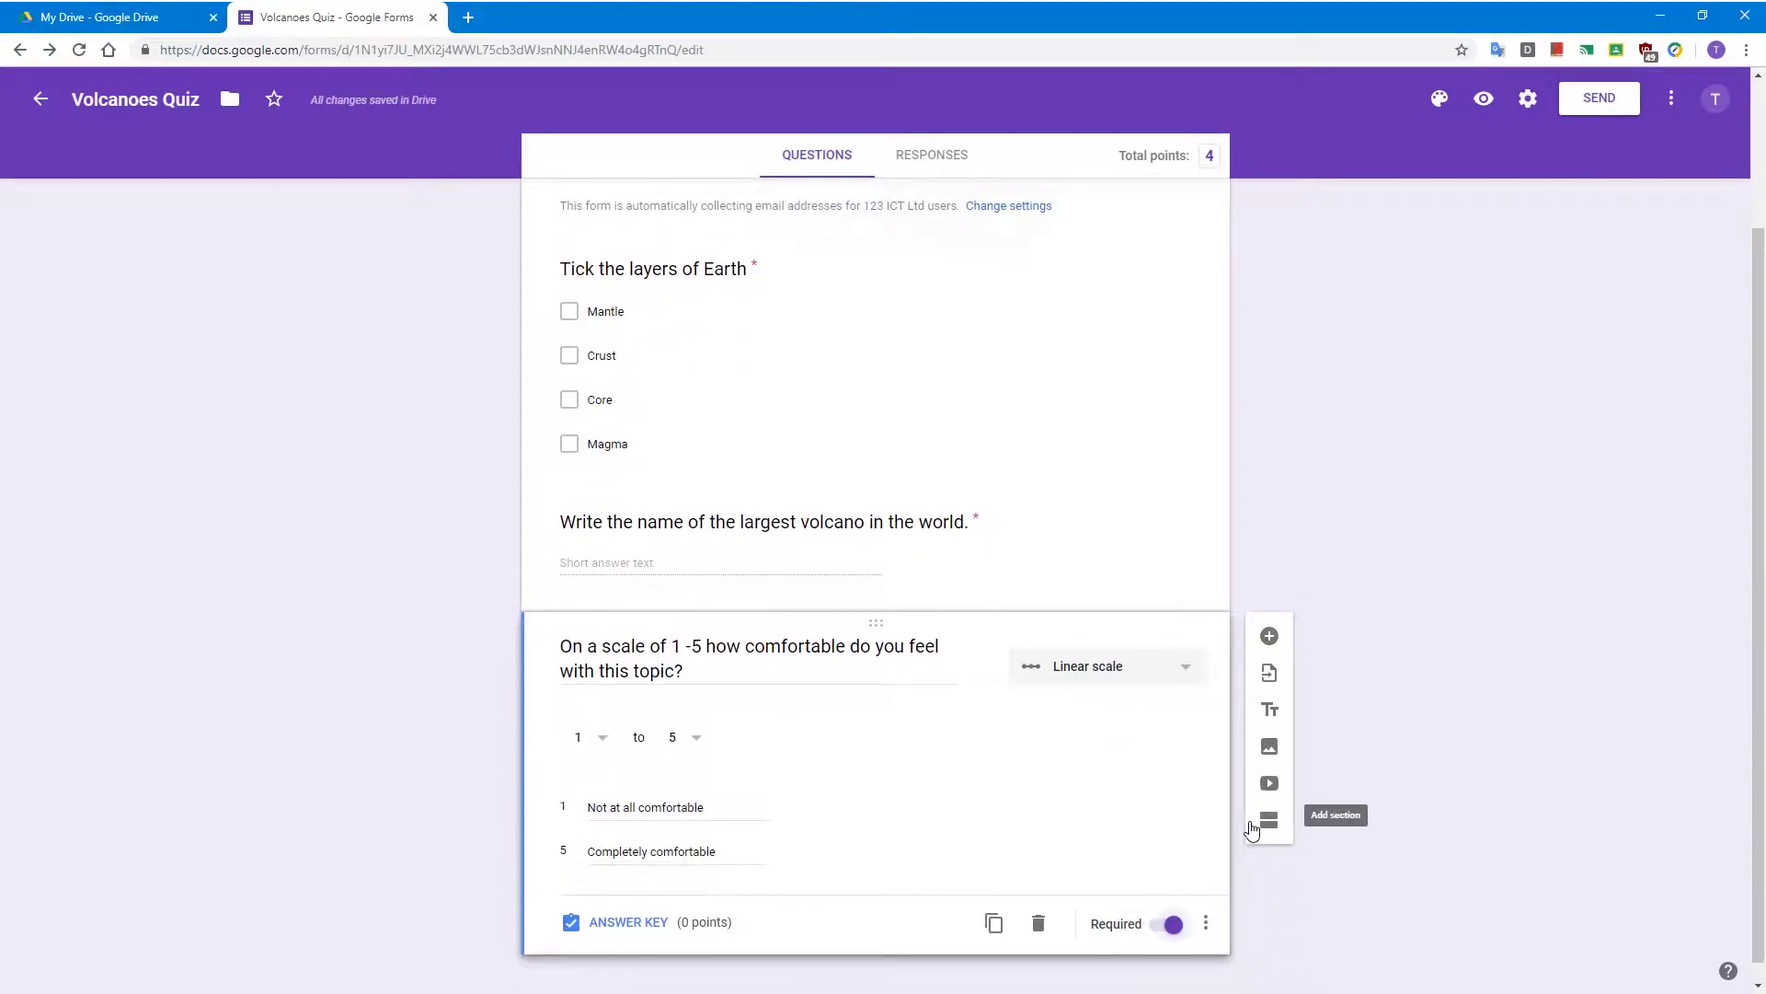
{"action": "left_click", "coordinate": [1270, 751]}
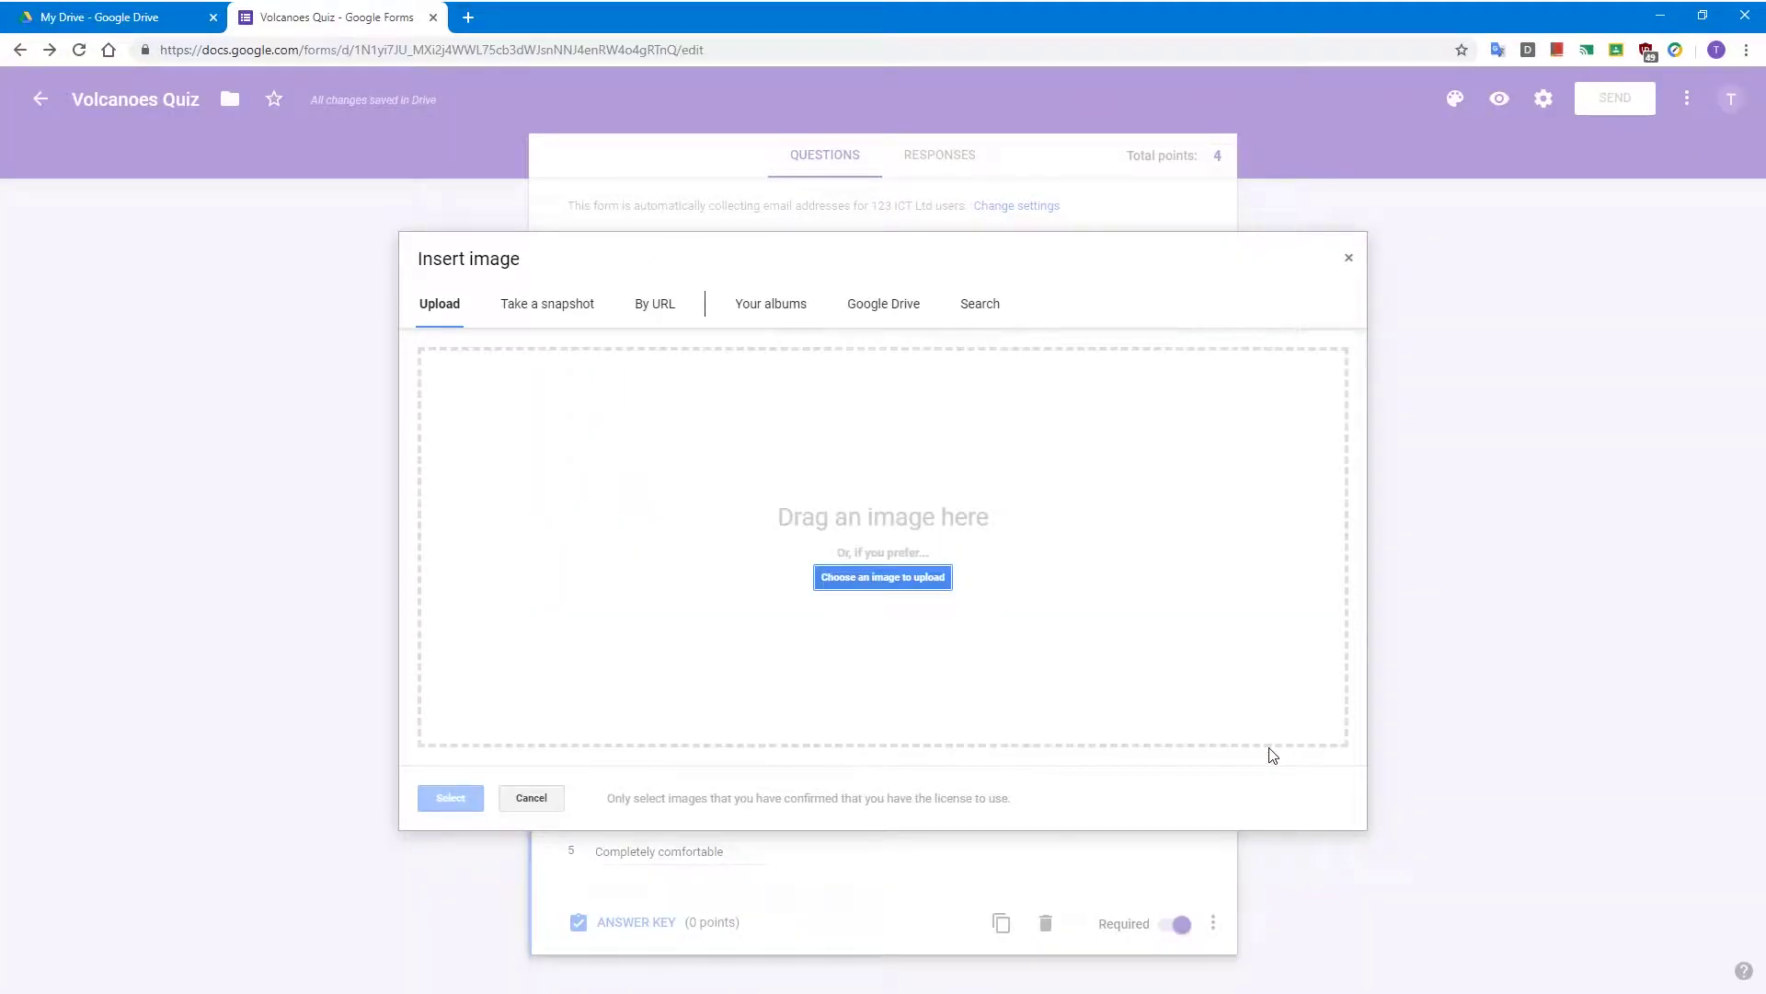
{"action": "left_click", "coordinate": [993, 322]}
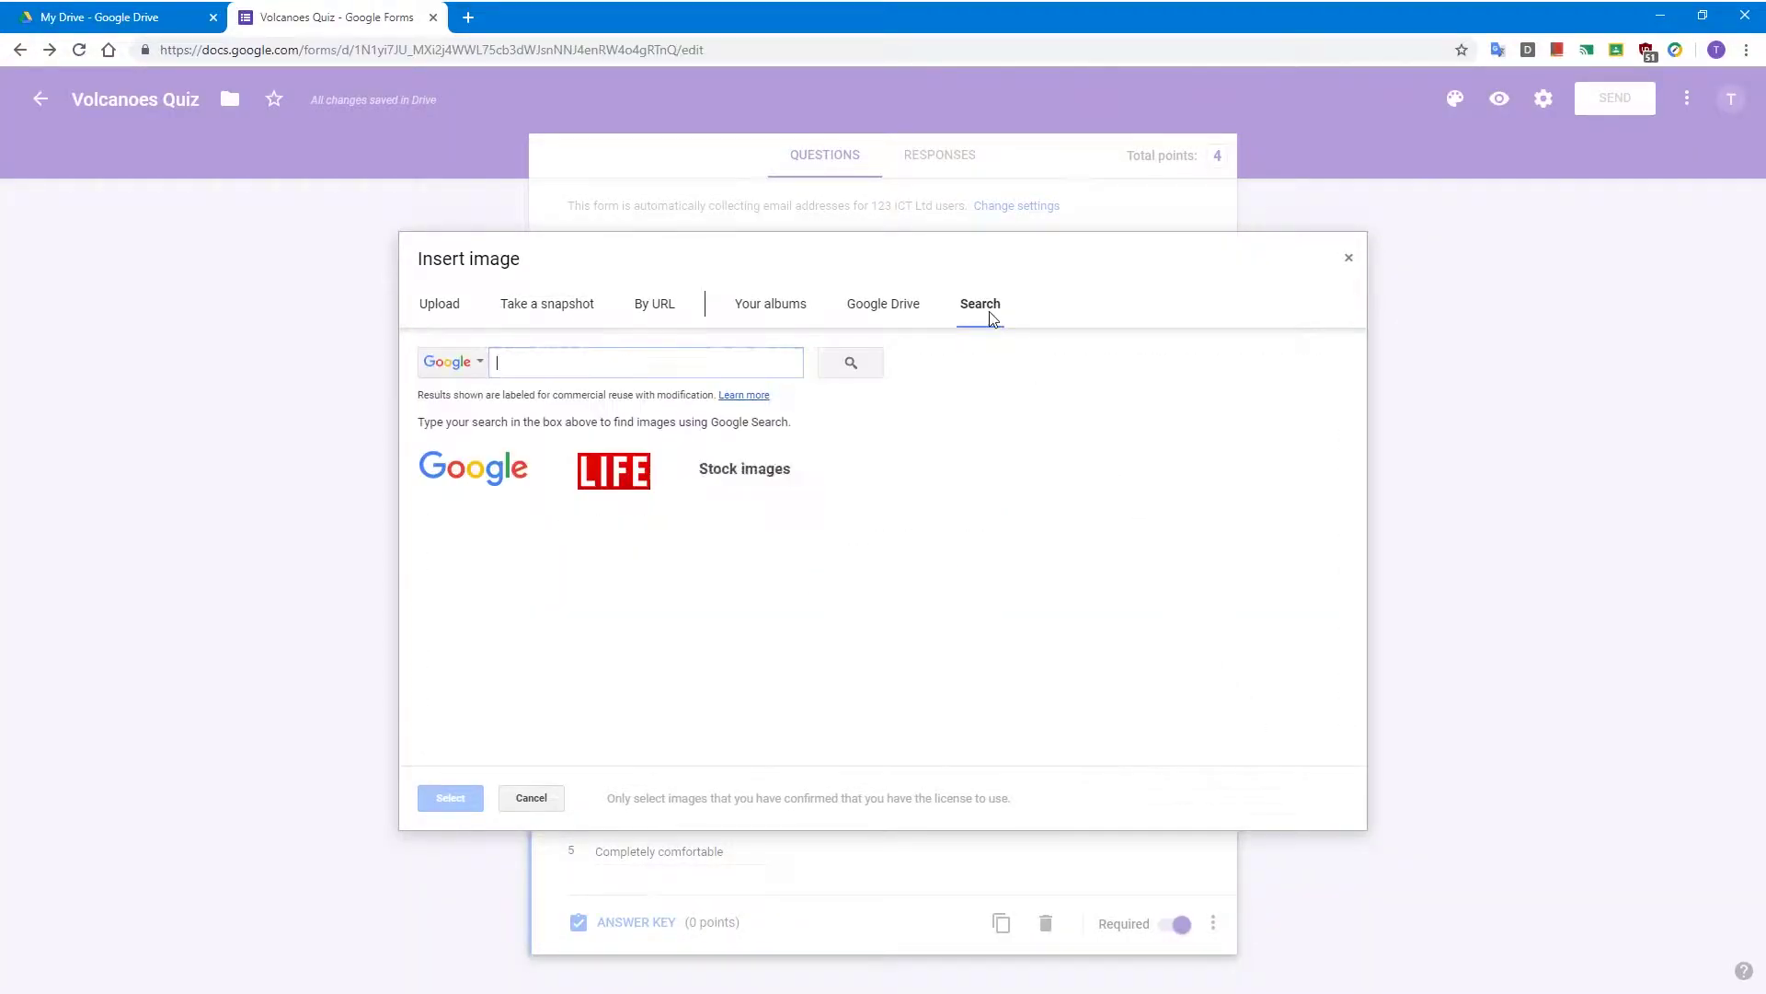
{"action": "type", "text": "volcano"}
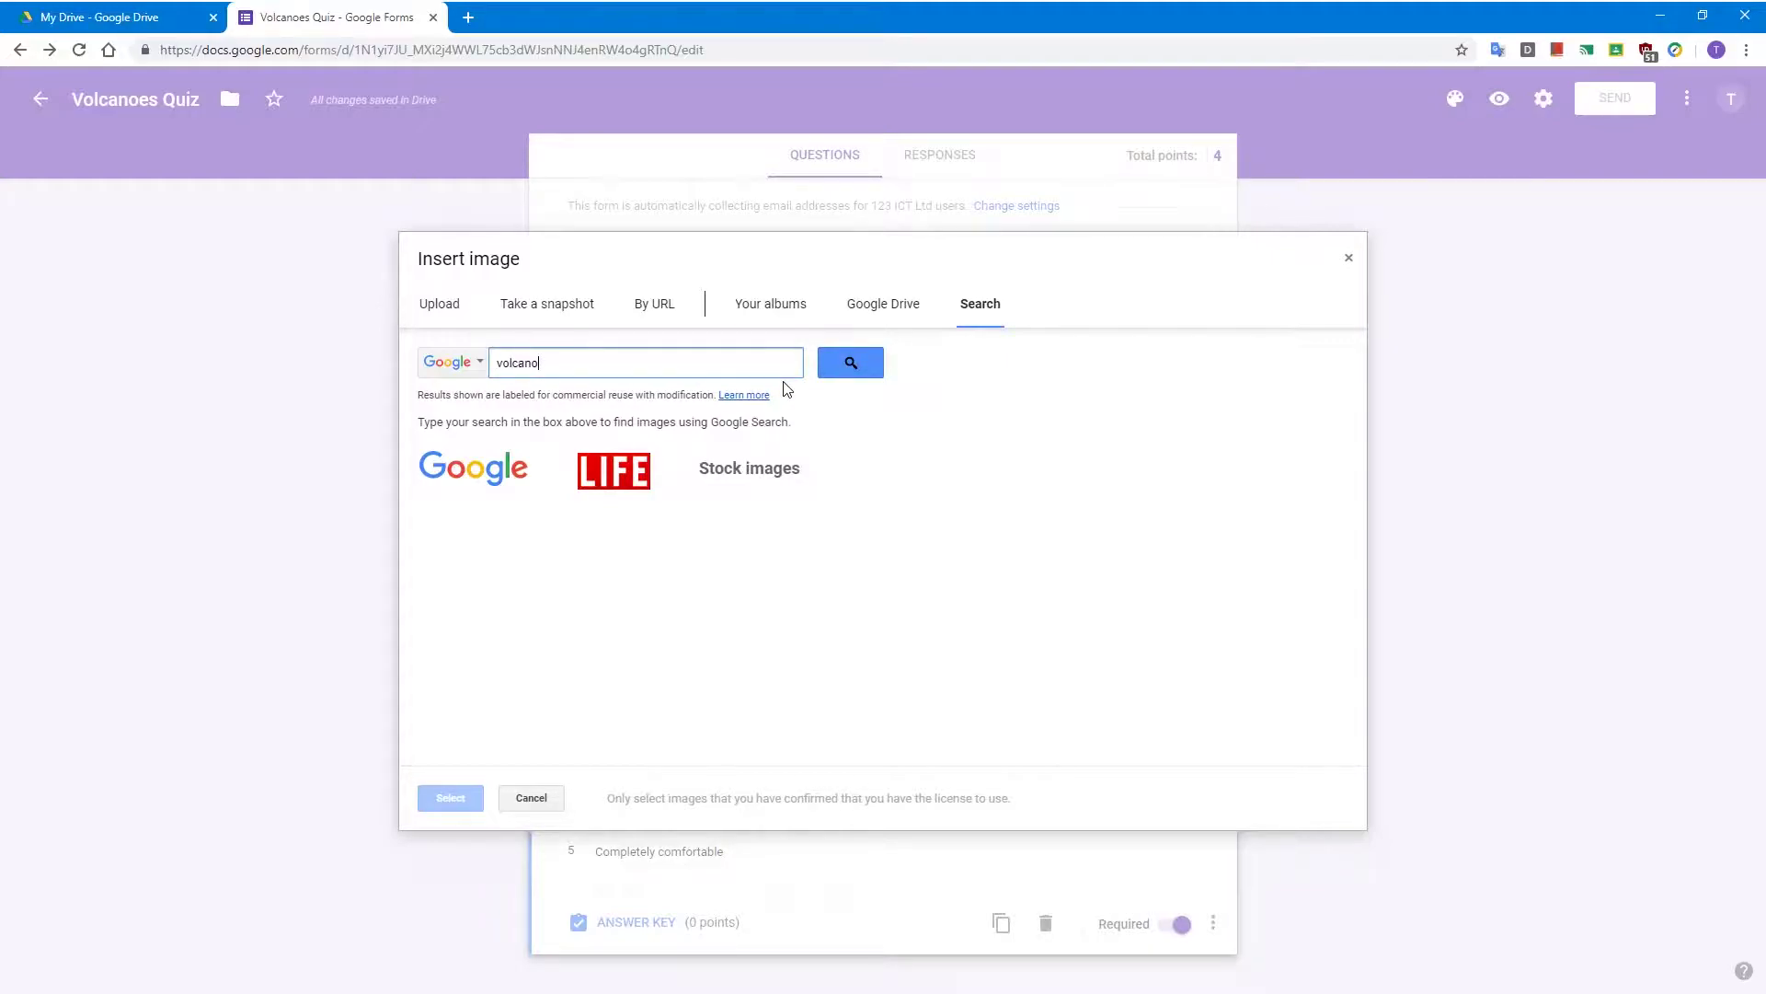
{"action": "key", "text": "Return"}
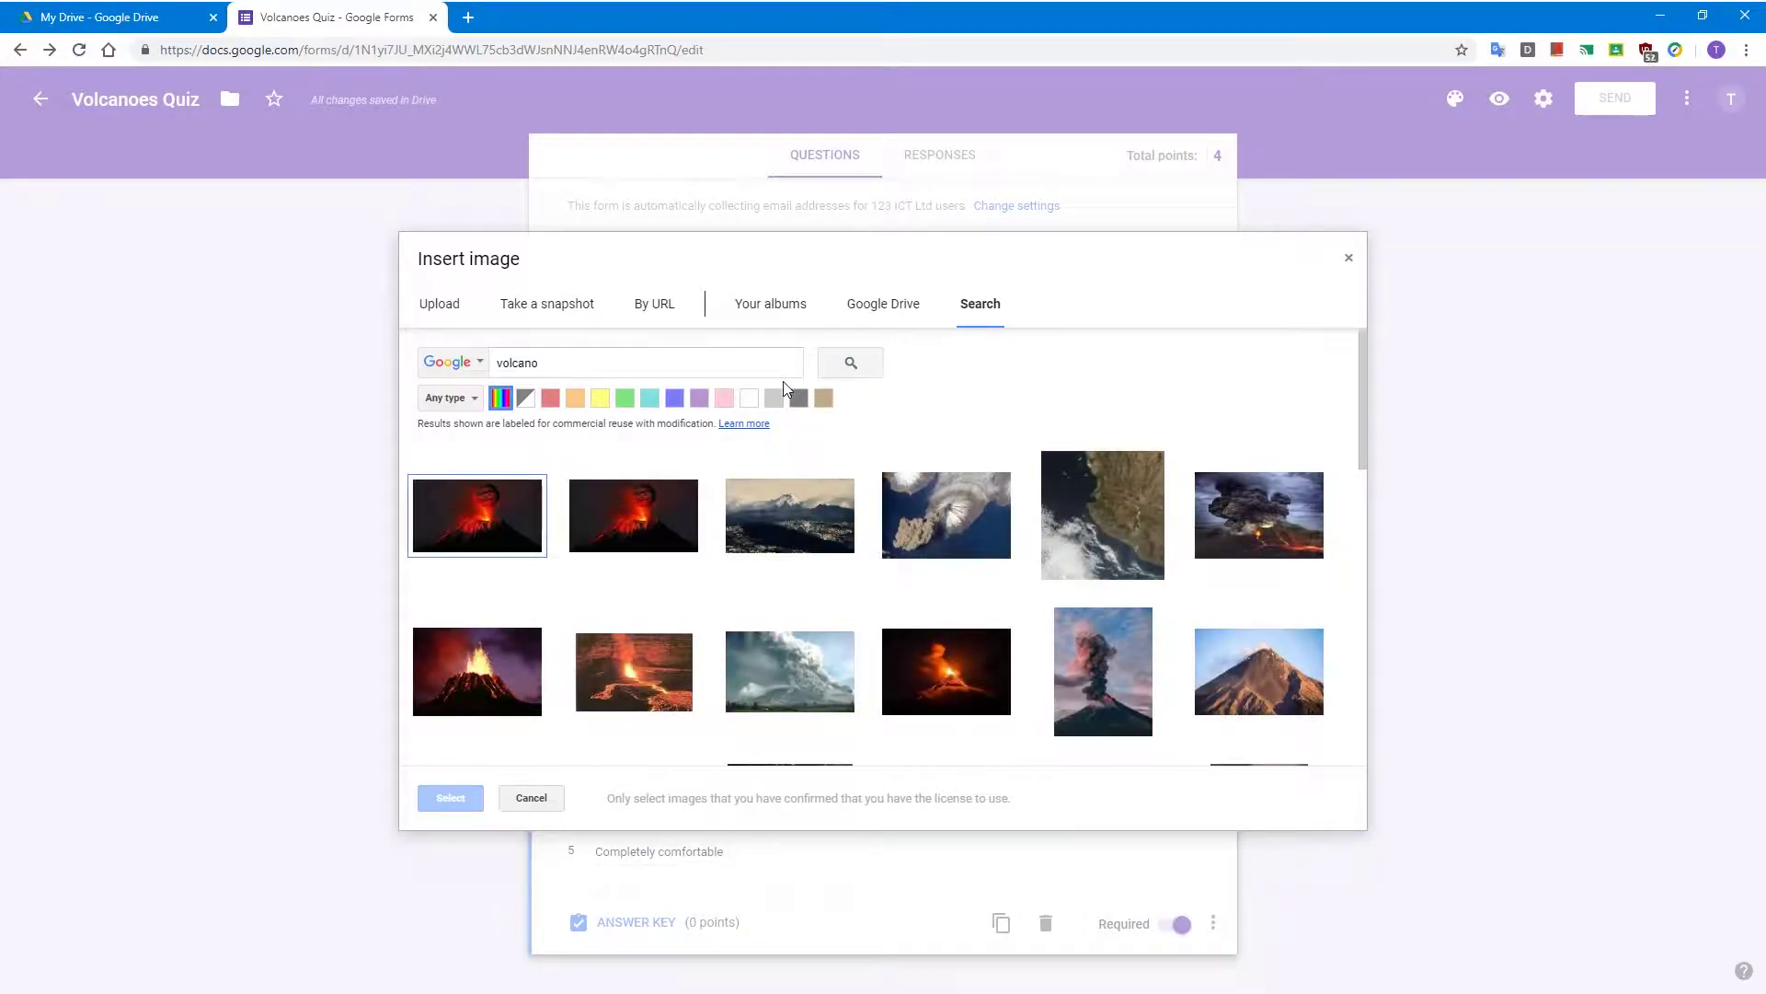
{"action": "left_click", "coordinate": [624, 512]}
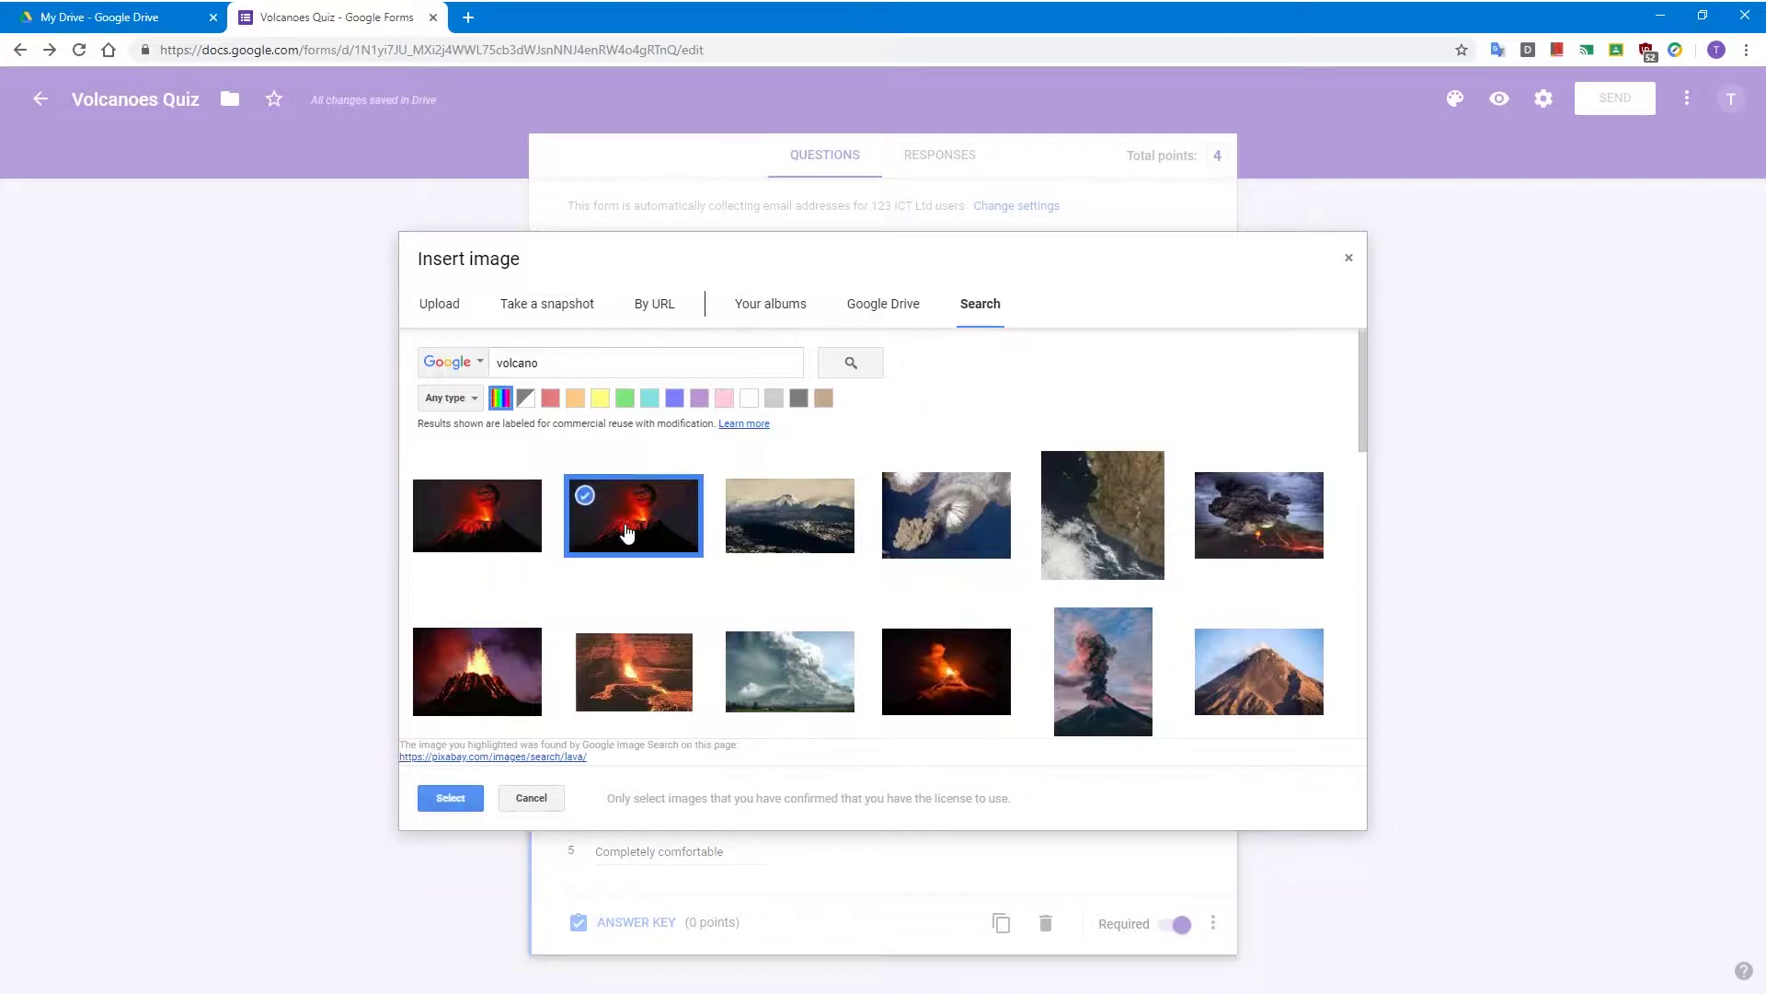
{"action": "left_click", "coordinate": [465, 796]}
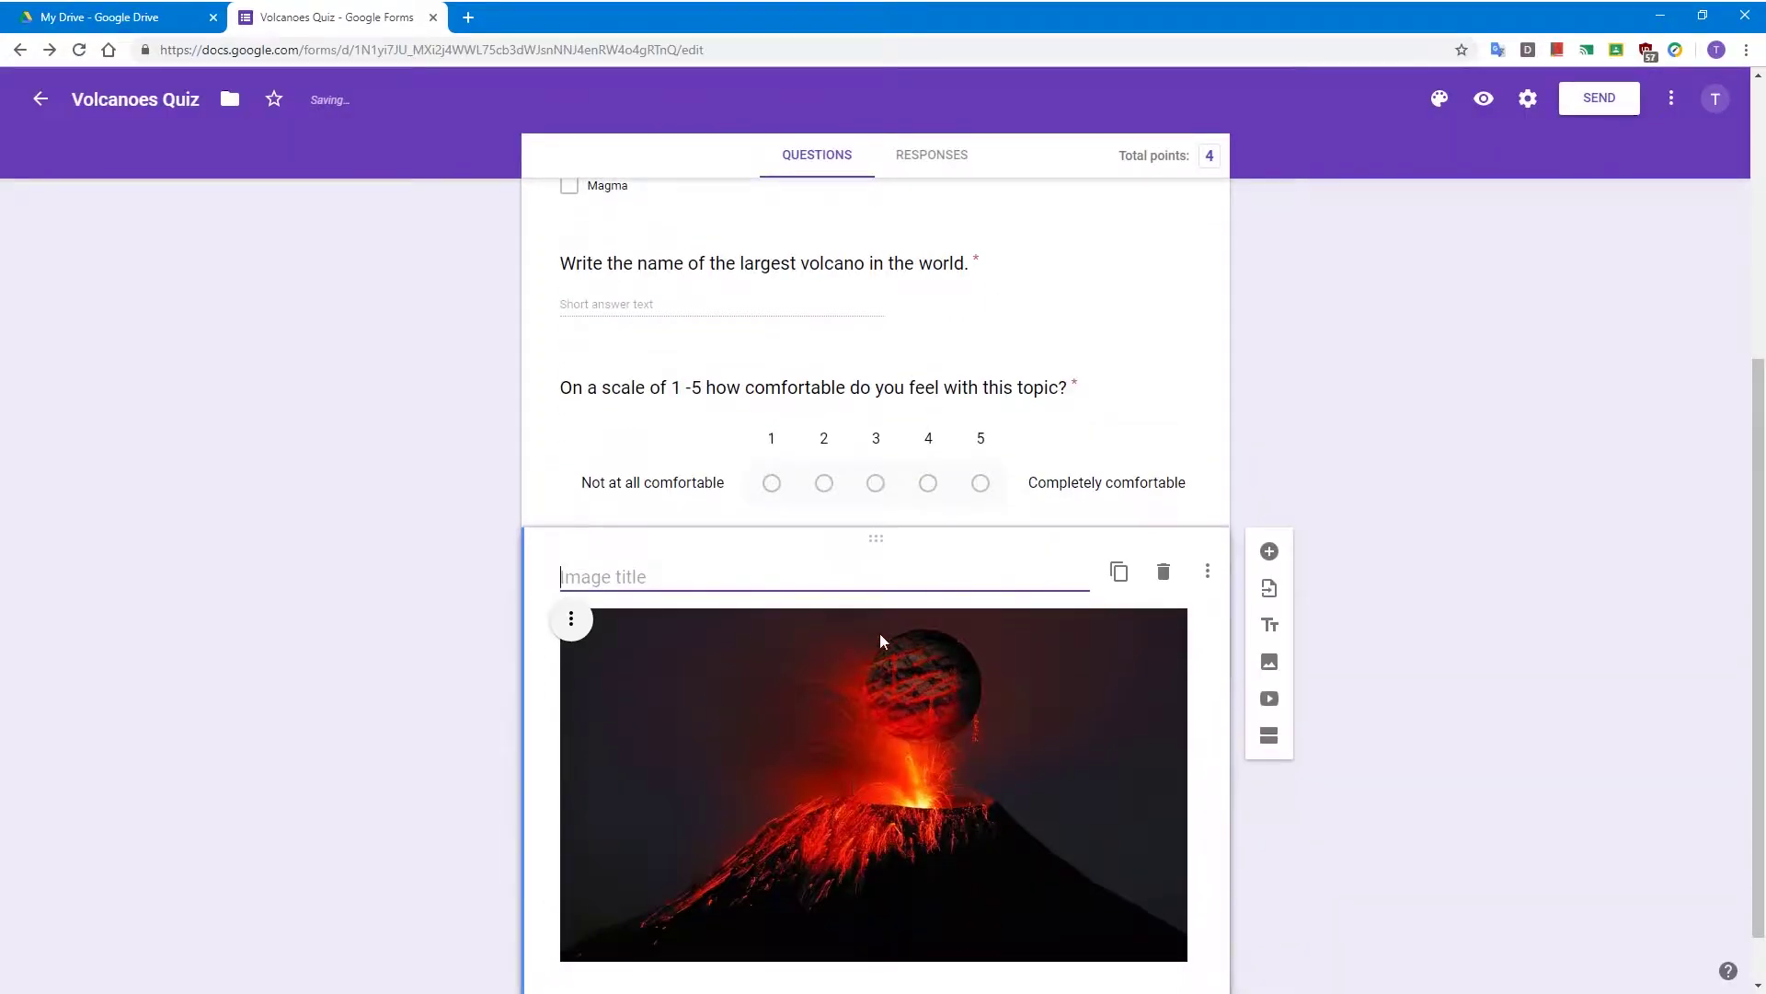
{"action": "left_click_drag", "start_coordinate": [876, 538], "coordinate": [813, 250]}
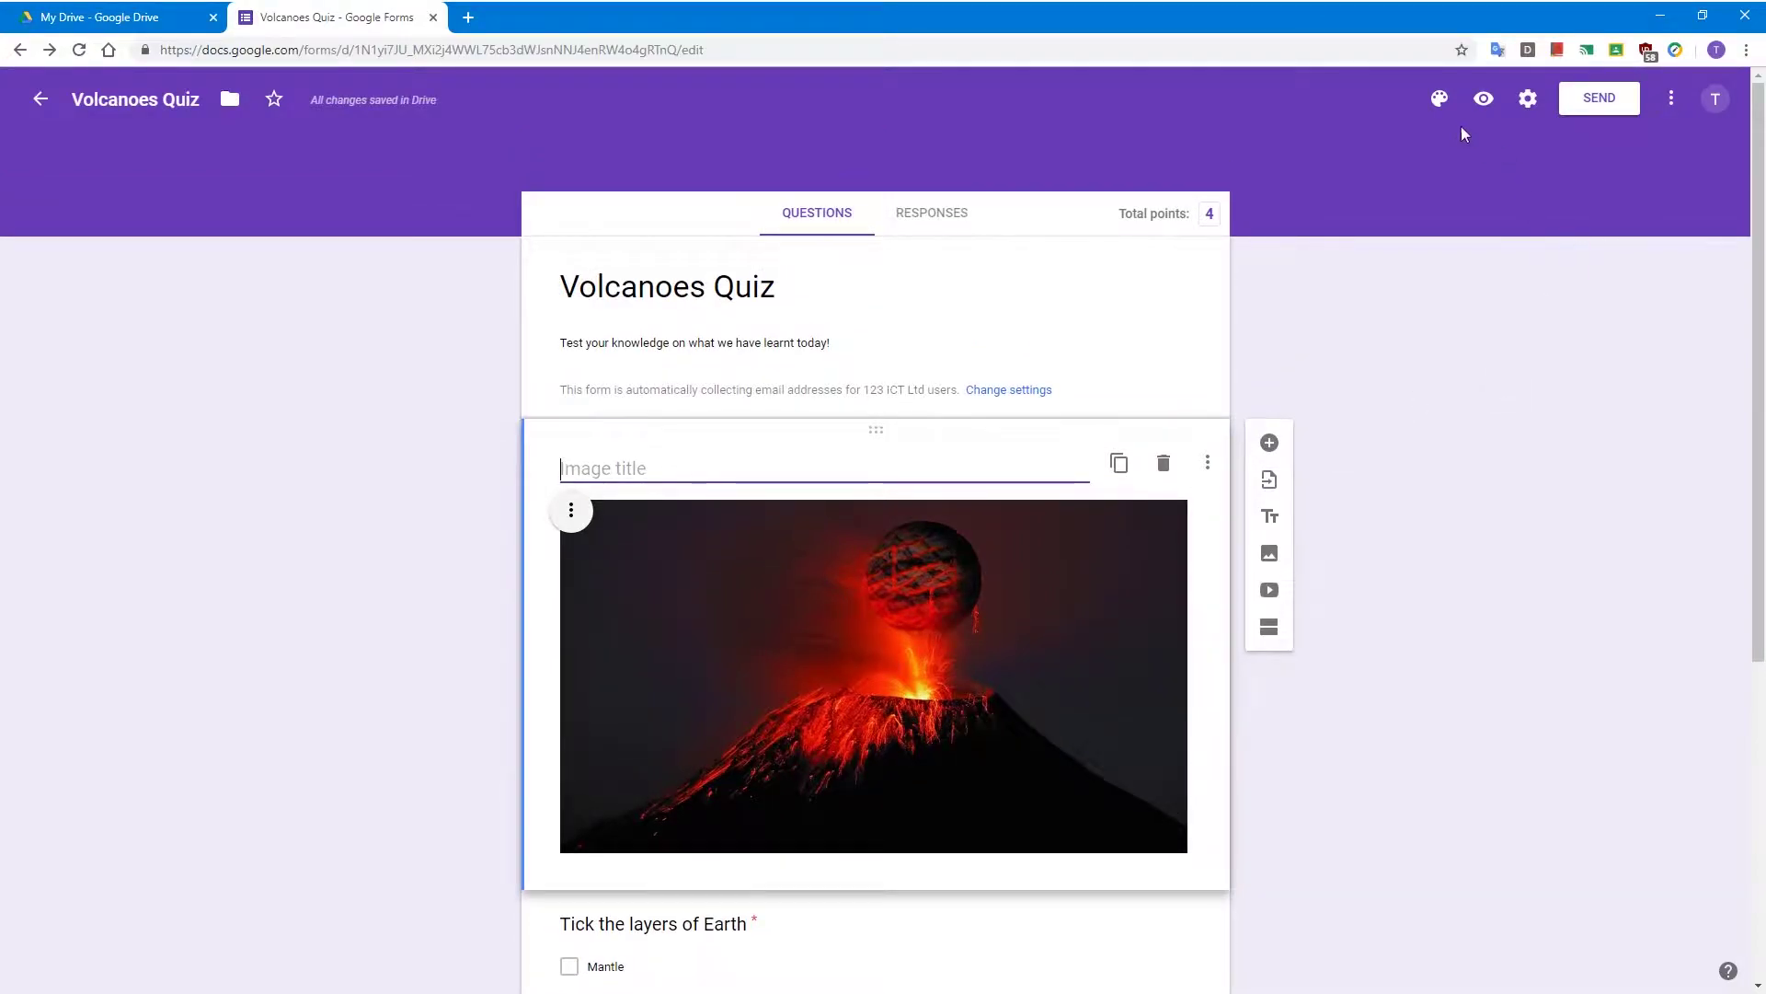
Step: Customize the form's theme with the deep orange color, the dark background shade and the Playful font style
{"action": "left_click", "coordinate": [1440, 98]}
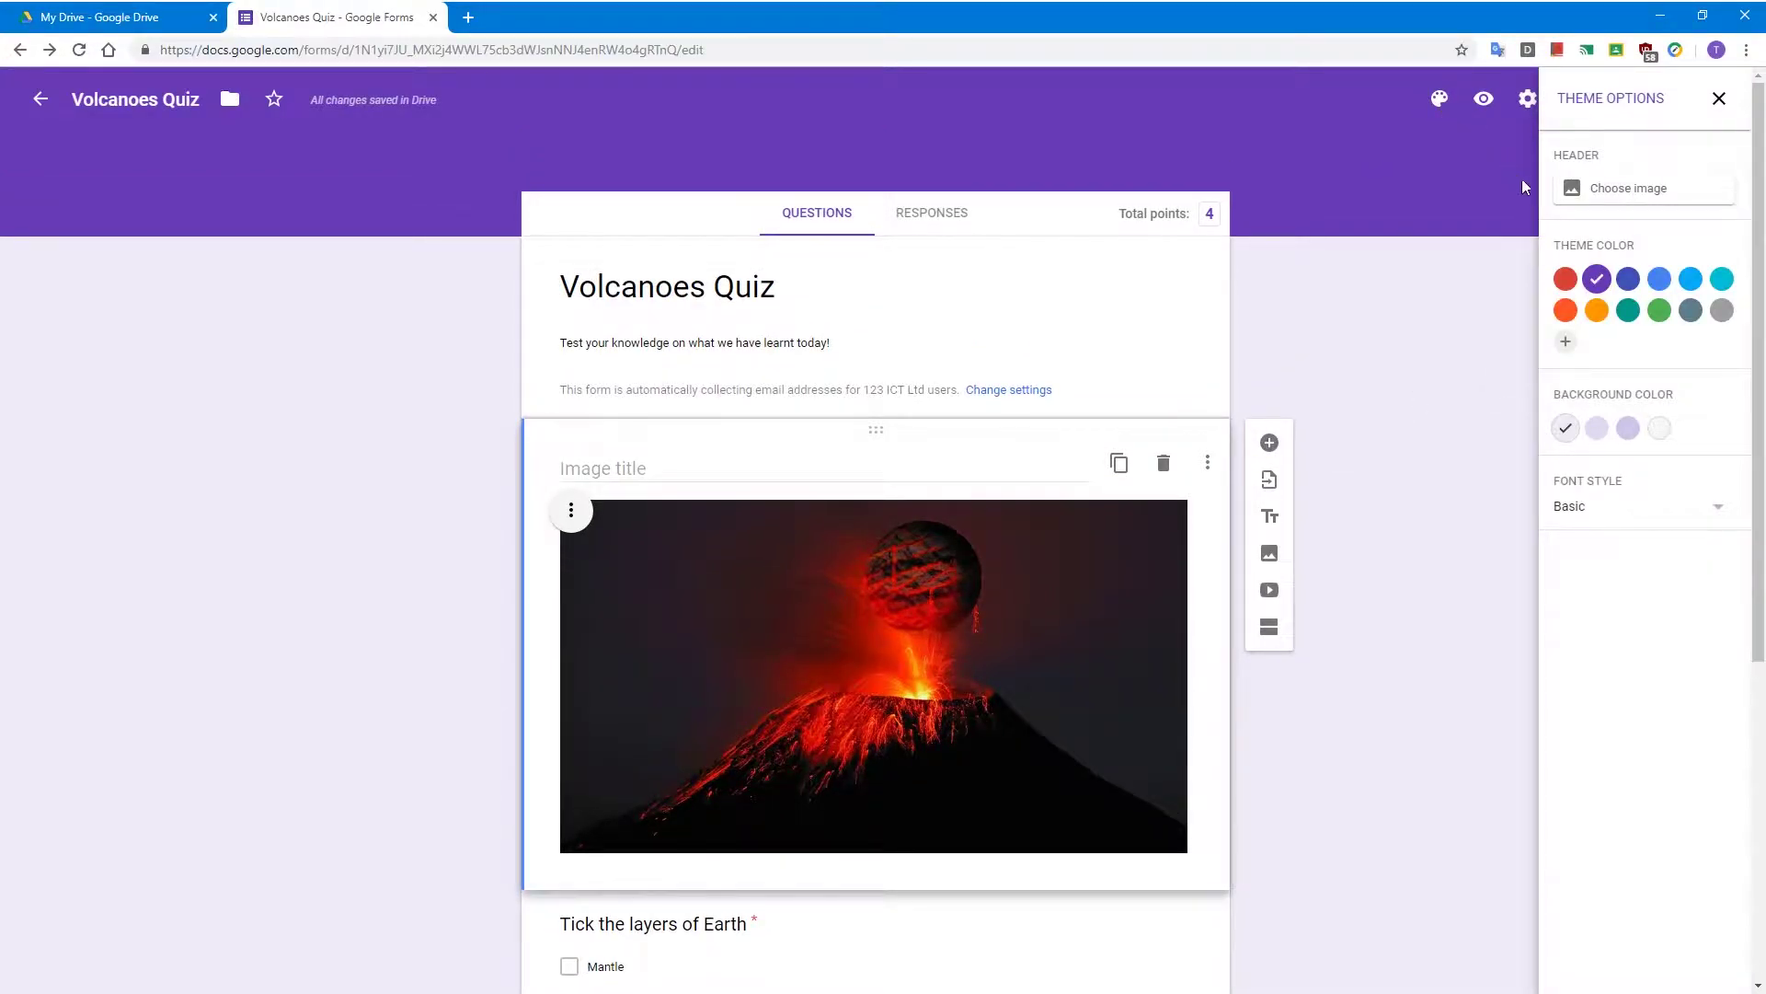
{"action": "left_click", "coordinate": [1565, 310]}
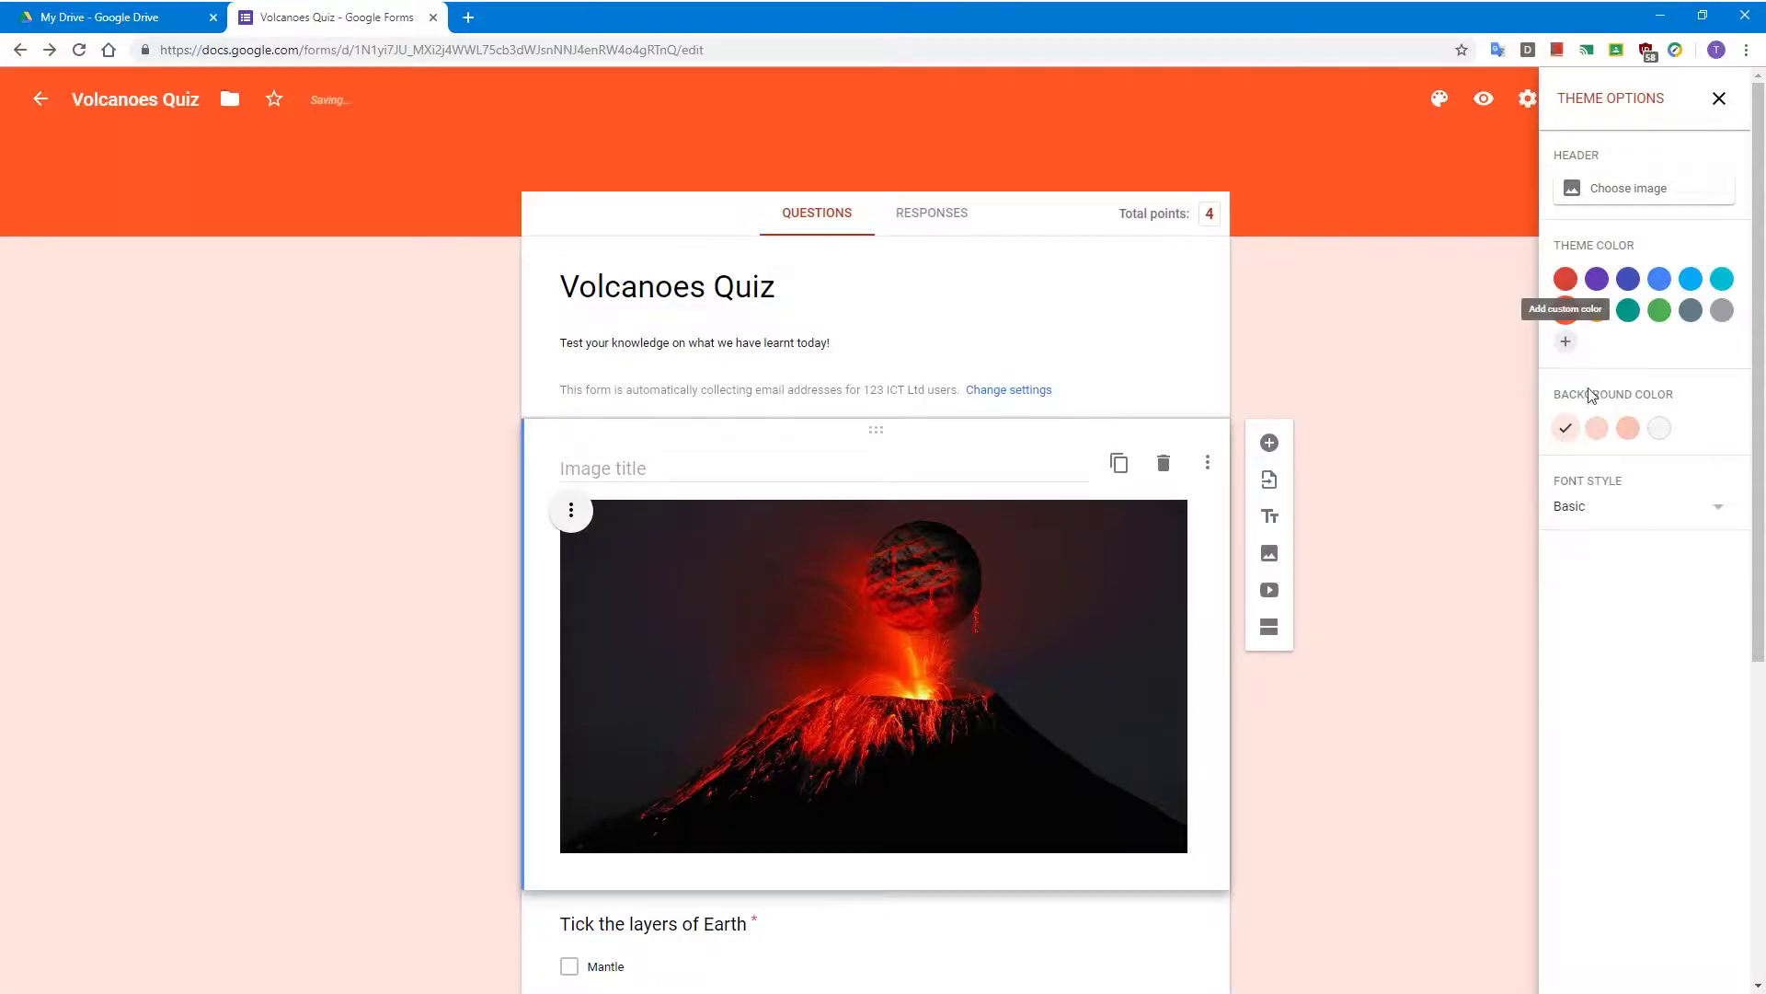
{"action": "left_click", "coordinate": [1628, 428]}
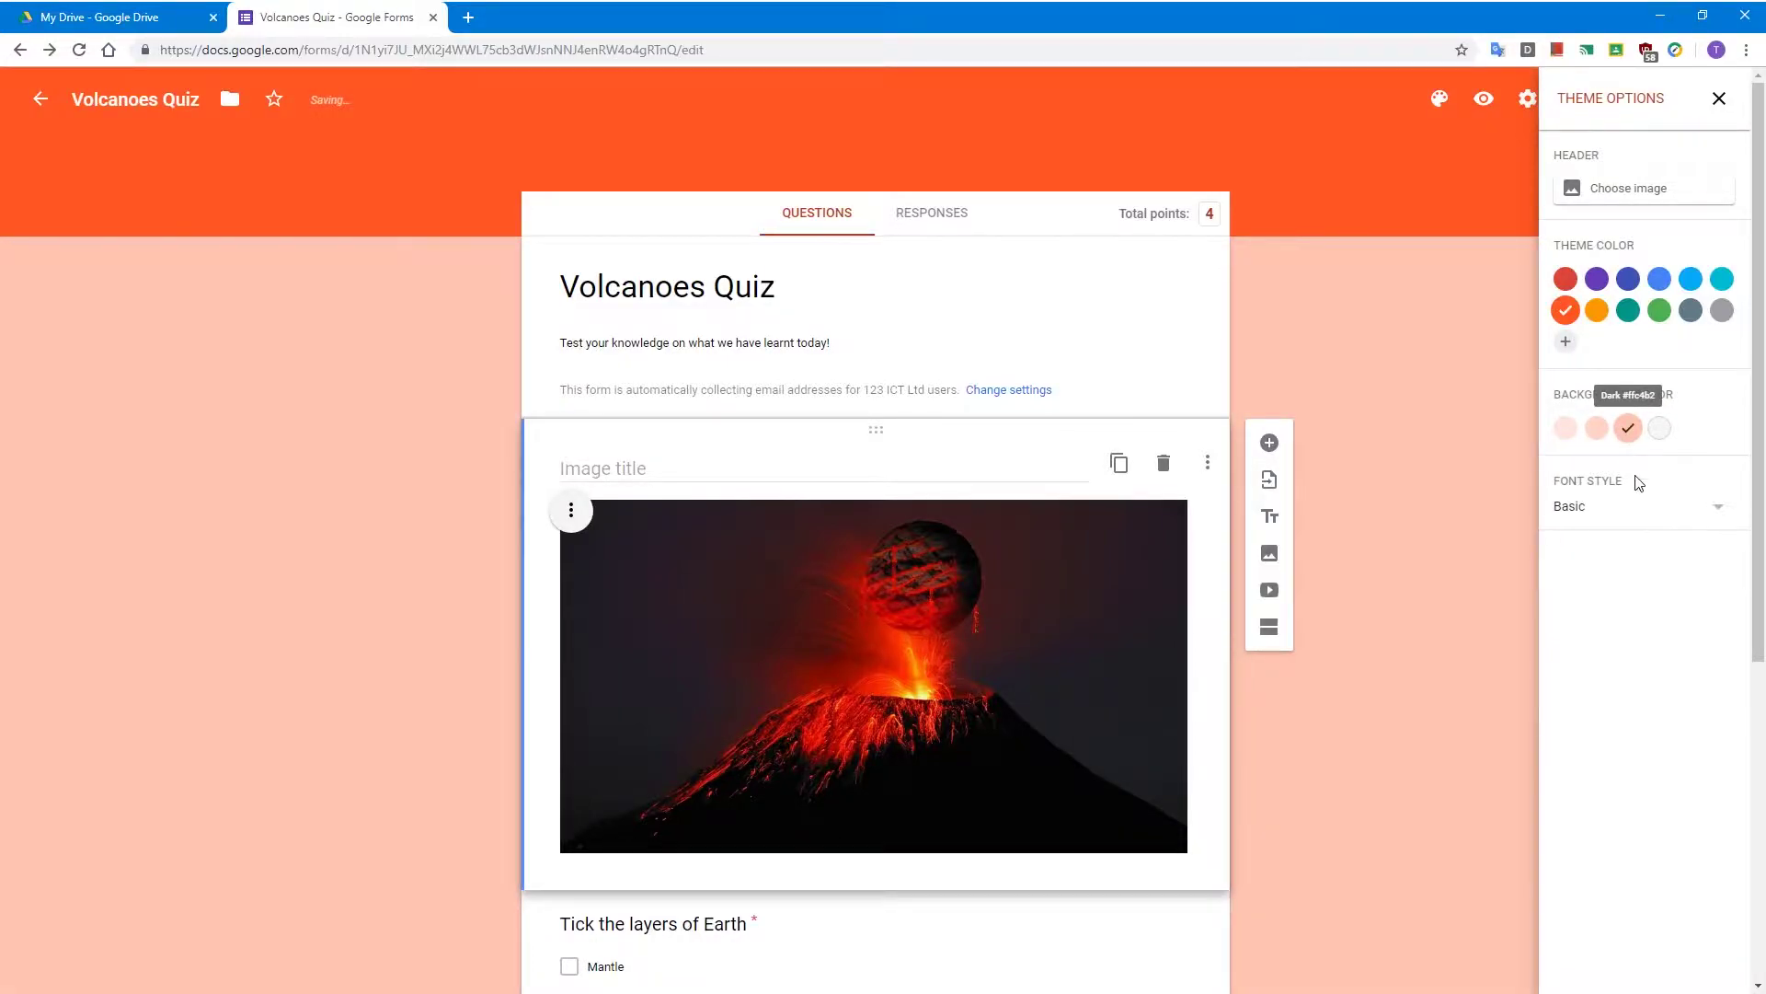
{"action": "left_click", "coordinate": [1637, 506]}
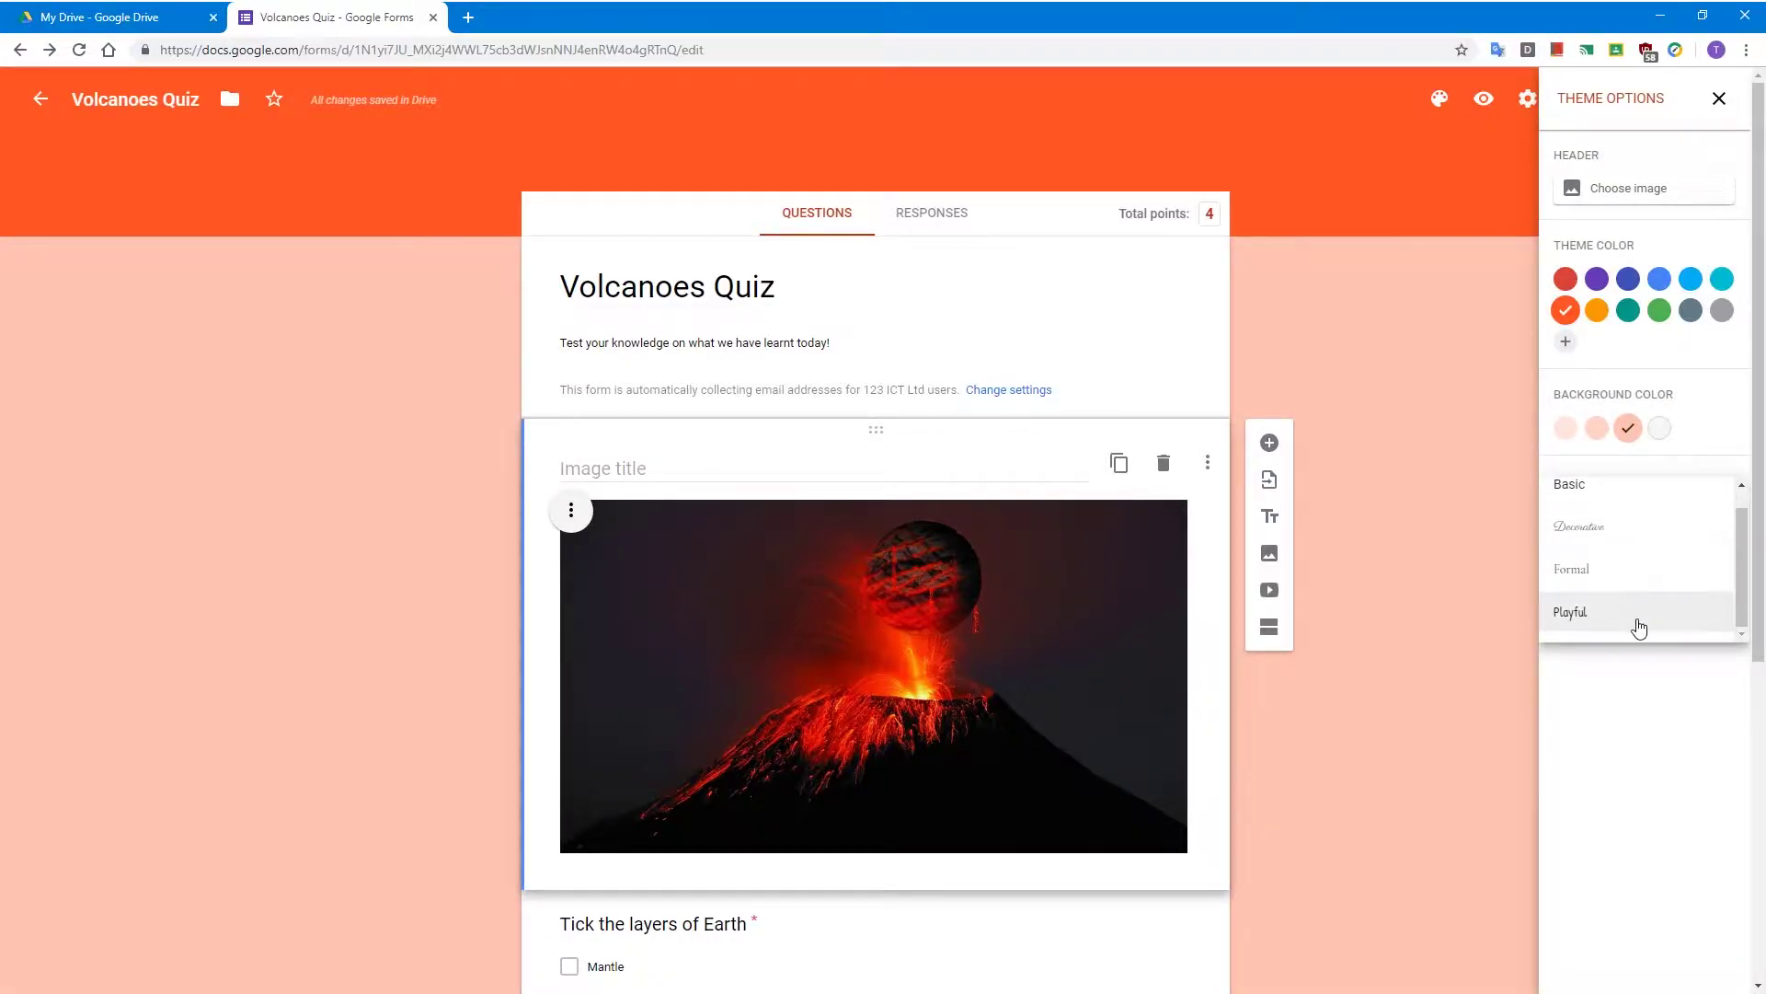
{"action": "left_click", "coordinate": [1639, 627]}
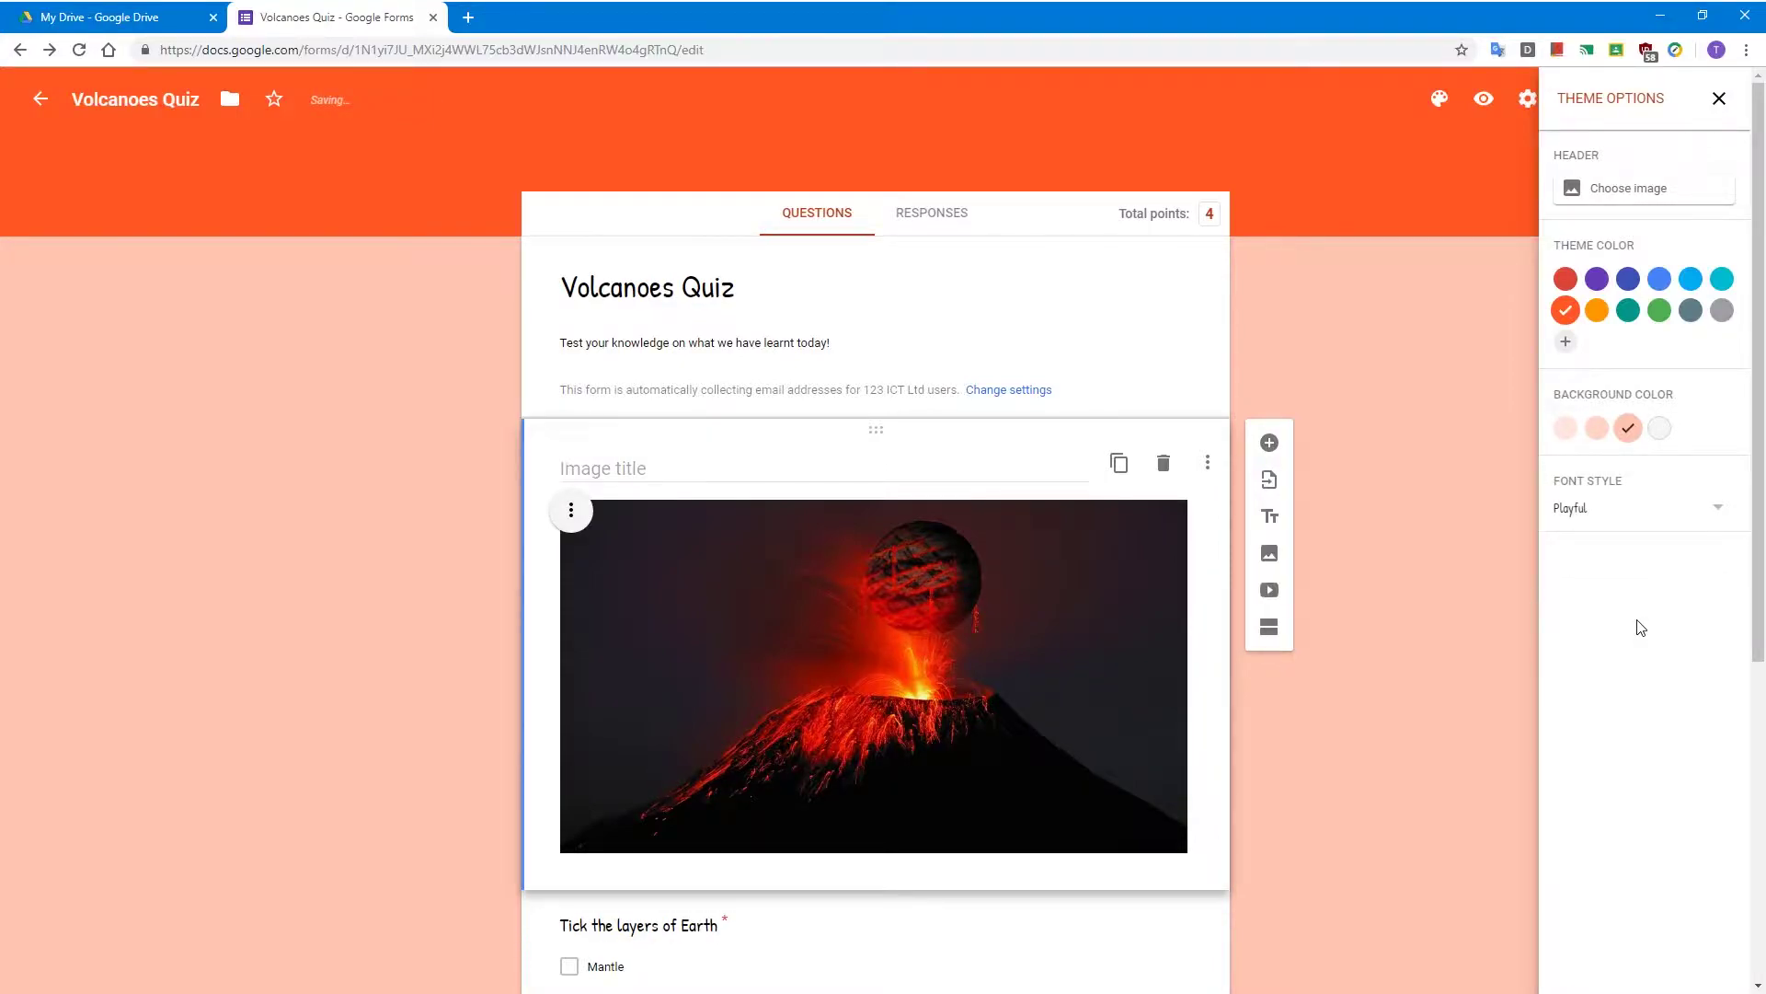
{"action": "left_click", "coordinate": [1717, 101]}
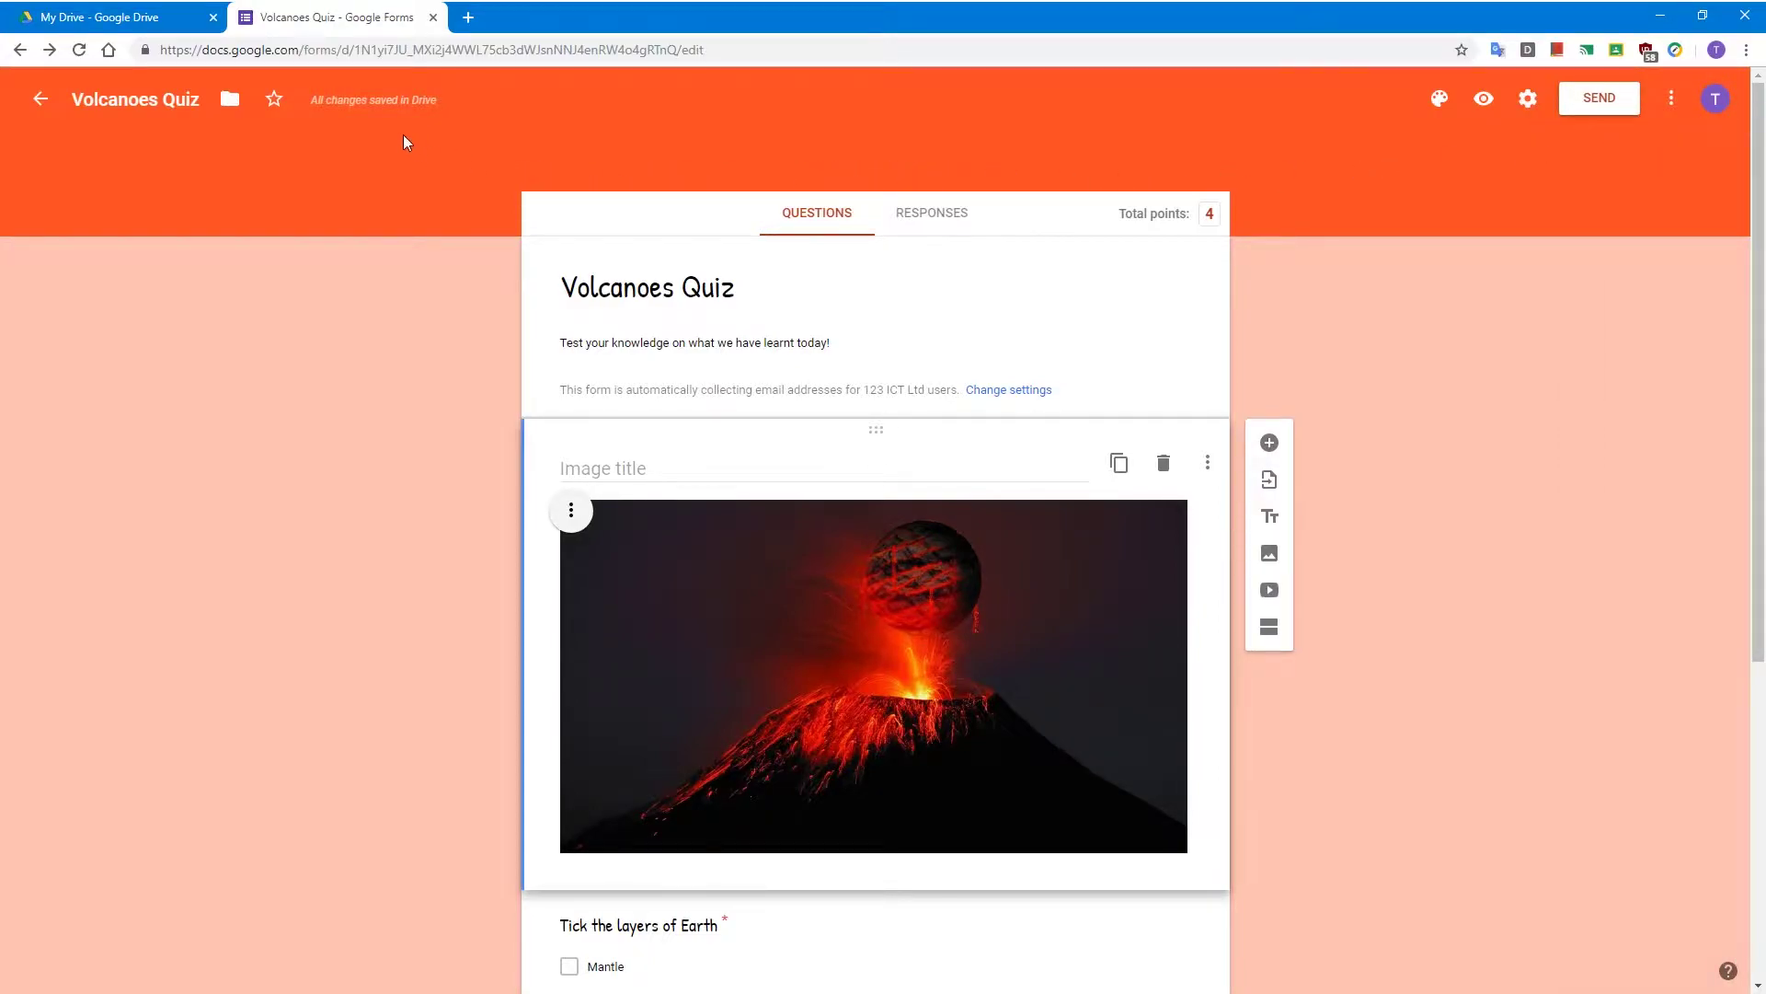
Step: Copy the quiz's shareable link and switch the link to its shortened URL
{"action": "mouse_move", "coordinate": [416, 103]}
{"action": "left_click", "coordinate": [1600, 101]}
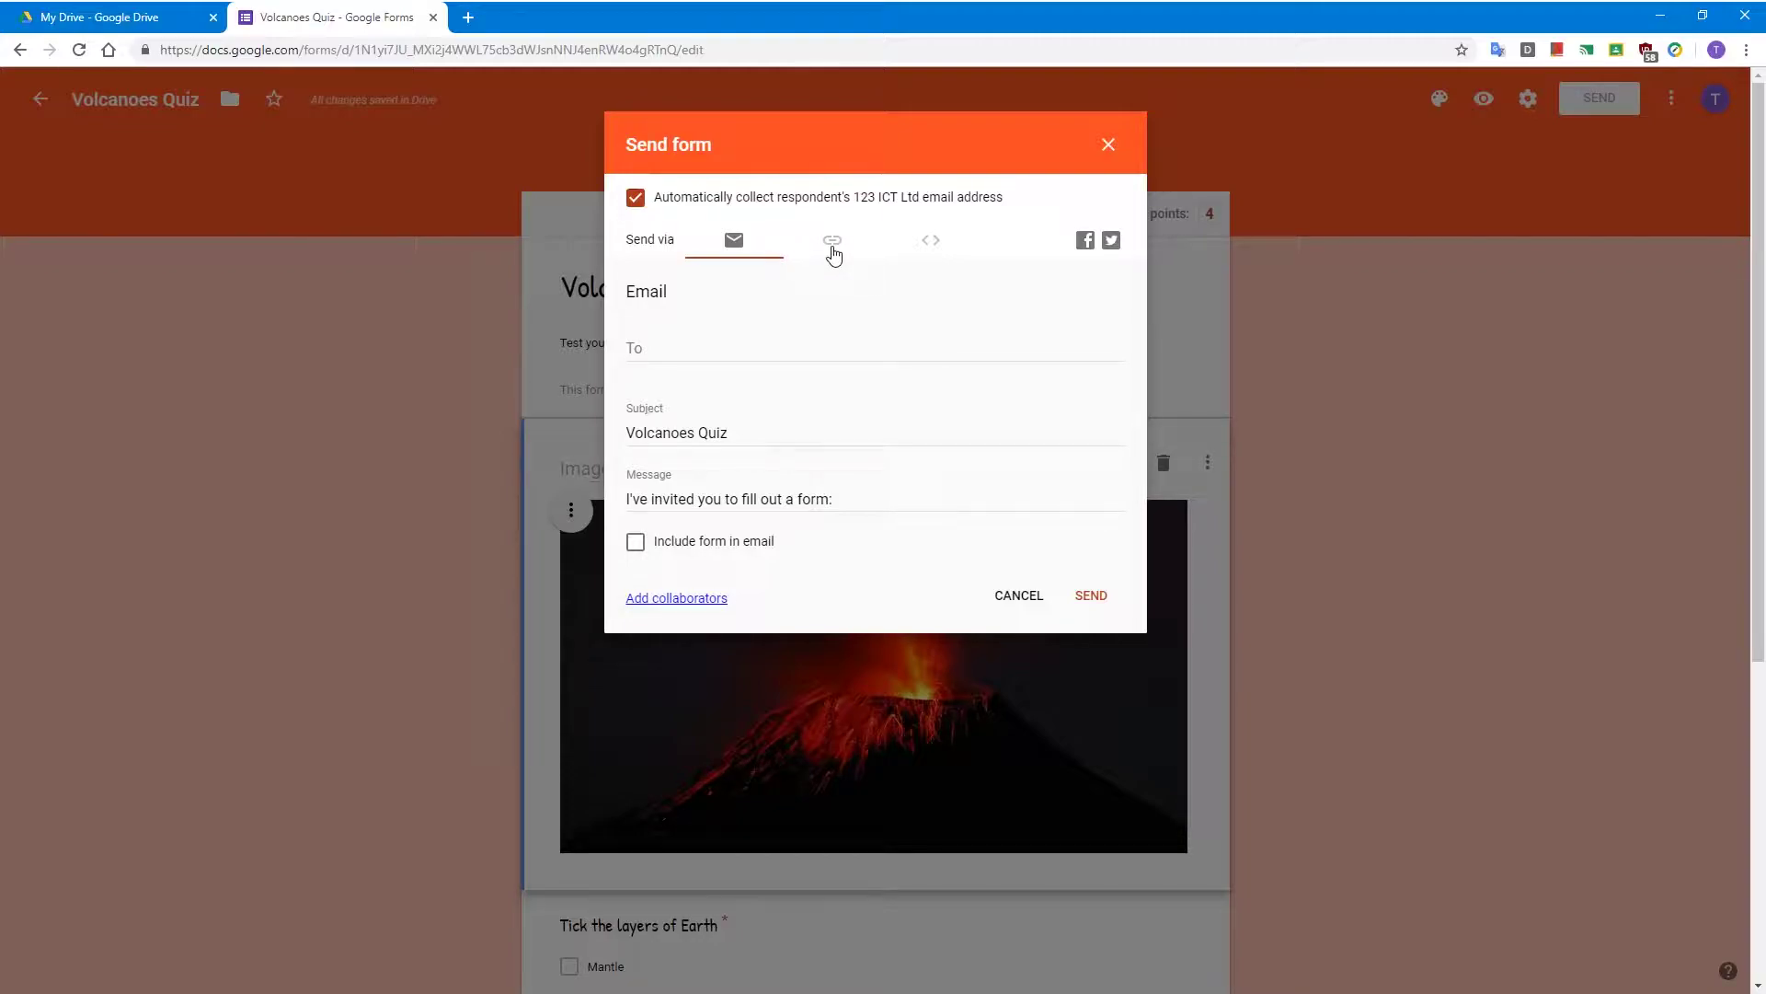
{"action": "left_click", "coordinate": [833, 244]}
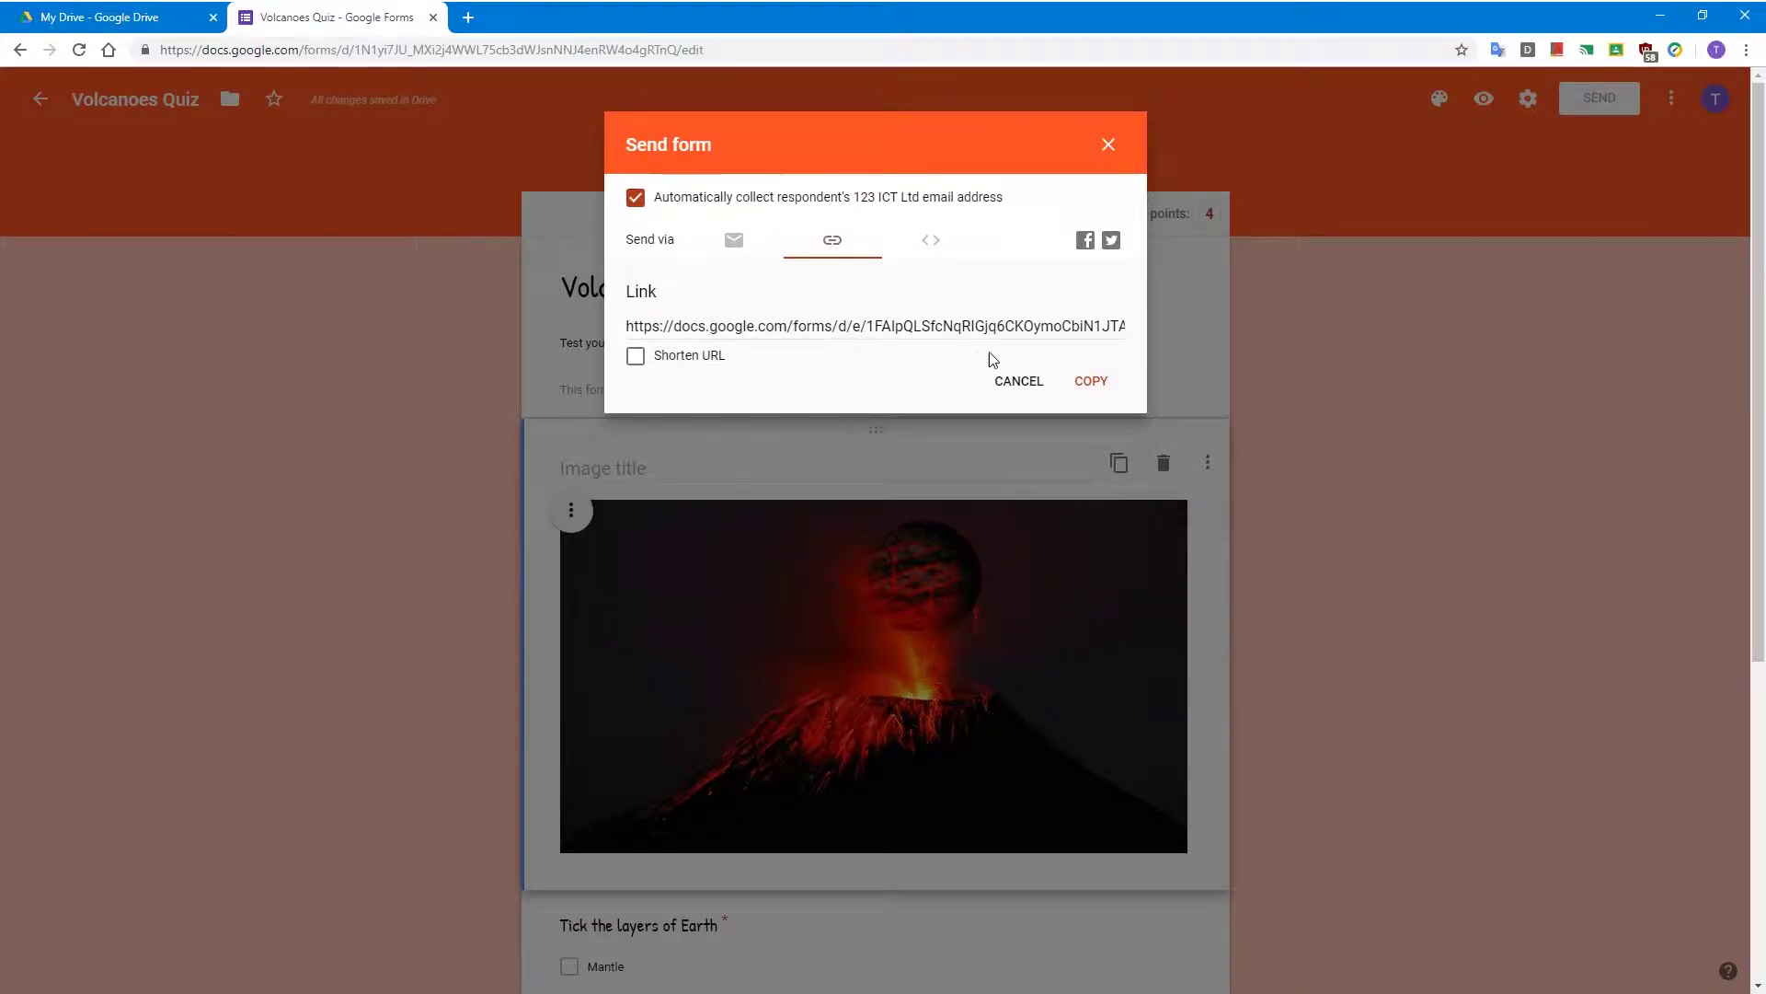
{"action": "left_click", "coordinate": [1084, 383]}
{"action": "left_click", "coordinate": [644, 359]}
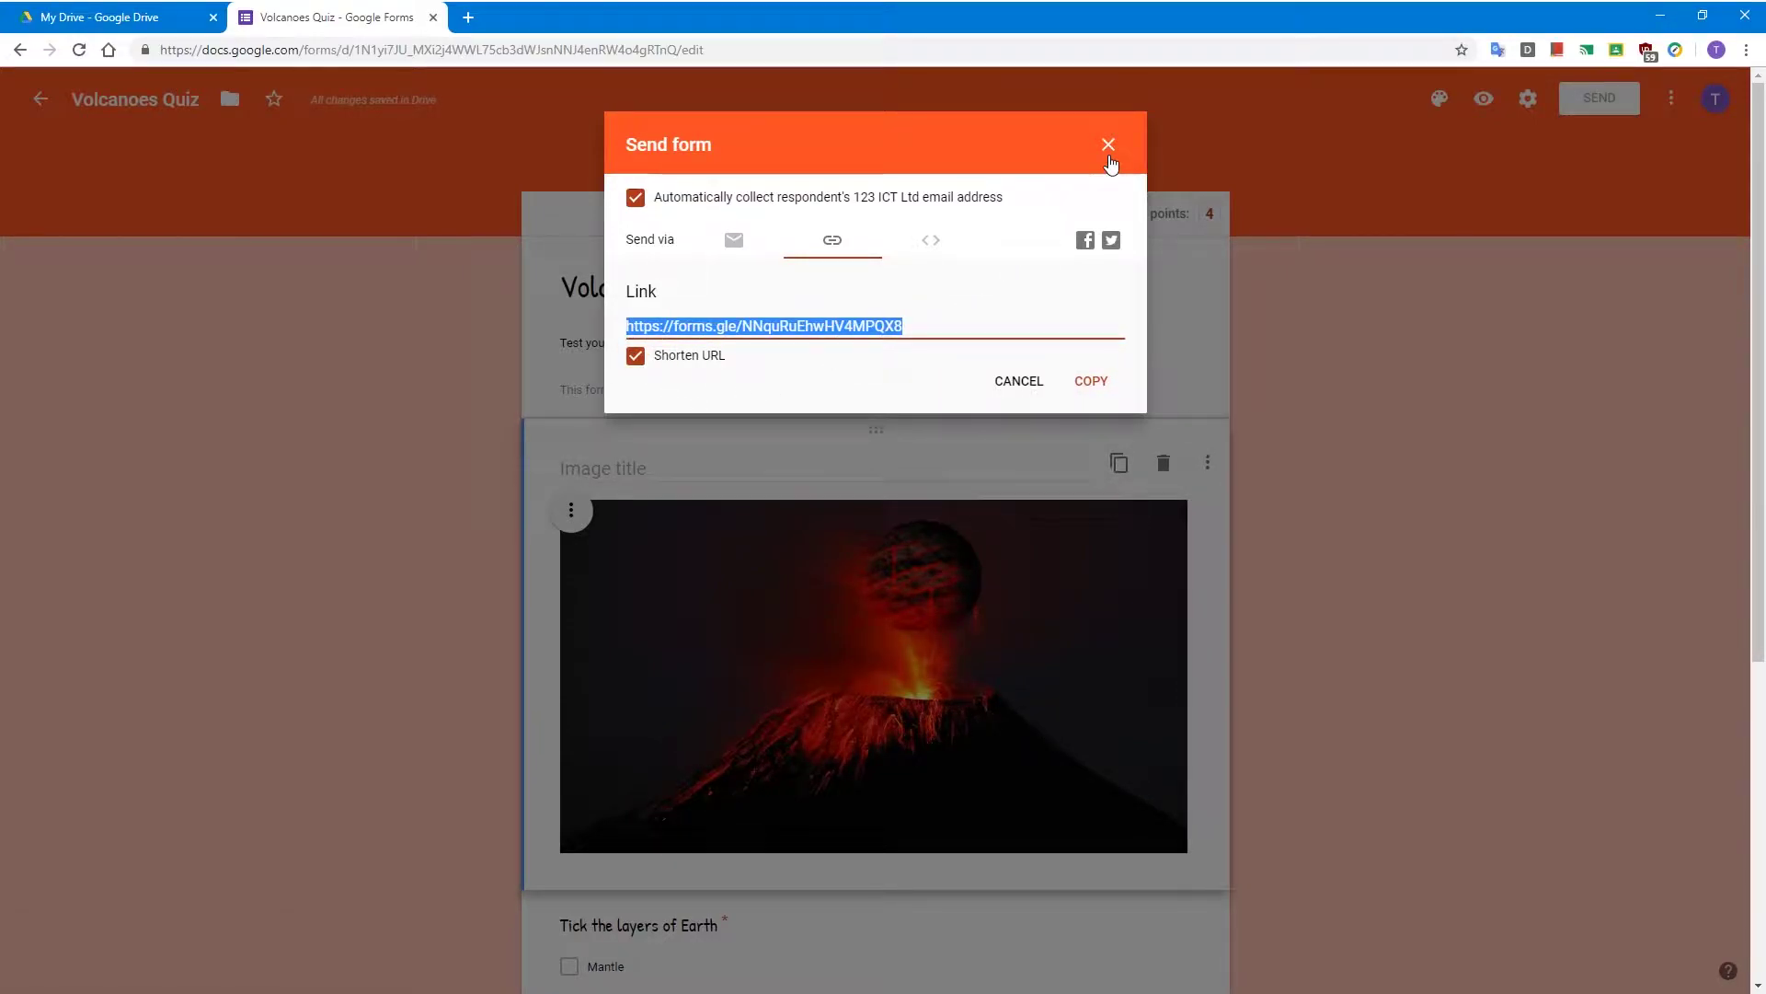
{"action": "left_click", "coordinate": [1109, 147]}
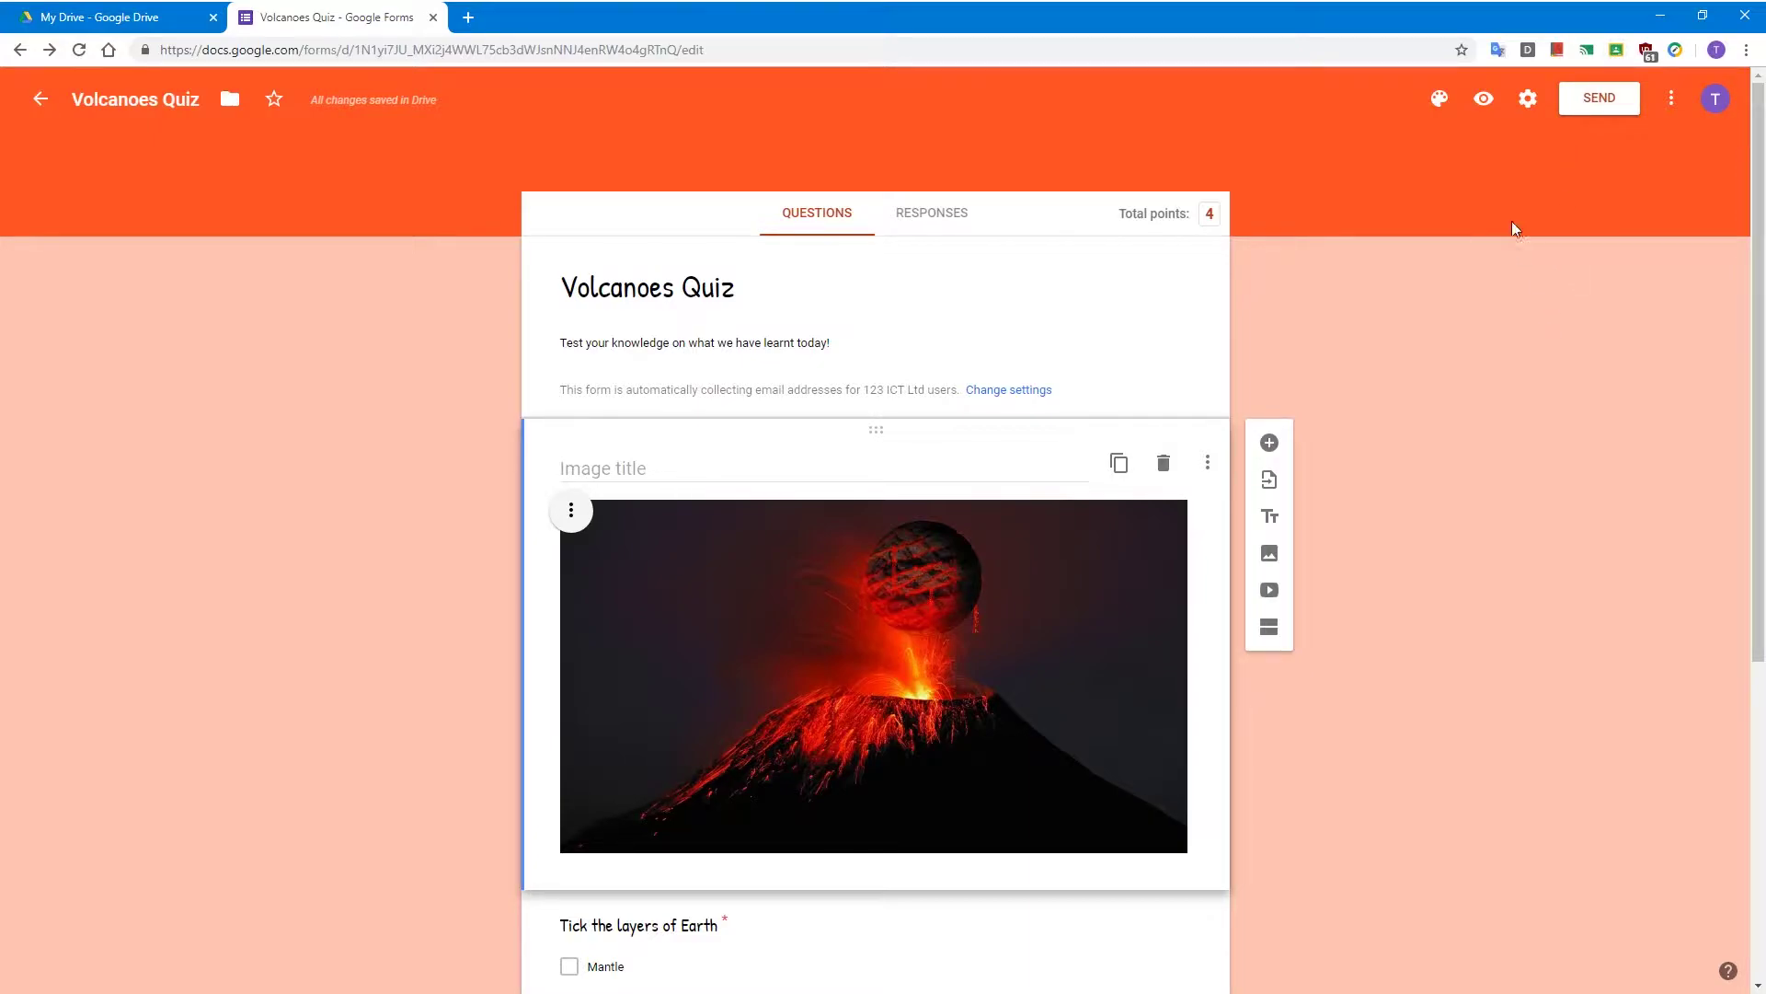
Step: Preview the quiz and push it to the students of the Test1 class with Share to Classroom, closing the preview when done
{"action": "left_click", "coordinate": [1483, 103]}
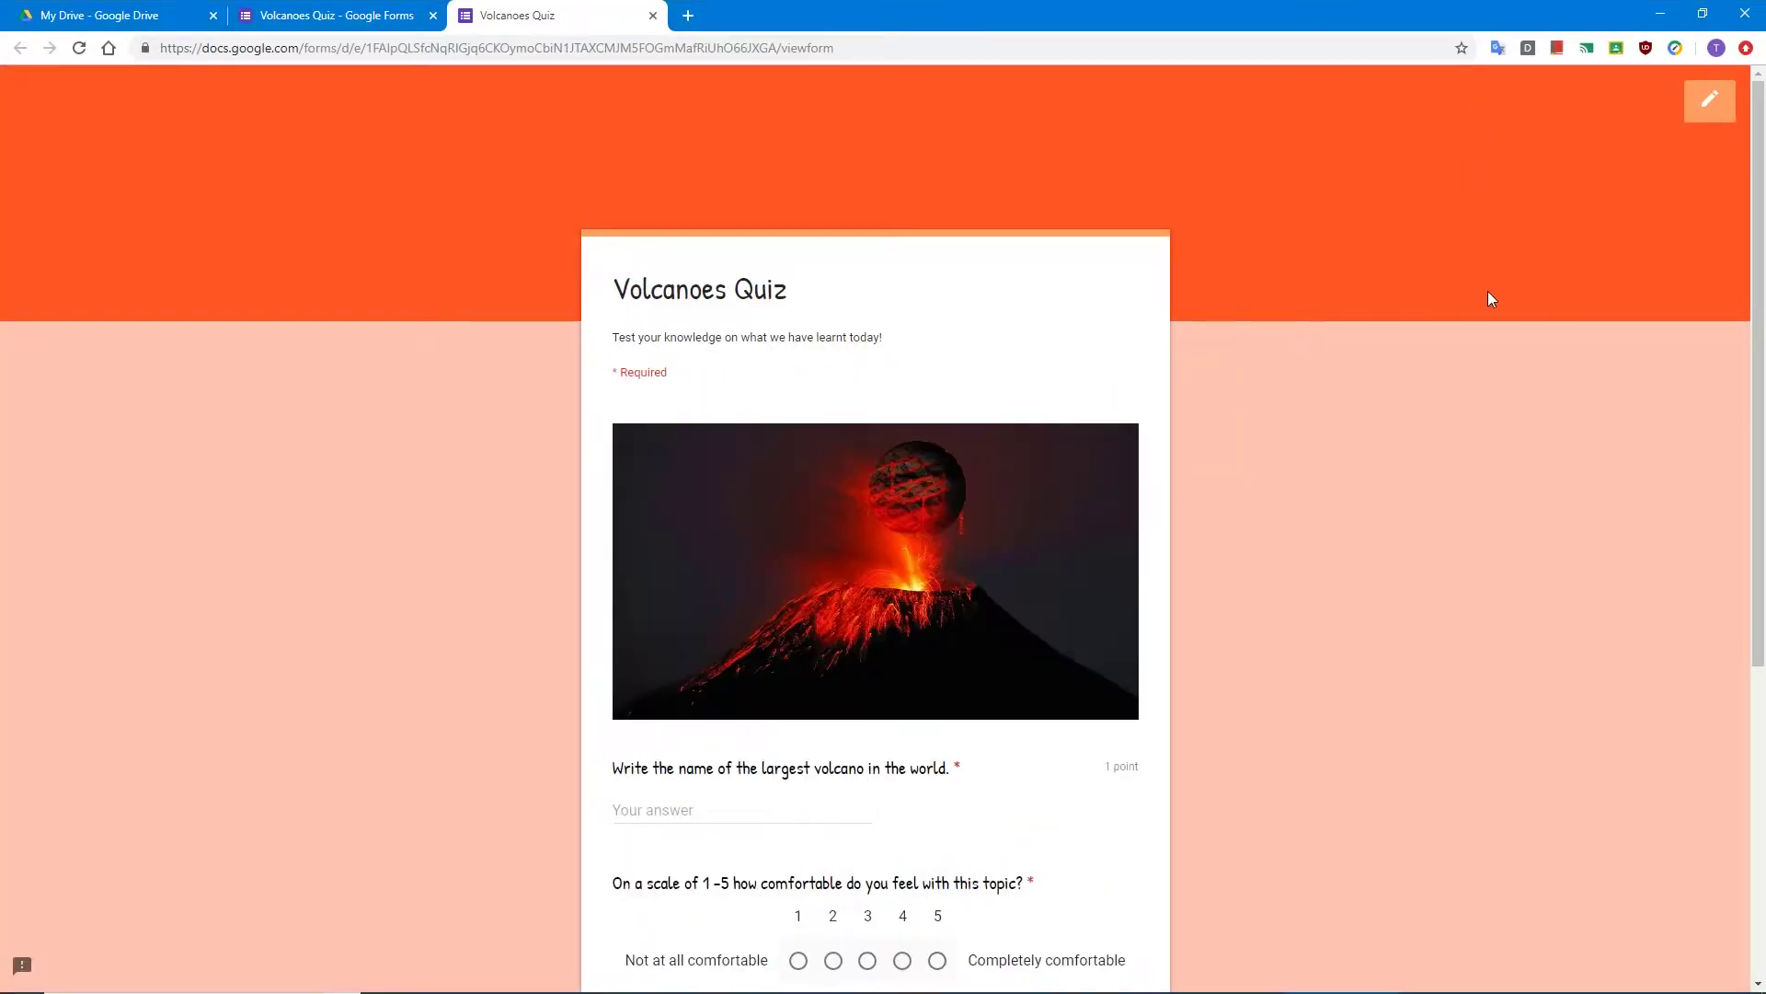
{"action": "left_click", "coordinate": [1611, 55]}
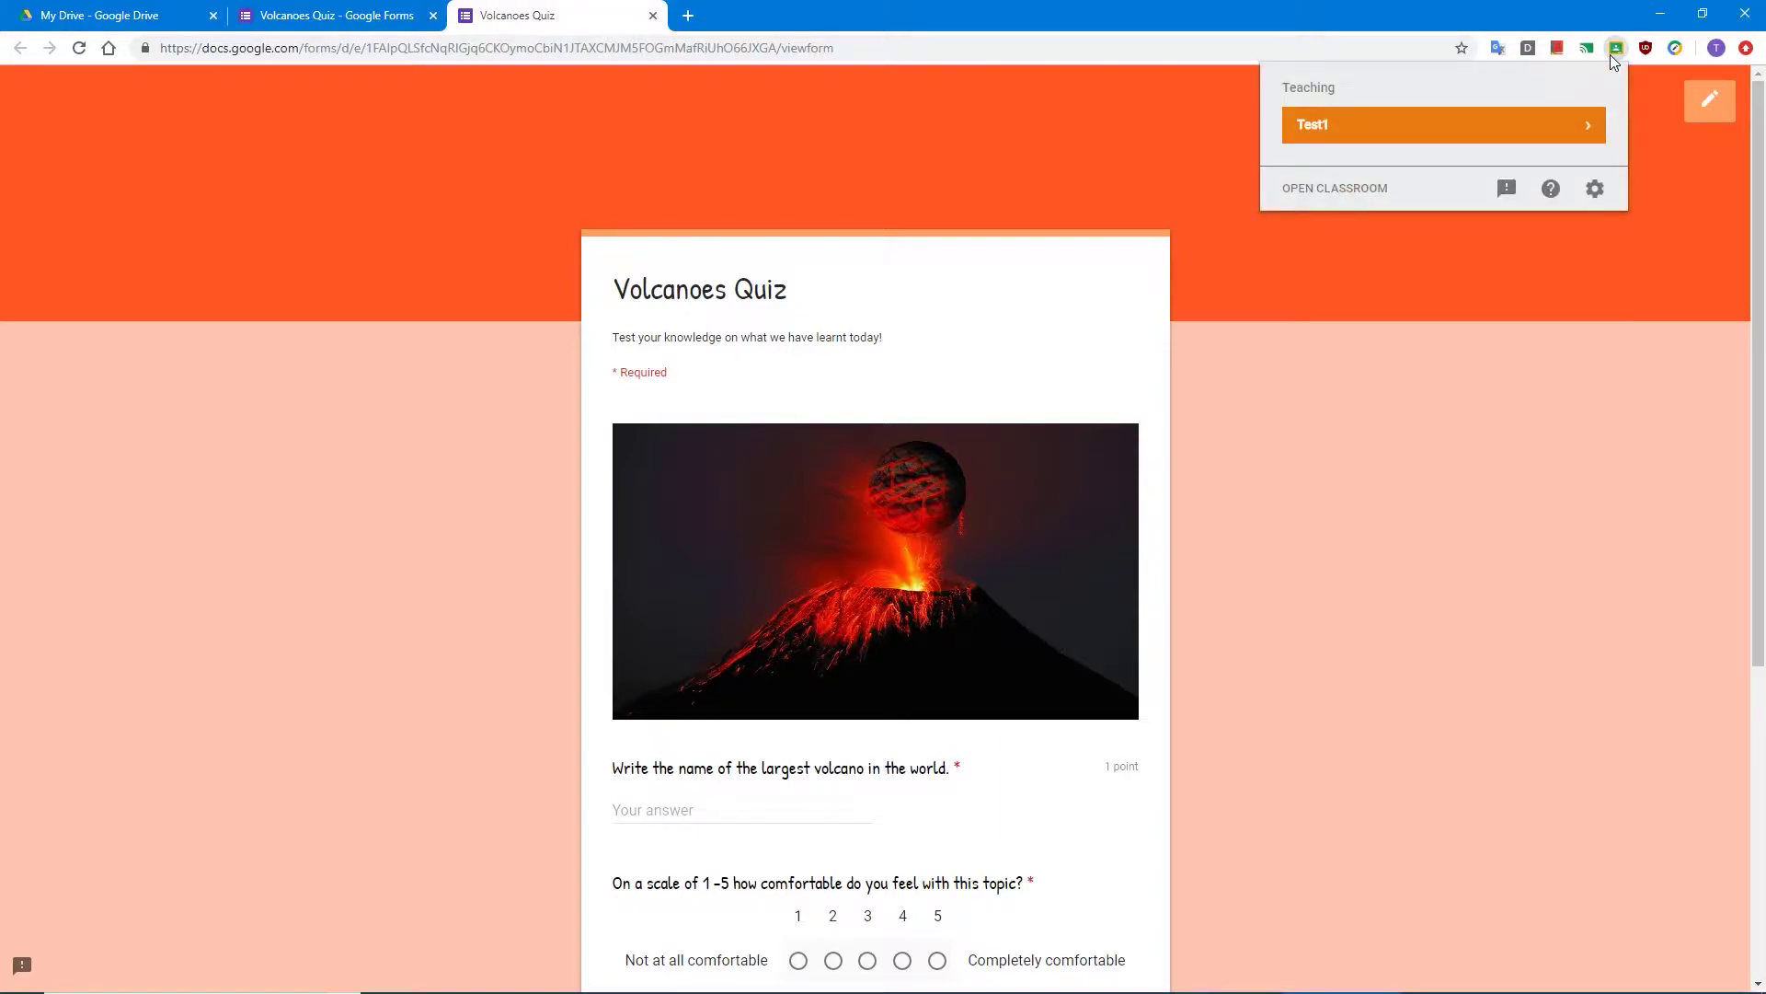
{"action": "left_click", "coordinate": [1551, 129]}
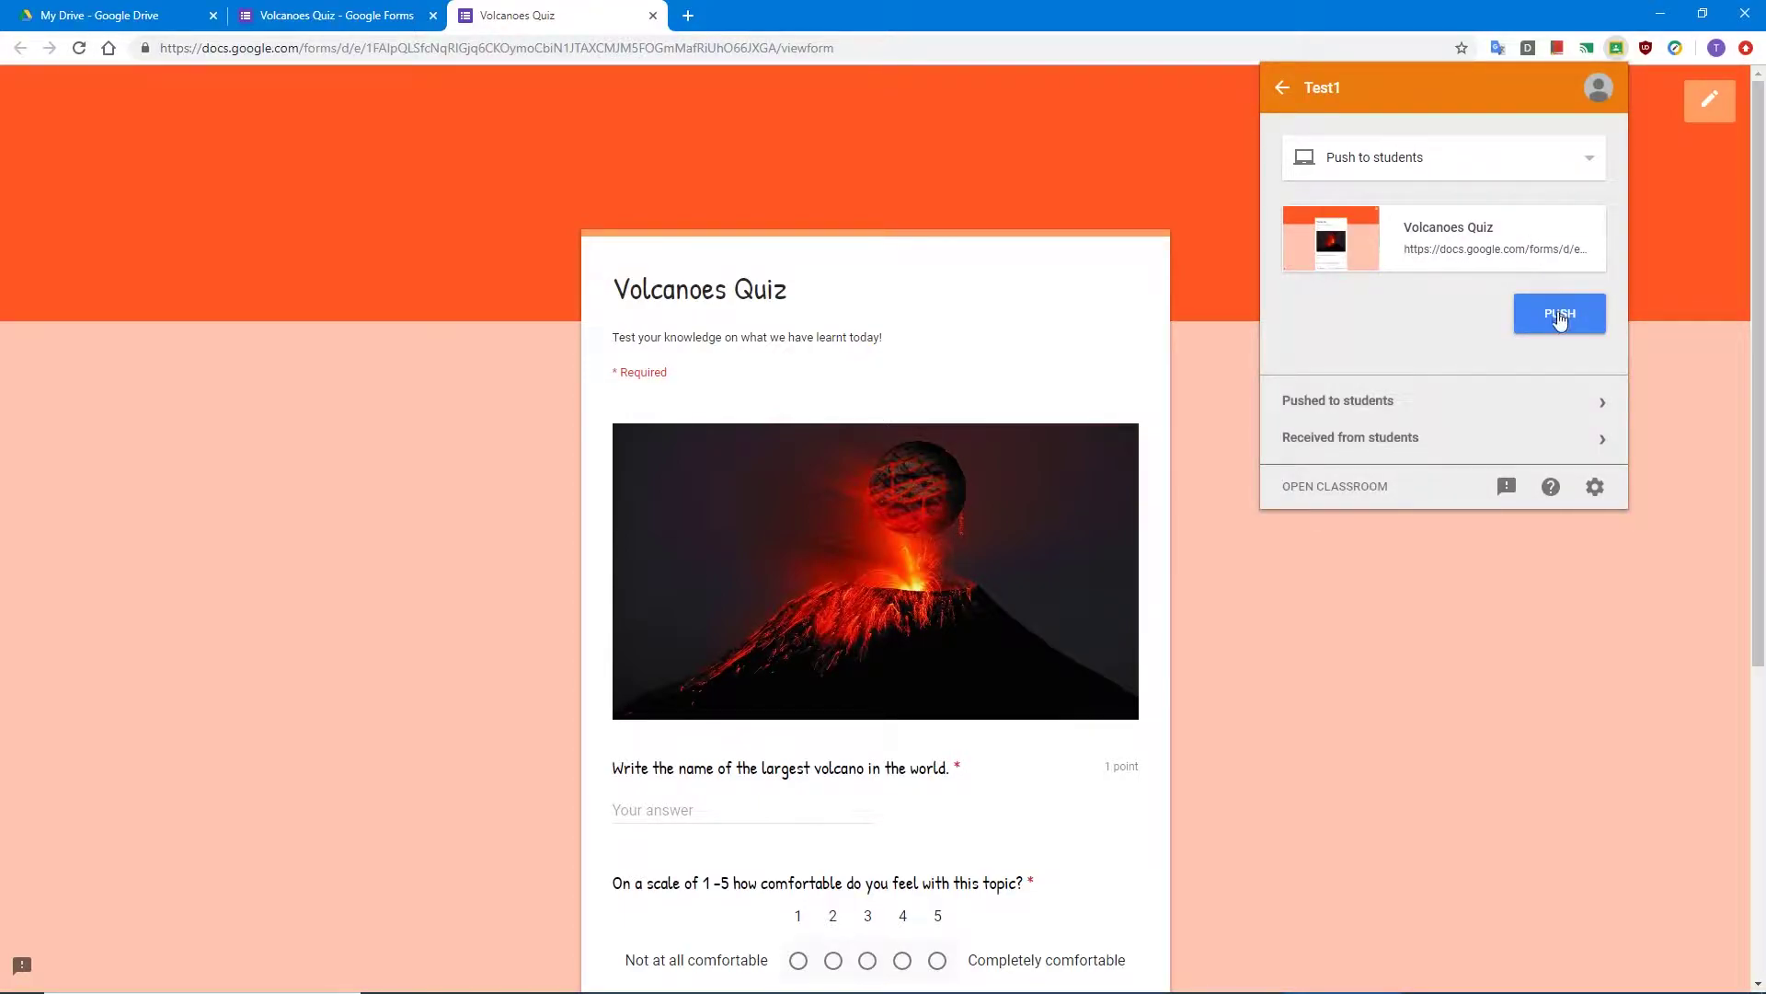
{"action": "left_click", "coordinate": [1561, 316]}
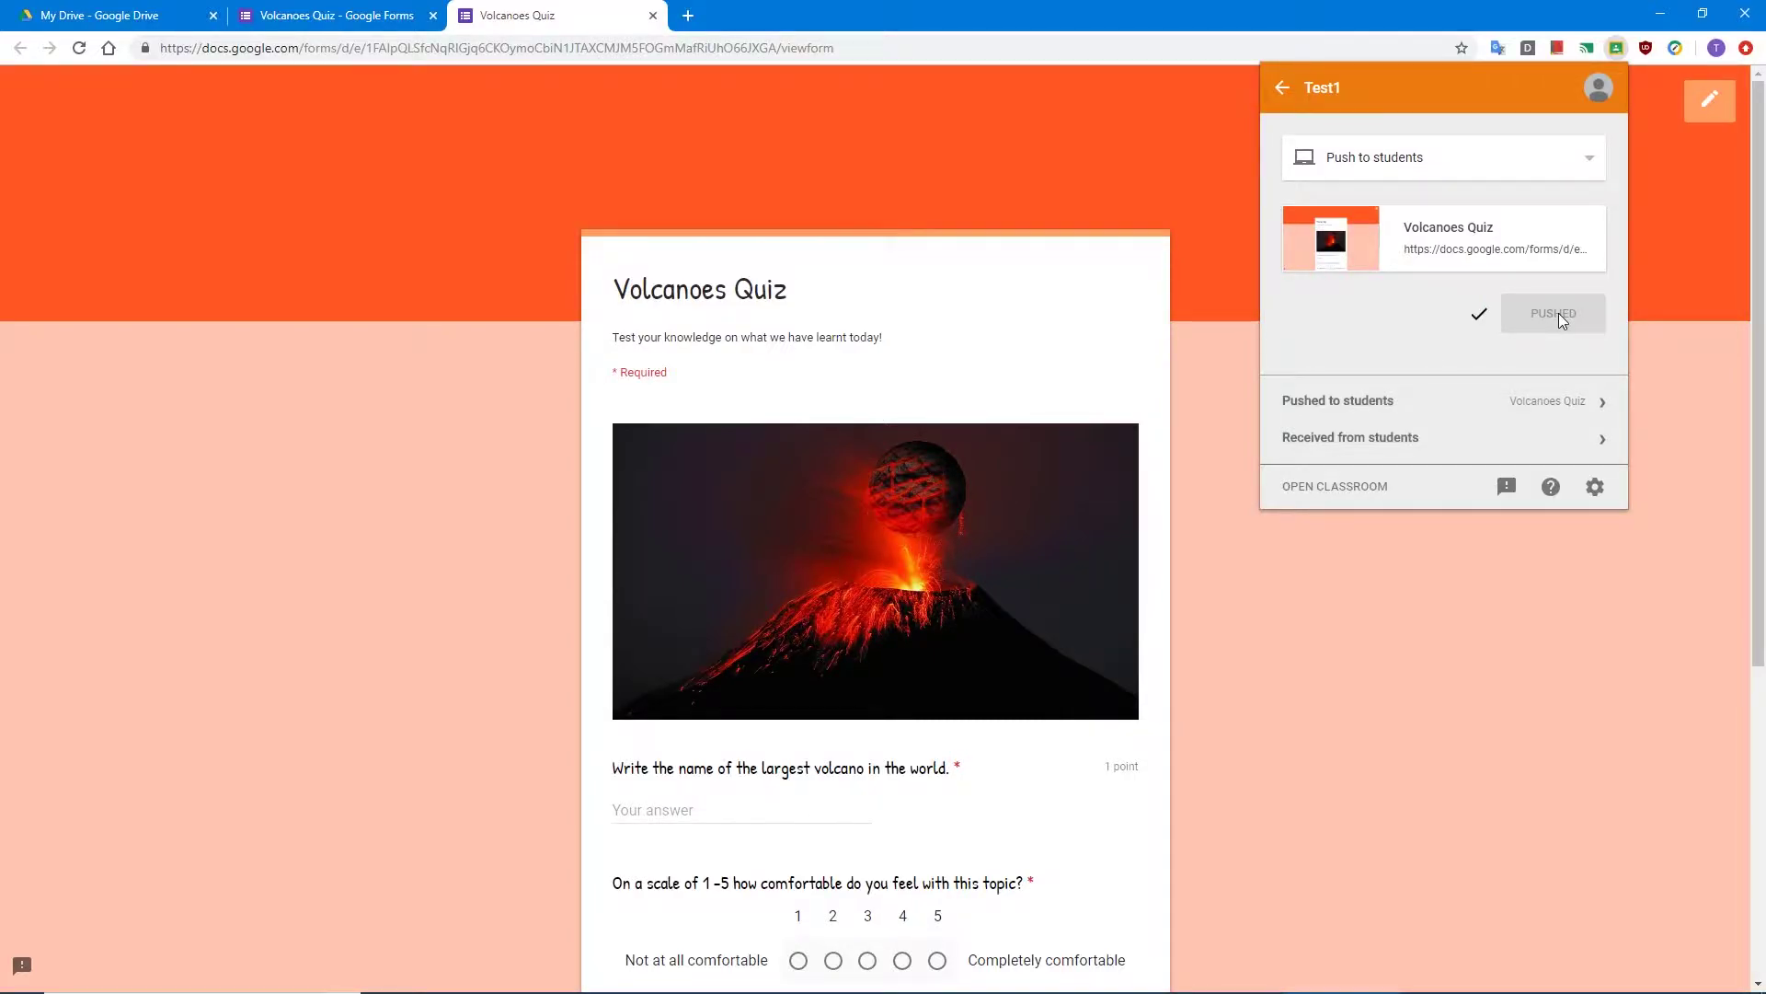
{"action": "left_click", "coordinate": [1473, 610]}
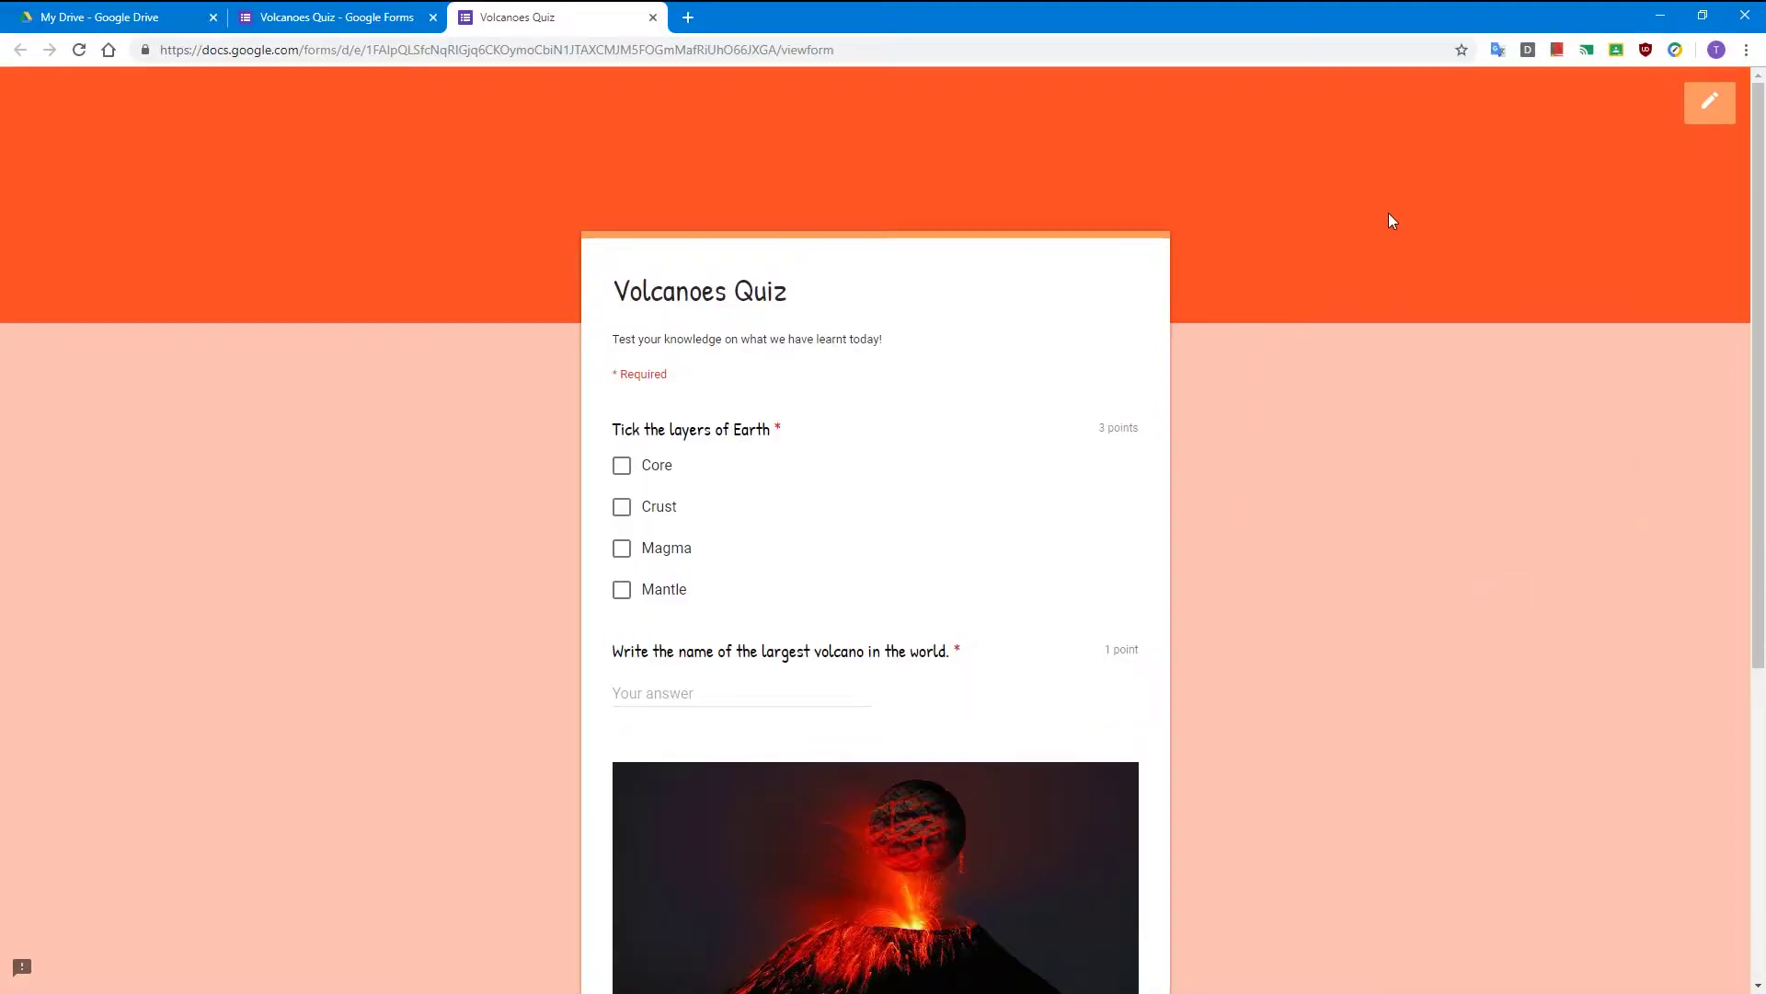
{"action": "left_click", "coordinate": [653, 17]}
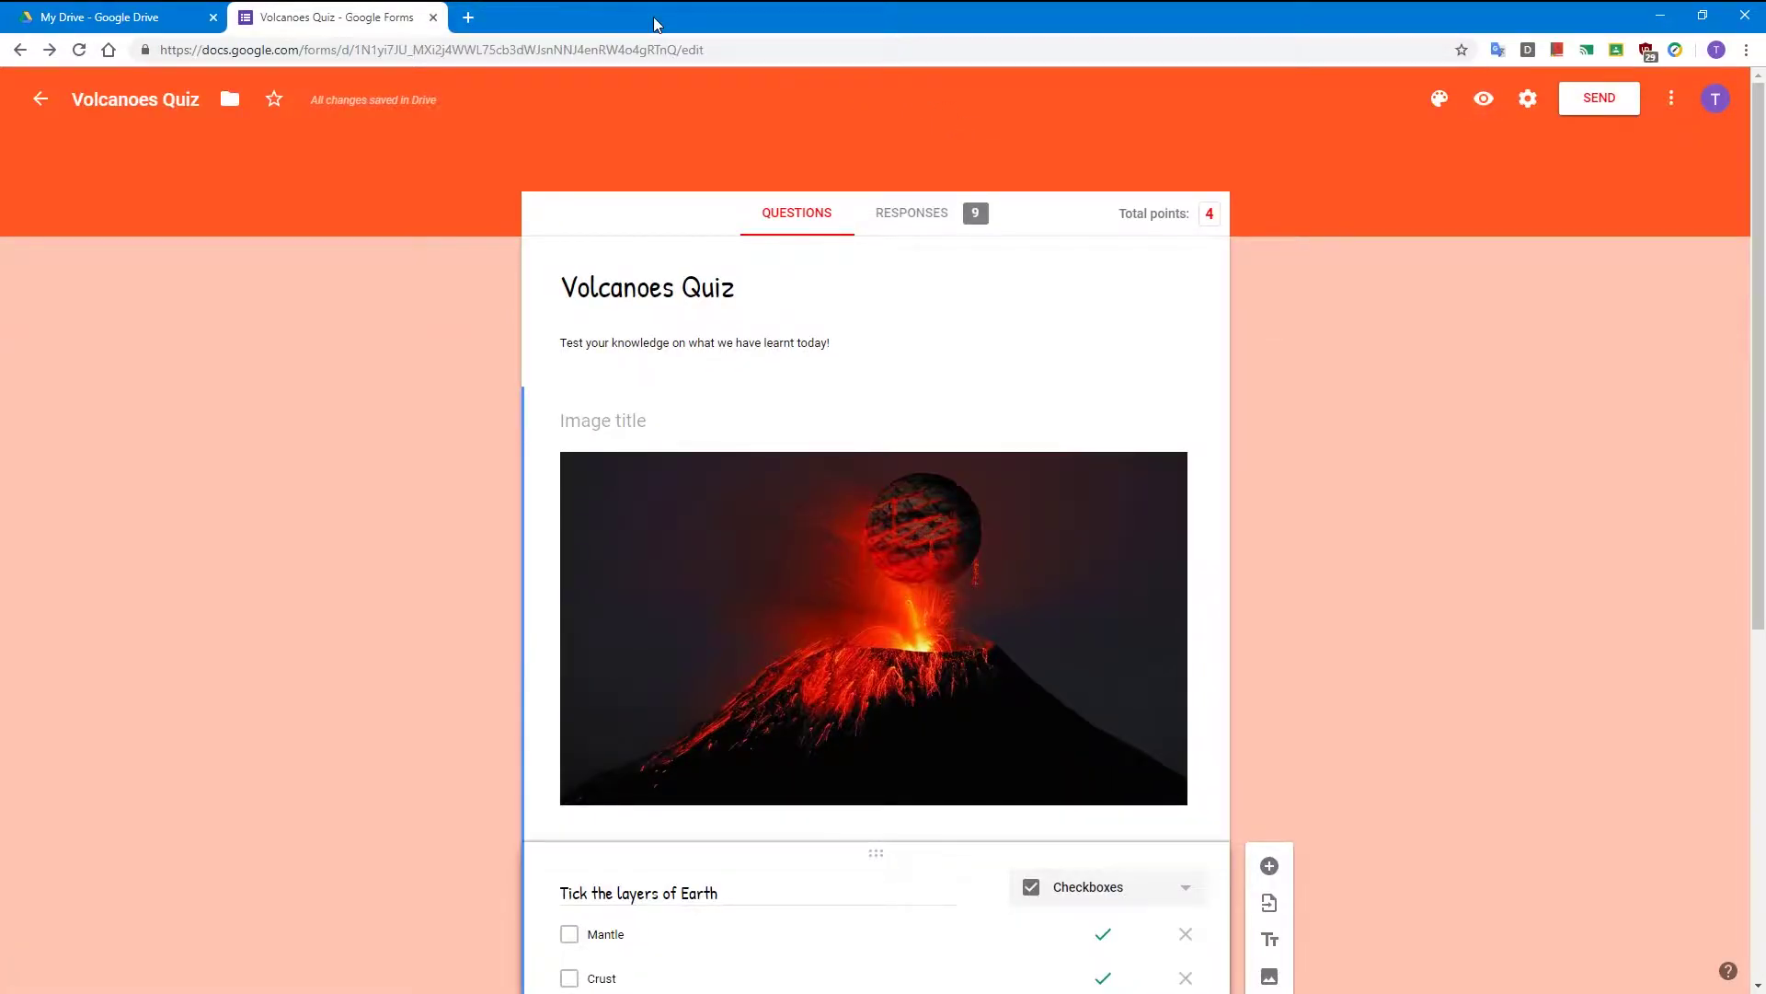
Step: Examine the summary of responses, including the score insights, the points distribution and the answer charts for each question
{"action": "left_click", "coordinate": [930, 217]}
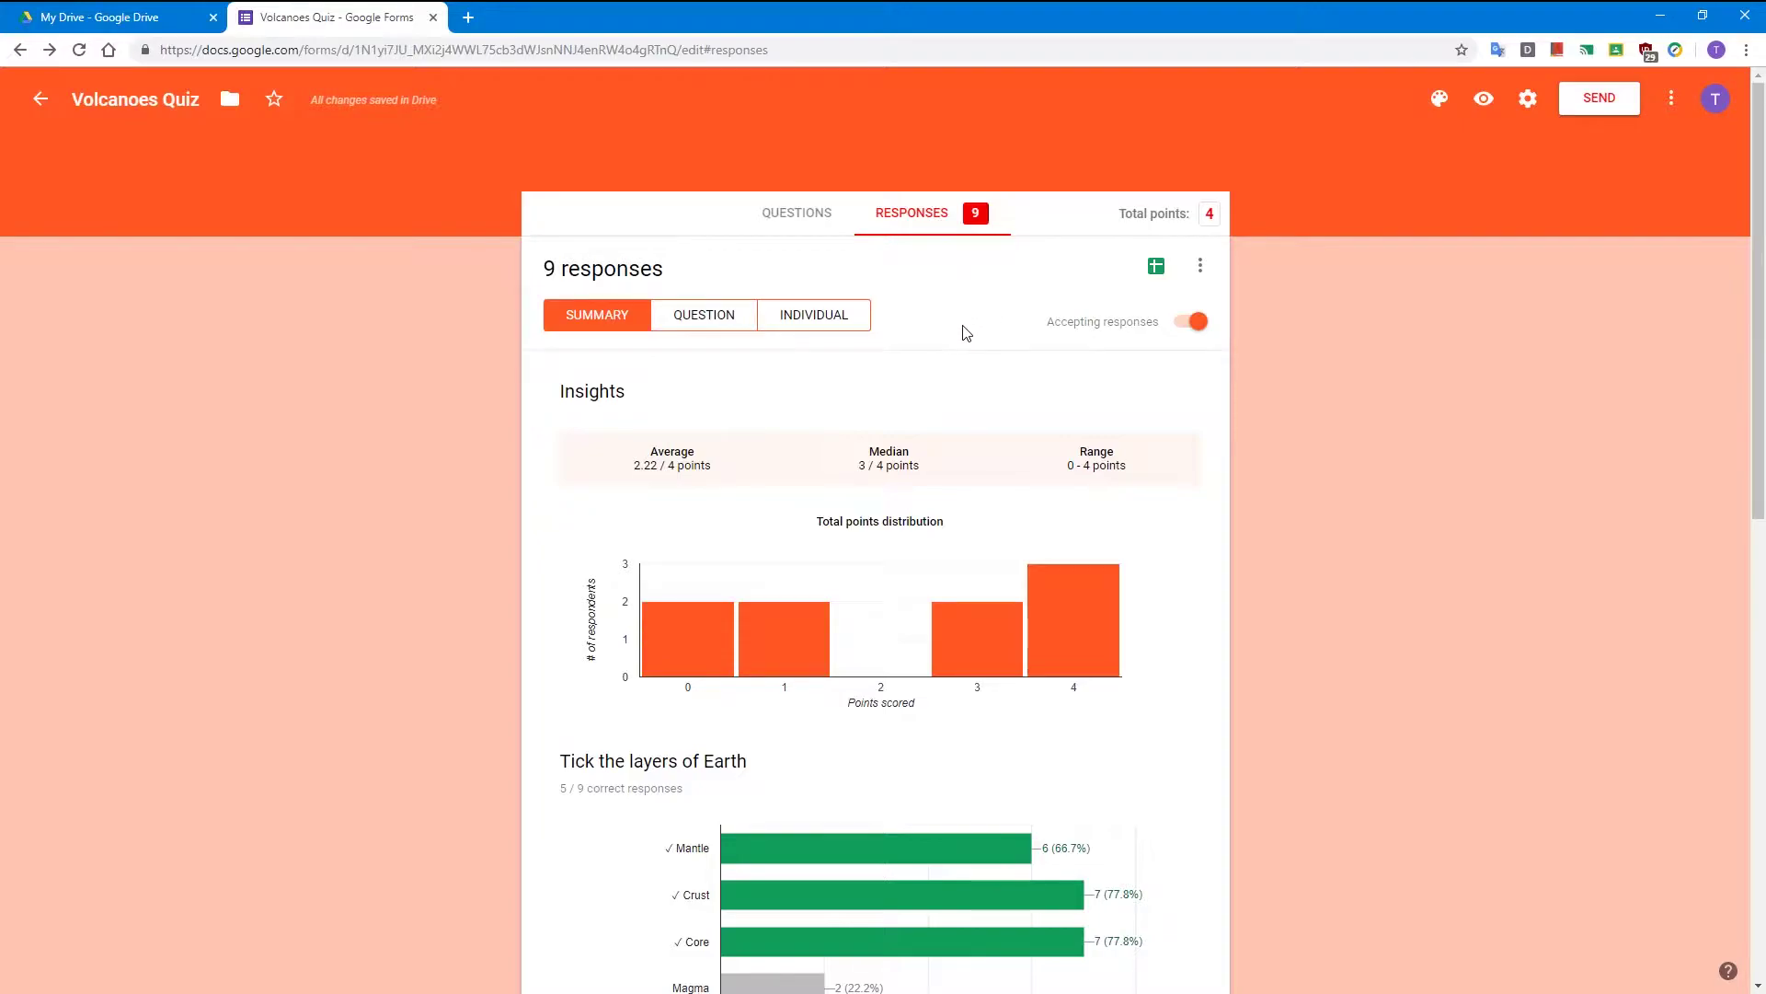
{"action": "scroll", "coordinate": [967, 336], "scroll_direction": "down", "scroll_amount": 1}
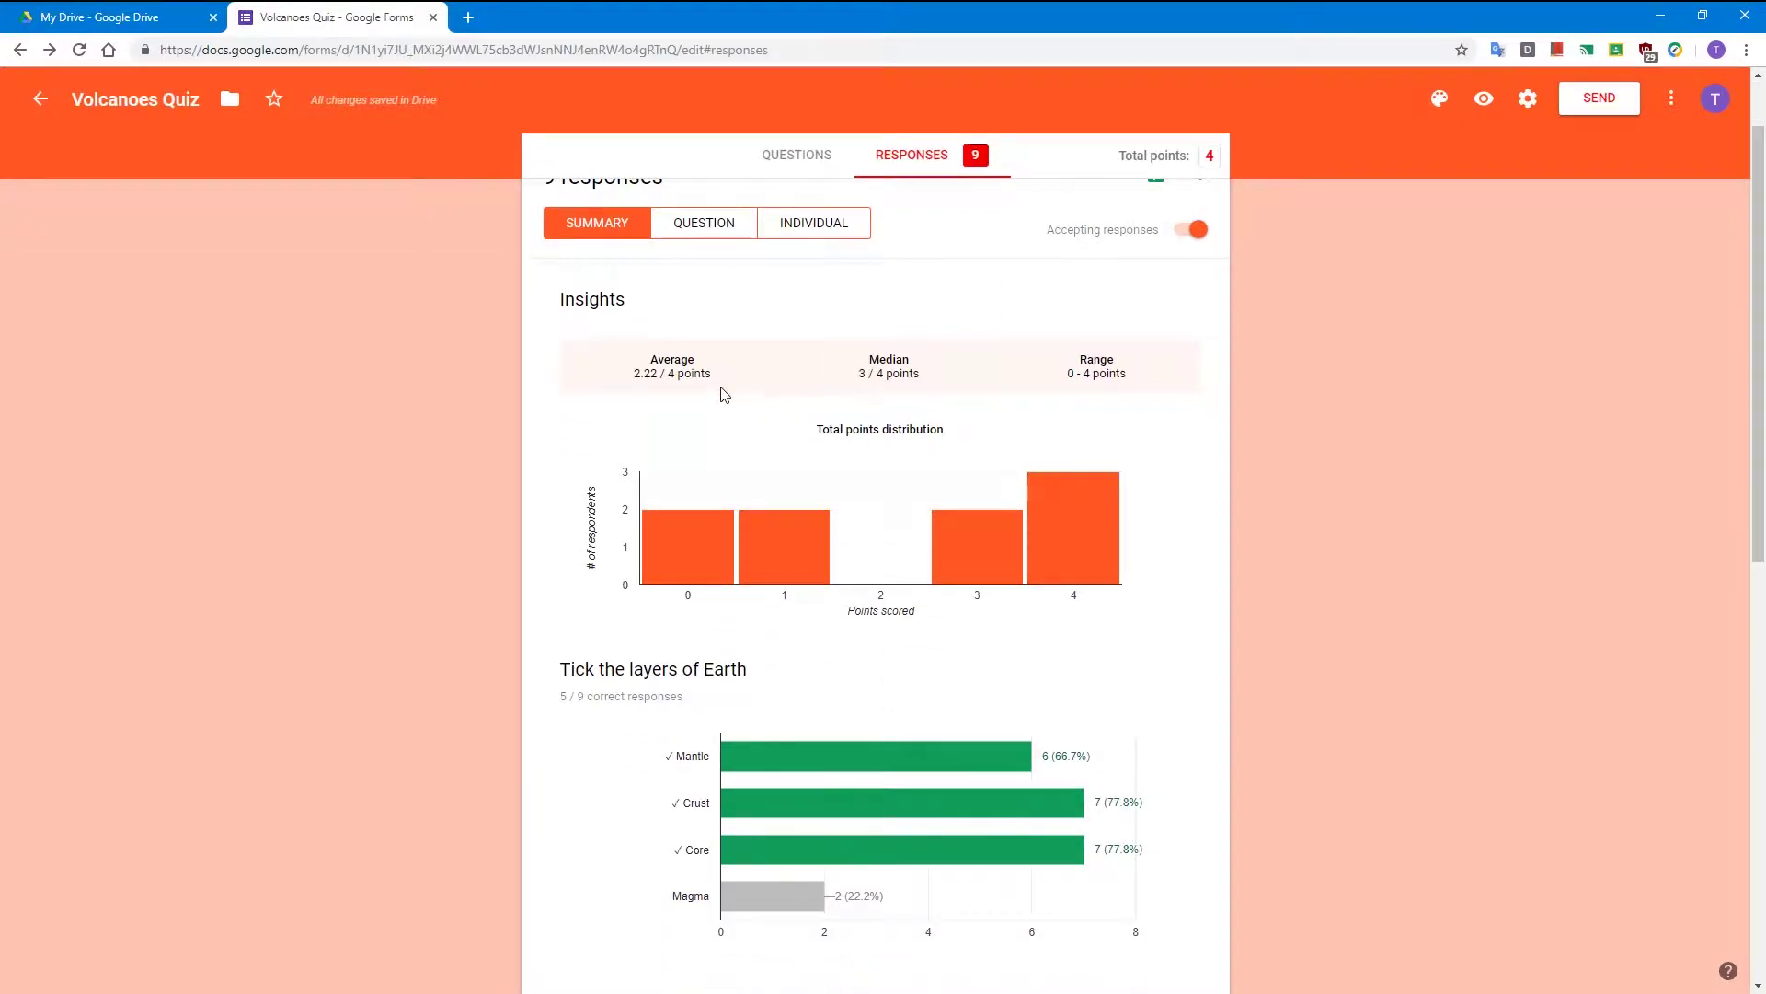
{"action": "scroll", "coordinate": [816, 401], "scroll_direction": "down", "scroll_amount": 1}
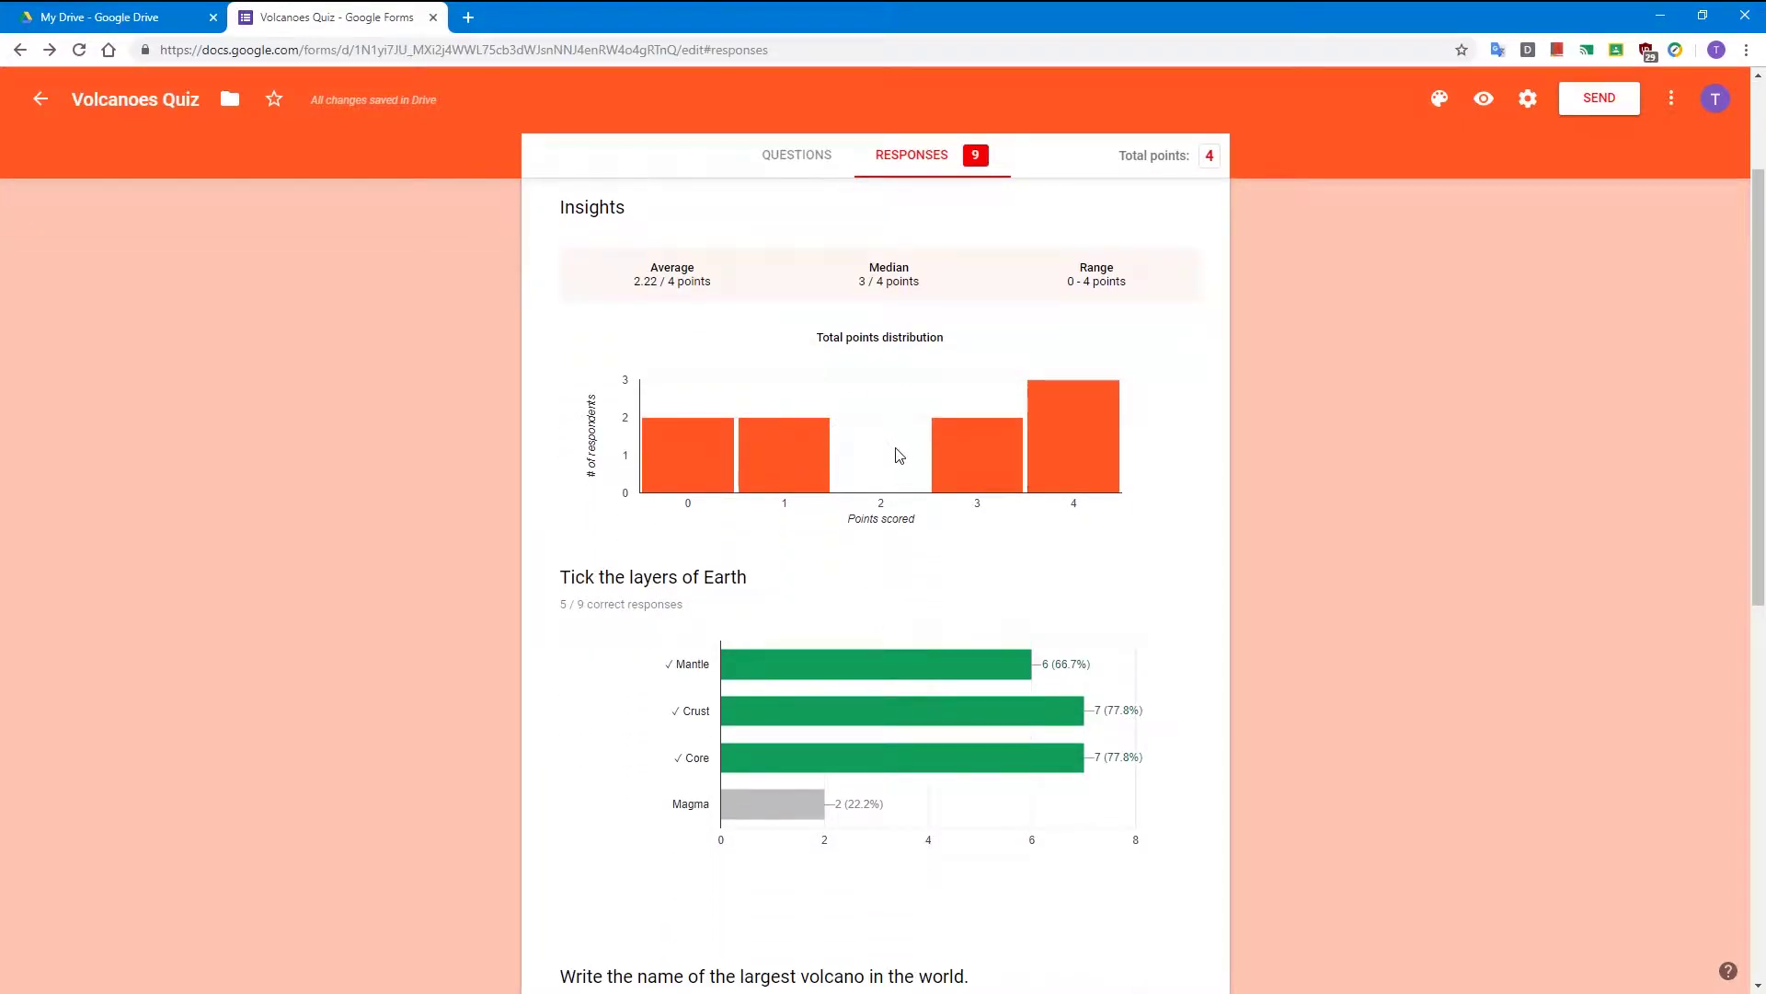
{"action": "mouse_move", "coordinate": [1052, 457]}
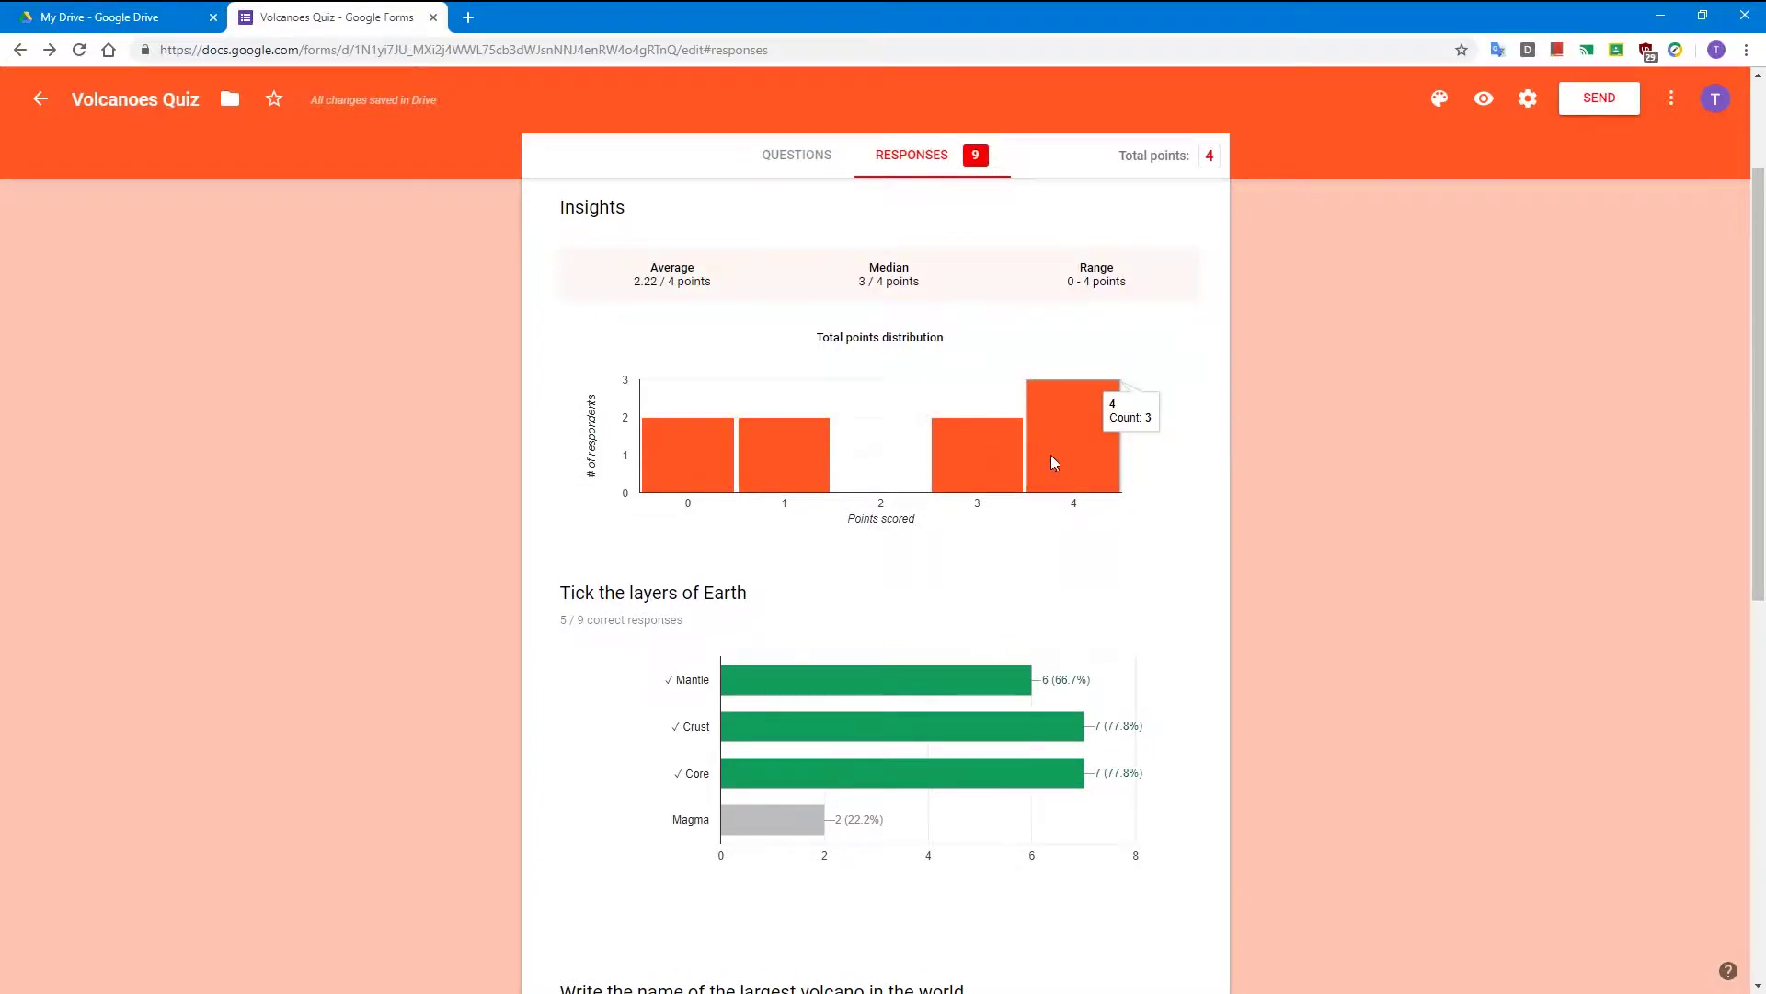
{"action": "scroll", "coordinate": [971, 534], "scroll_direction": "down", "scroll_amount": 2}
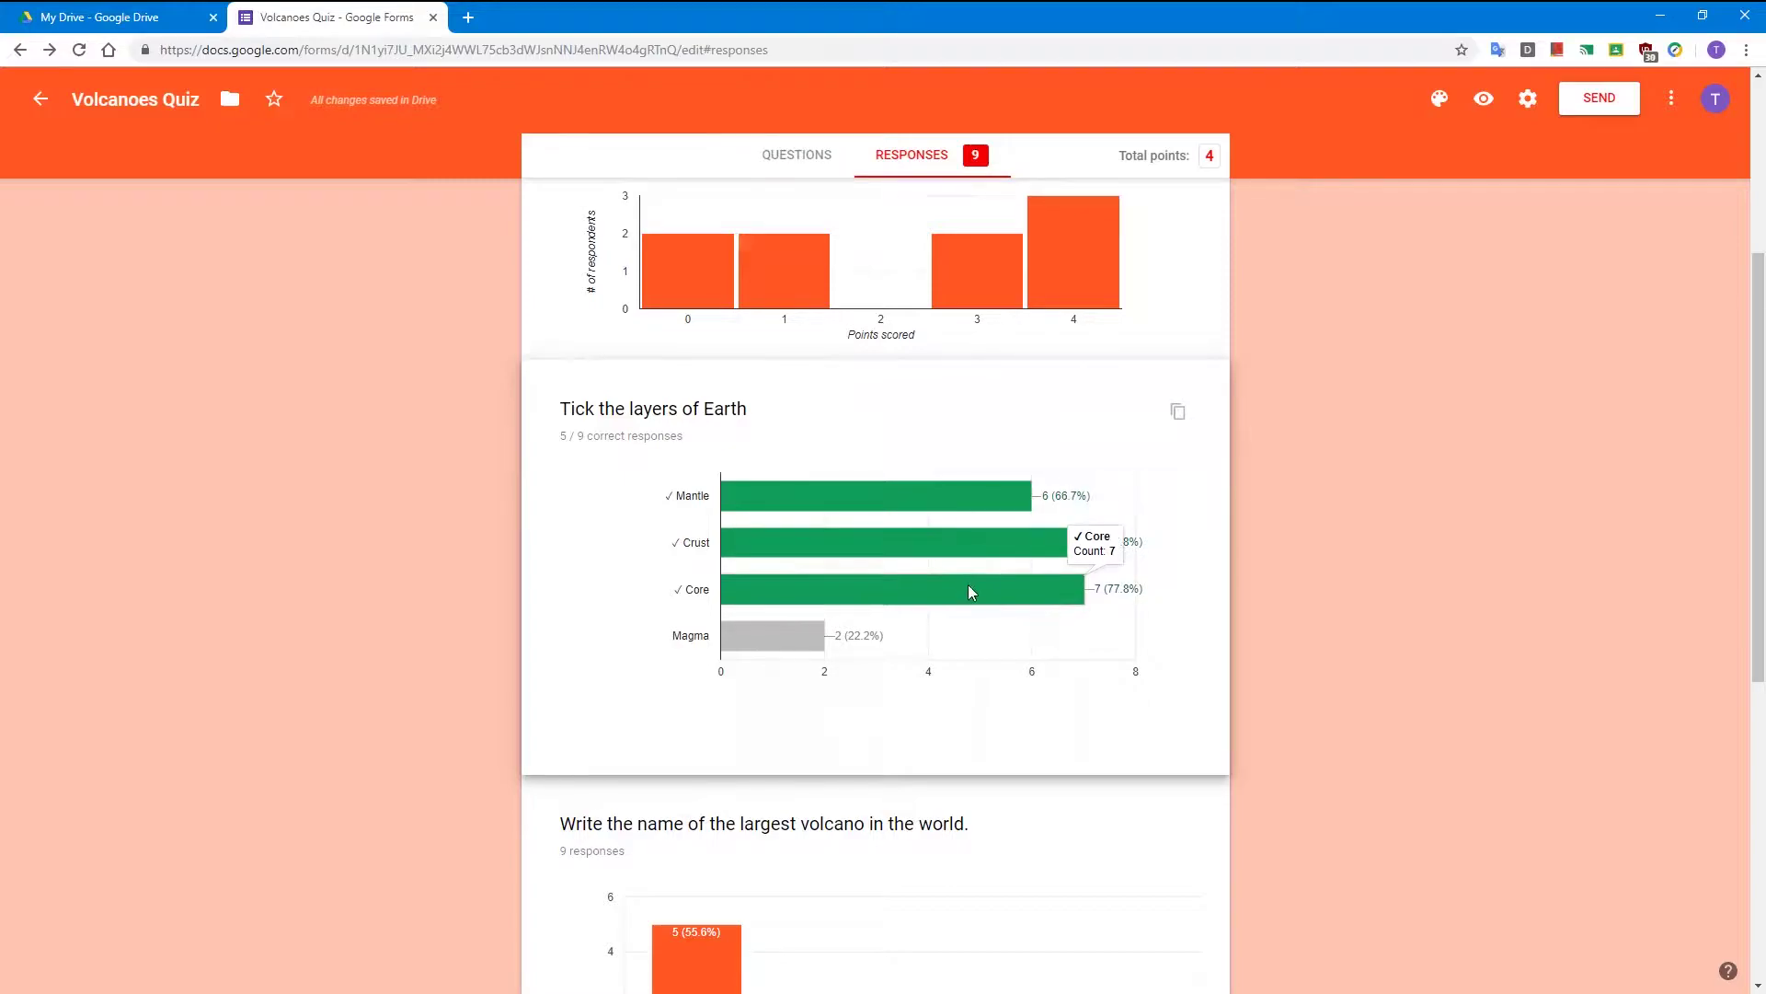
{"action": "scroll", "coordinate": [975, 653], "scroll_direction": "down", "scroll_amount": 3}
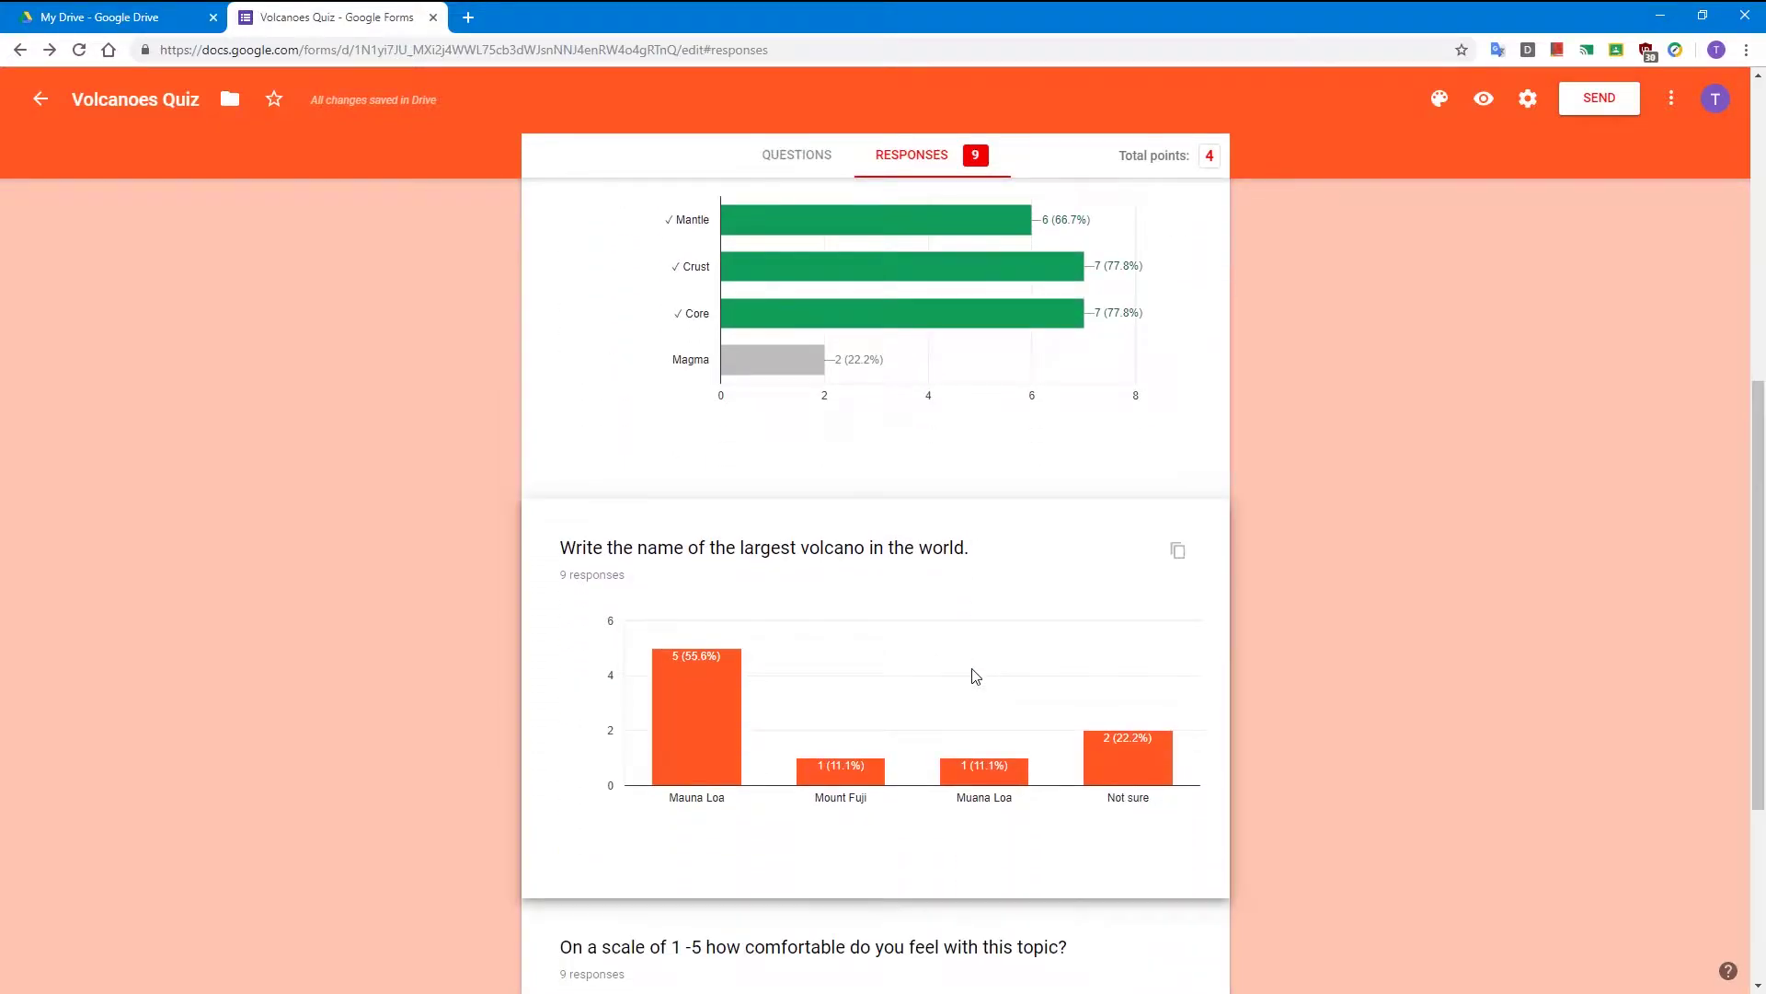
{"action": "scroll", "coordinate": [929, 682], "scroll_direction": "down", "scroll_amount": 1}
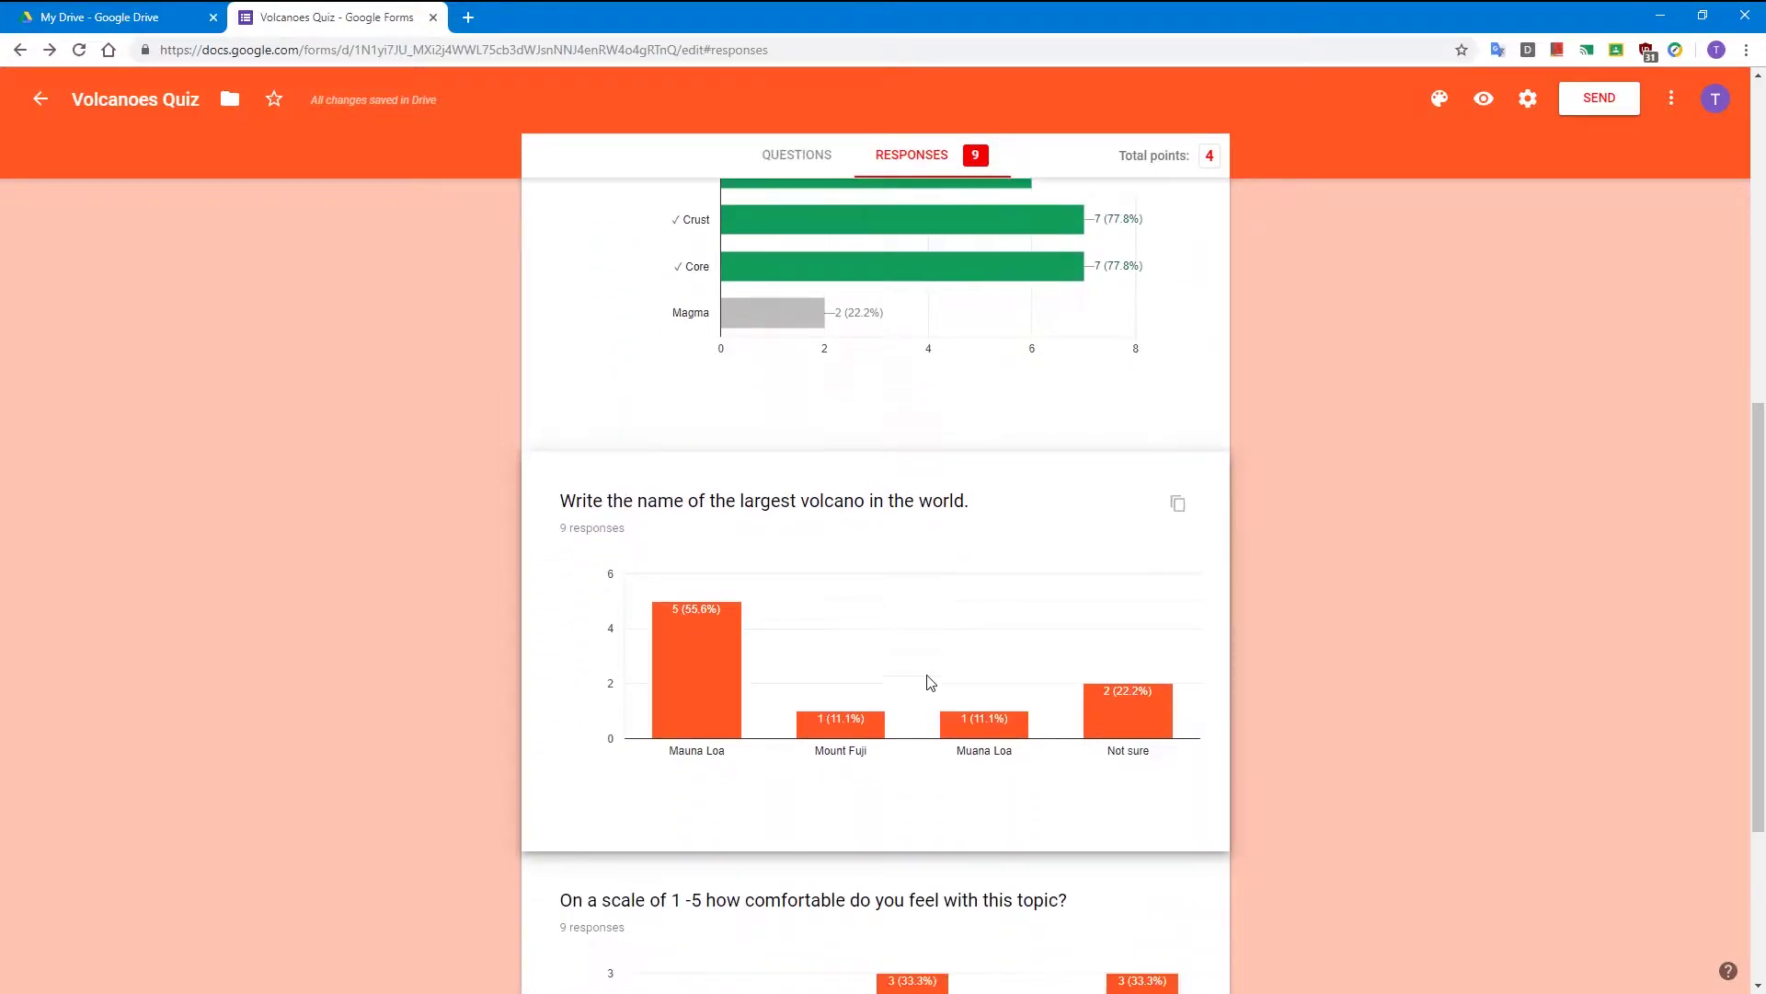
{"action": "scroll", "coordinate": [927, 681], "scroll_direction": "down", "scroll_amount": 3}
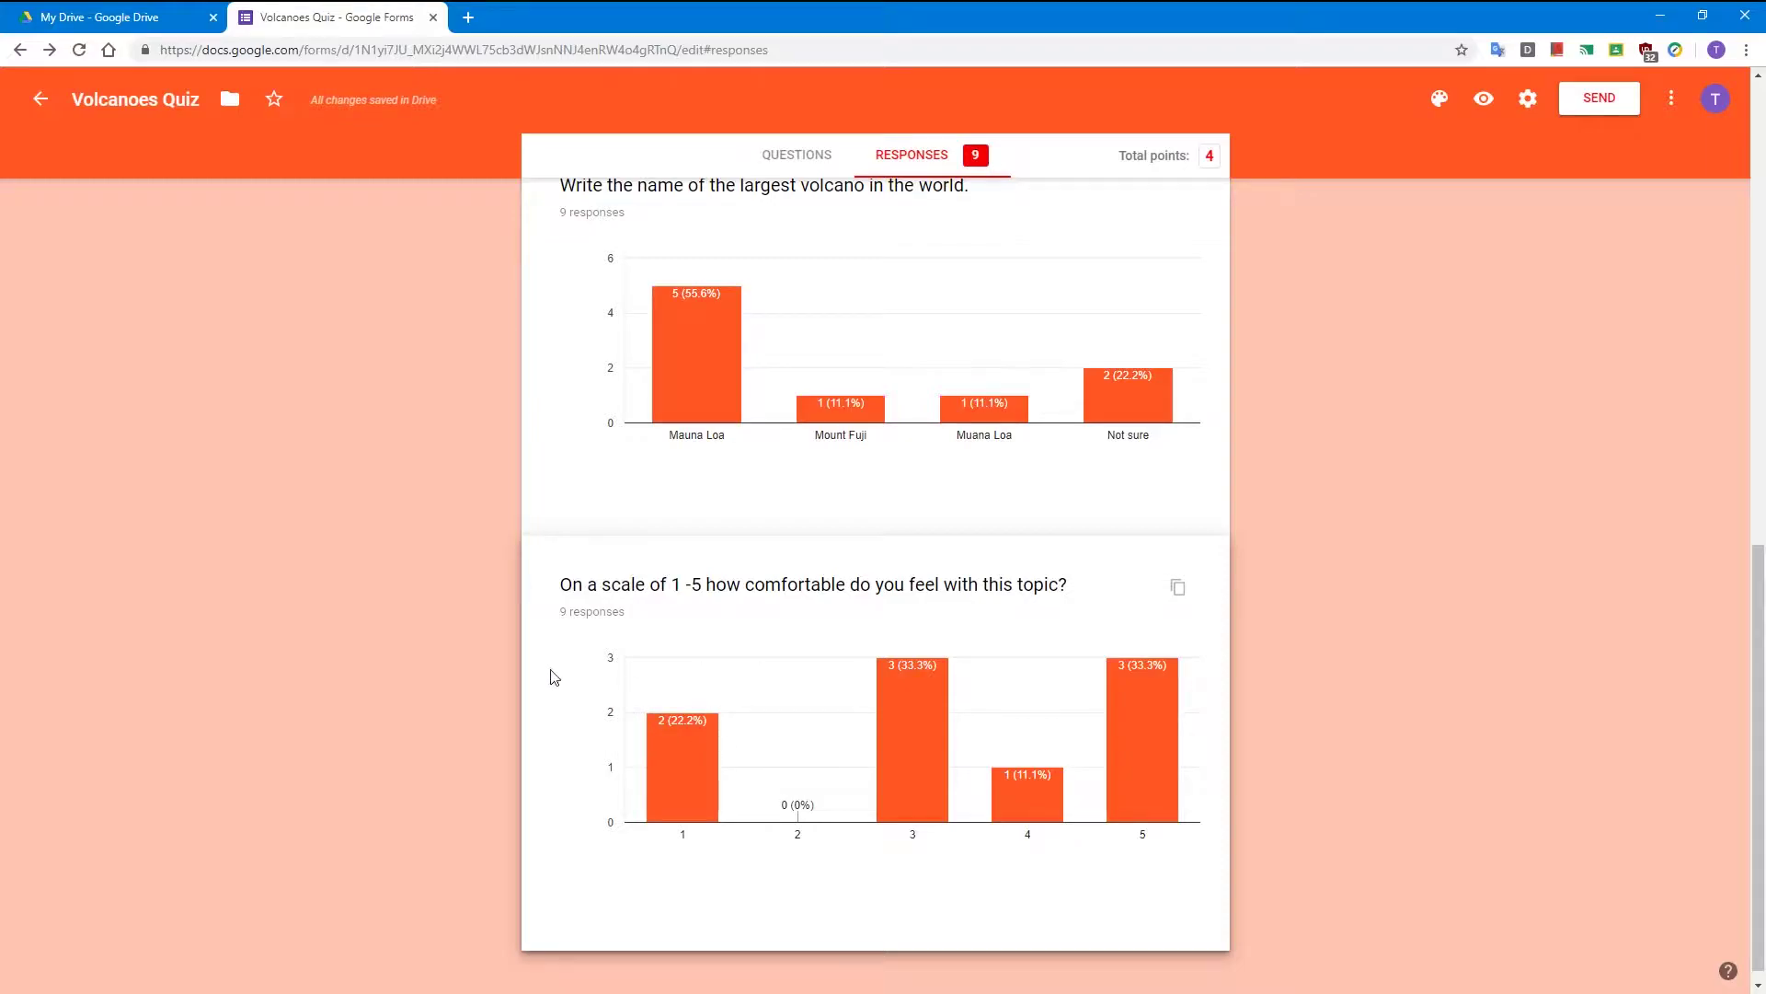
{"action": "scroll", "coordinate": [539, 671], "scroll_direction": "up", "scroll_amount": 9}
{"action": "scroll", "coordinate": [539, 671], "scroll_direction": "up", "scroll_amount": 2}
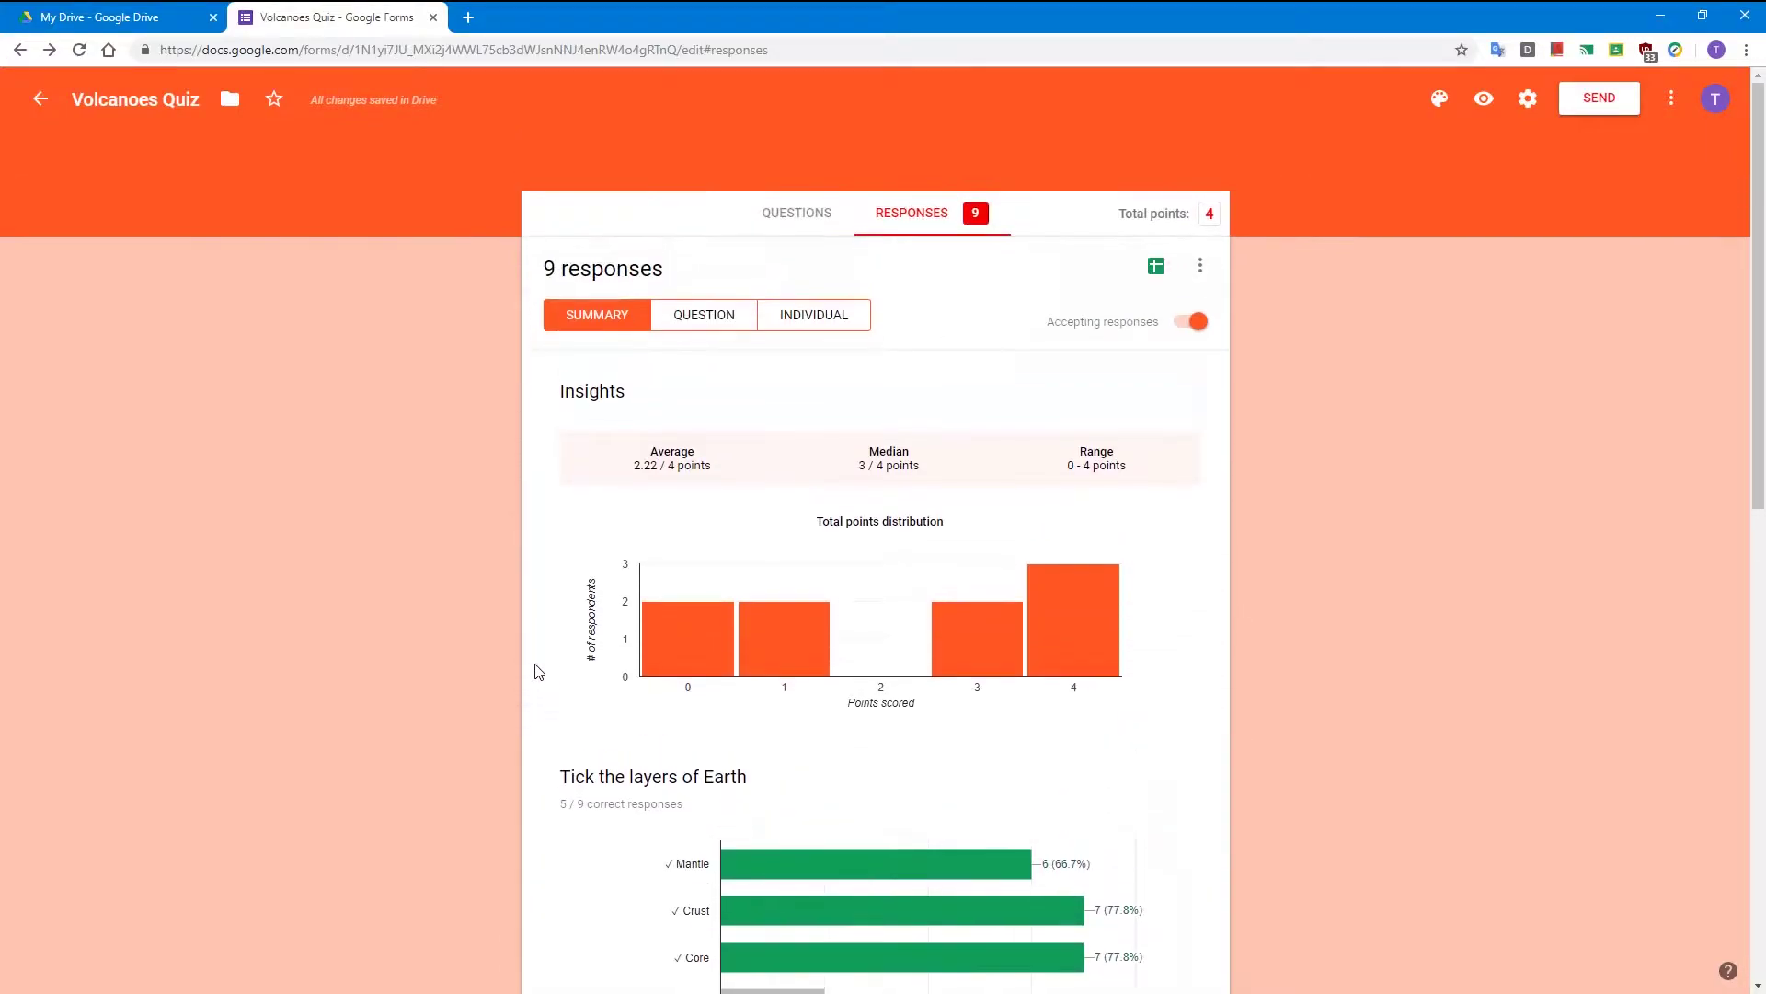
Step: In the per-question responses for "Tick the layers of Earth", give 2 points each to the Crust-Core answer and the Mantle-Crust-Magma answer
{"action": "left_click", "coordinate": [714, 324]}
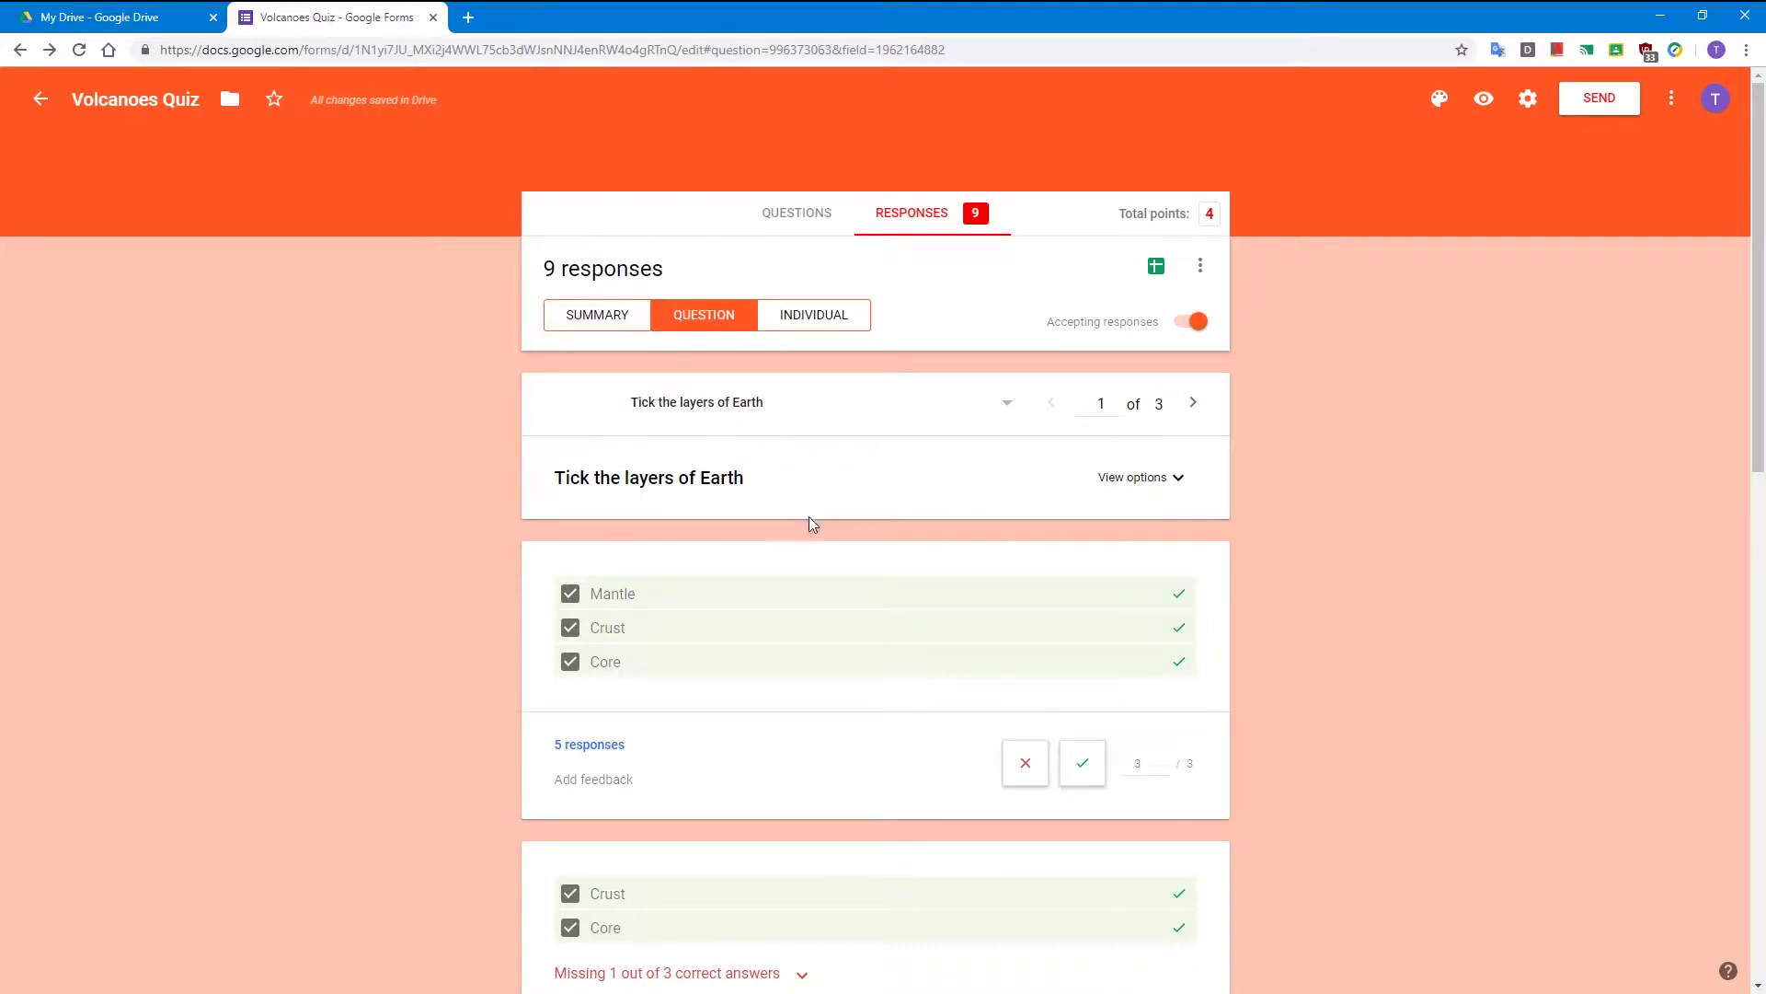
{"action": "scroll", "coordinate": [891, 657], "scroll_direction": "down", "scroll_amount": 1}
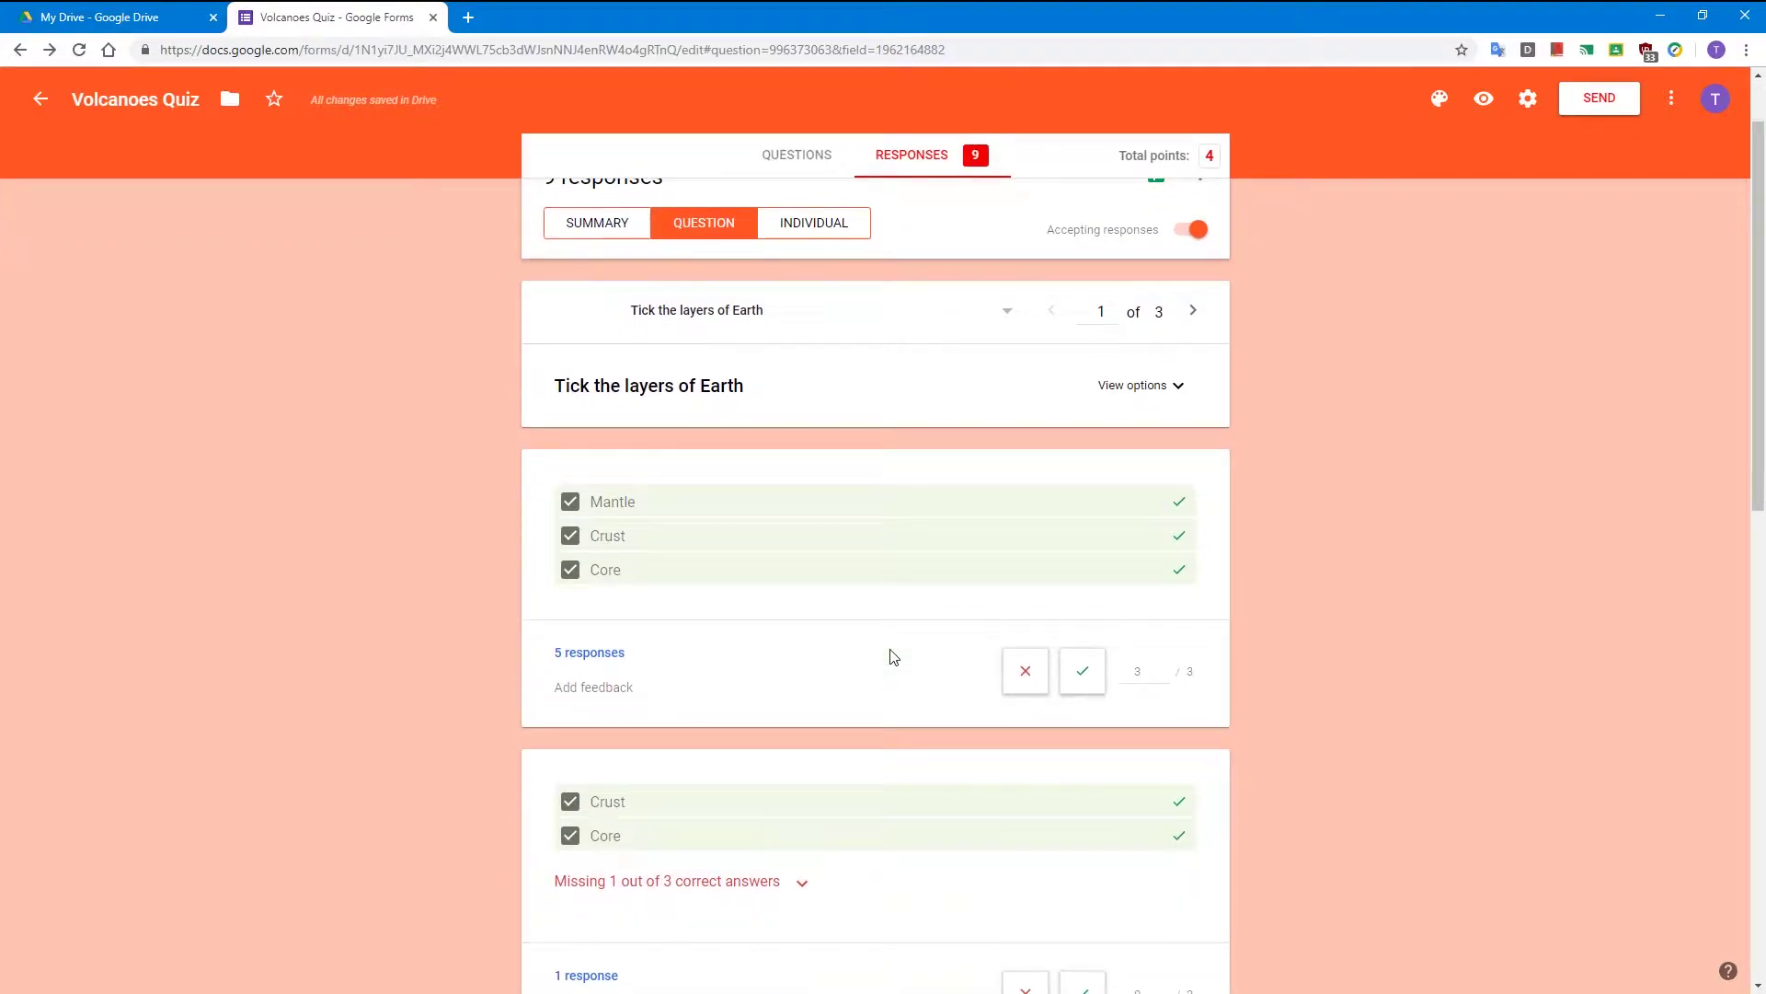
{"action": "scroll", "coordinate": [891, 657], "scroll_direction": "down", "scroll_amount": 1}
{"action": "scroll", "coordinate": [890, 657], "scroll_direction": "down", "scroll_amount": 1}
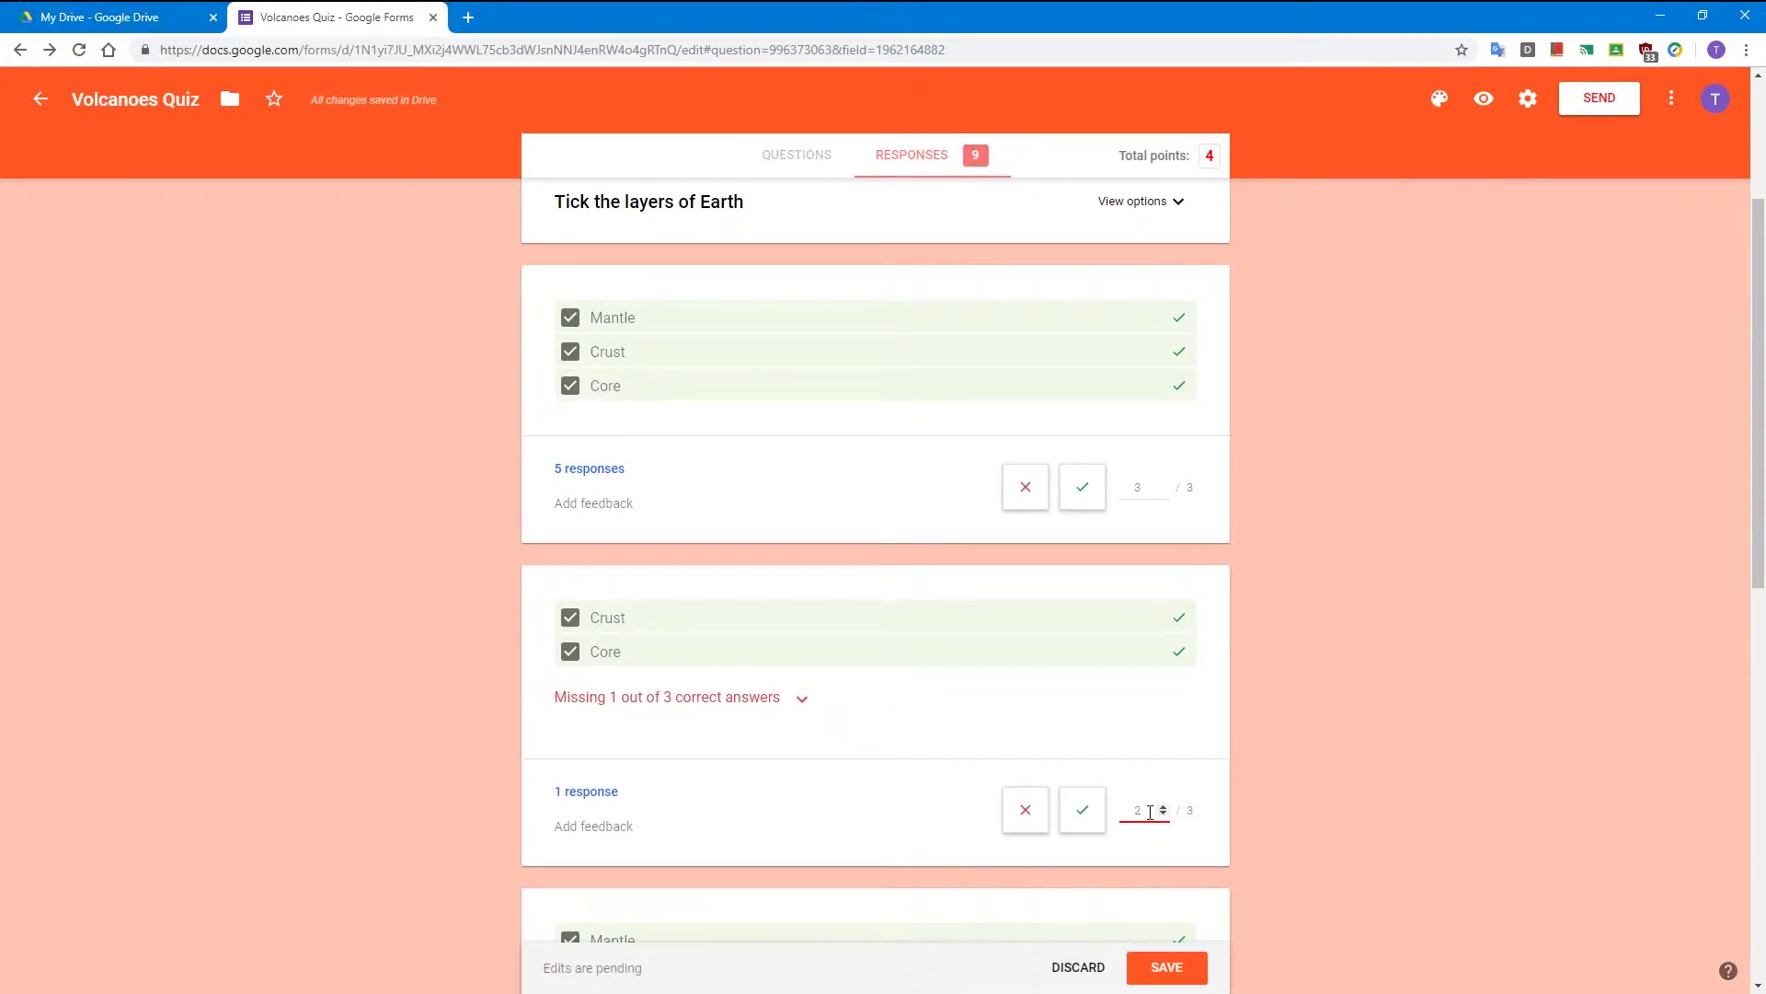
{"action": "scroll", "coordinate": [1110, 897], "scroll_direction": "down", "scroll_amount": 2}
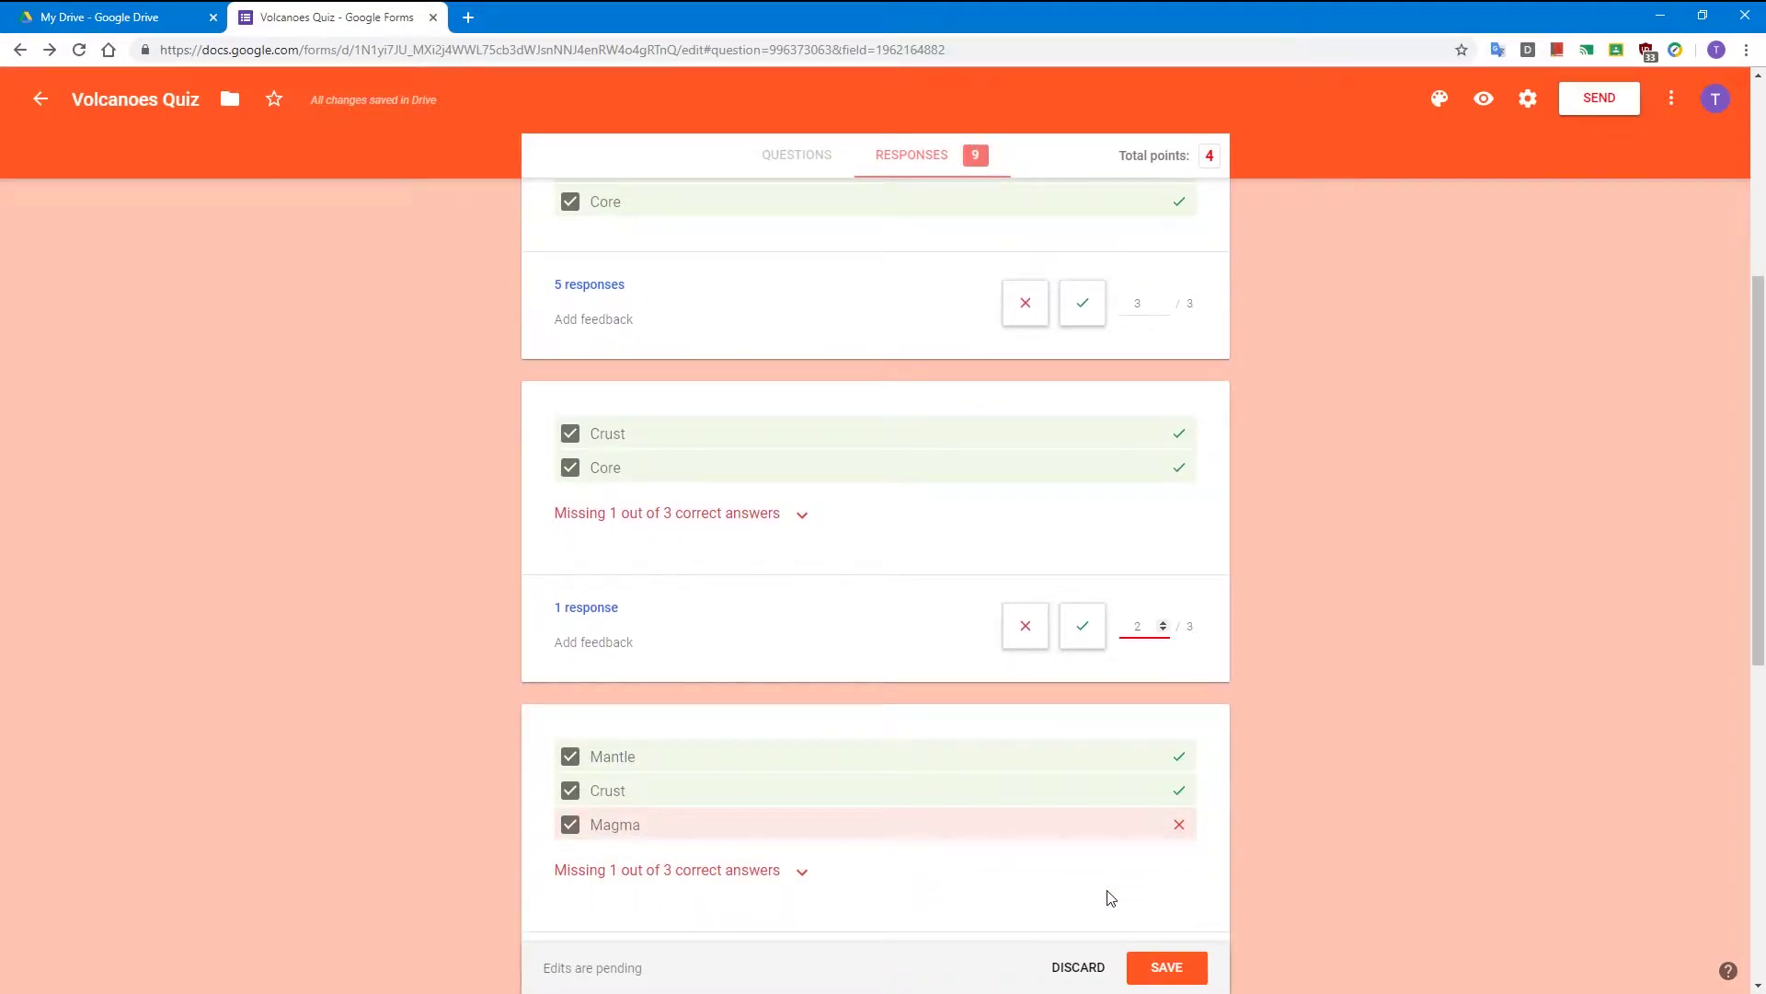
{"action": "scroll", "coordinate": [1002, 805], "scroll_direction": "down", "scroll_amount": 1}
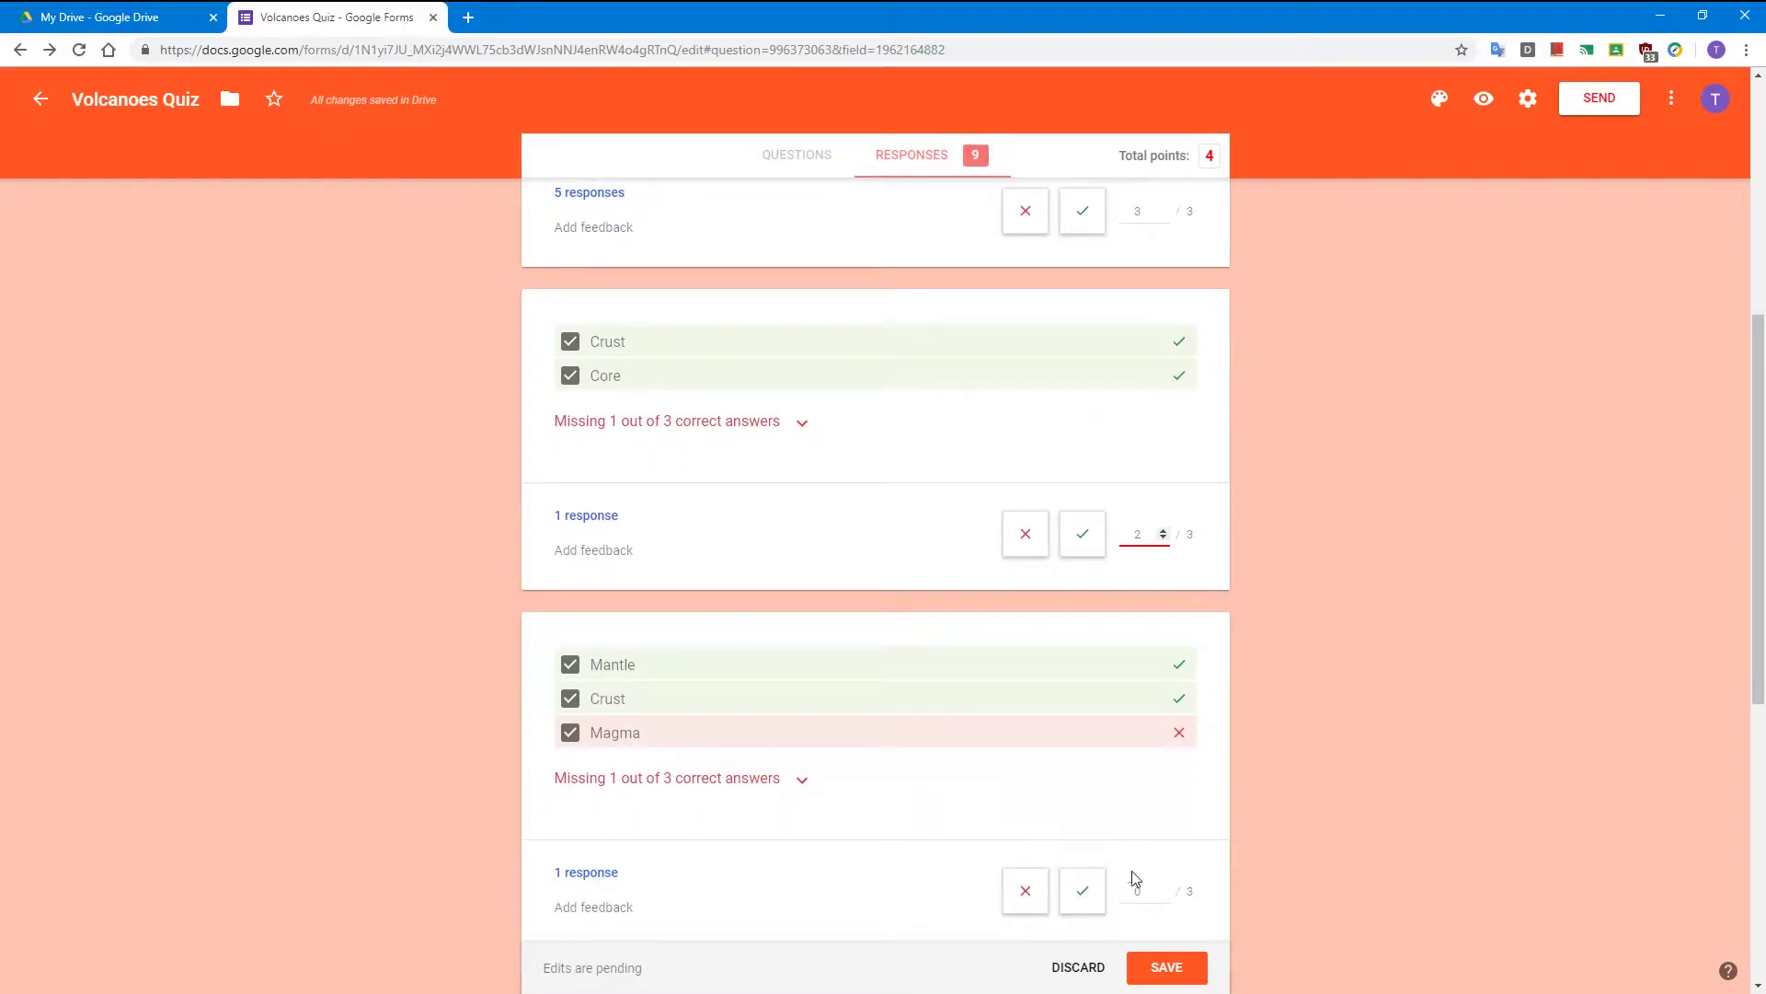
{"action": "left_click", "coordinate": [1141, 892]}
{"action": "type", "text": "2"}
Step: Give 1 point to the answer with only Core ticked and save the grading edits
{"action": "scroll", "coordinate": [1266, 903], "scroll_direction": "down", "scroll_amount": 6}
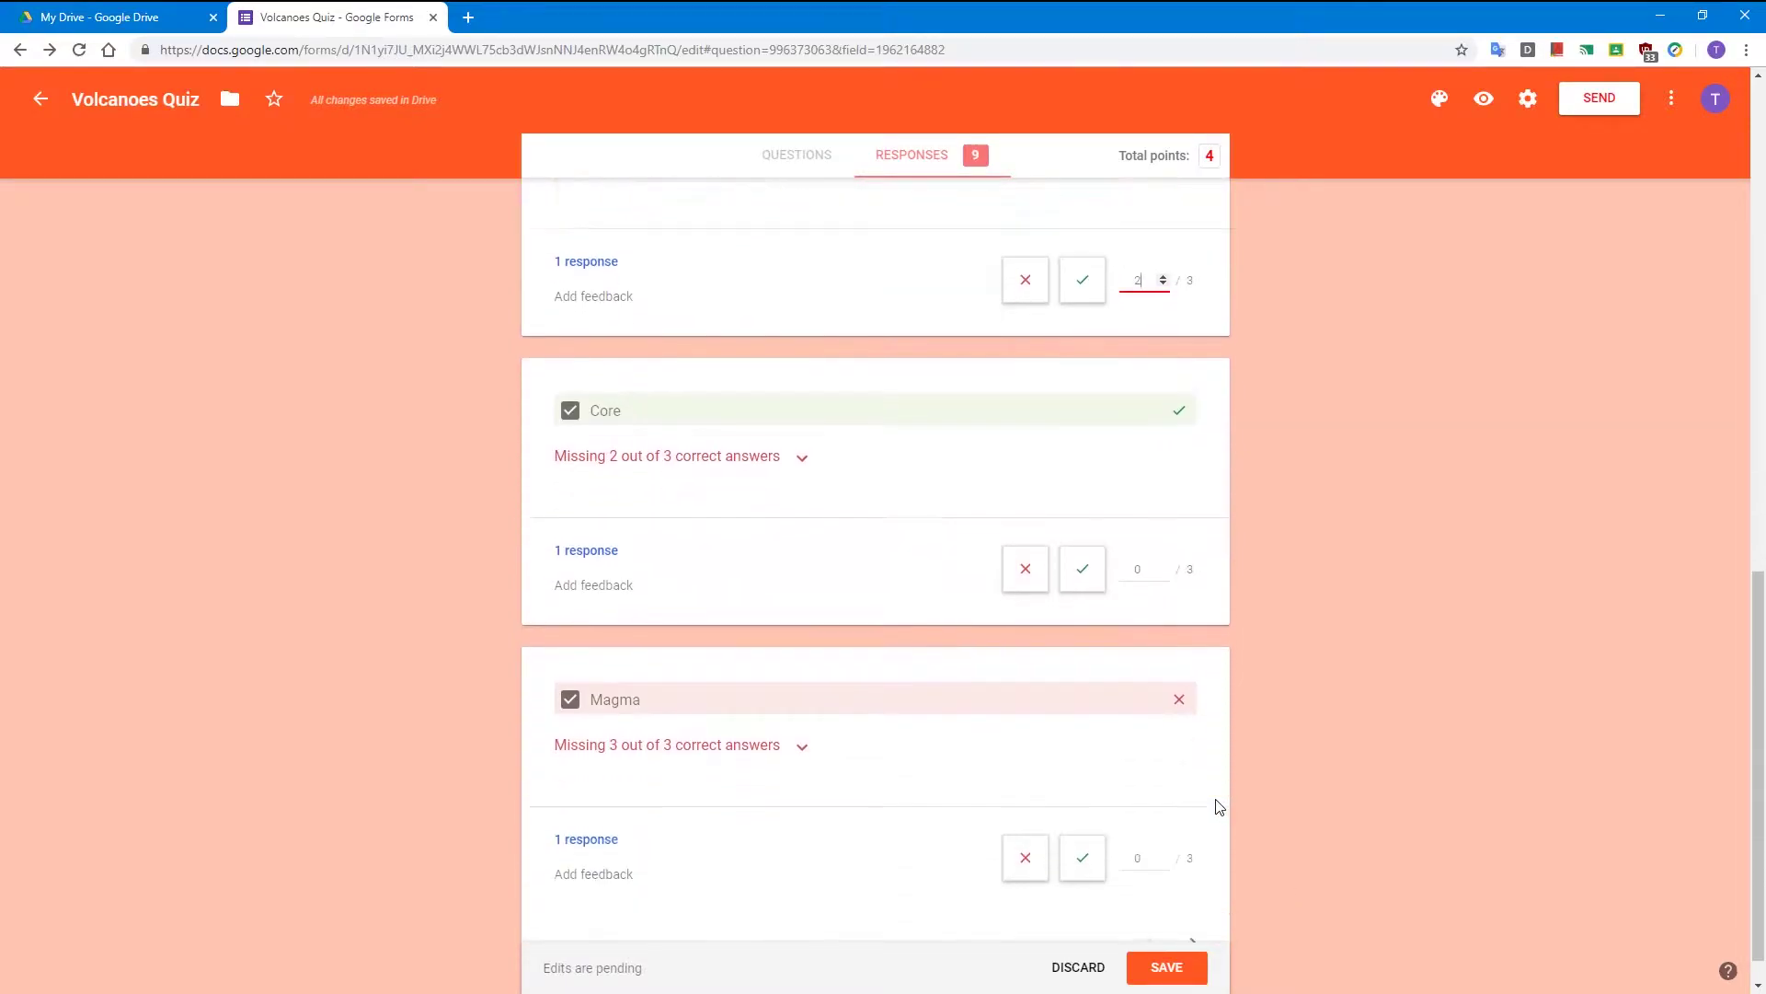
{"action": "scroll", "coordinate": [1219, 807], "scroll_direction": "down", "scroll_amount": 1}
{"action": "left_click", "coordinate": [1150, 529]}
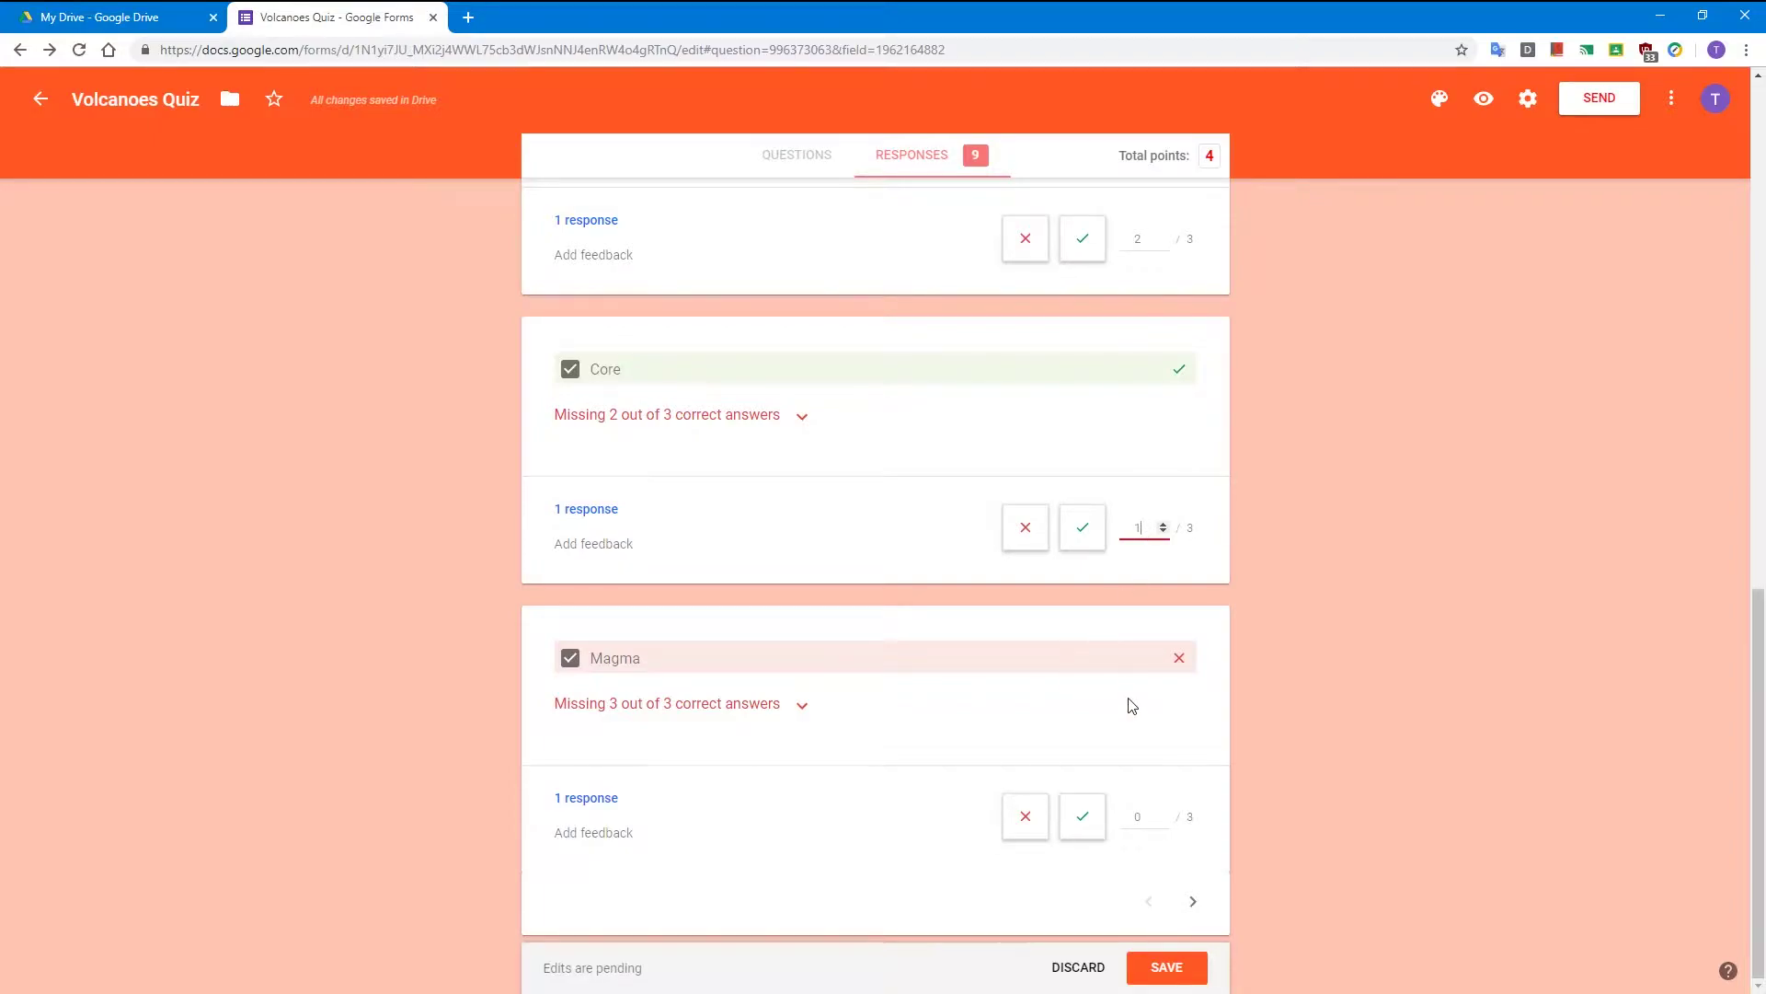
{"action": "left_click", "coordinate": [1181, 966]}
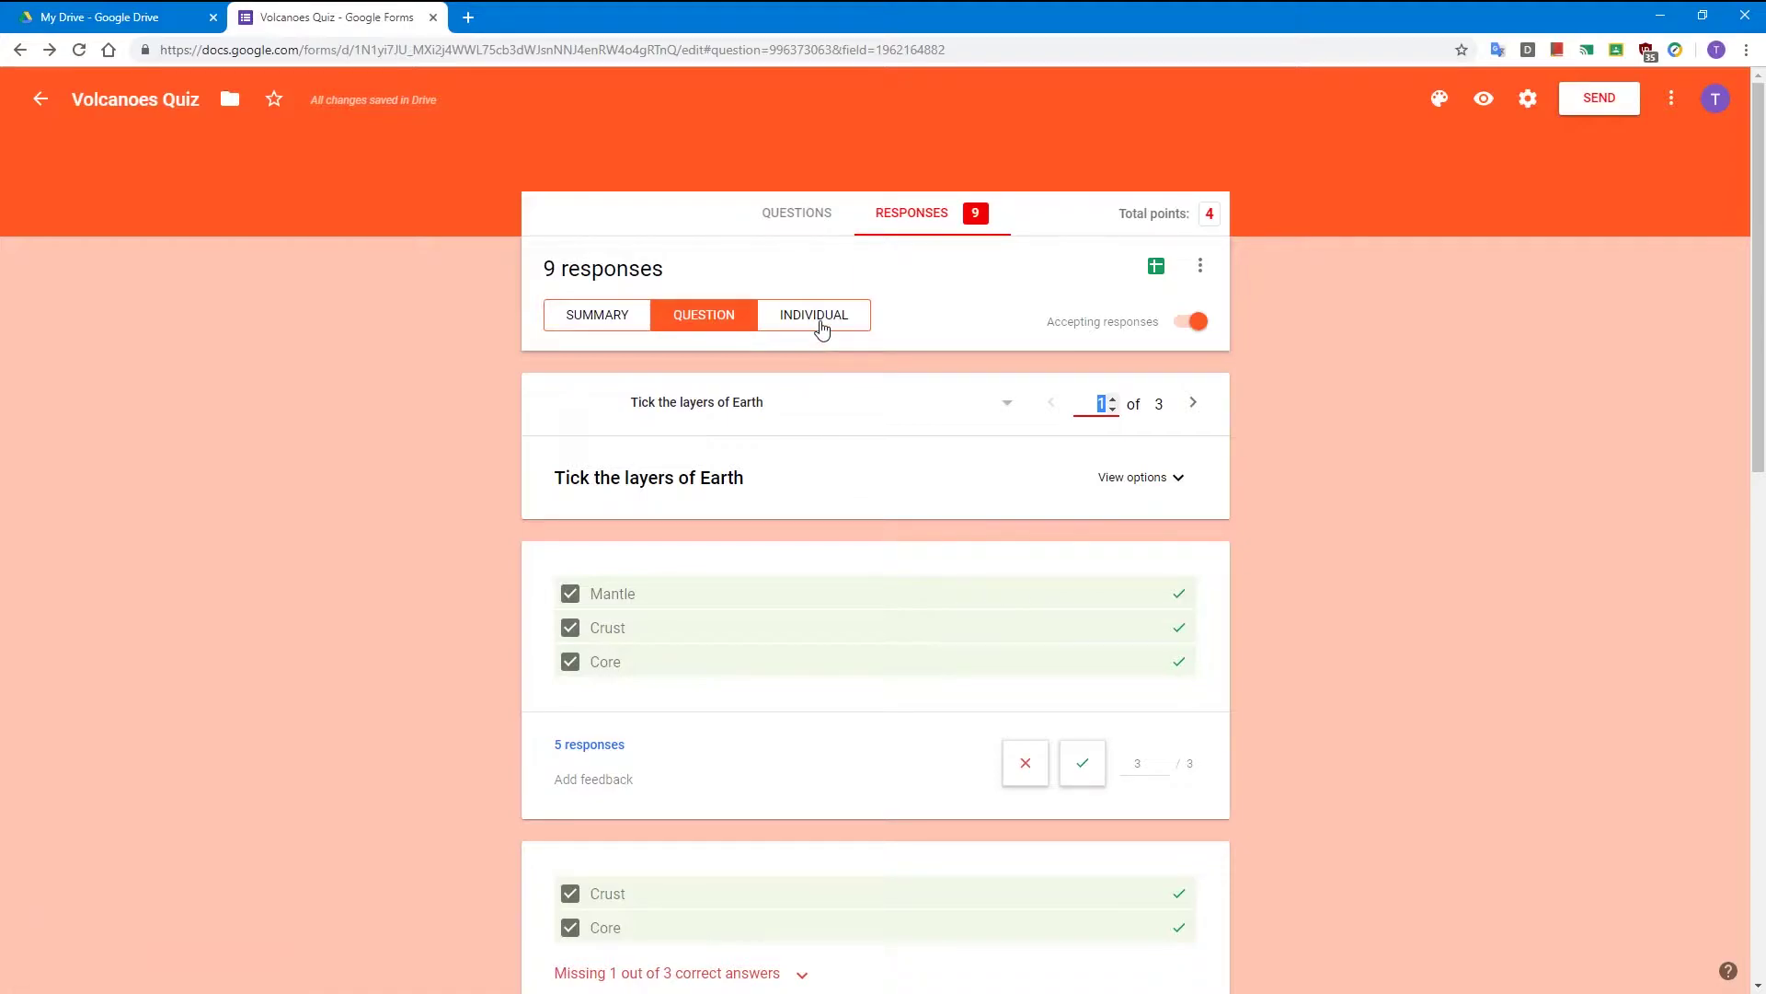
Step: Mark the misspelled answer "Muana Loa" as correct for the question about the largest volcano in the world
{"action": "left_click", "coordinate": [1193, 405]}
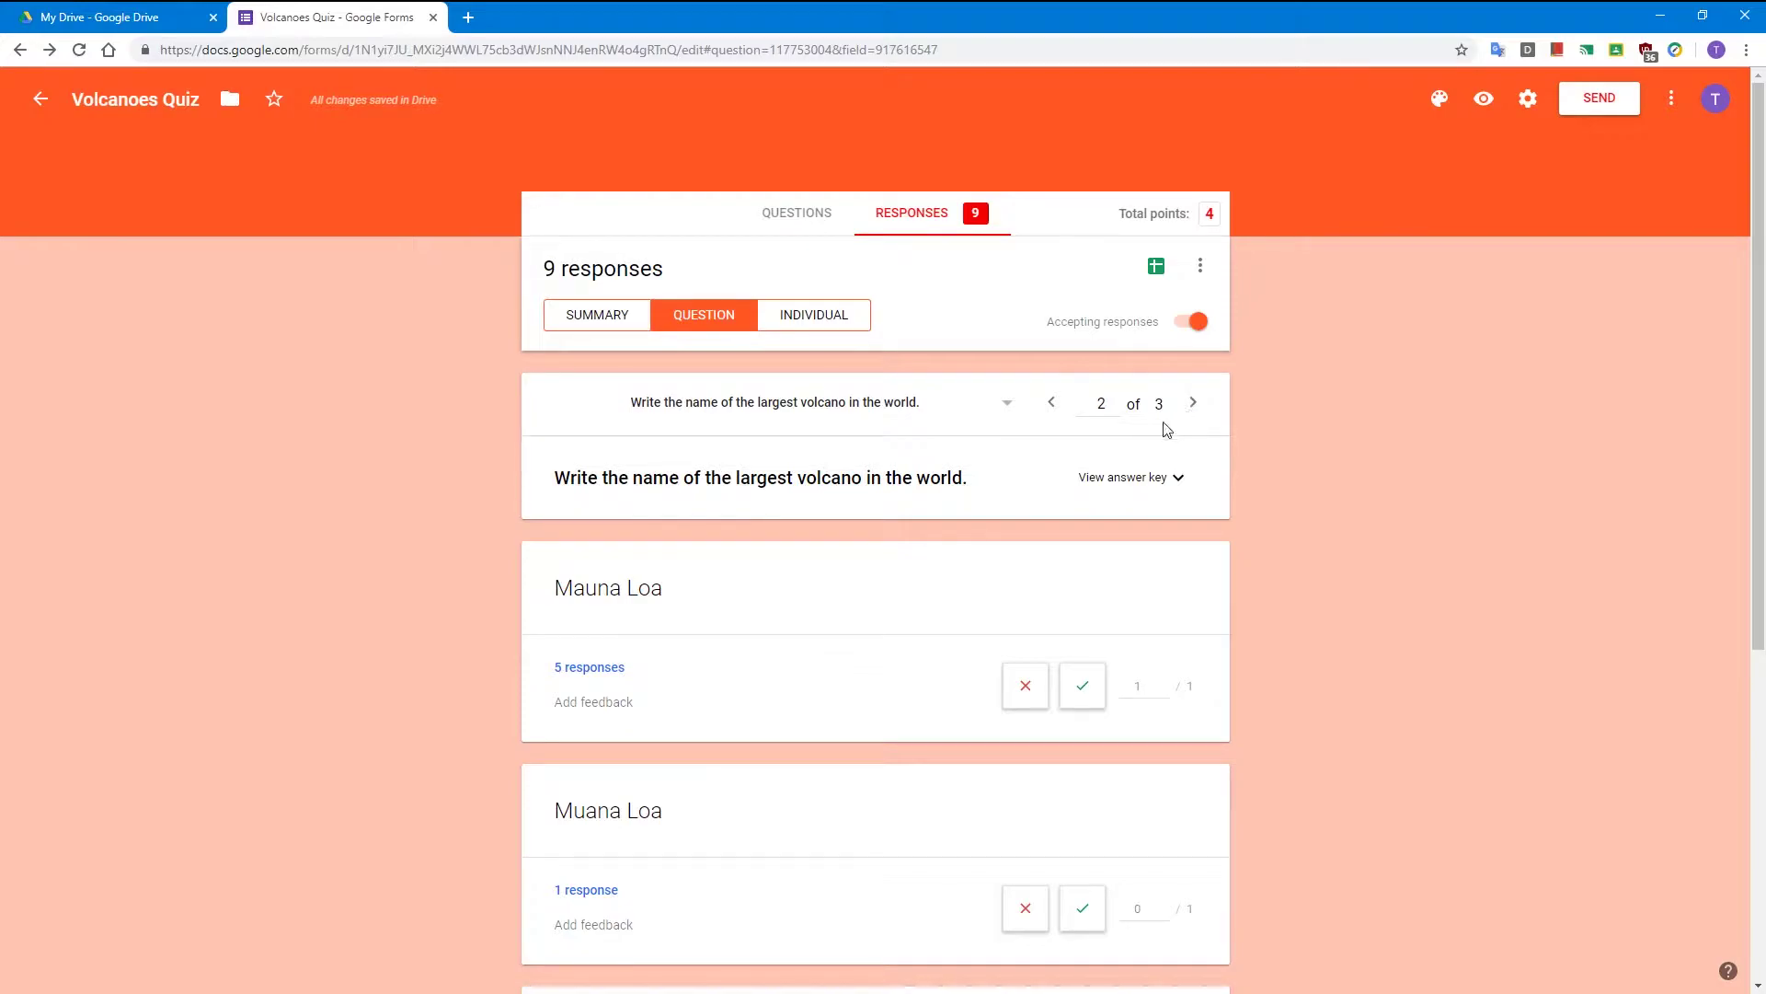
{"action": "scroll", "coordinate": [883, 594], "scroll_direction": "down", "scroll_amount": 3}
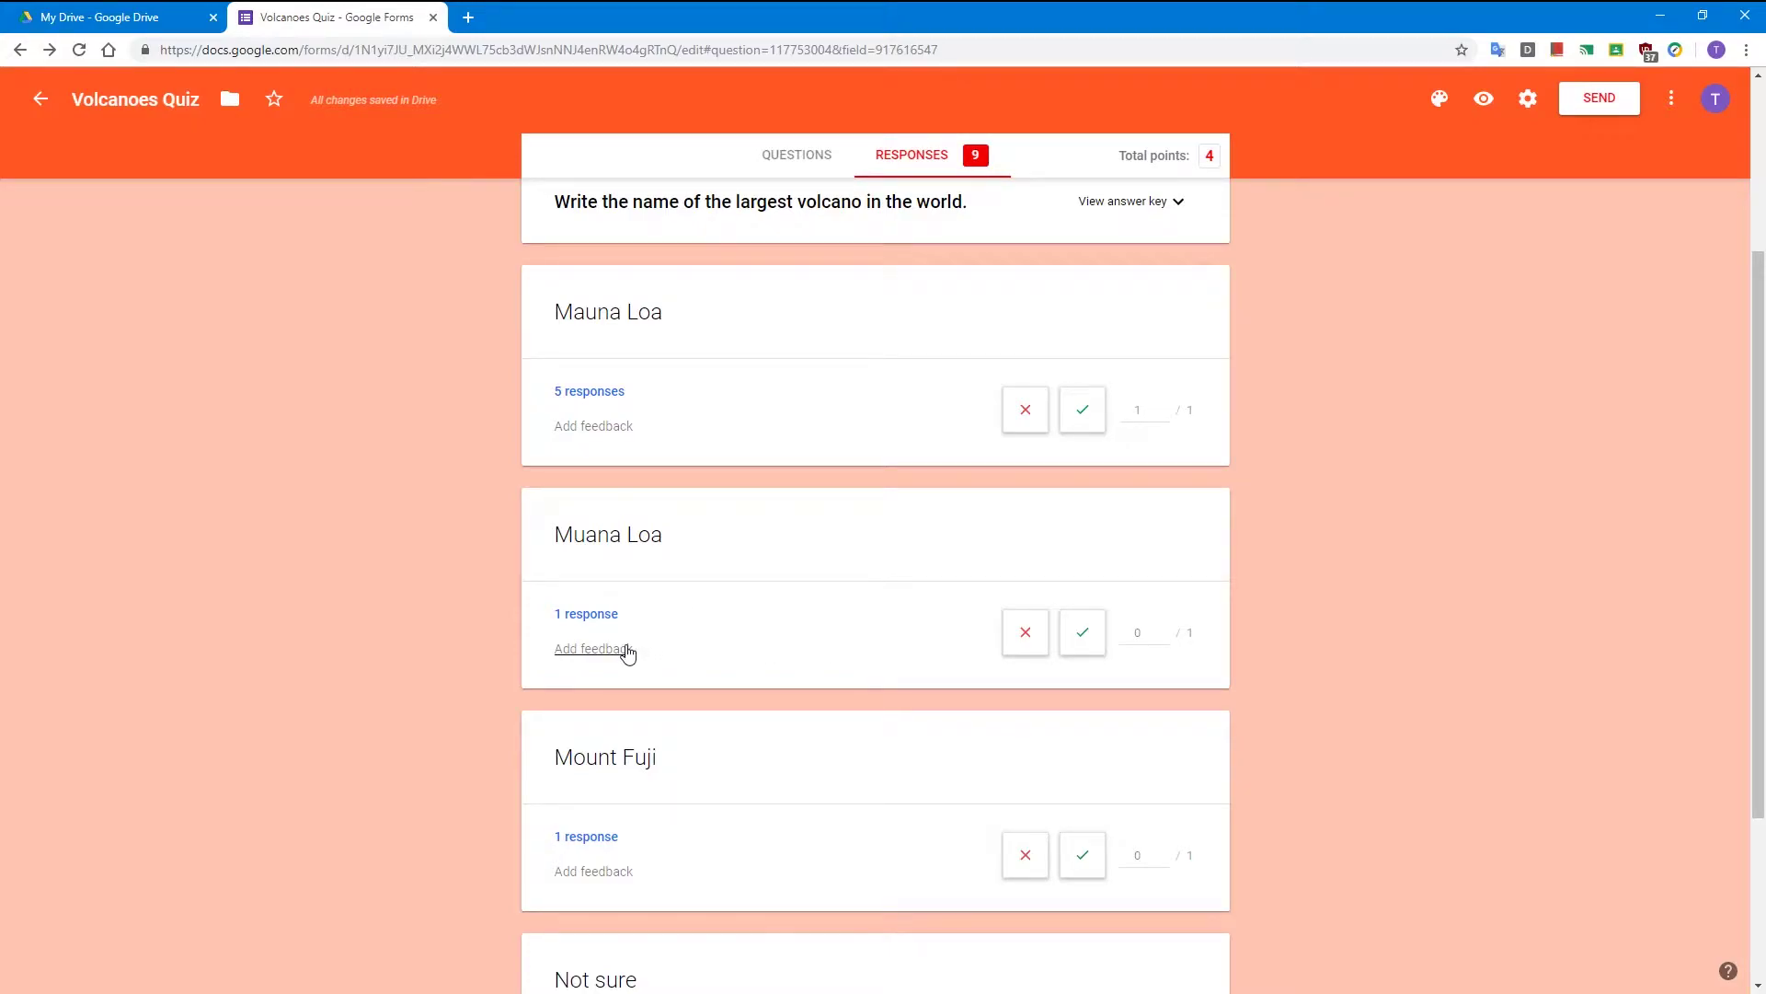
{"action": "left_click", "coordinate": [1083, 636]}
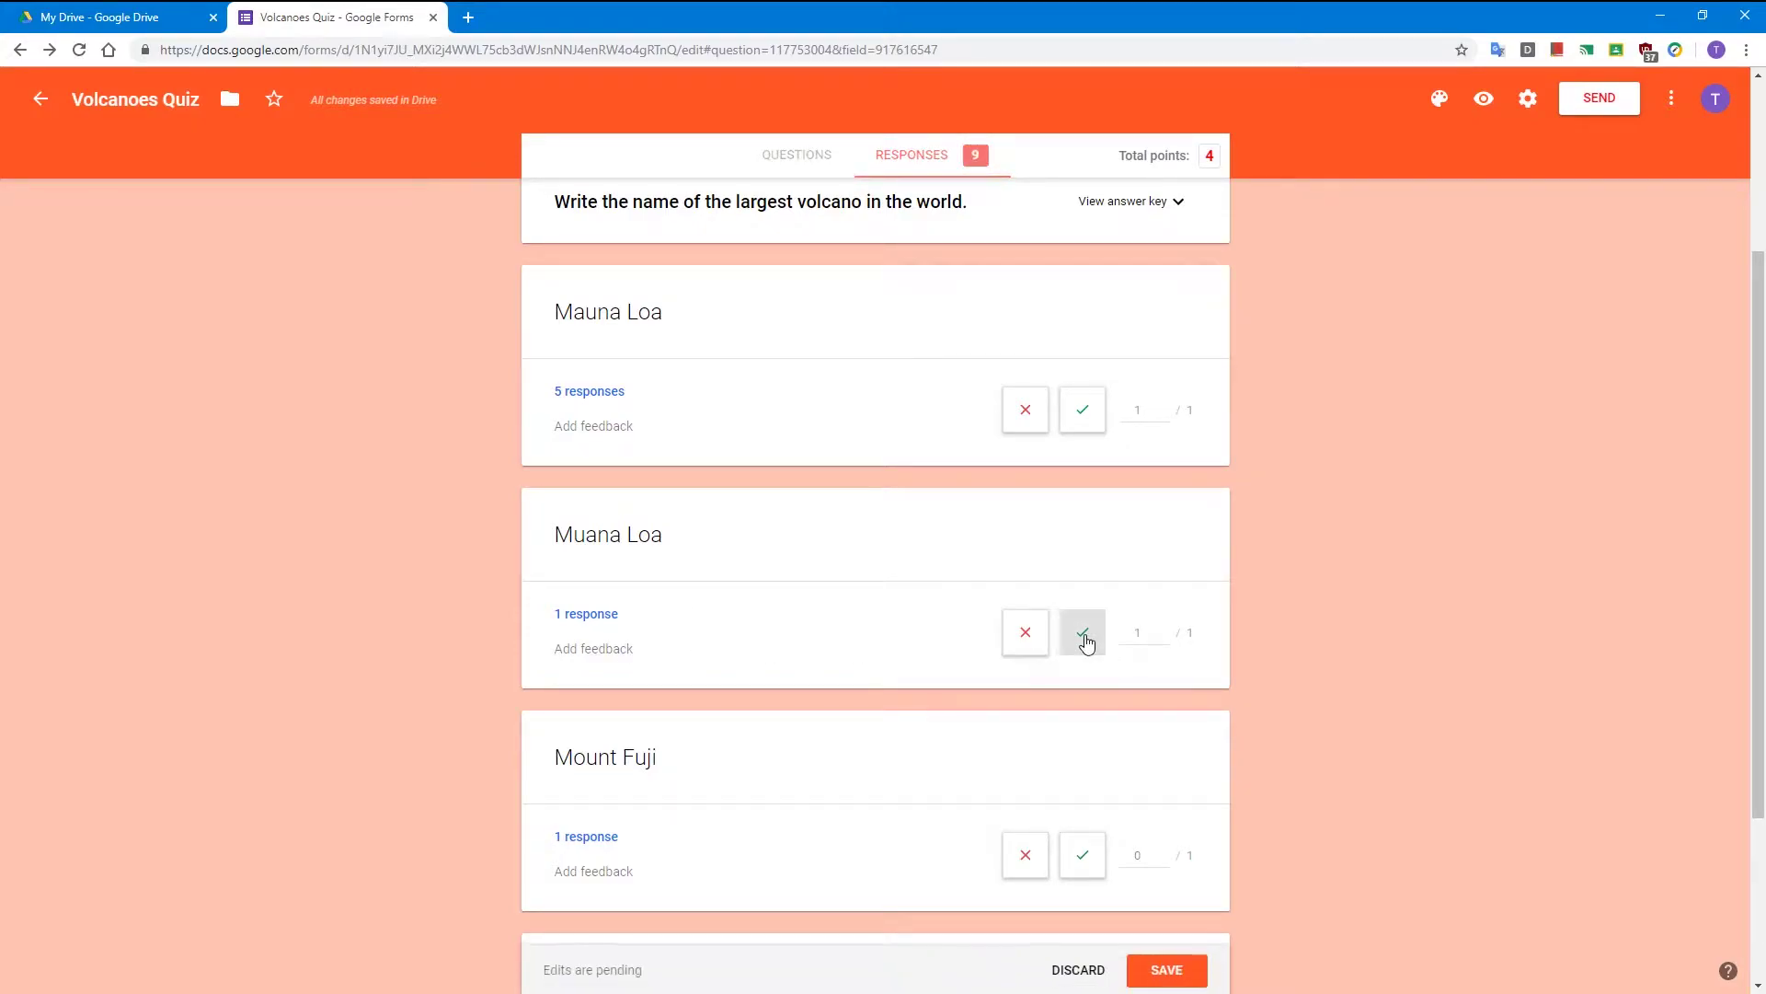
Step: Add the feedback "Correct! But check spelling next time." to the "Muana Loa" answer and save the grading edits
{"action": "left_click", "coordinate": [633, 649]}
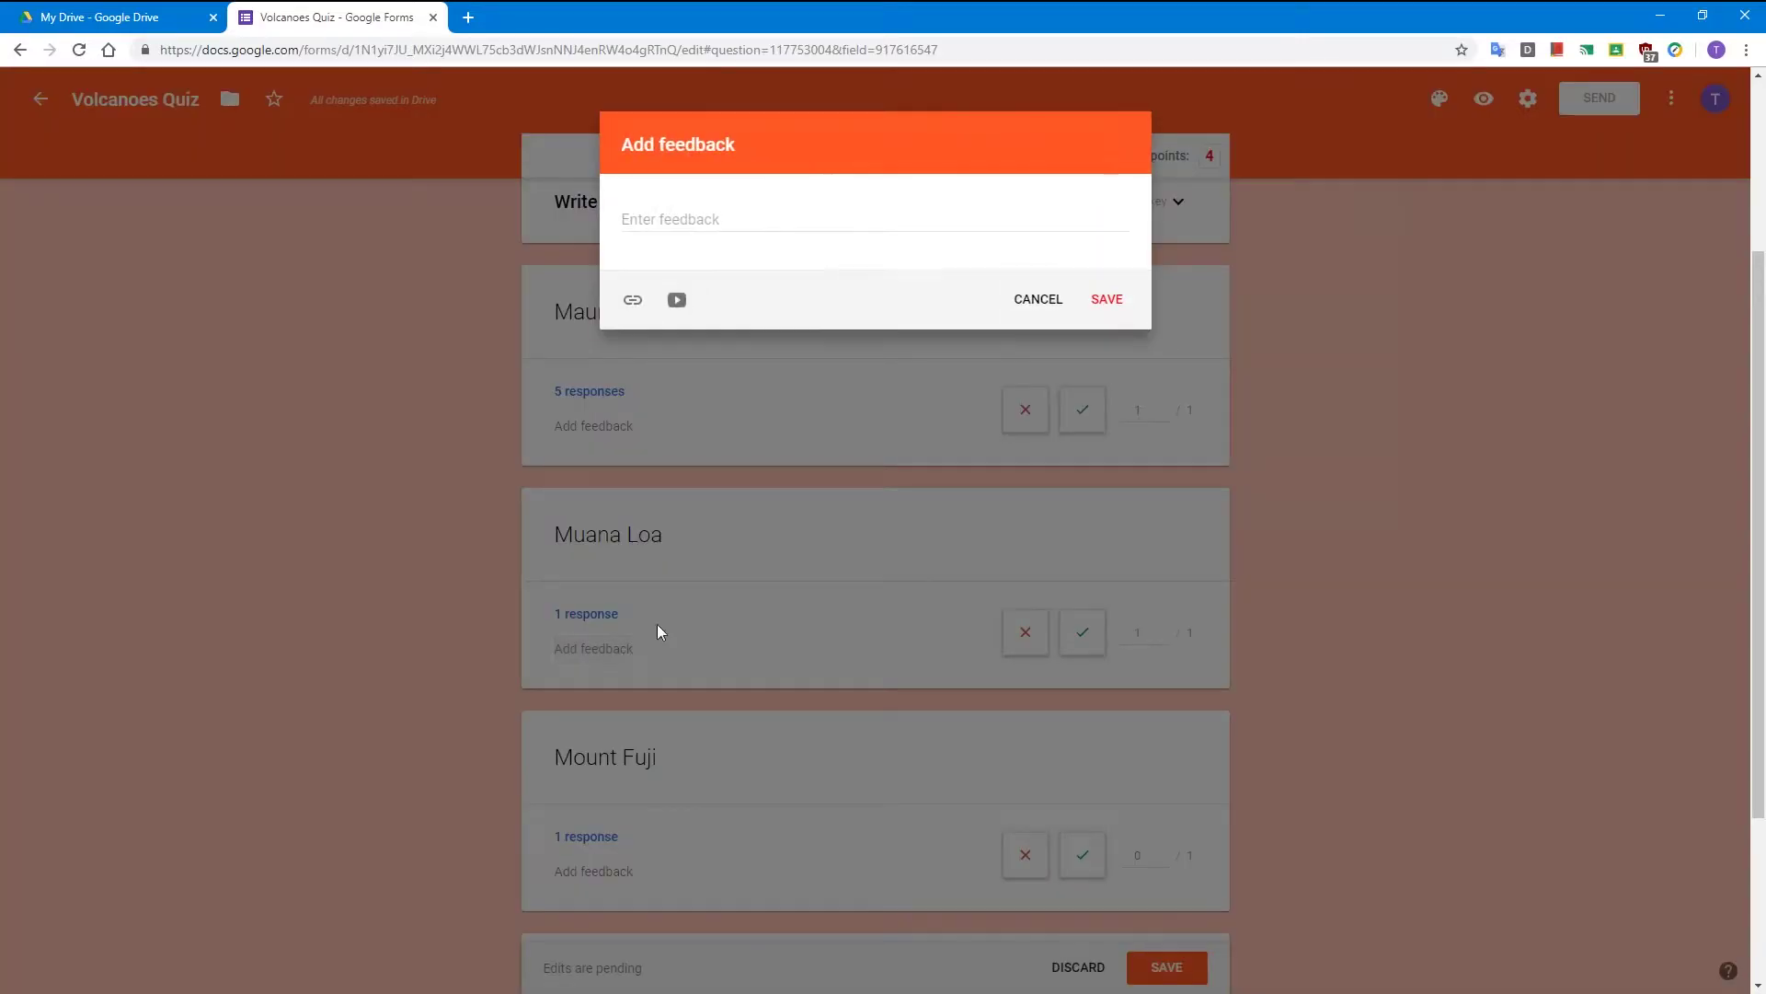
{"action": "left_click", "coordinate": [828, 222]}
{"action": "type", "text": "Correct!"}
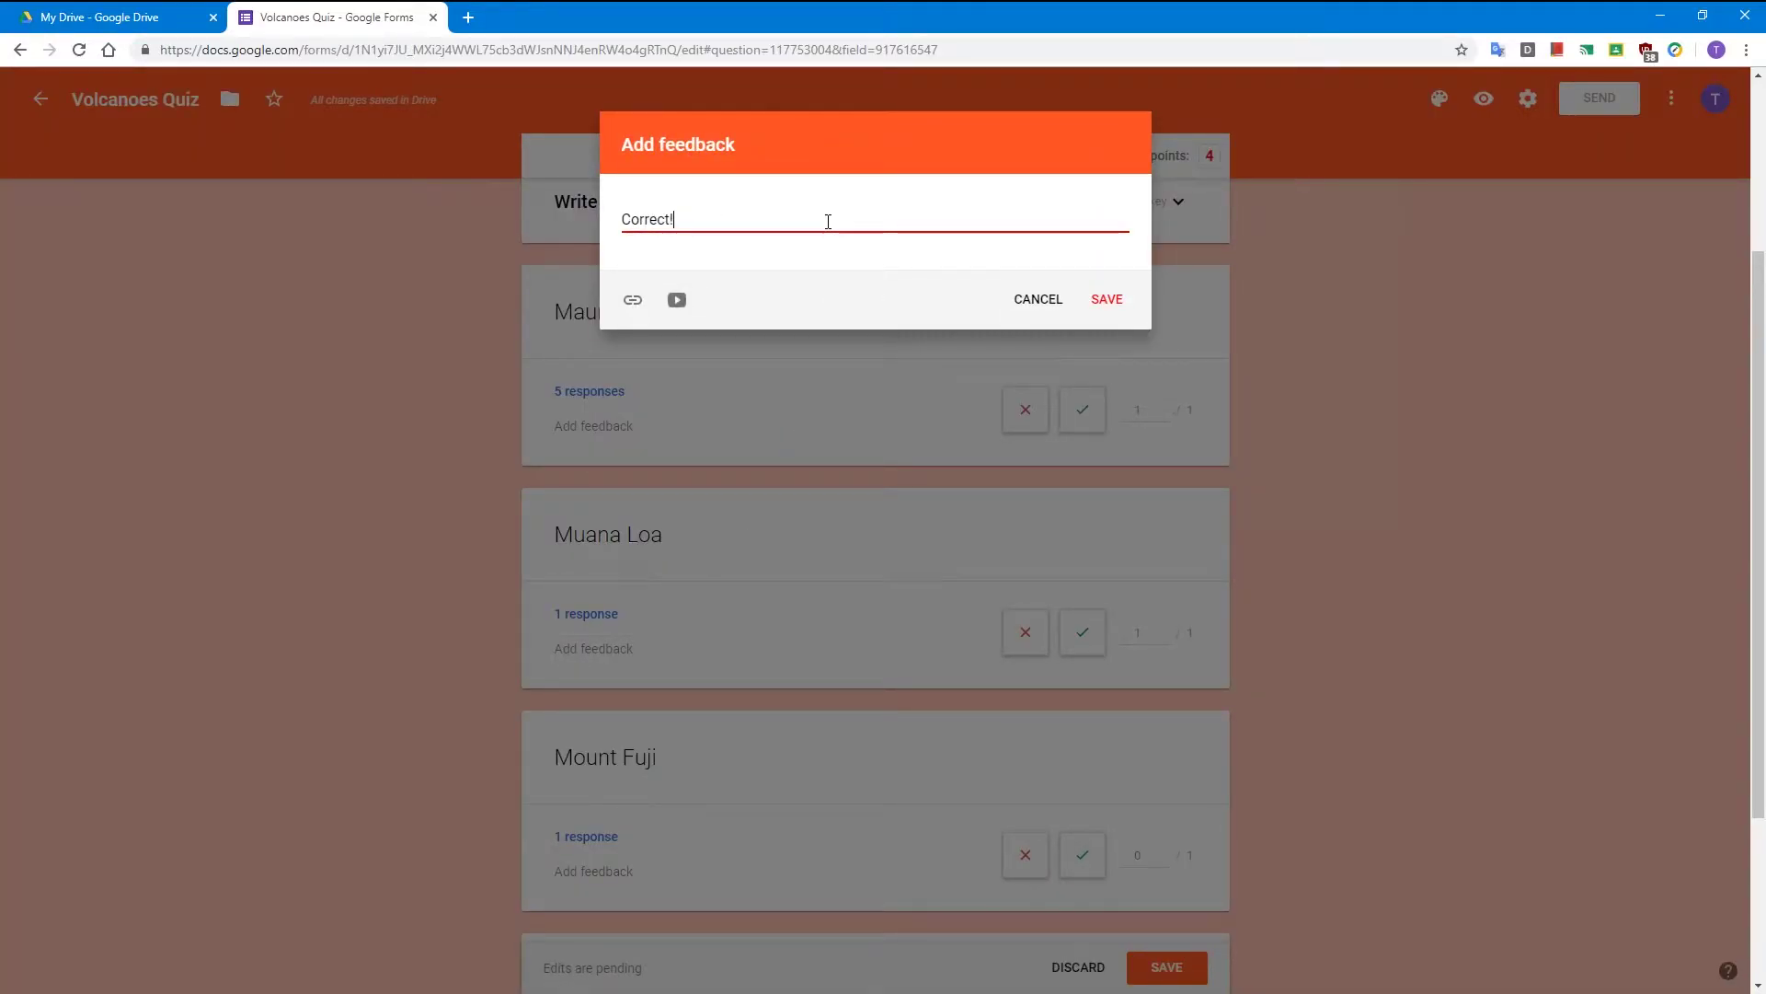
{"action": "type", "text": " But check spelling next time."}
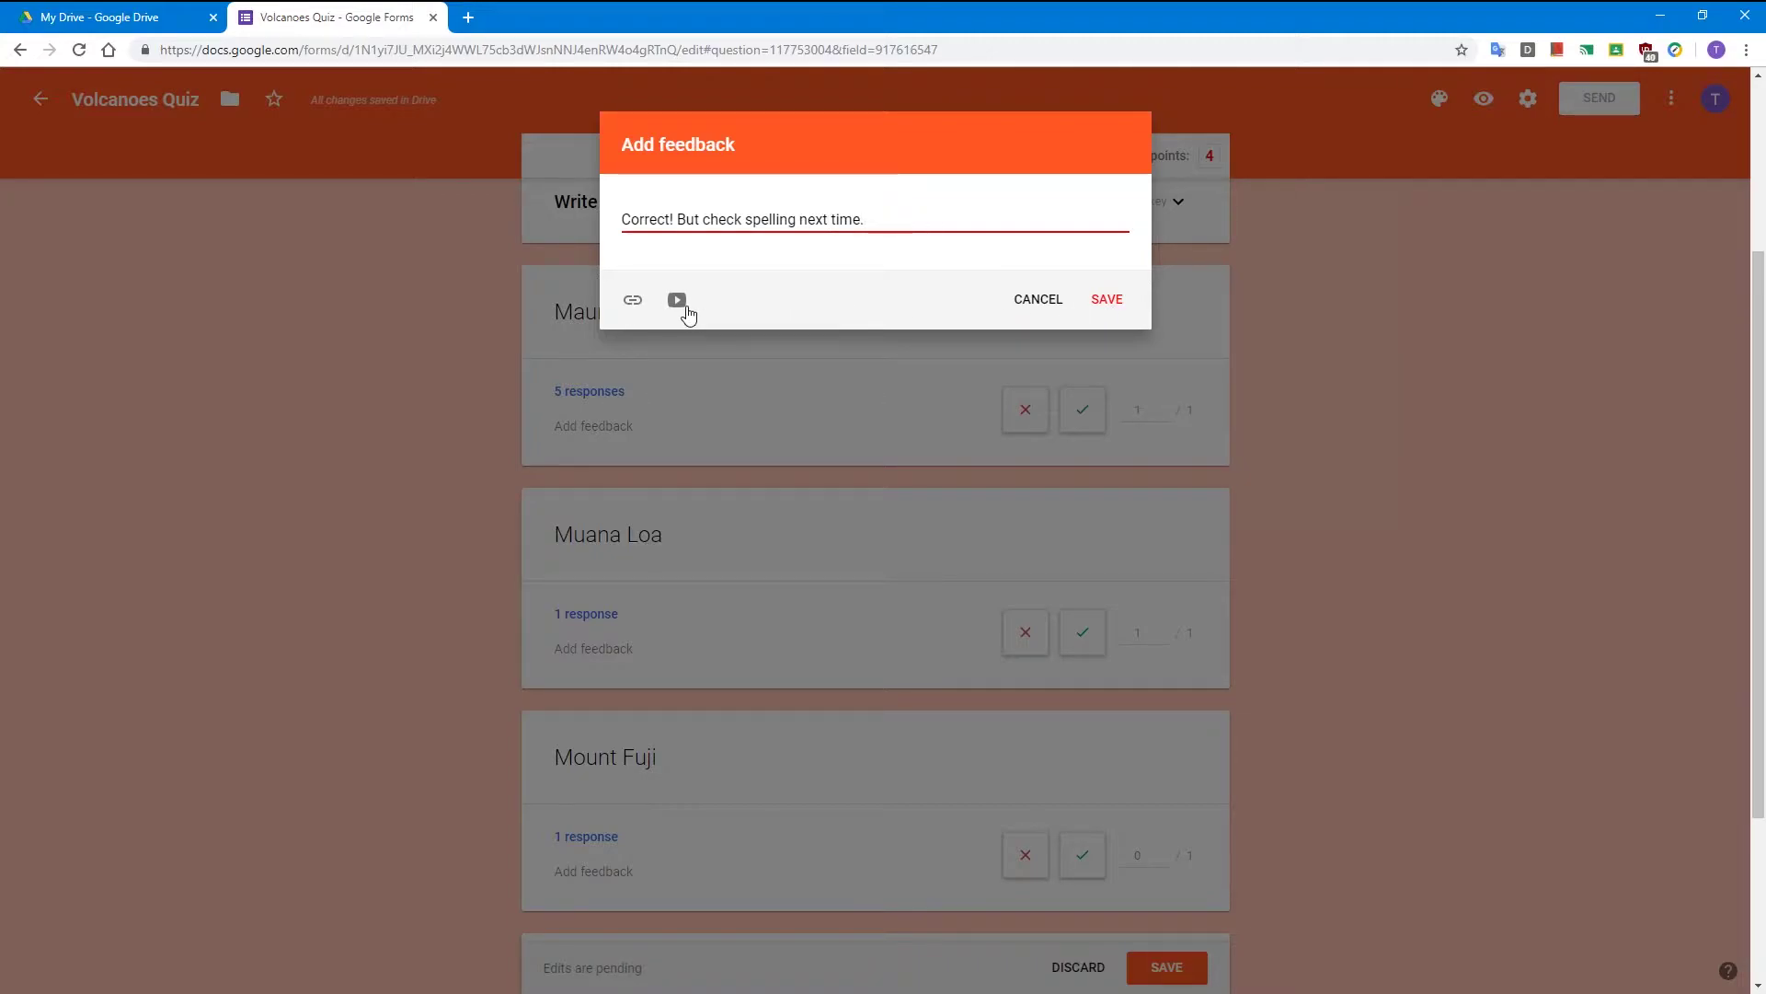
{"action": "left_click", "coordinate": [1109, 304]}
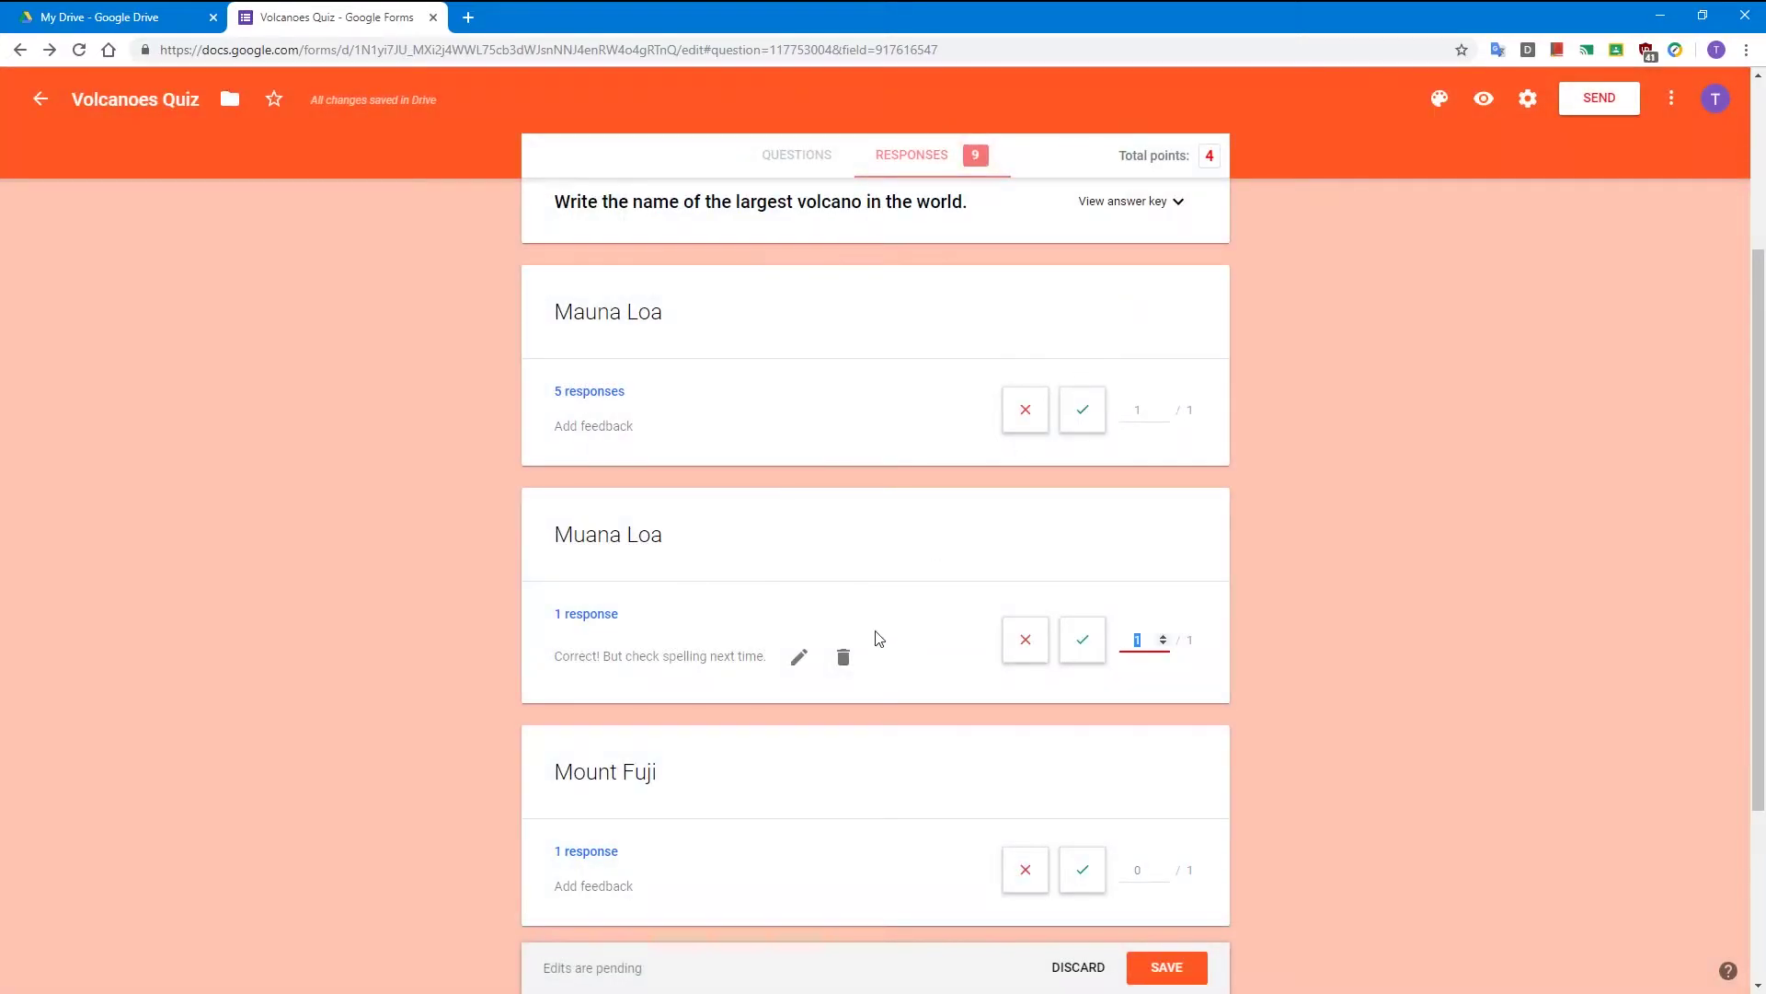
{"action": "scroll", "coordinate": [875, 642], "scroll_direction": "down", "scroll_amount": 3}
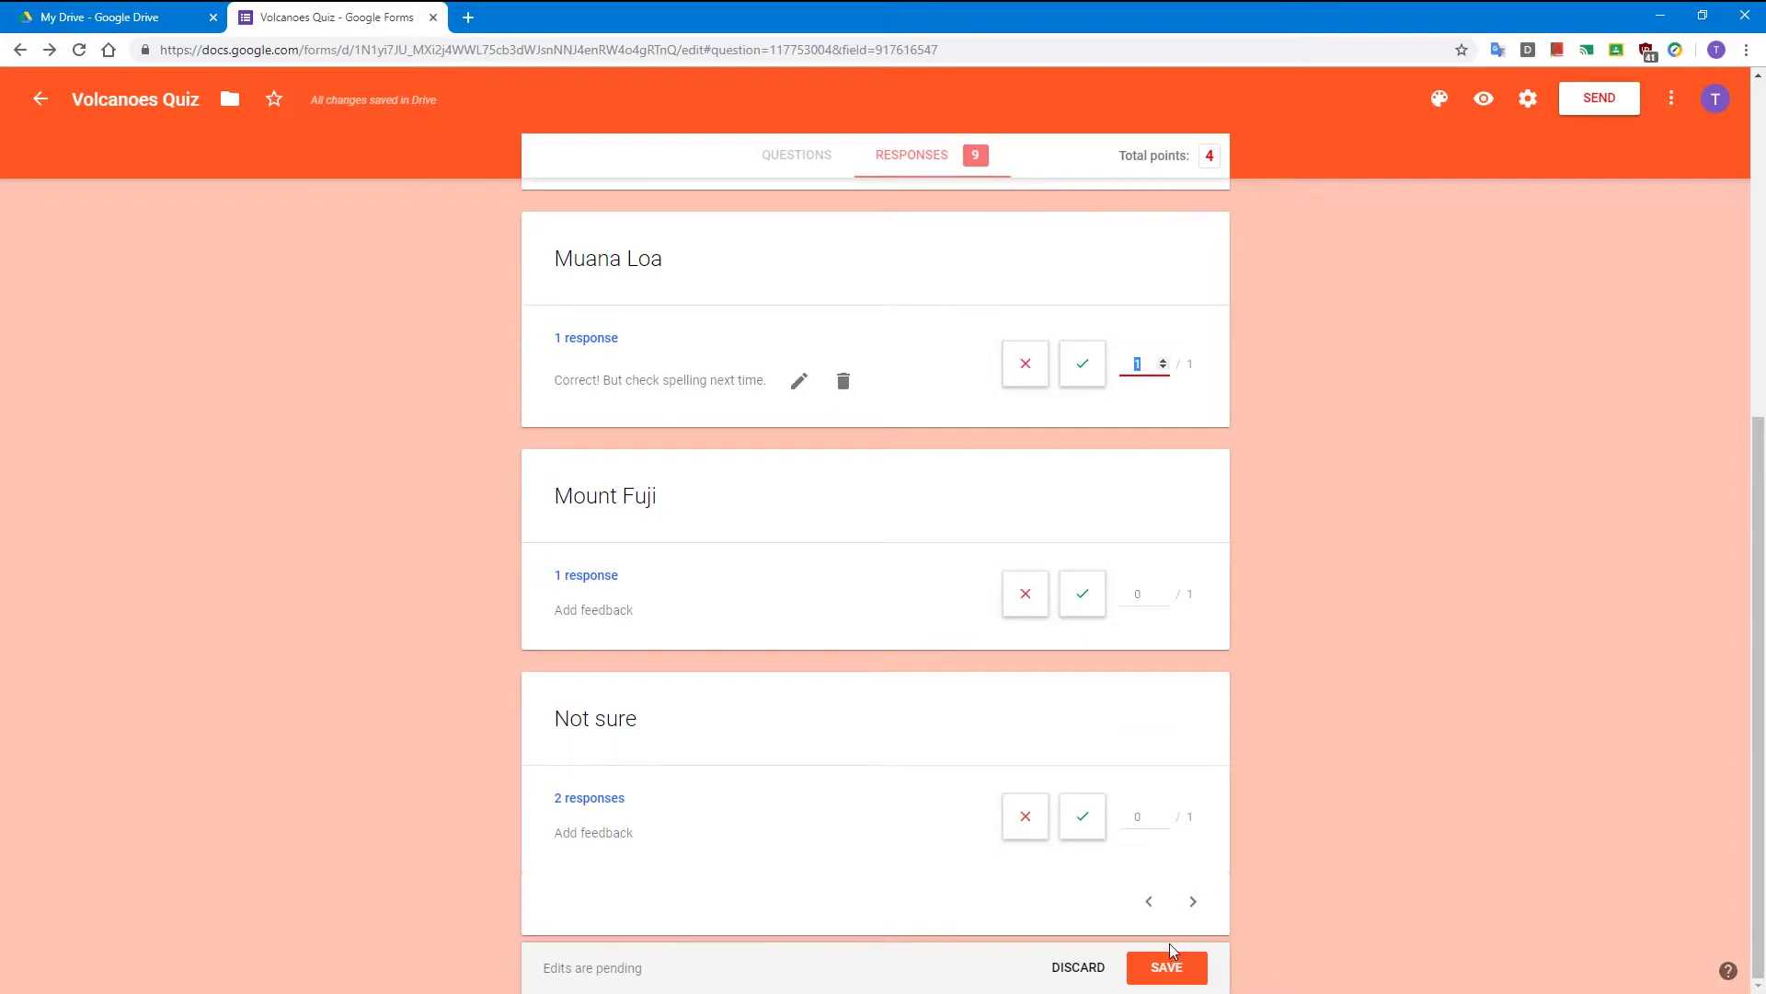
{"action": "left_click", "coordinate": [1189, 966]}
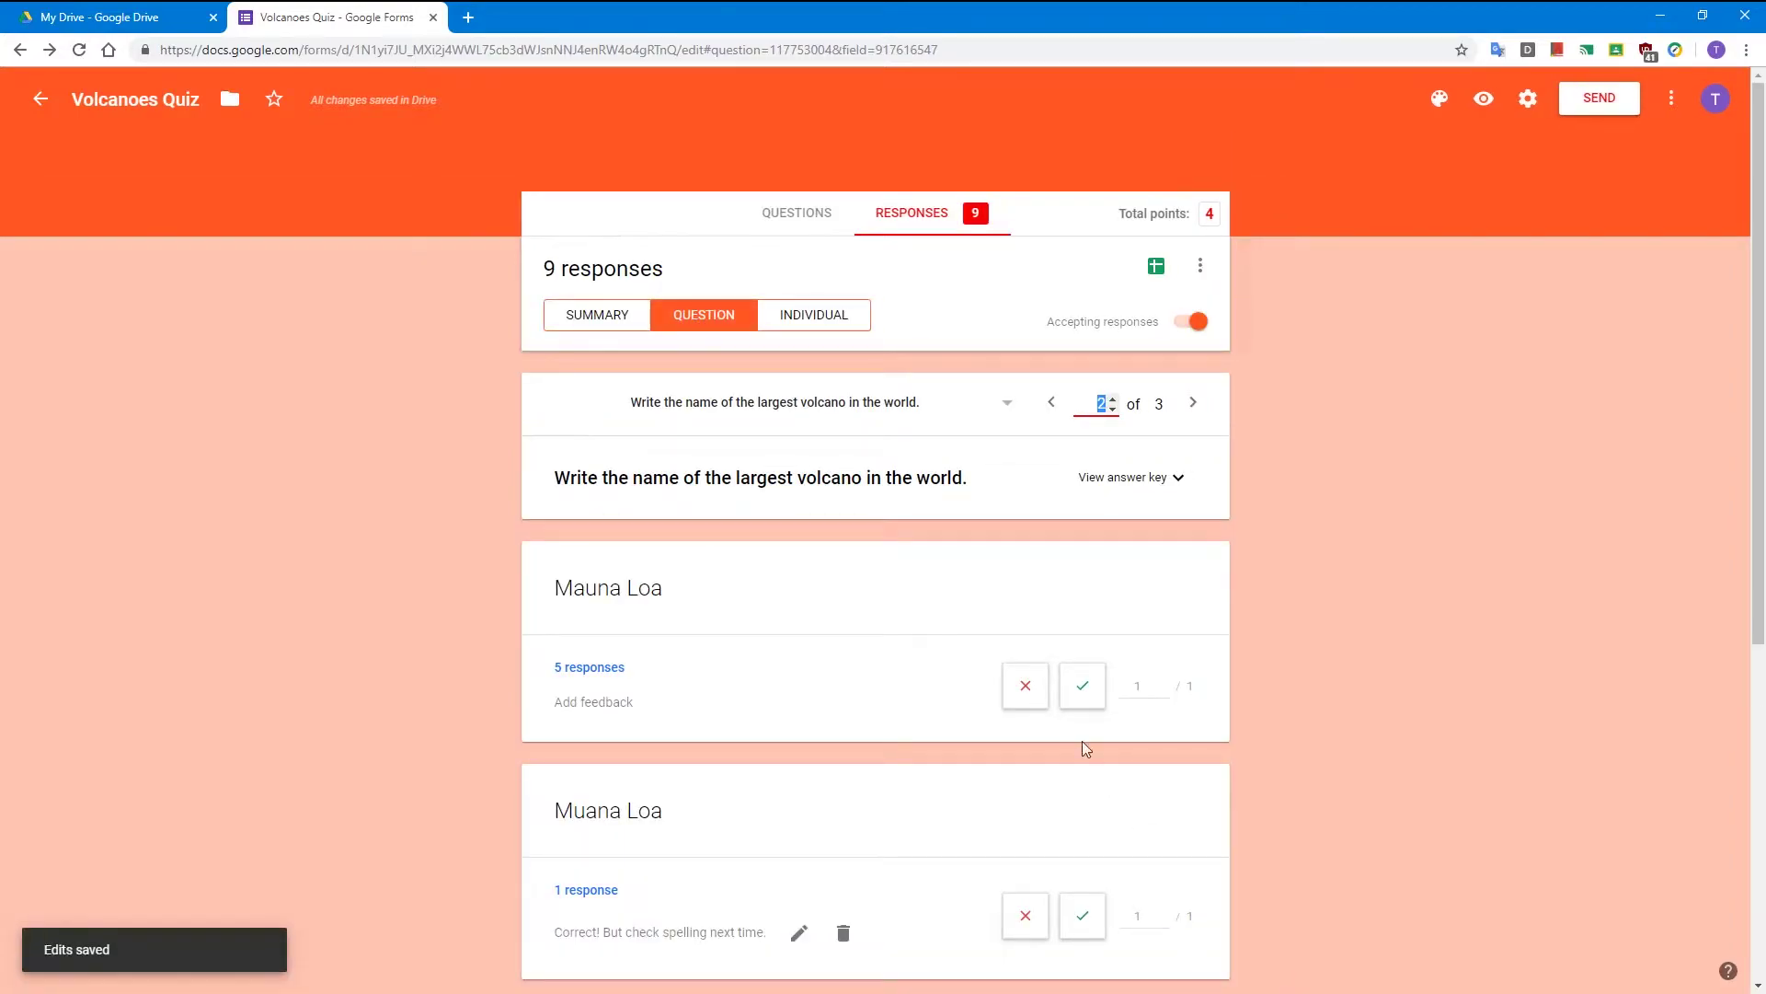
Step: Review the first individual response with its section score, marked answers and correct answers
{"action": "left_click", "coordinate": [823, 322]}
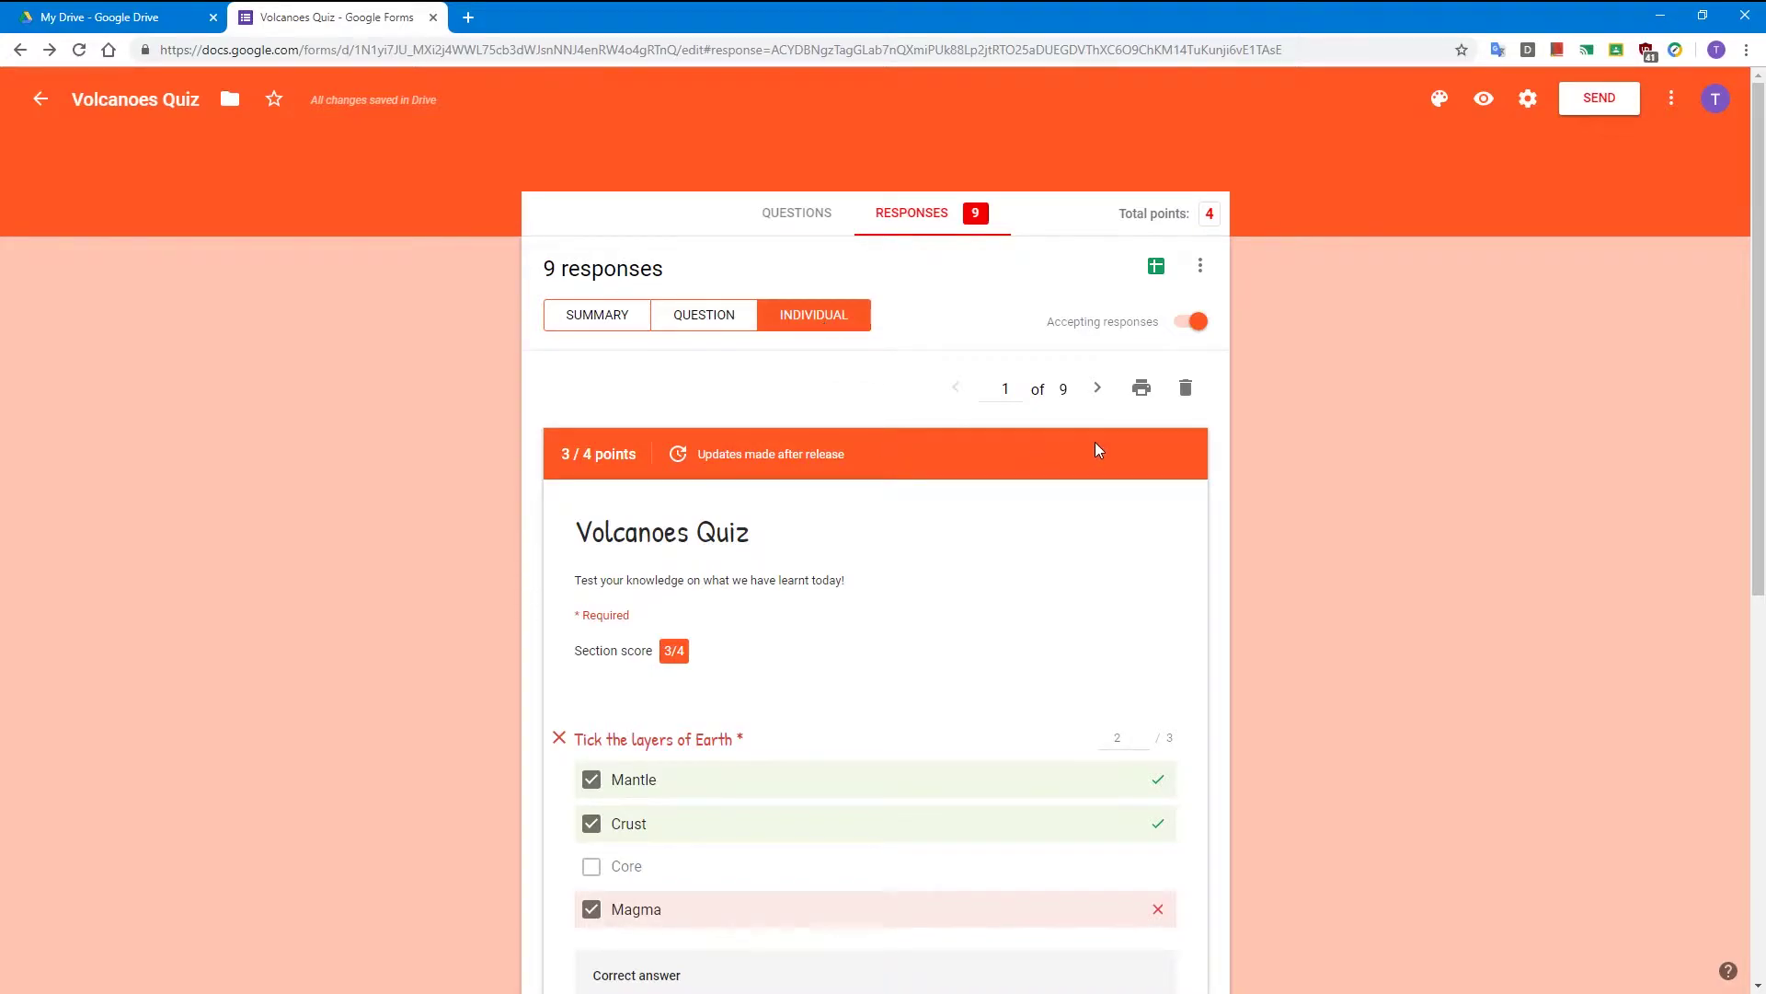
{"action": "scroll", "coordinate": [1096, 447], "scroll_direction": "down", "scroll_amount": 4}
{"action": "scroll", "coordinate": [1112, 551], "scroll_direction": "down", "scroll_amount": 3}
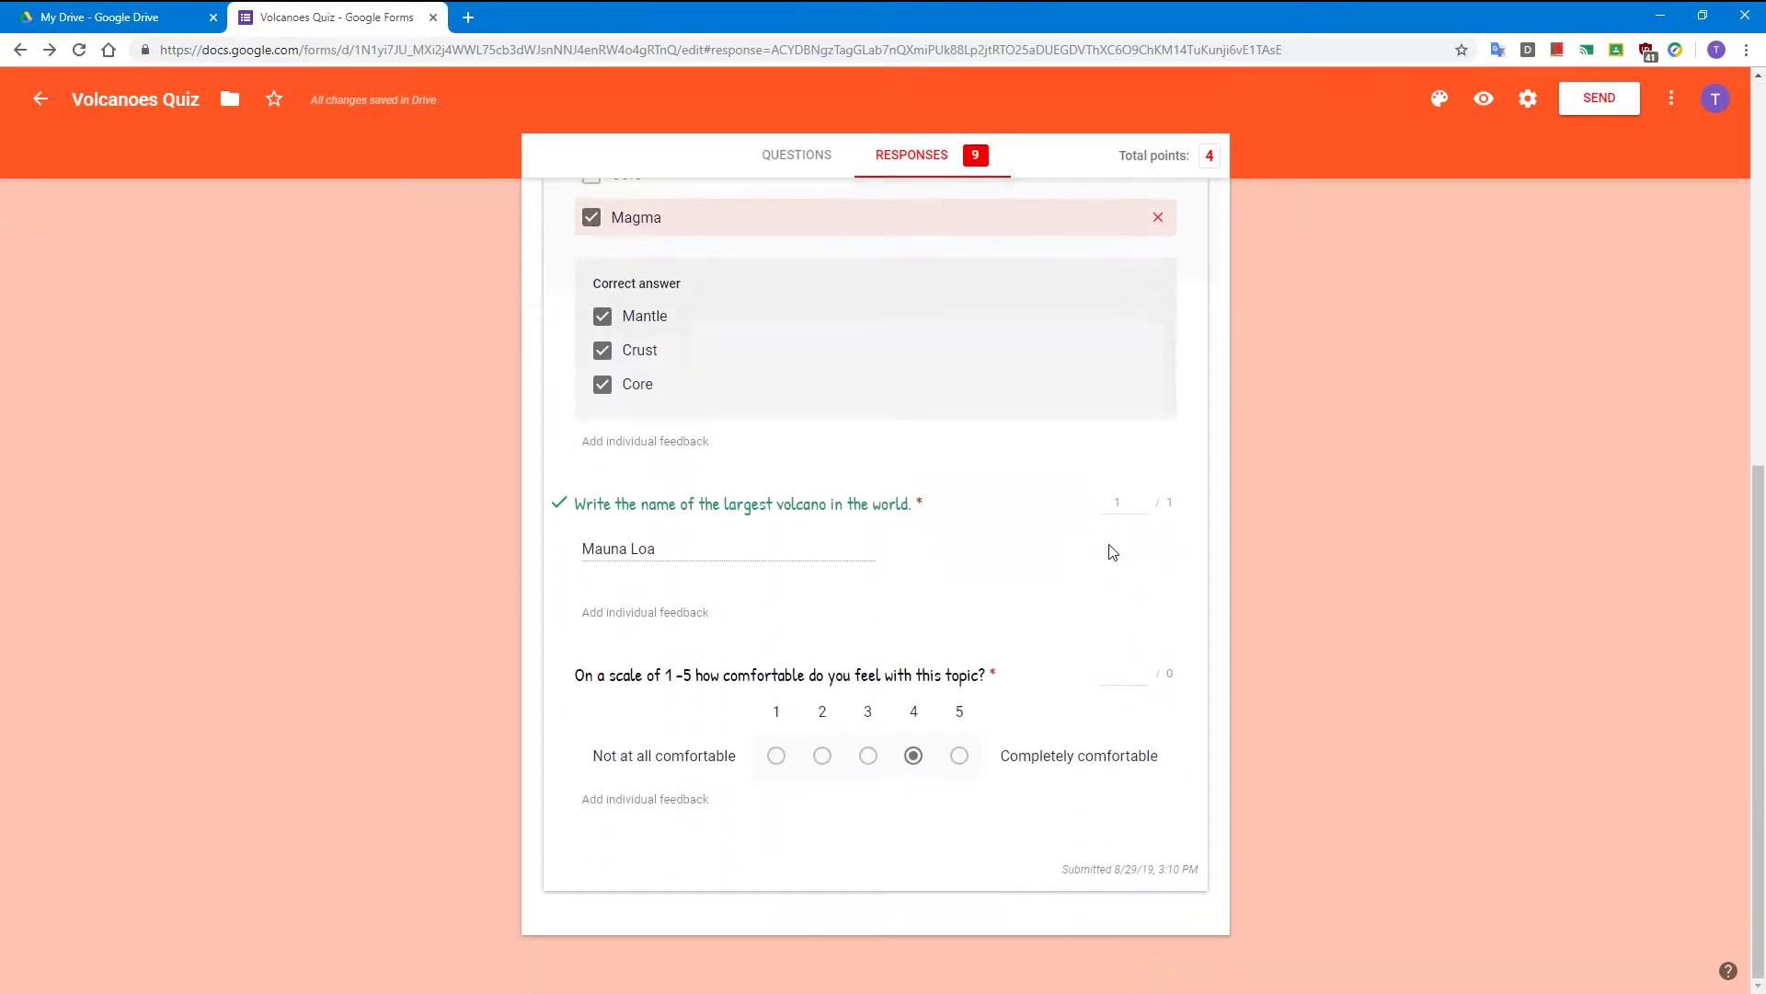
{"action": "scroll", "coordinate": [1097, 596], "scroll_direction": "up", "scroll_amount": 7}
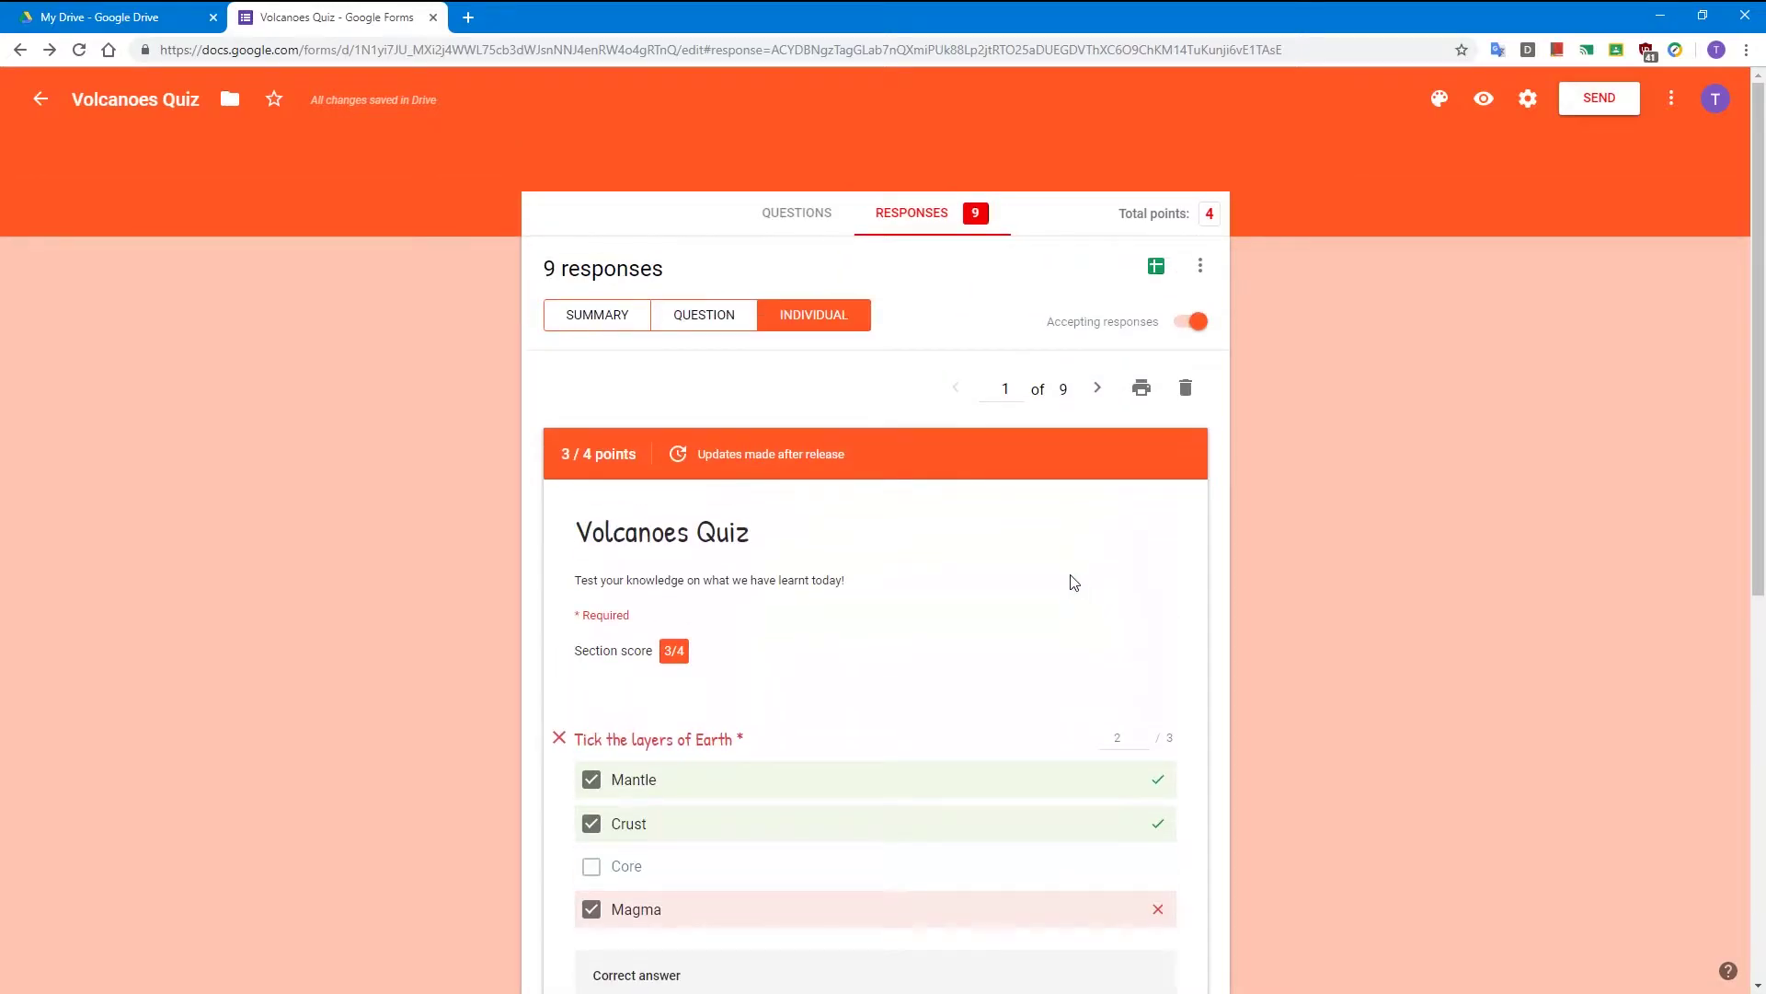
Step: Review the summary of all quiz responses, including the score insights, points distribution and the answer charts for each question
{"action": "left_click", "coordinate": [607, 324]}
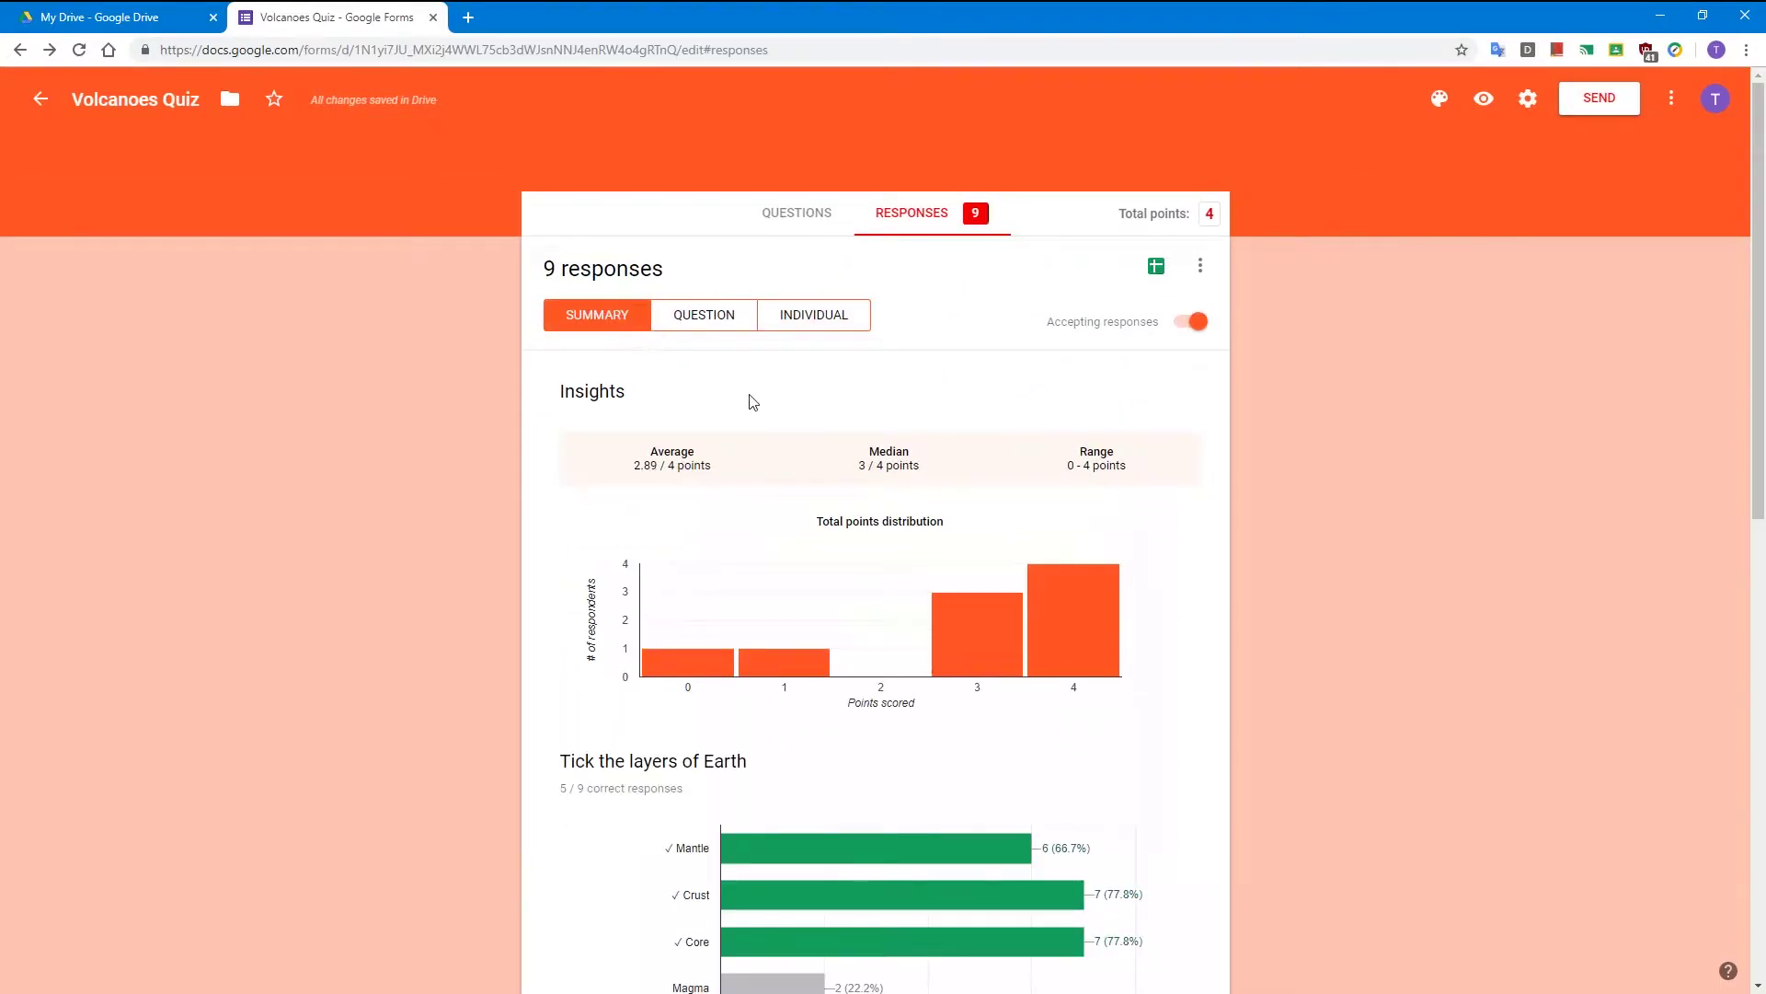
{"action": "scroll", "coordinate": [1019, 572], "scroll_direction": "down", "scroll_amount": 5}
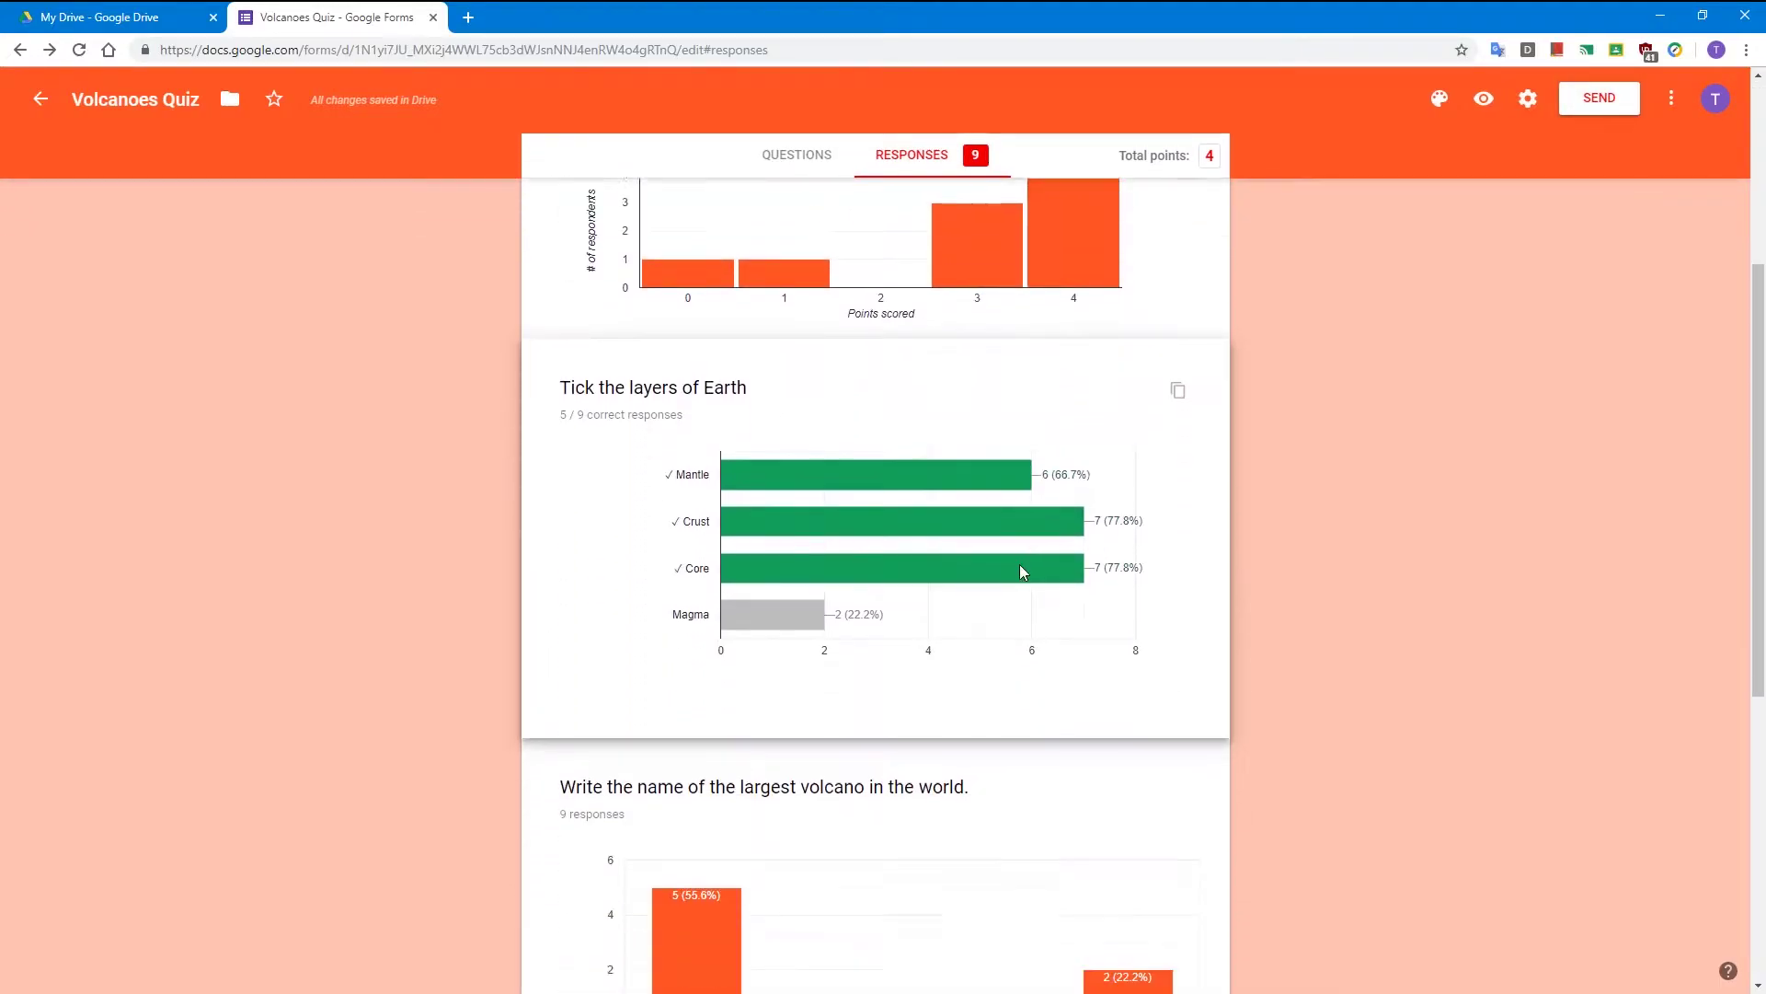
{"action": "scroll", "coordinate": [1009, 598], "scroll_direction": "down", "scroll_amount": 5}
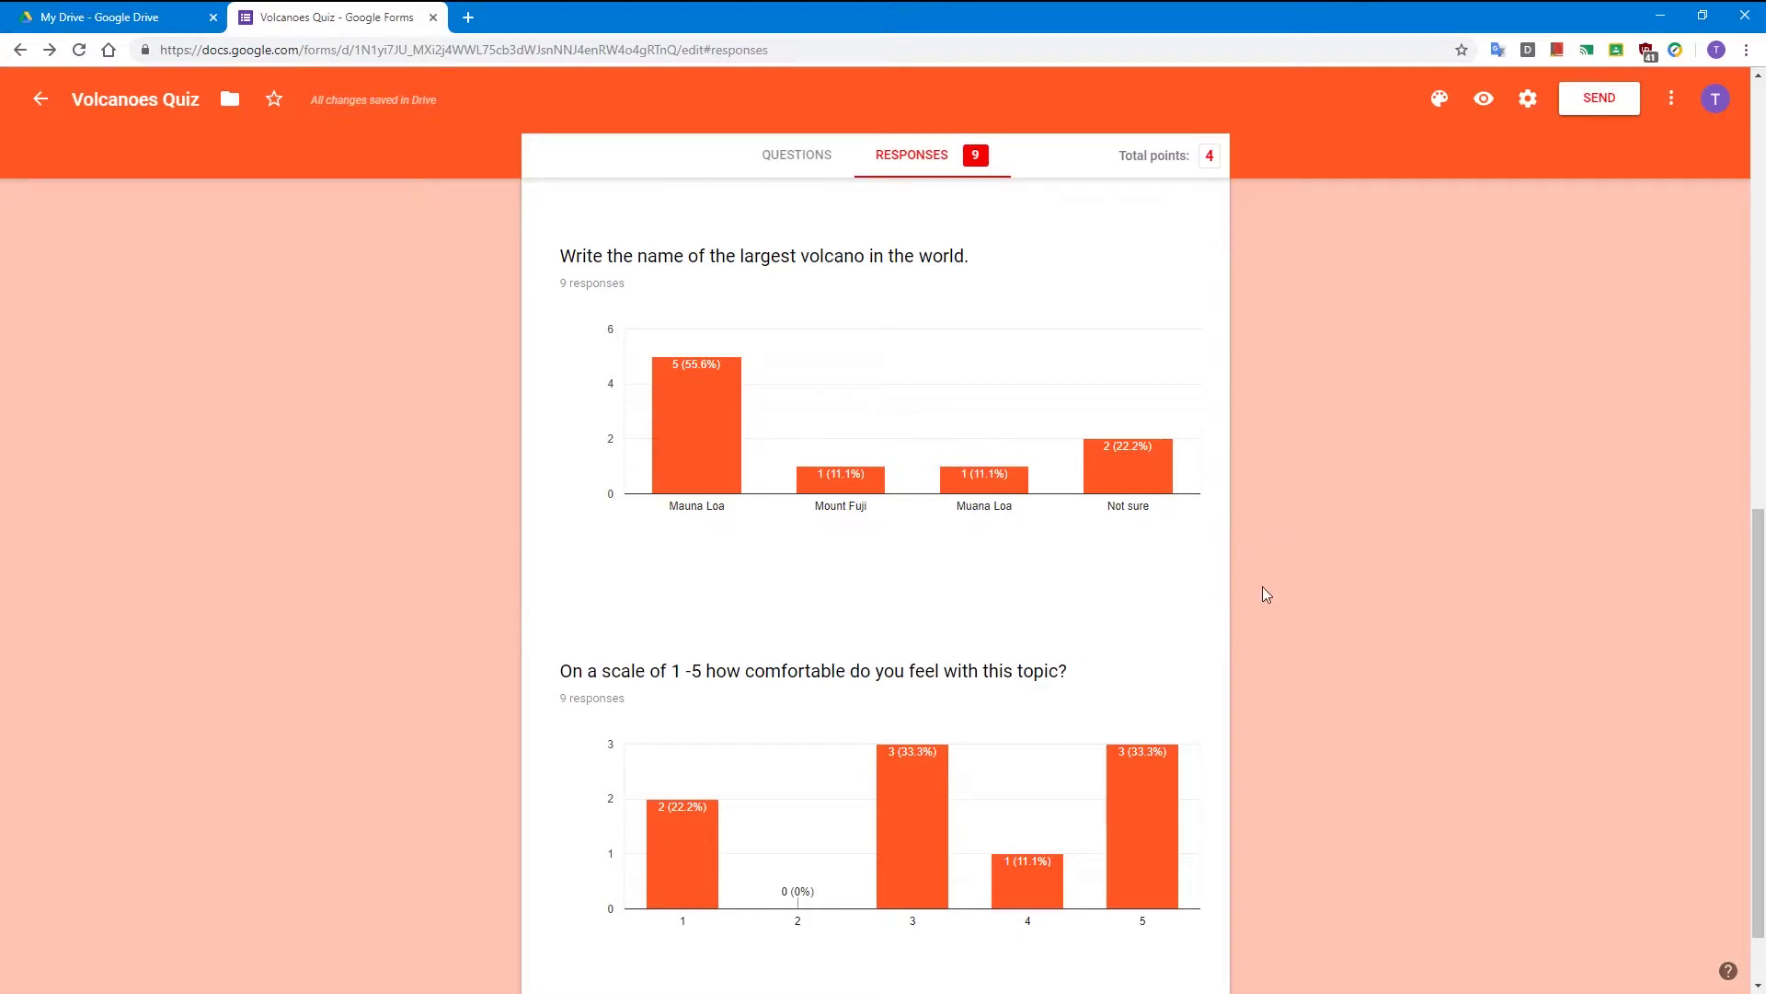
{"action": "scroll", "coordinate": [1273, 593], "scroll_direction": "down", "scroll_amount": 1}
{"action": "scroll", "coordinate": [1269, 585], "scroll_direction": "up", "scroll_amount": 10}
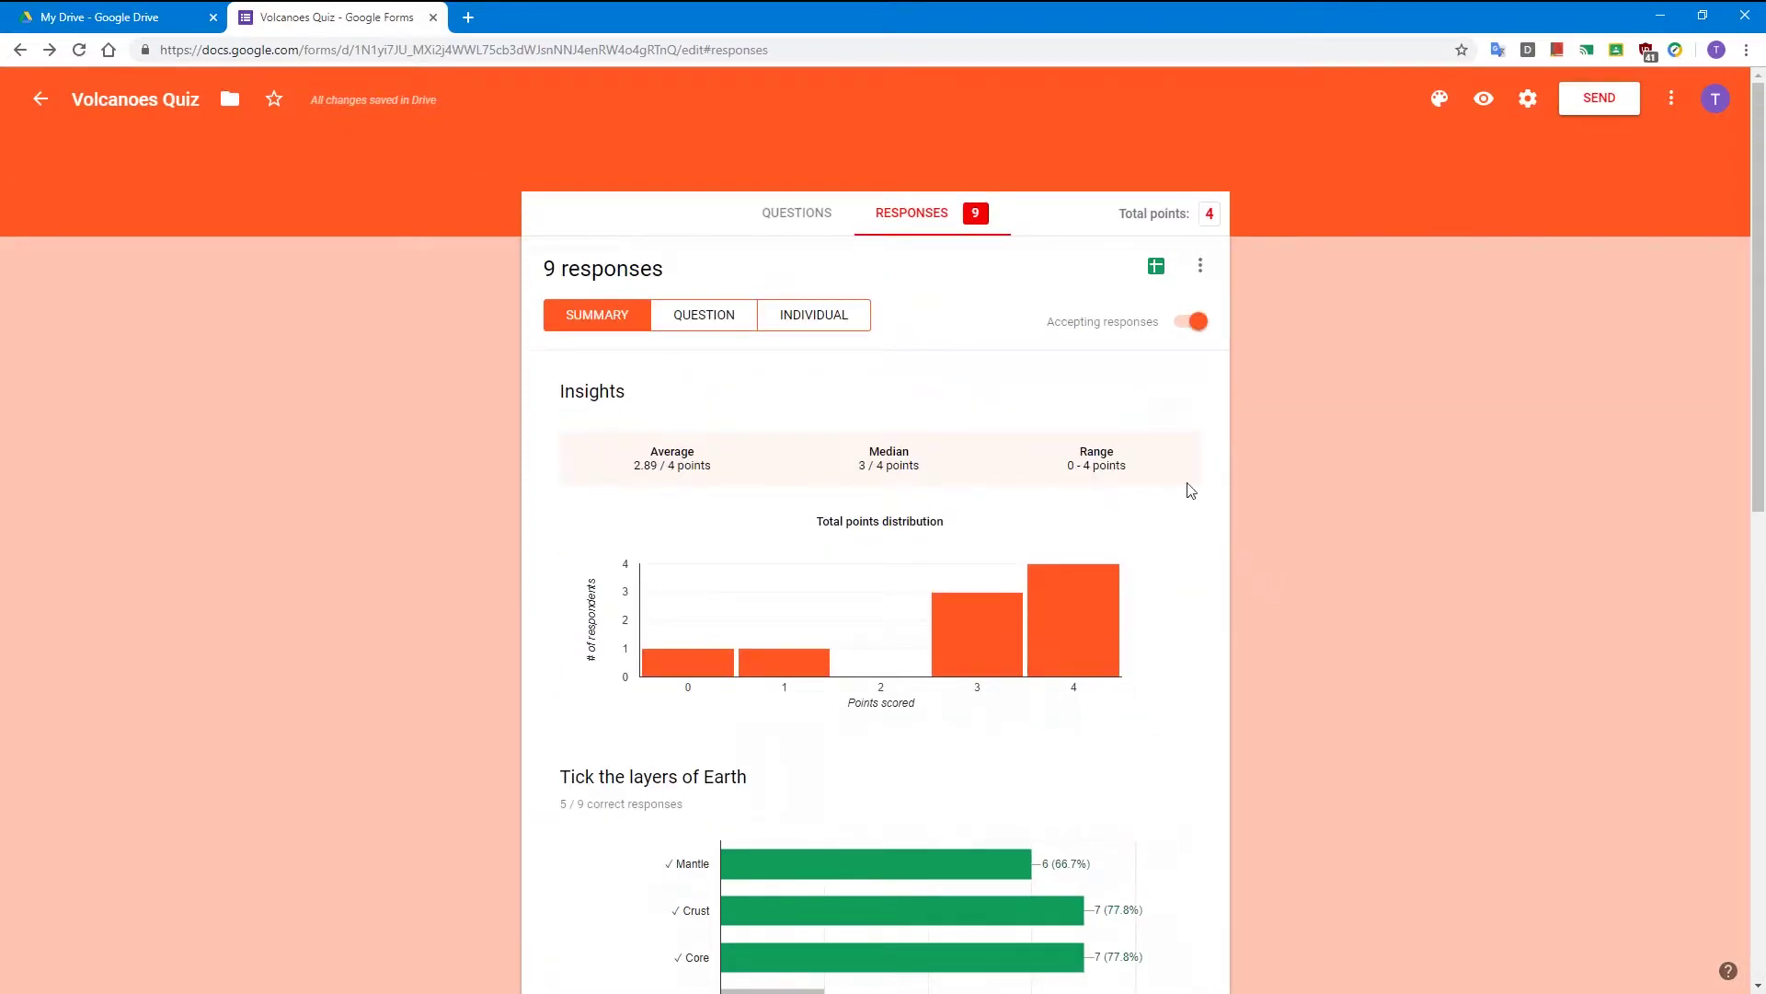
Step: Open the linked responses spreadsheet in Google Sheets and chart the scores in B2:B10 as a column chart placed below the data
{"action": "left_click", "coordinate": [1157, 268]}
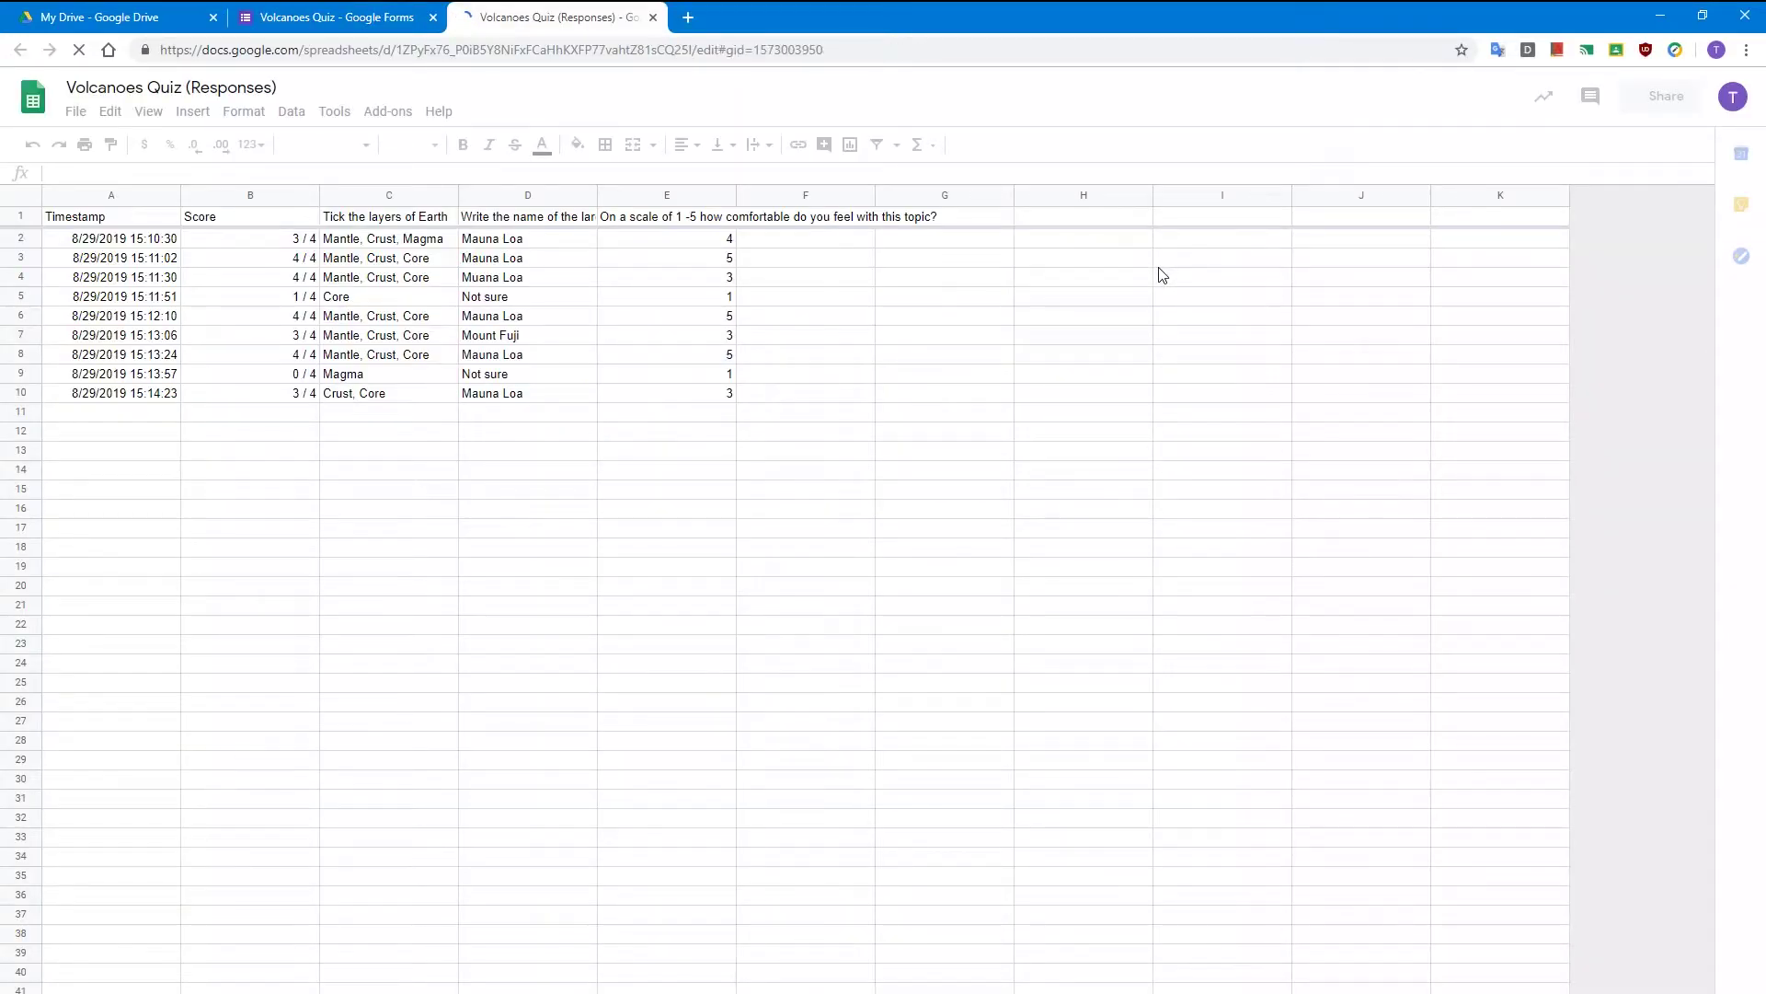
{"action": "left_click_drag", "start_coordinate": [276, 239], "coordinate": [290, 400]}
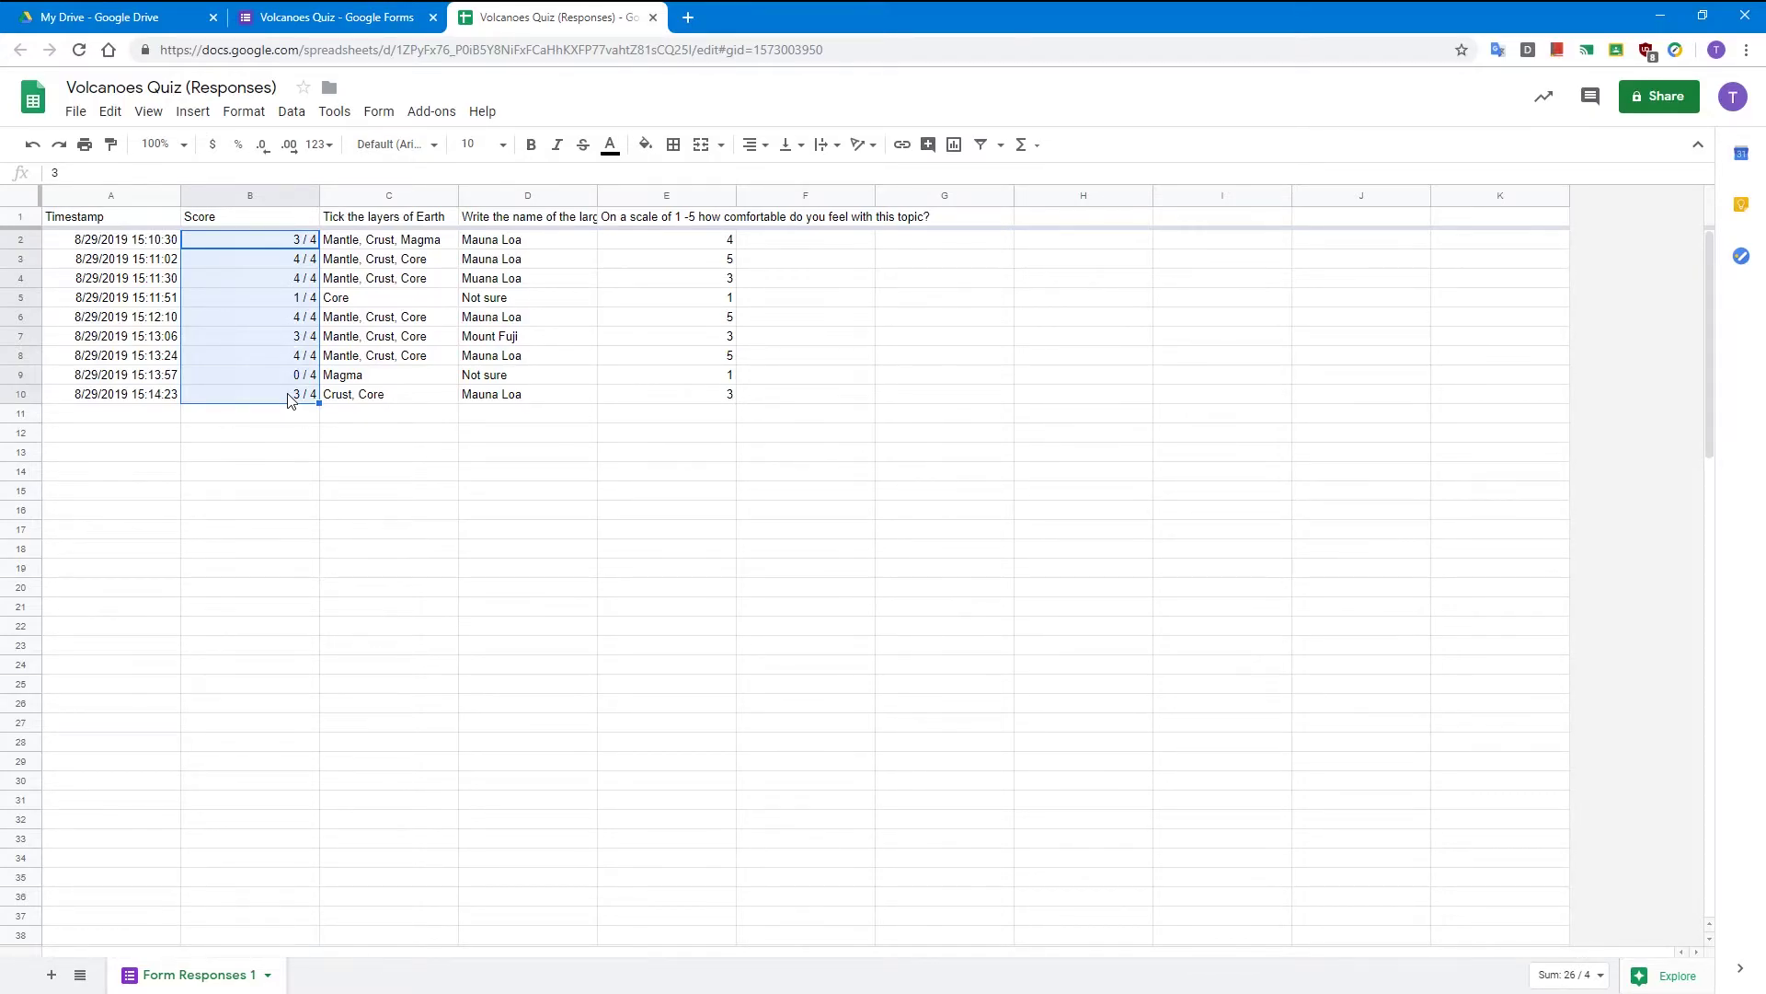
{"action": "left_click", "coordinate": [192, 111]}
{"action": "left_click", "coordinate": [258, 368]}
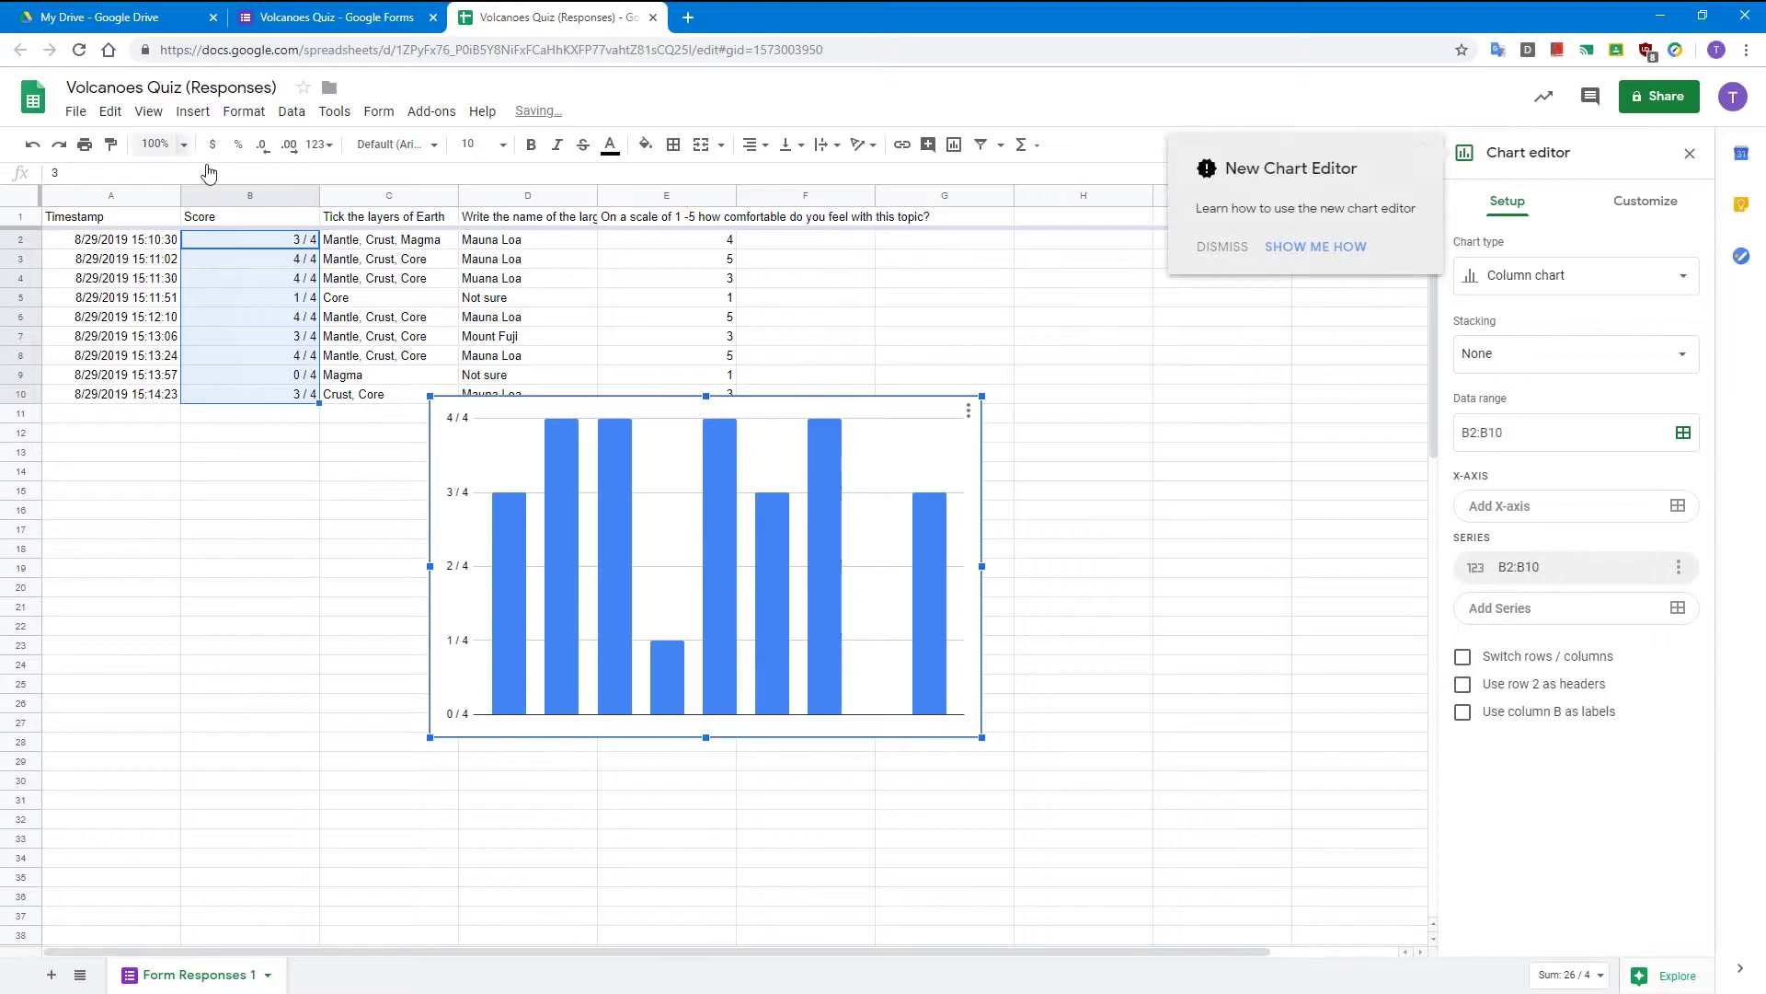
{"action": "left_click_drag", "start_coordinate": [632, 410], "coordinate": [346, 508]}
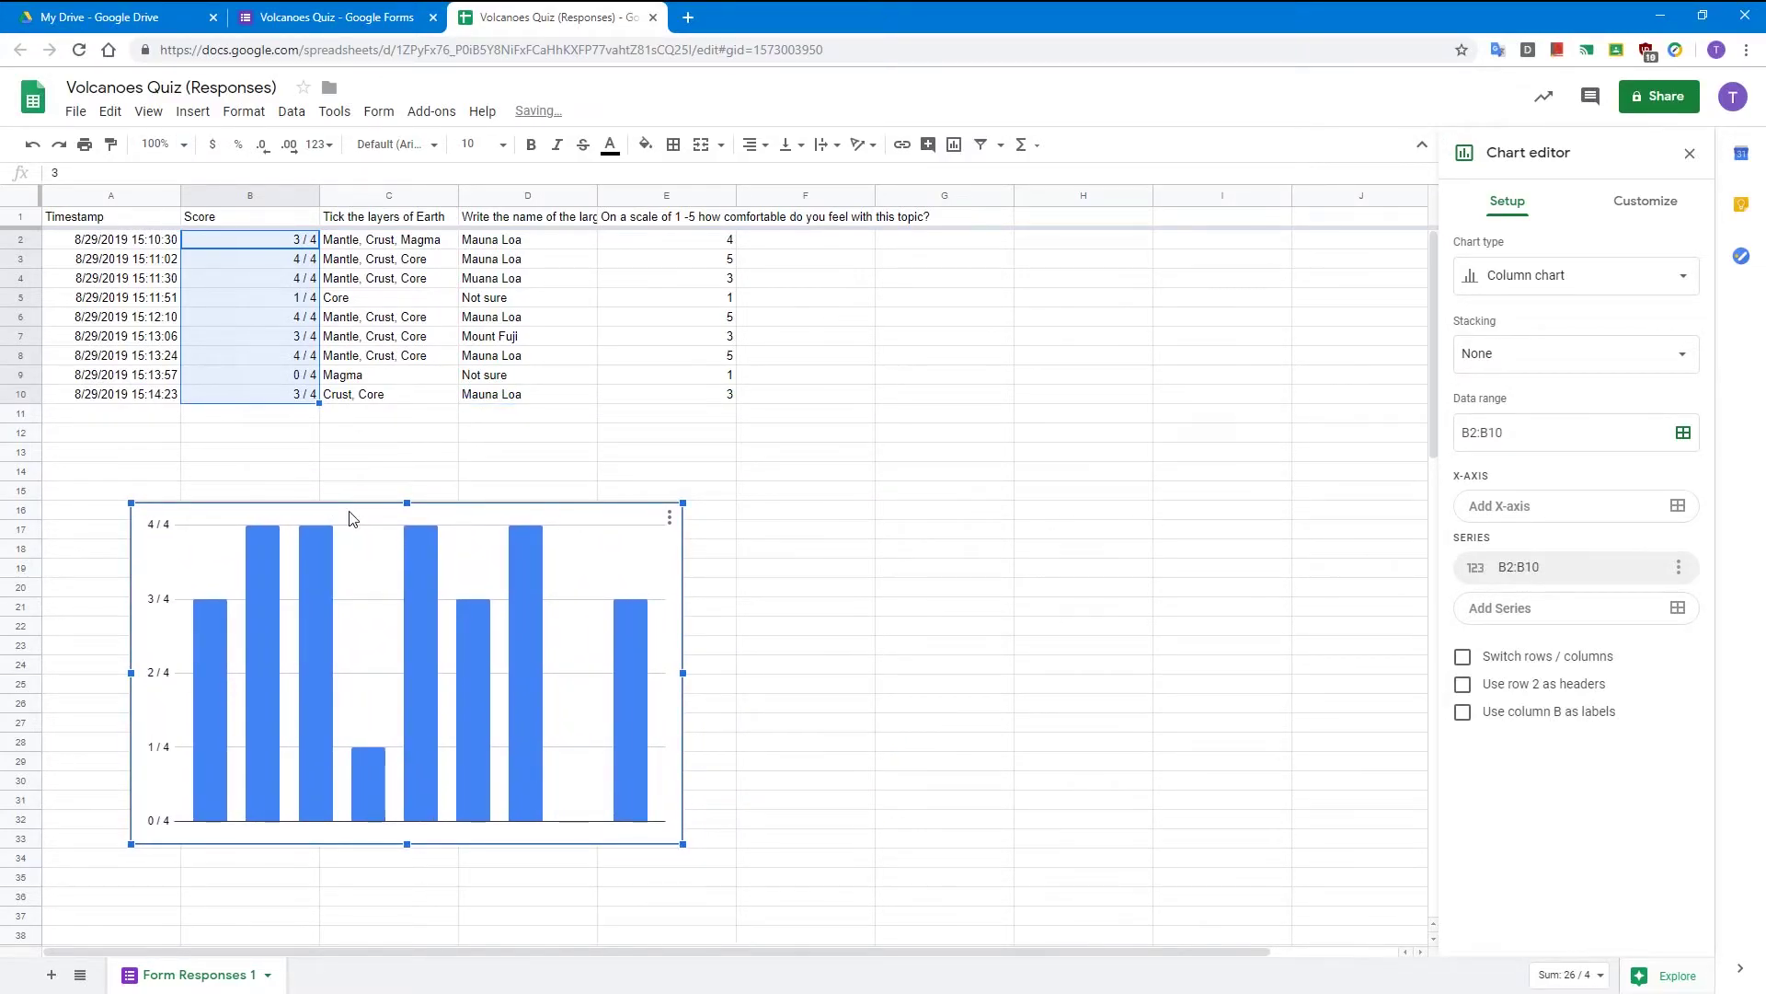
Step: Insert a chart of the largest-volcano answers in D2:D10 beside the score chart, and make it a pie chart
{"action": "left_click", "coordinate": [495, 248]}
{"action": "left_click", "coordinate": [497, 397], "text": "shift"}
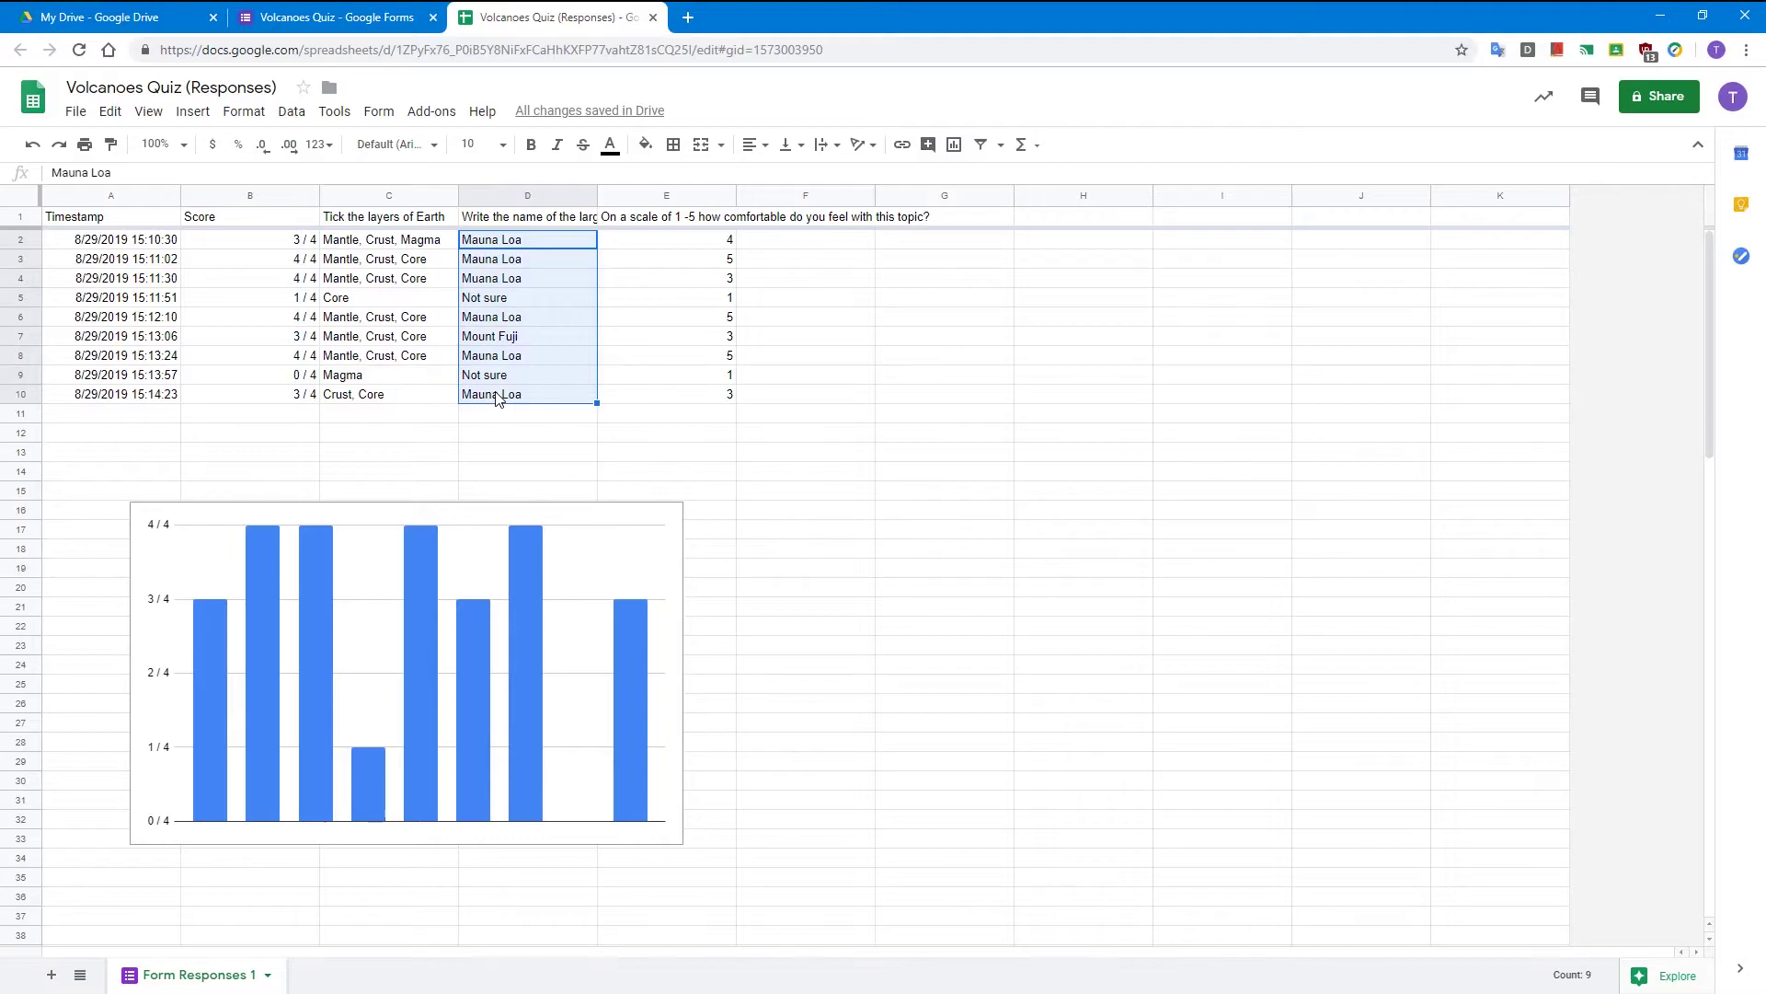
{"action": "left_click", "coordinate": [195, 111]}
{"action": "left_click", "coordinate": [274, 370]}
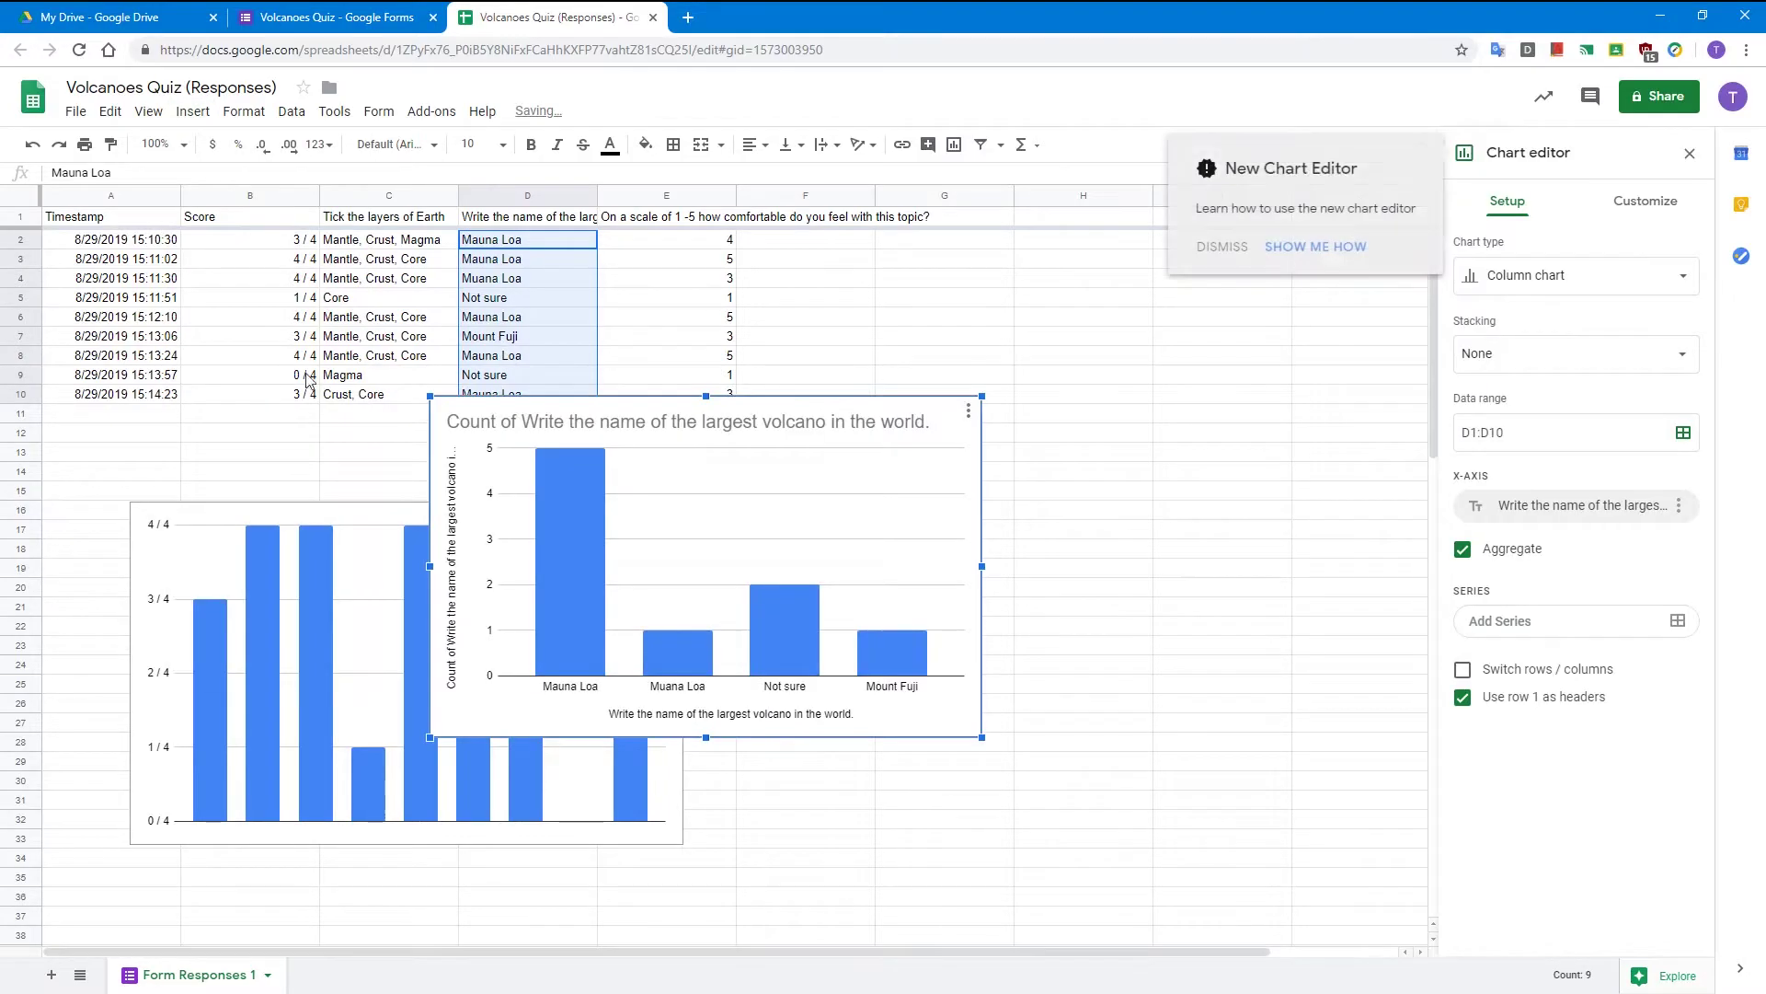
{"action": "left_click_drag", "start_coordinate": [848, 503], "coordinate": [1176, 543]}
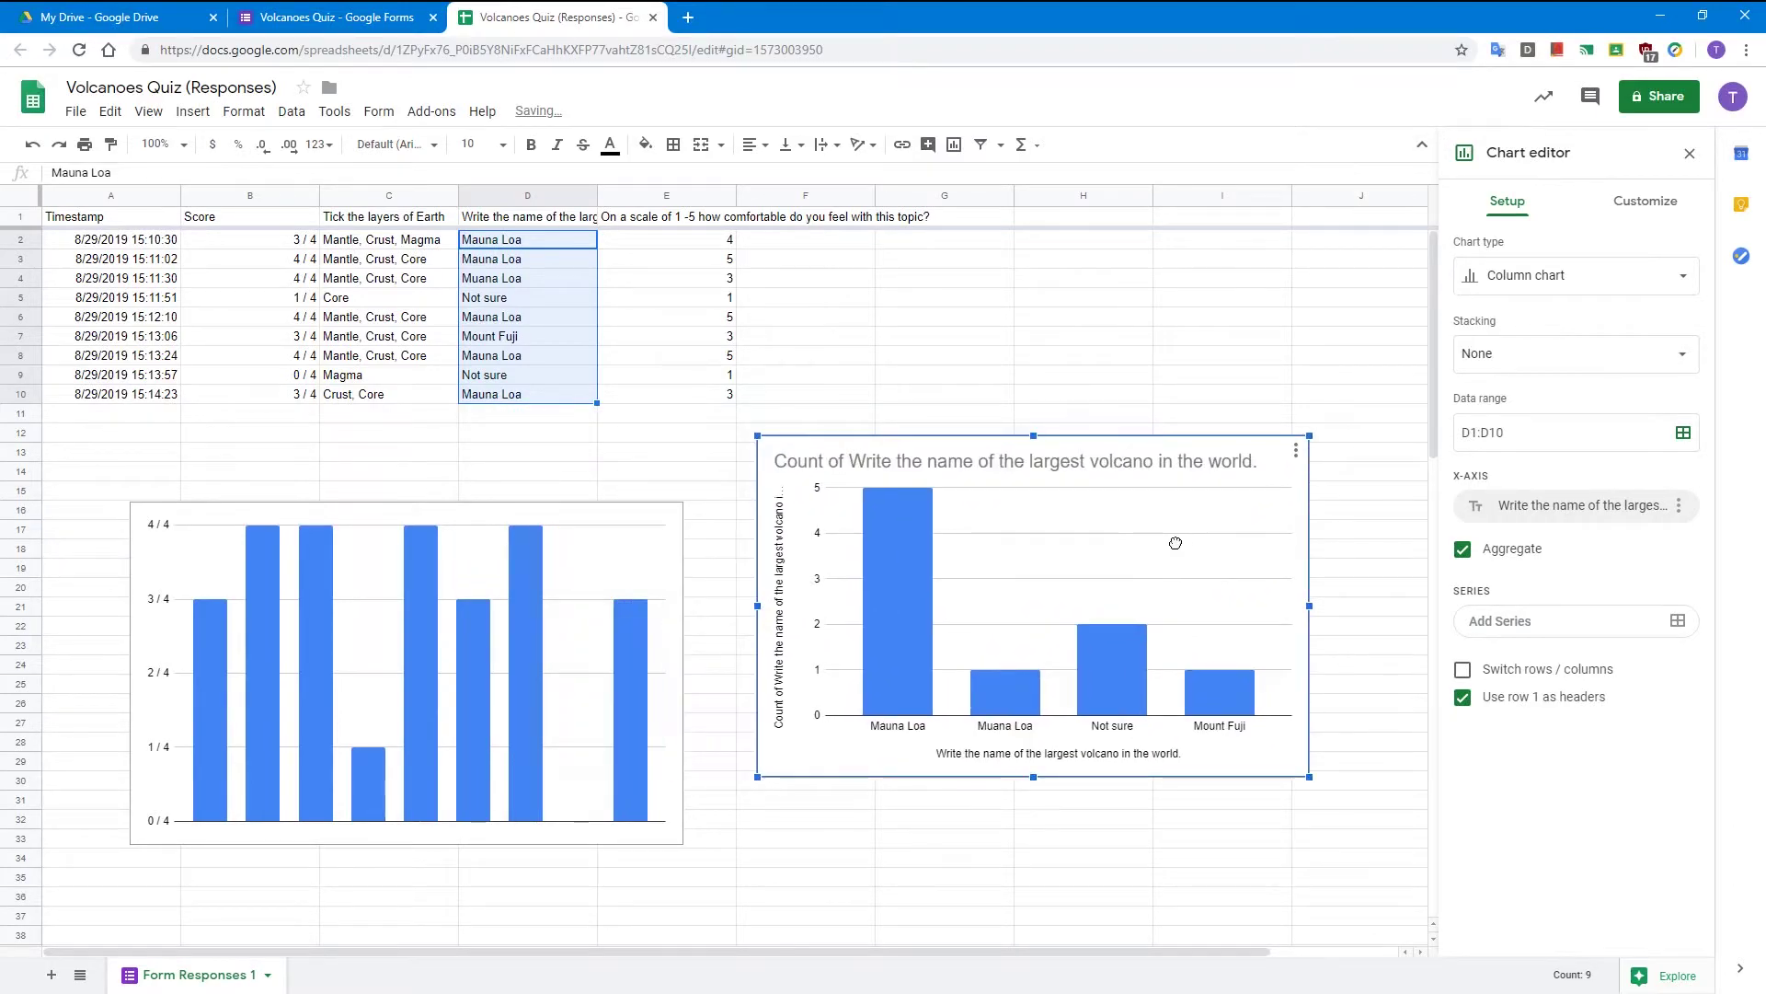
{"action": "left_click", "coordinate": [1689, 287]}
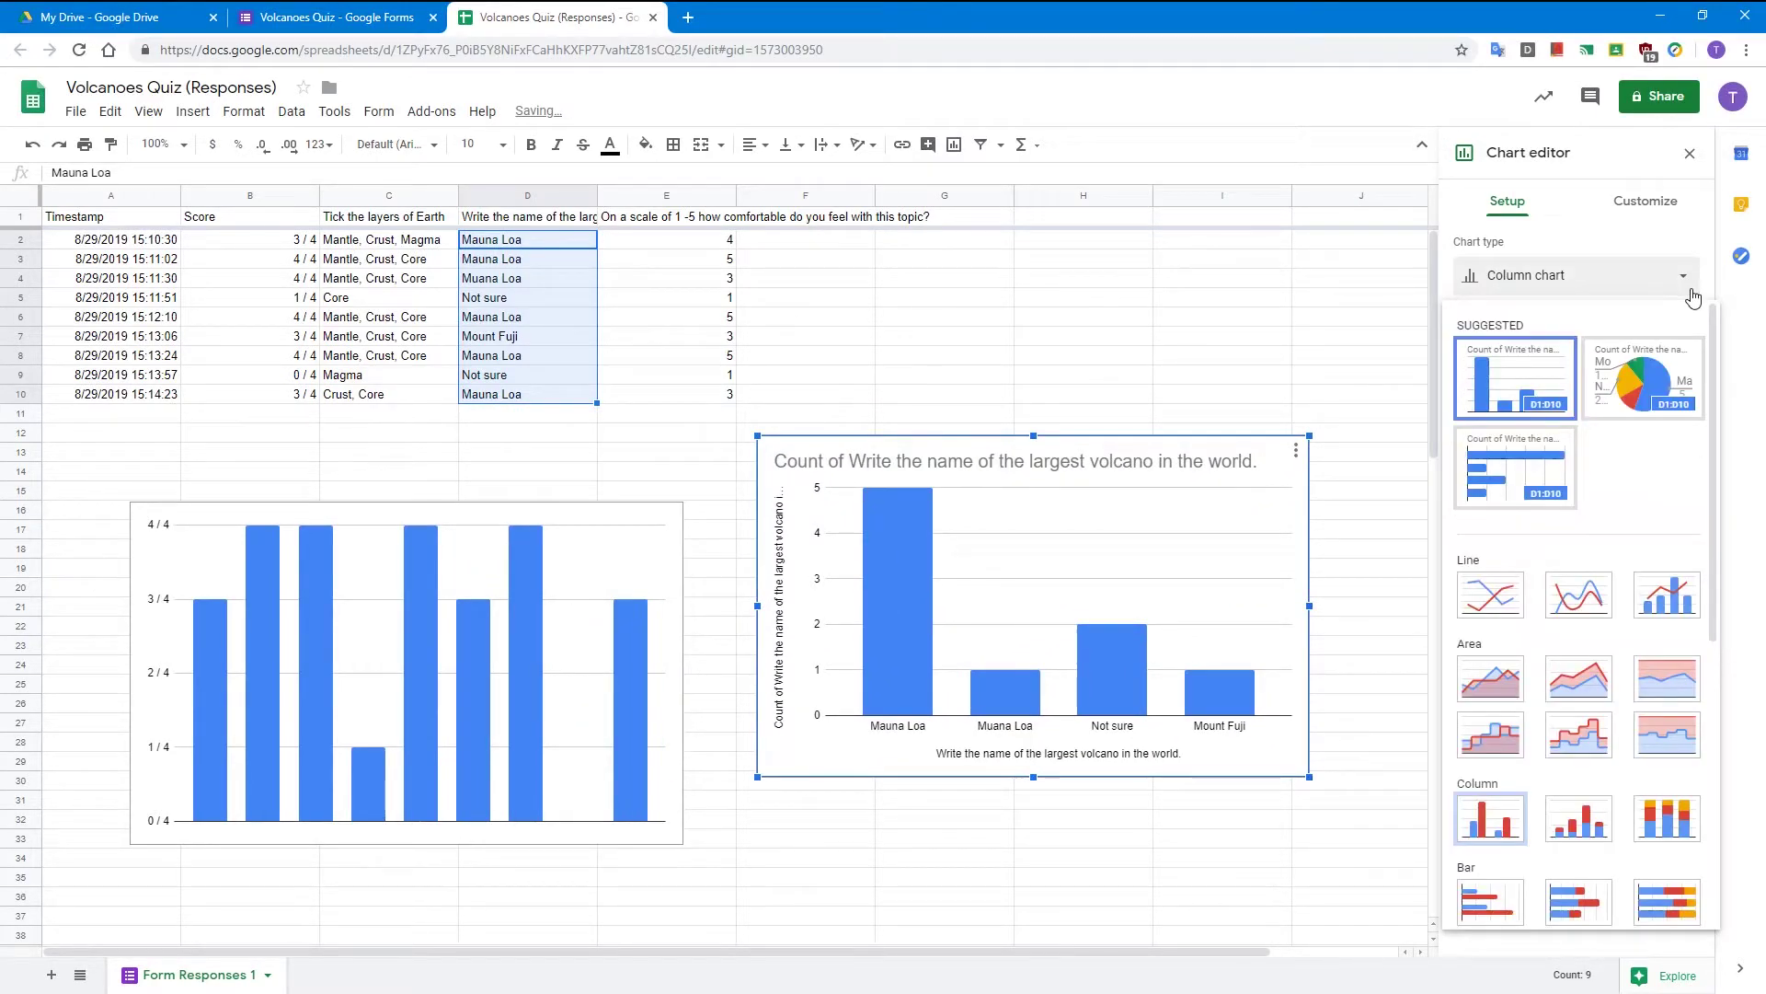
{"action": "left_click", "coordinate": [1667, 375]}
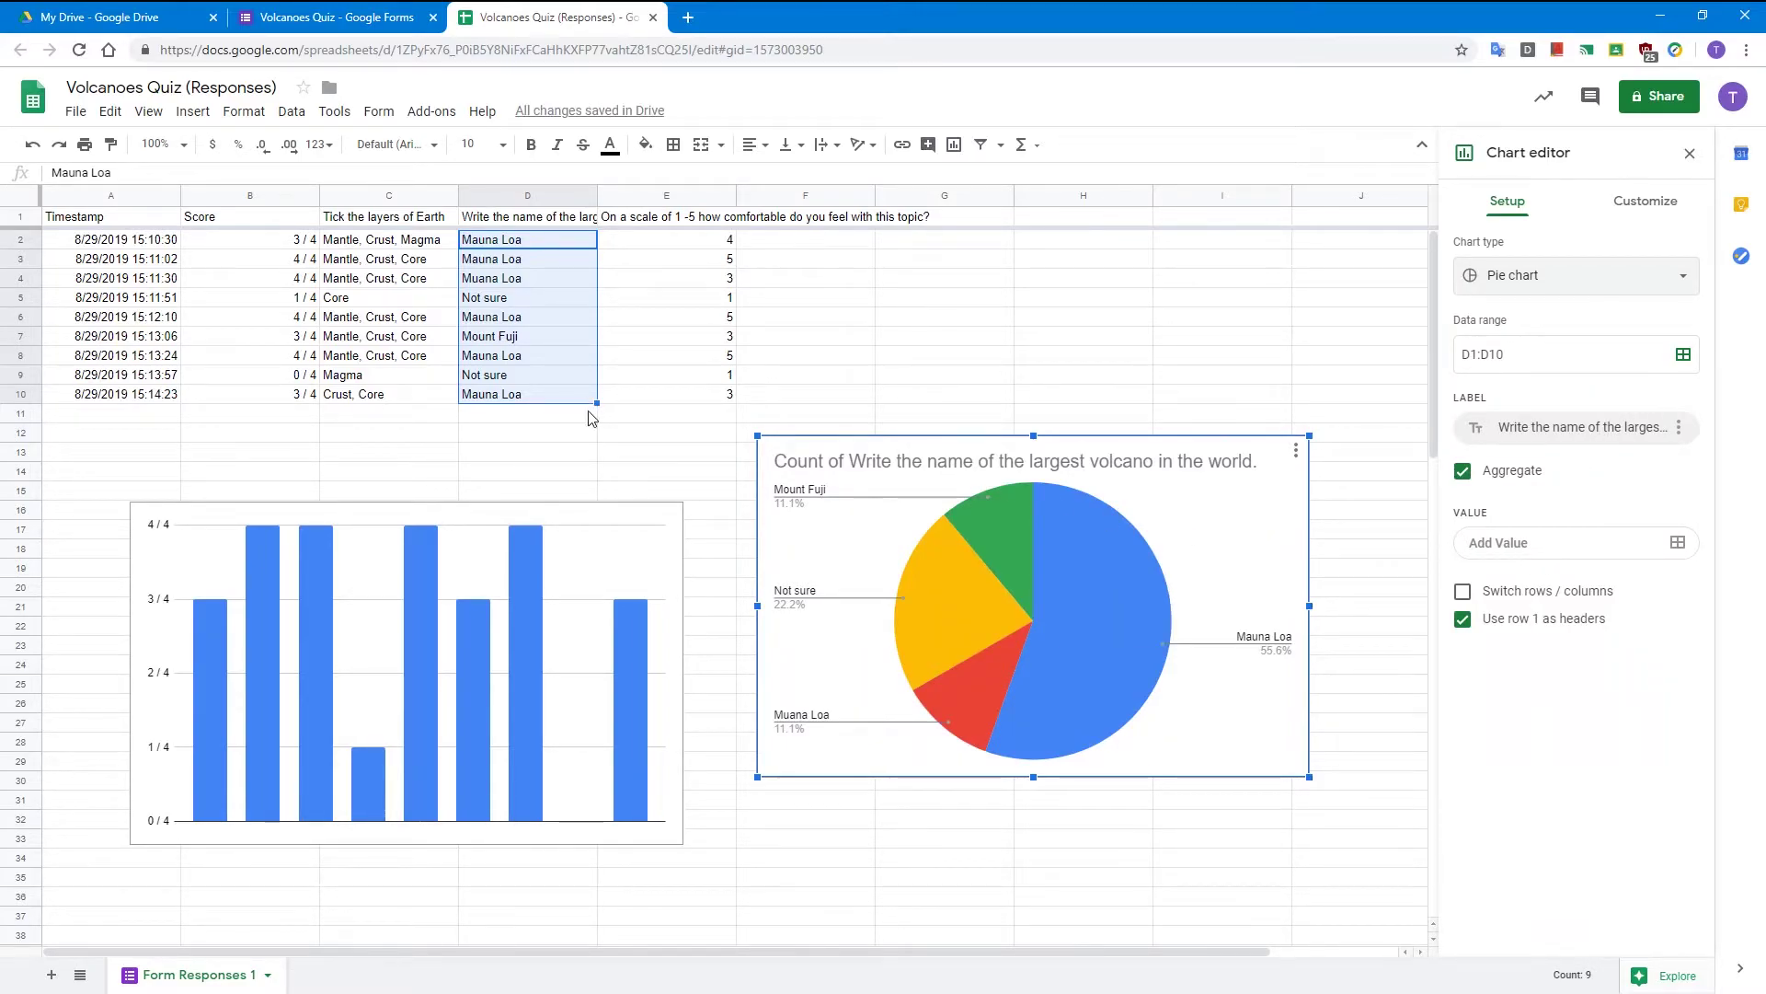
Step: Insert a column chart of the volcano answers and comfort ratings in D2:E10, and close the responses spreadsheet
{"action": "scroll", "coordinate": [590, 419], "scroll_direction": "down", "scroll_amount": 2}
{"action": "scroll", "coordinate": [590, 419], "scroll_direction": "up", "scroll_amount": 2}
{"action": "left_click", "coordinate": [529, 460]}
{"action": "left_click", "coordinate": [504, 249]}
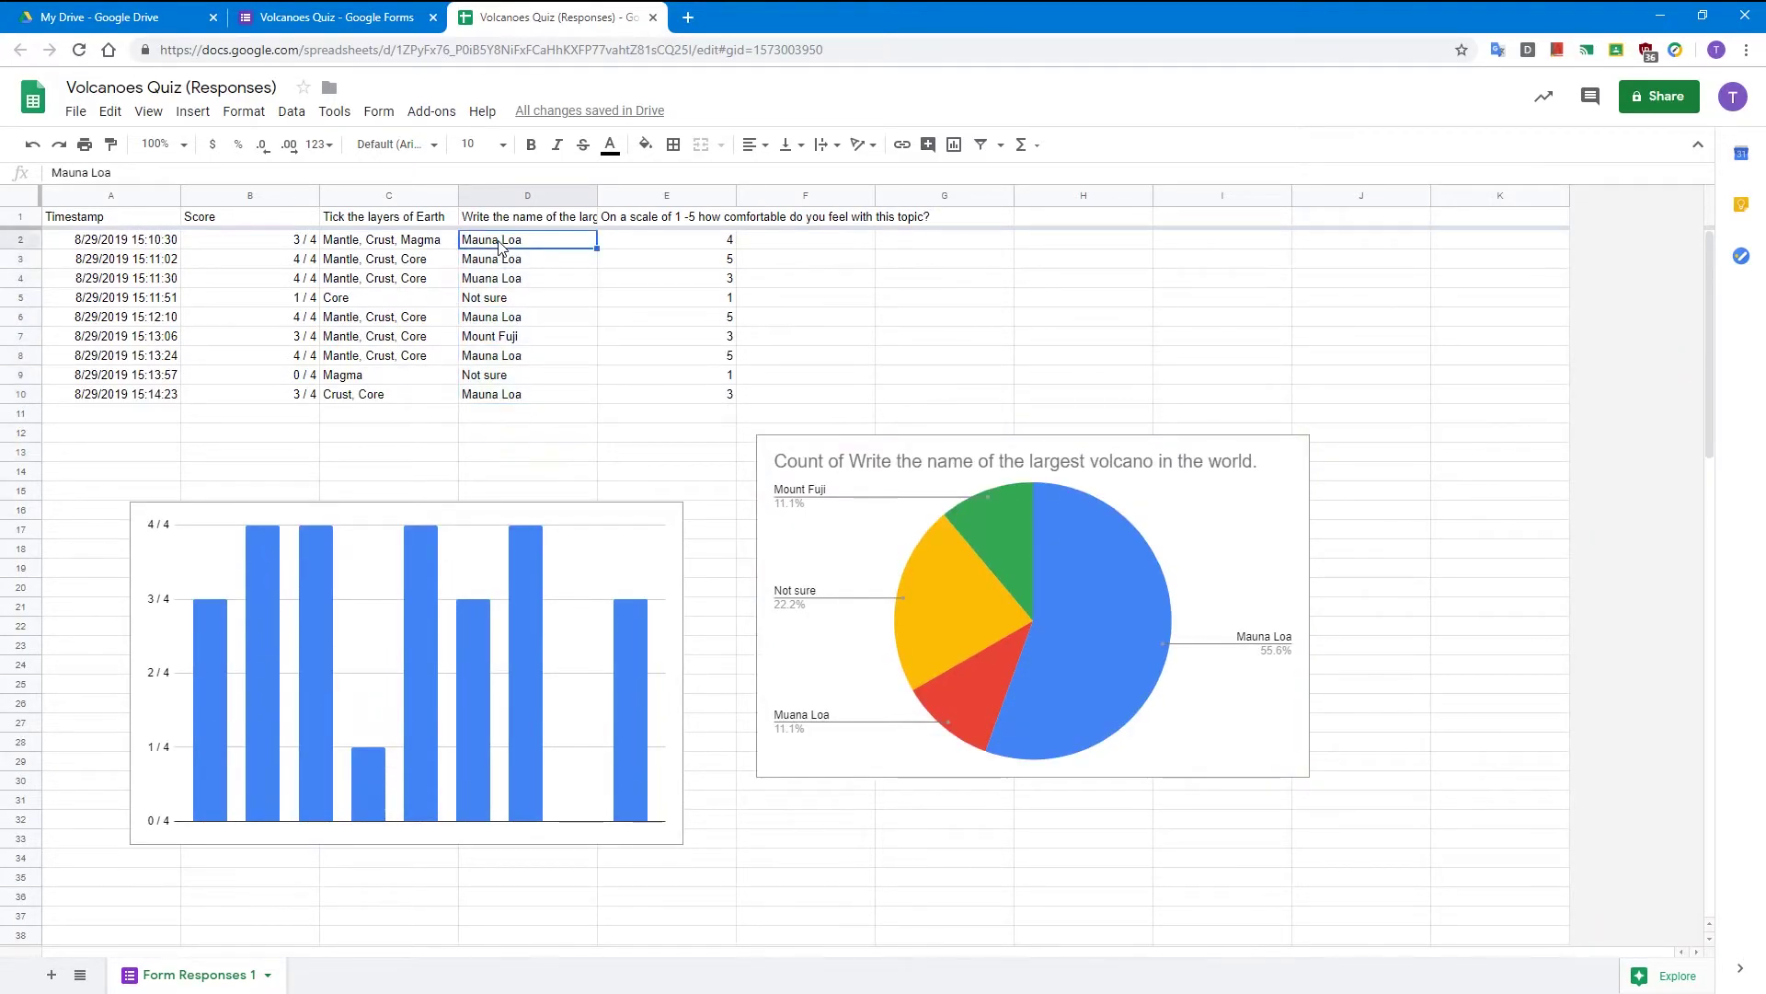
{"action": "left_click", "coordinate": [723, 402], "text": "shift"}
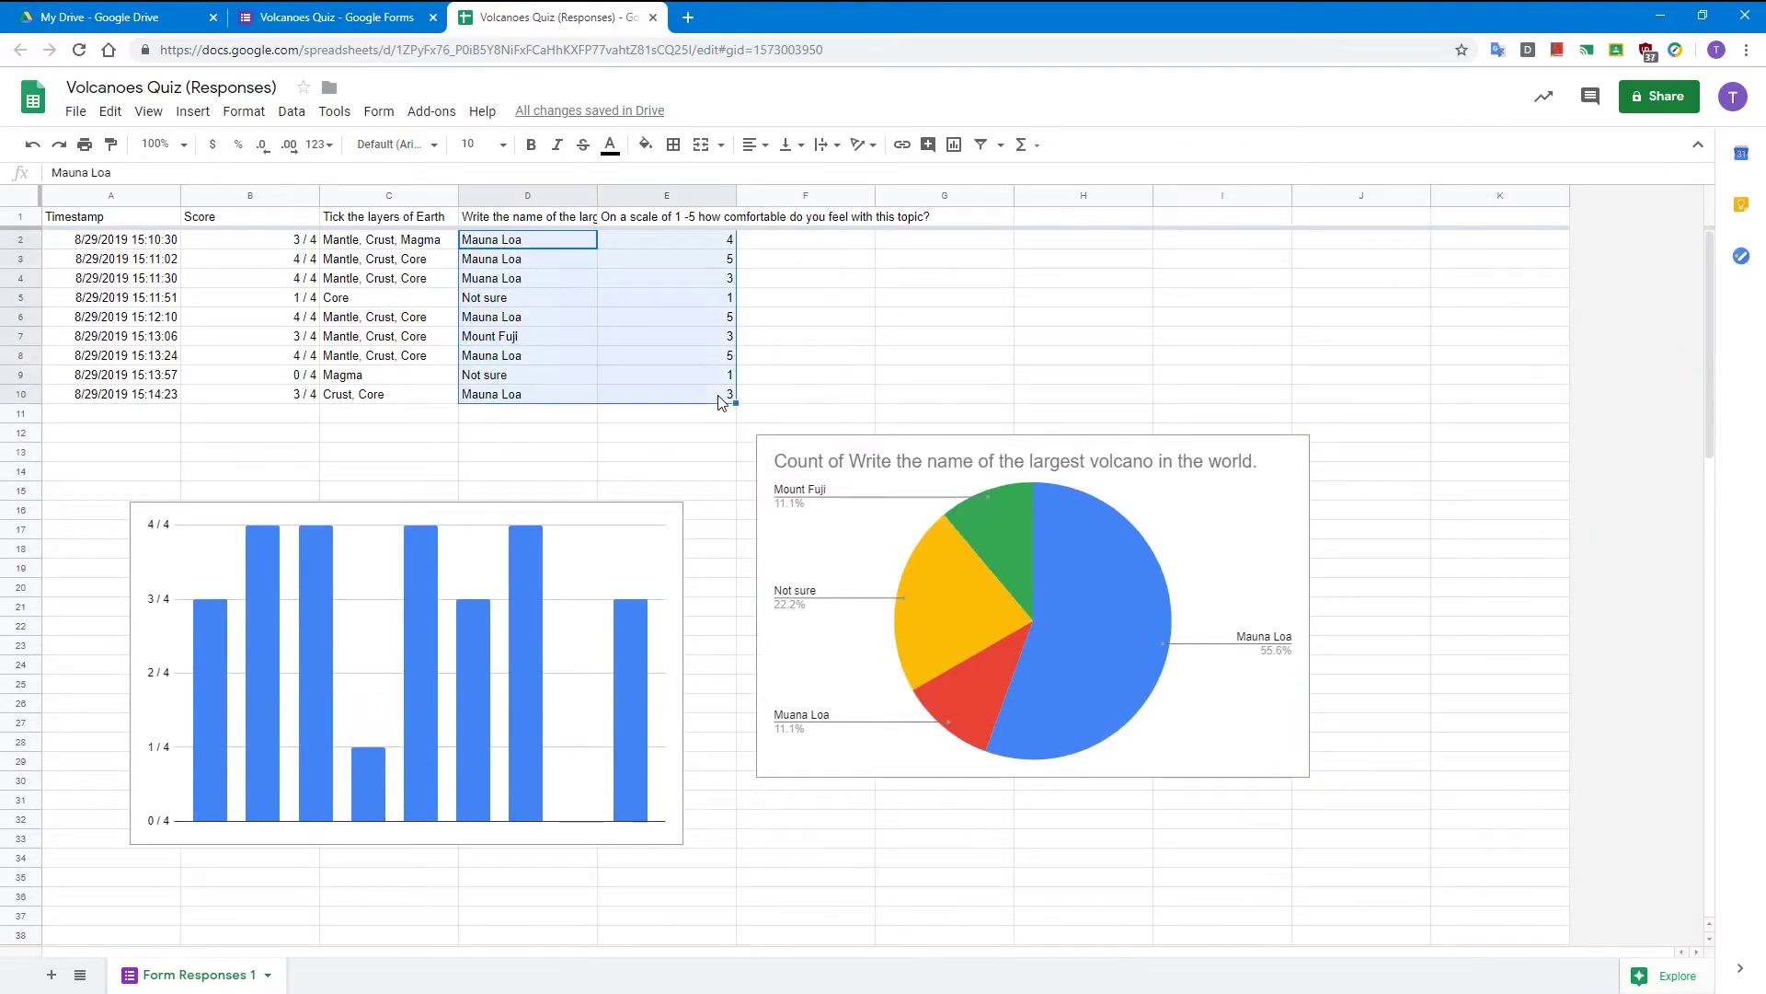
{"action": "left_click", "coordinate": [192, 111]}
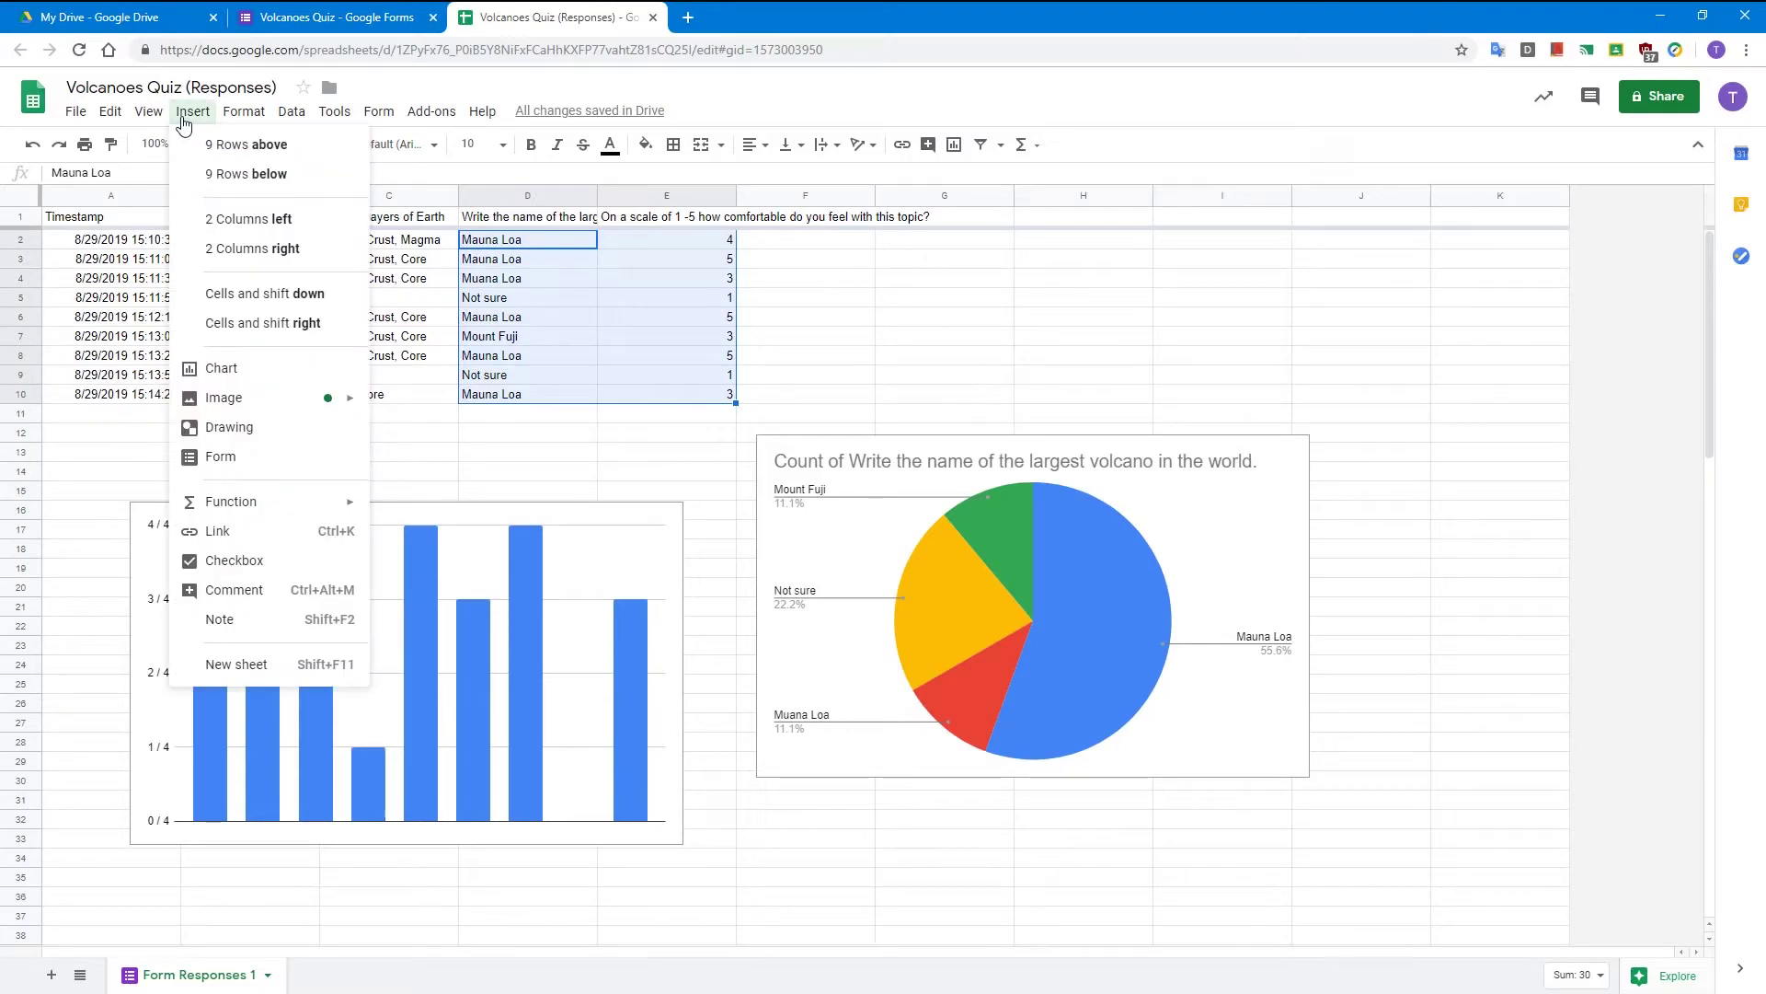
{"action": "left_click", "coordinate": [259, 369]}
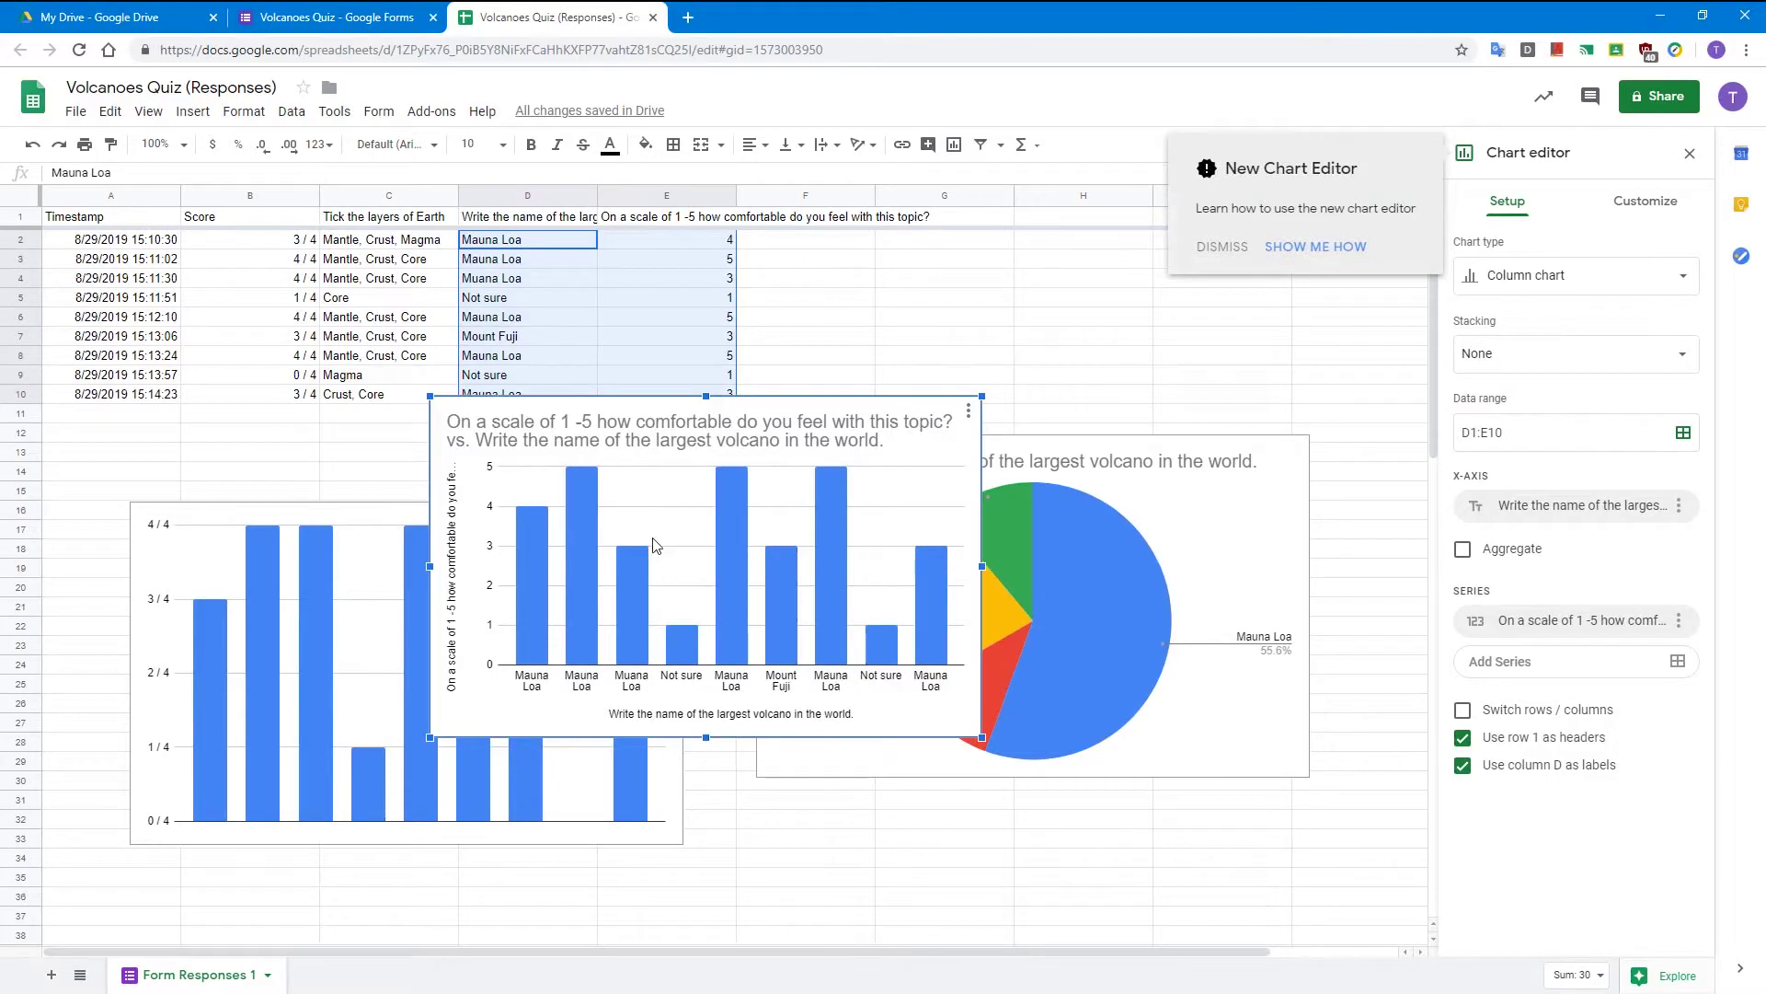
{"action": "left_click", "coordinate": [653, 17]}
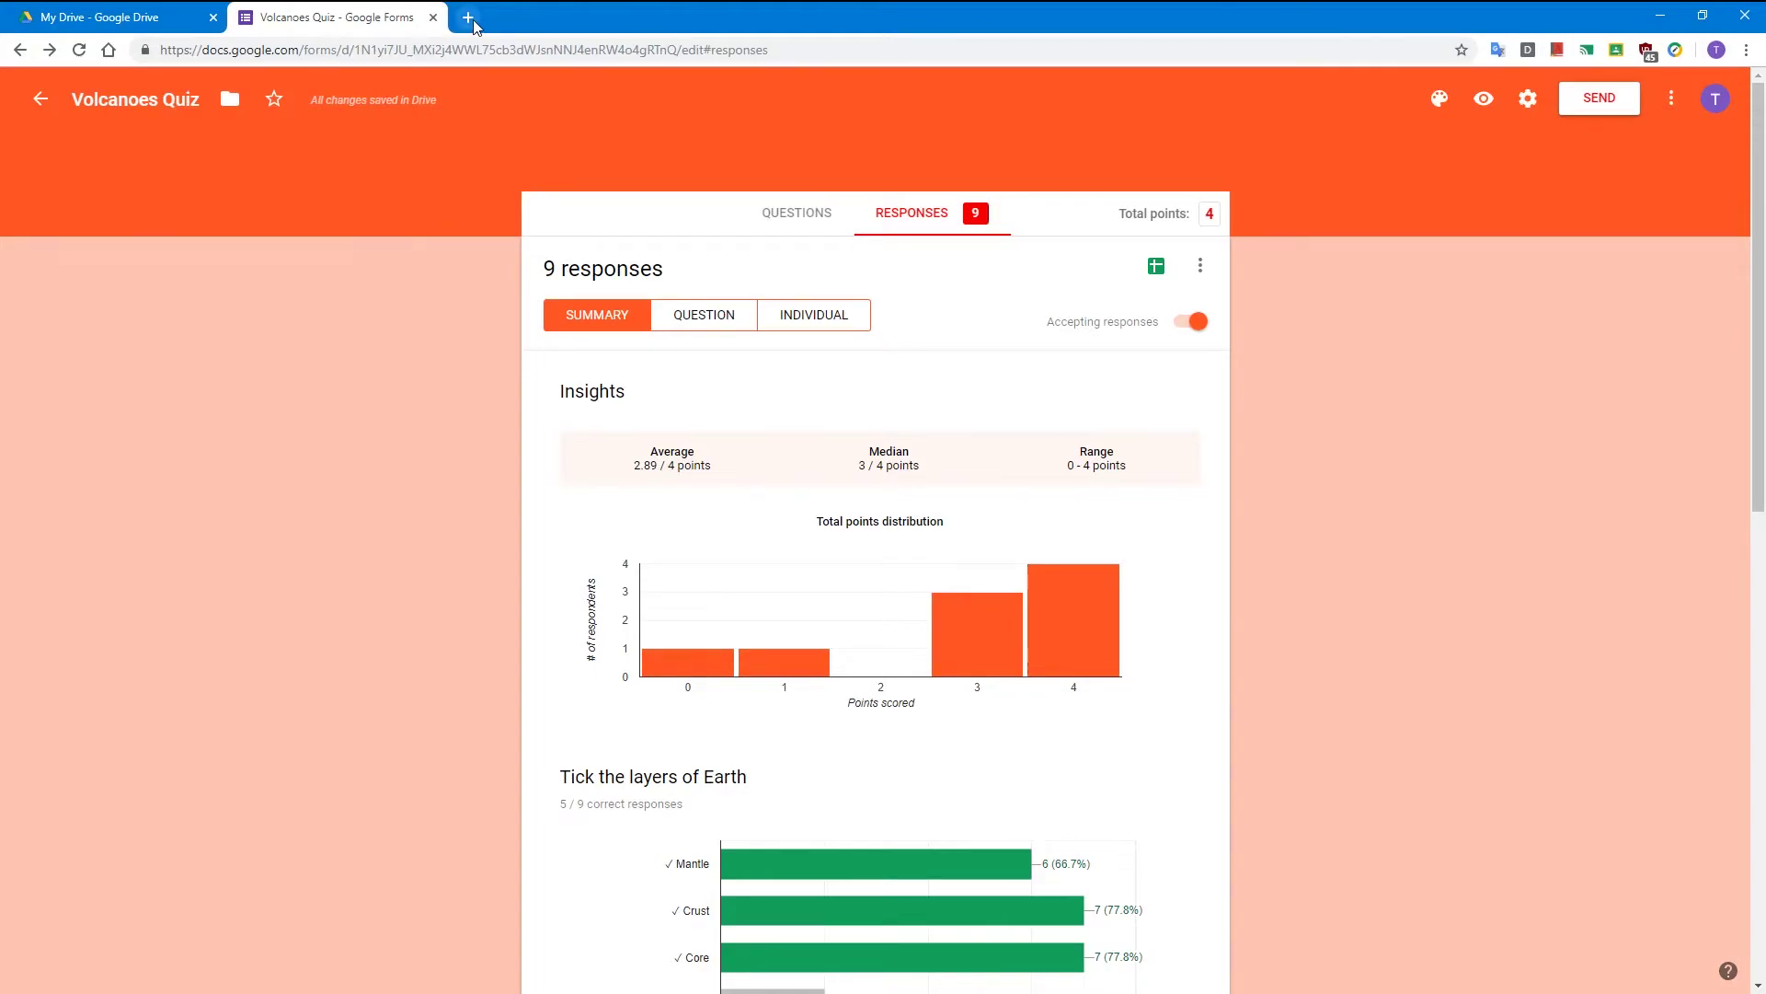
Step: Create a new blank form from the Forms home page and title it "Great Fire of London"
{"action": "left_click", "coordinate": [42, 103]}
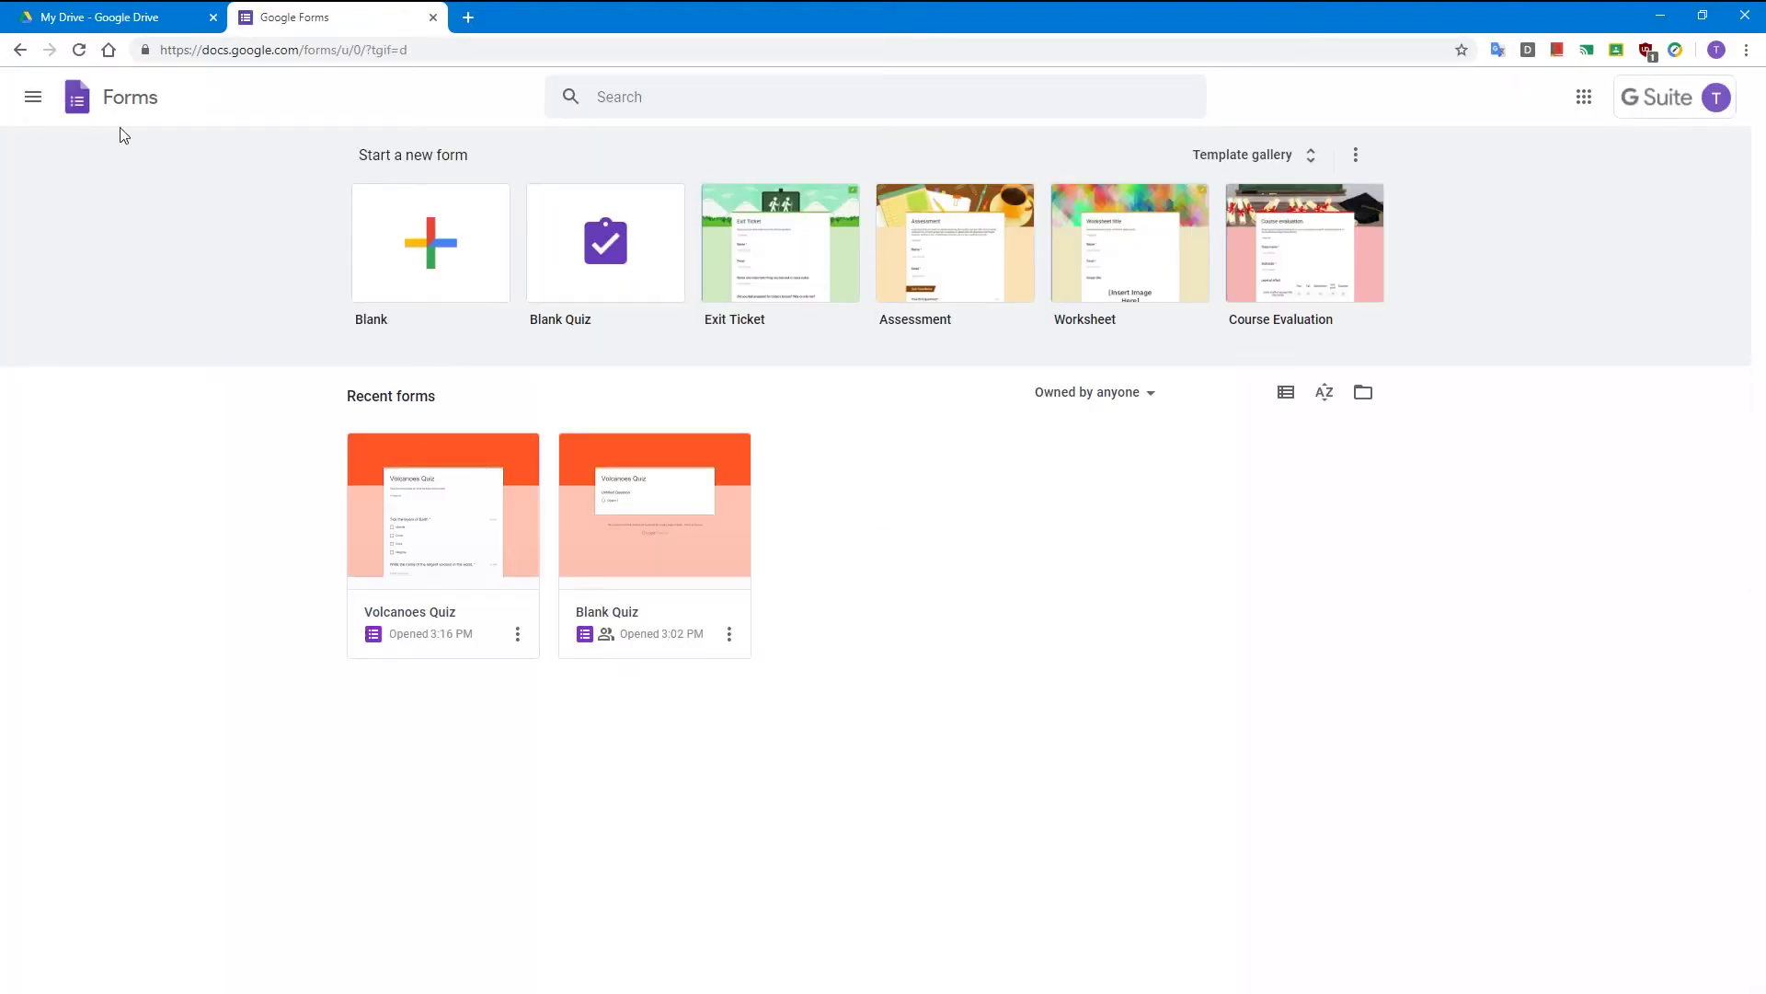
{"action": "left_click", "coordinate": [427, 269]}
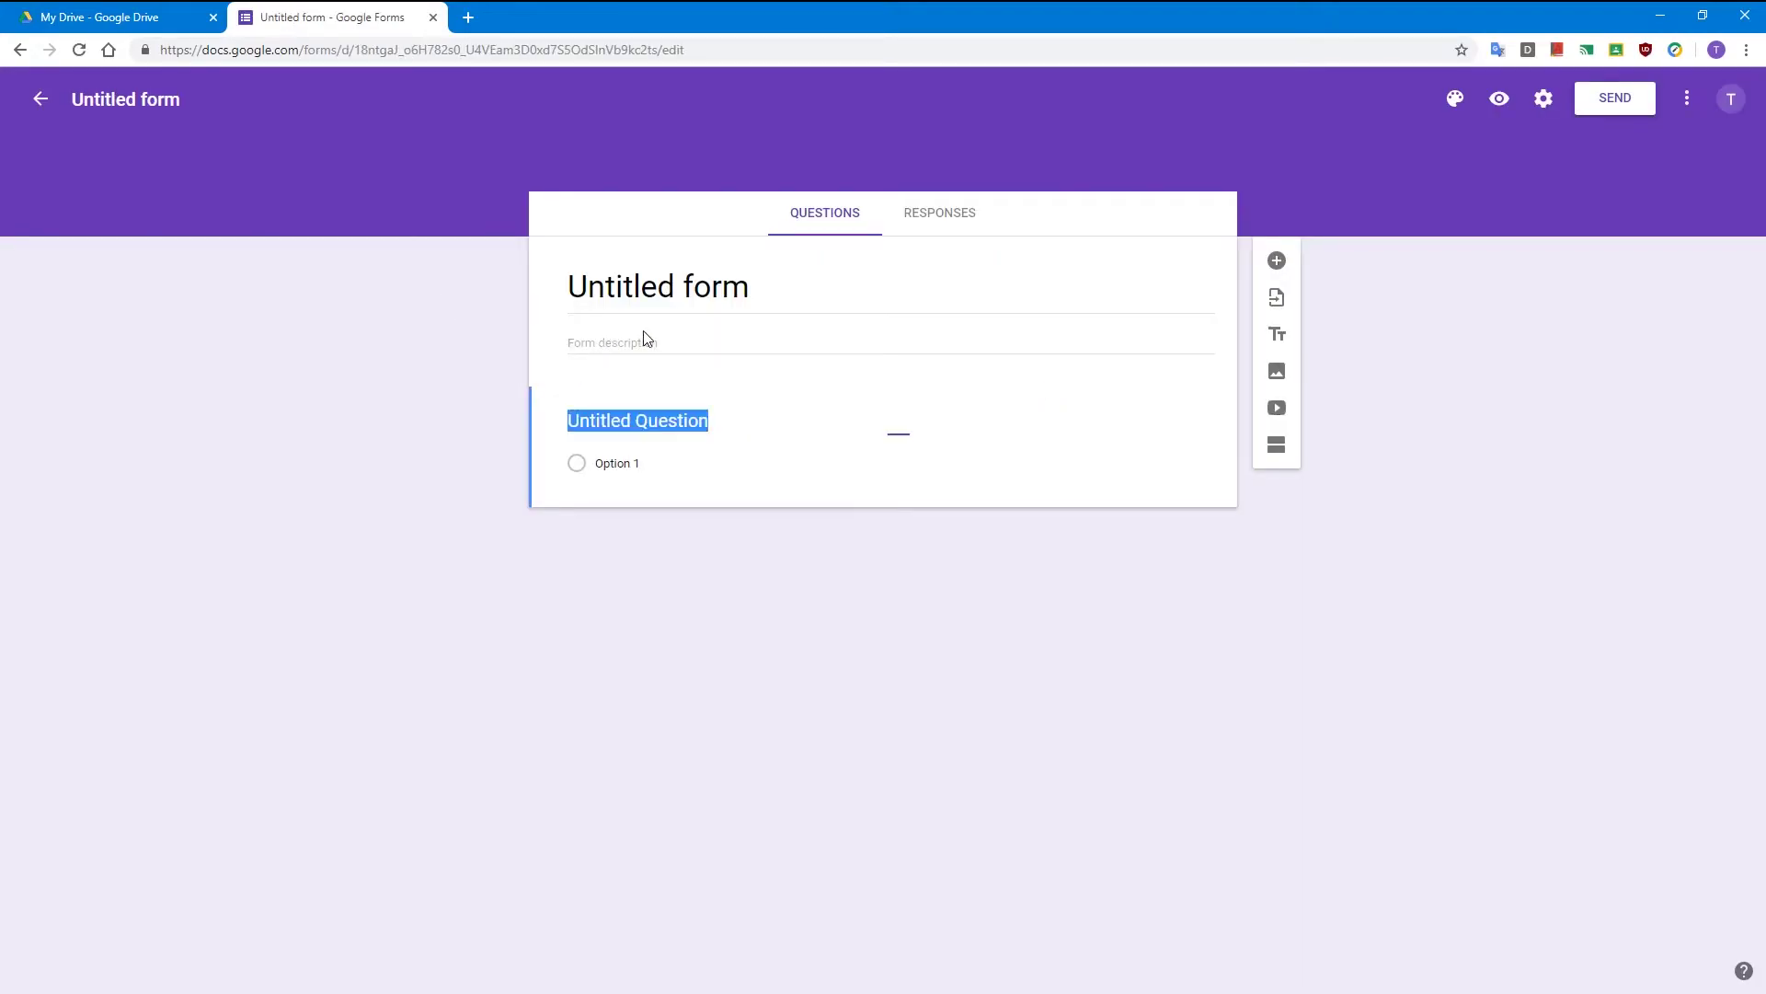
{"action": "left_click", "coordinate": [745, 292]}
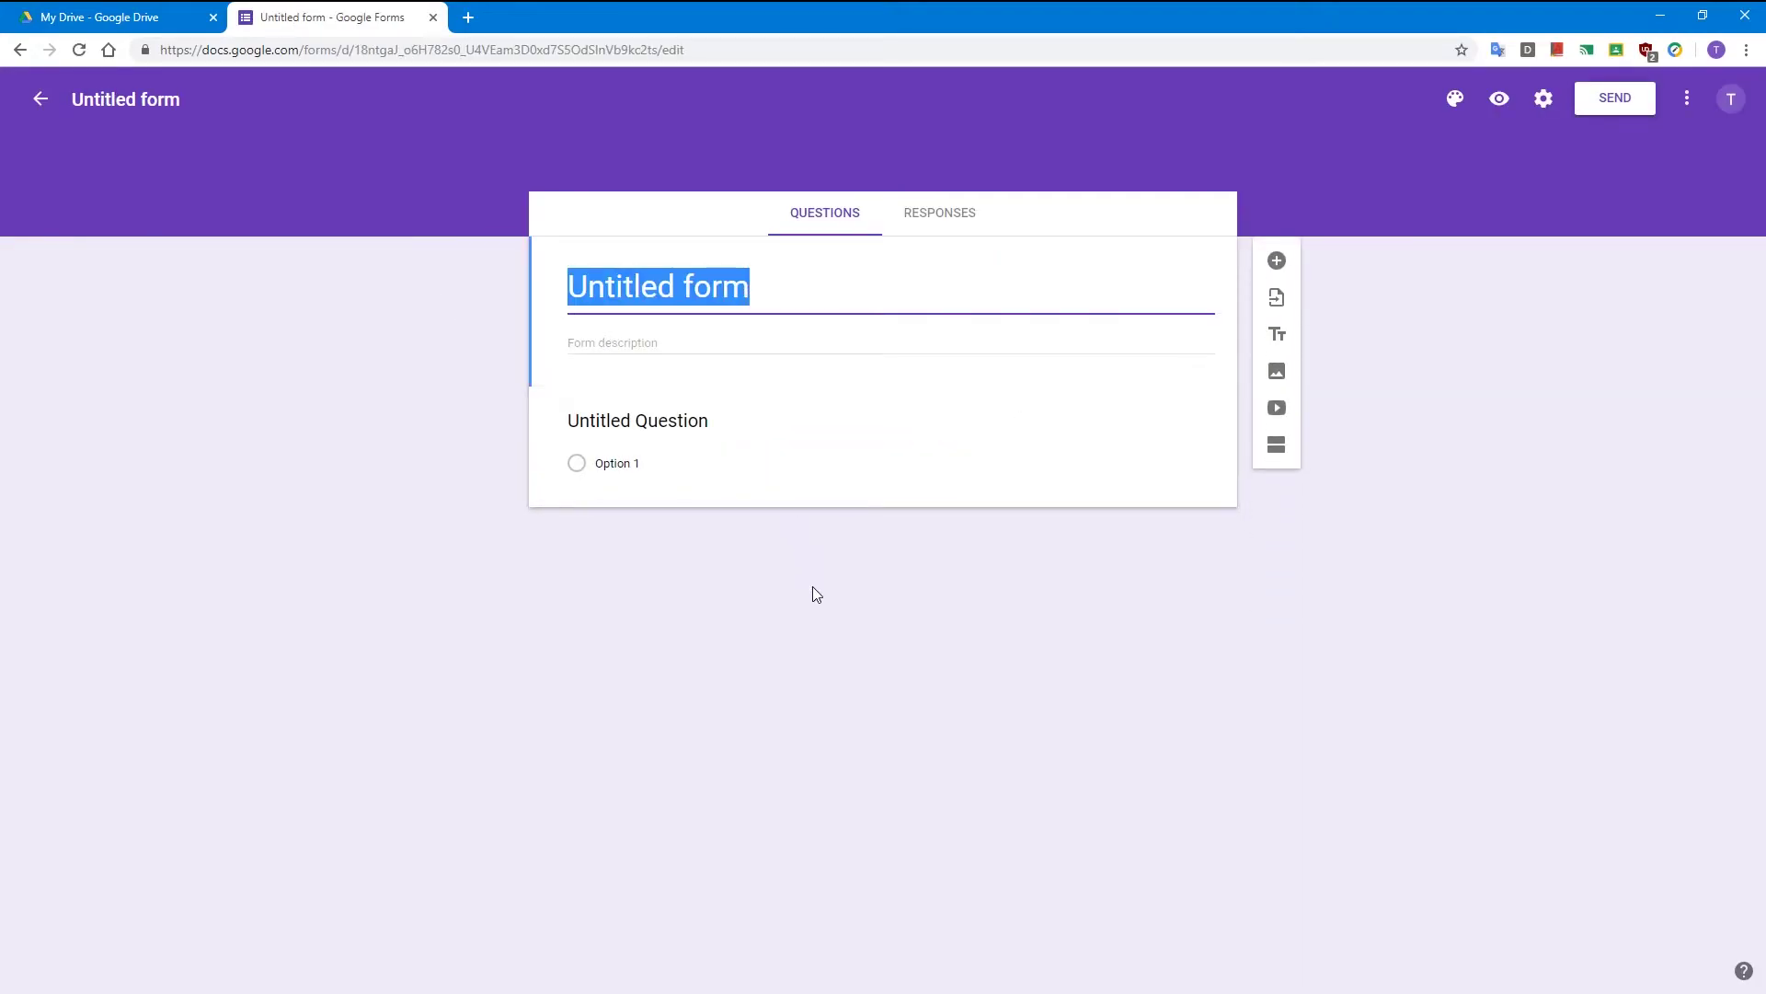
{"action": "type", "text": "Great Fir"}
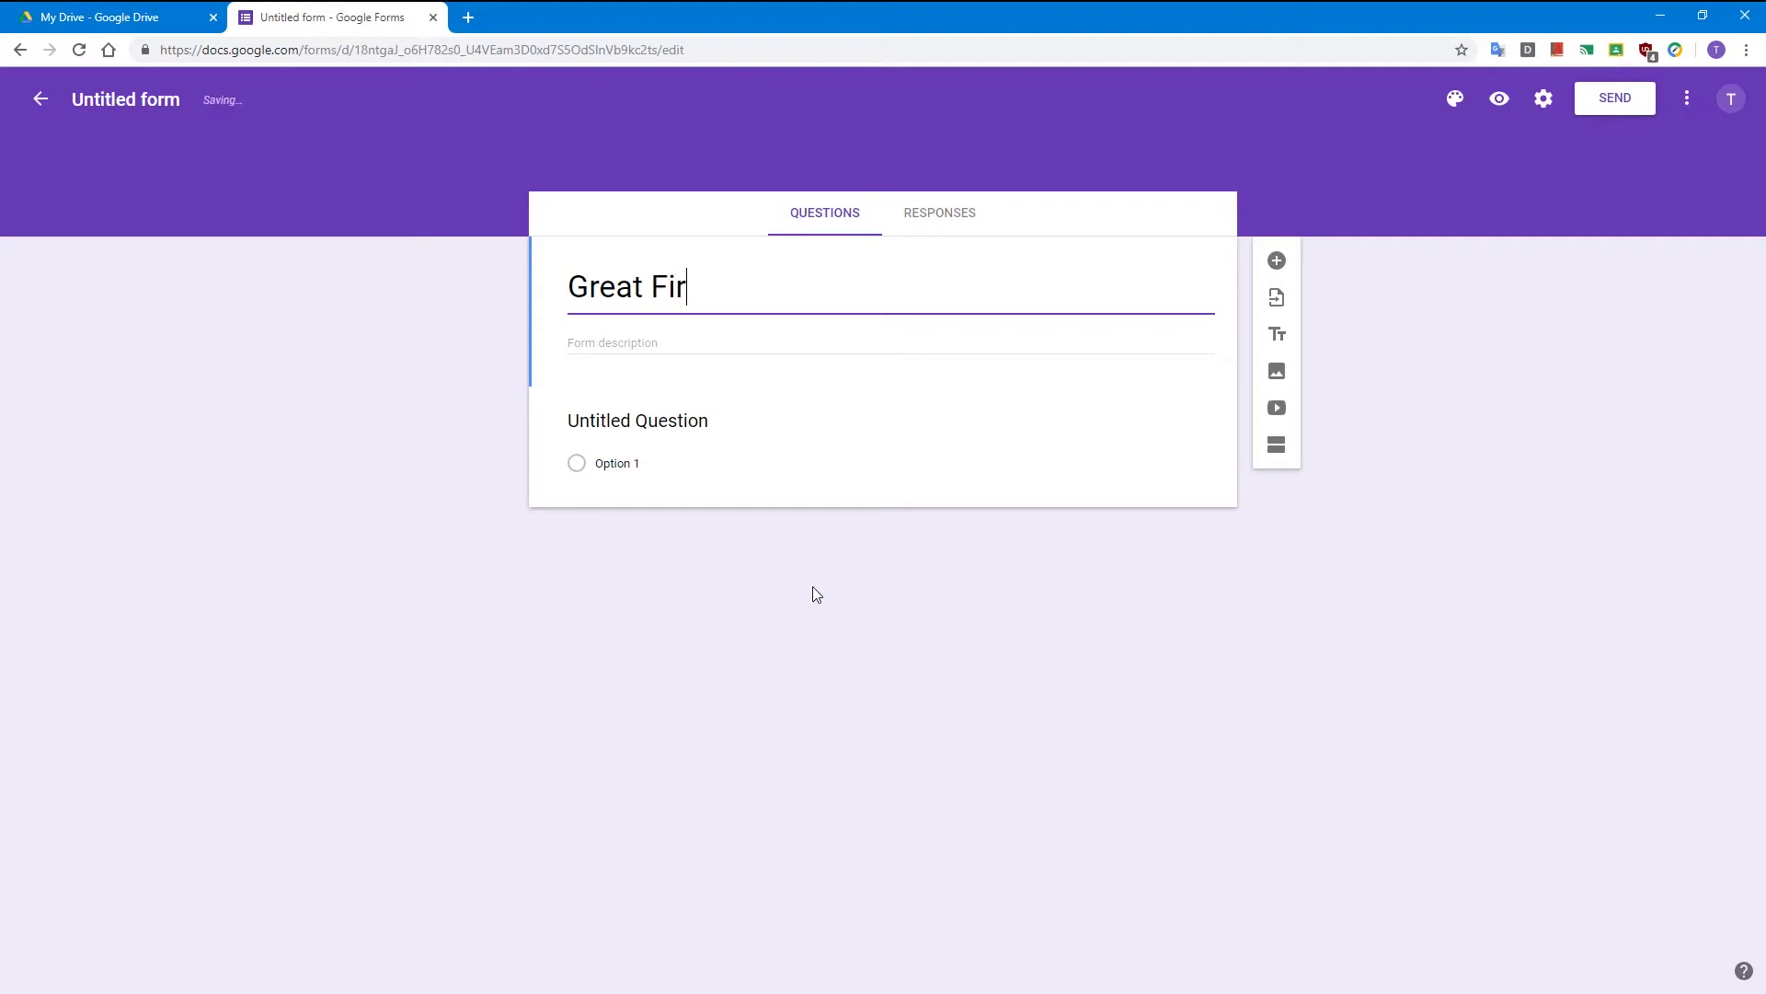
{"action": "type", "text": "e of London"}
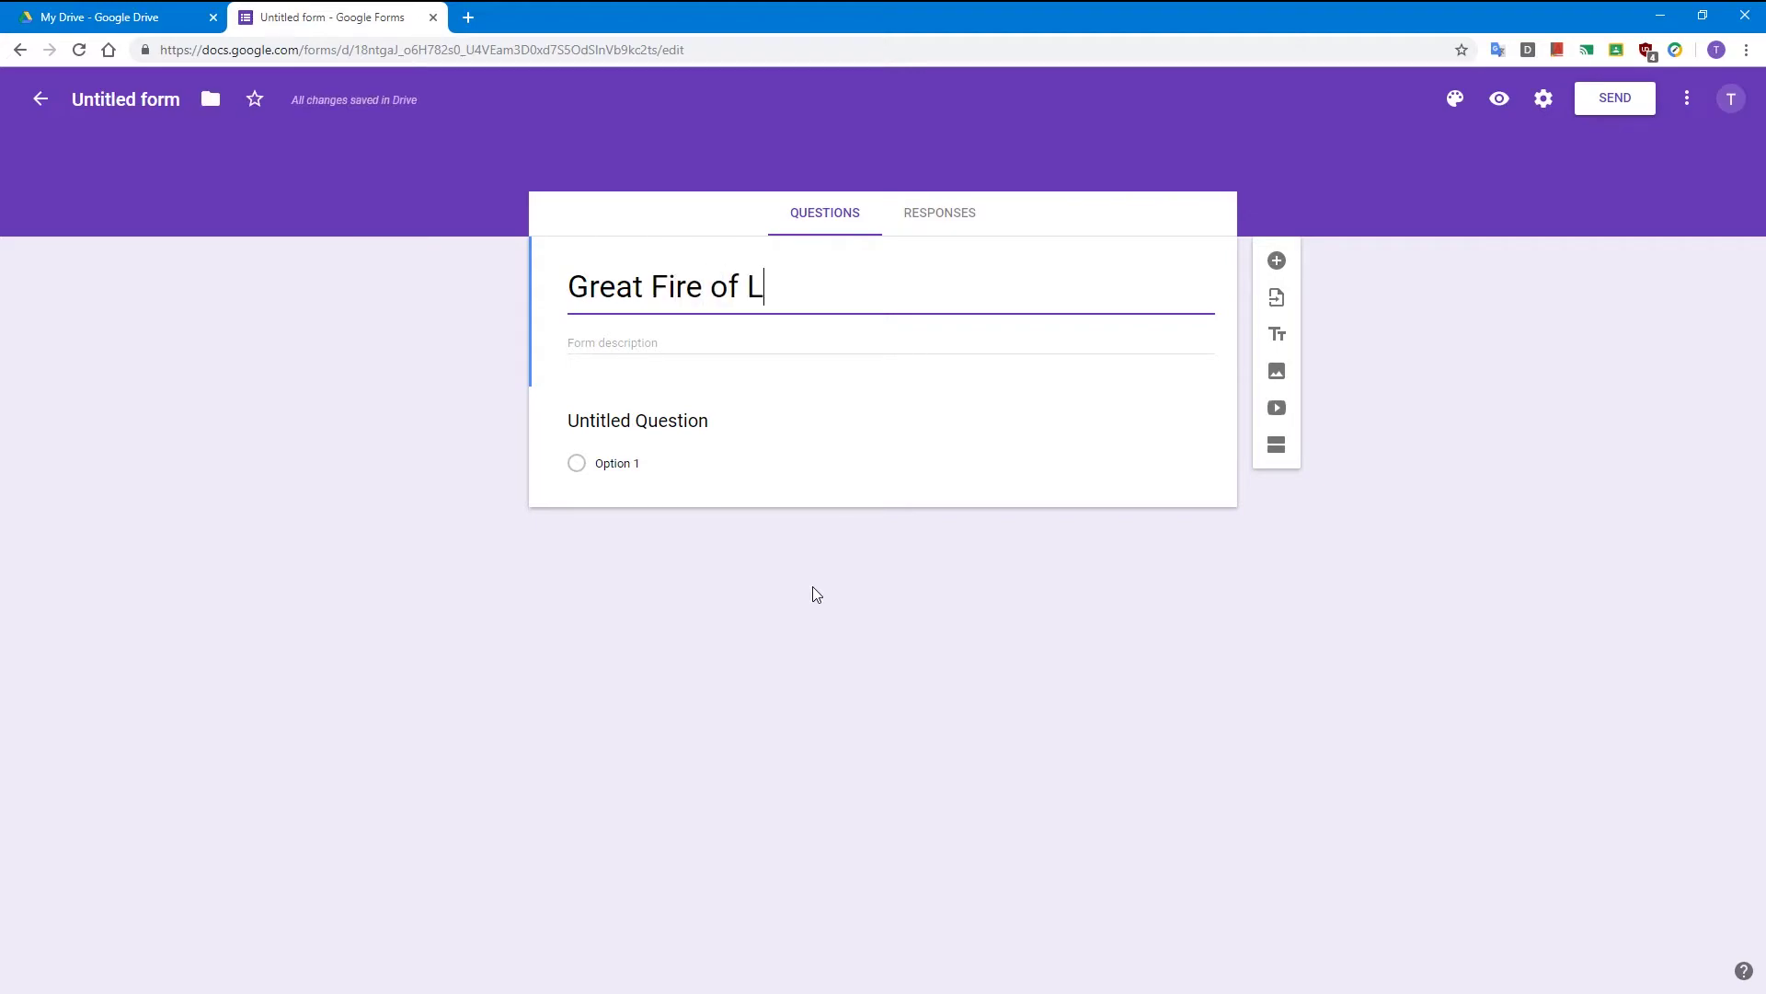
Step: Import the linear scale question "On a scale of 1 -5 how comfortable do you feel with this topic?" from Volcanoes Quiz
{"action": "left_click", "coordinate": [1040, 470]}
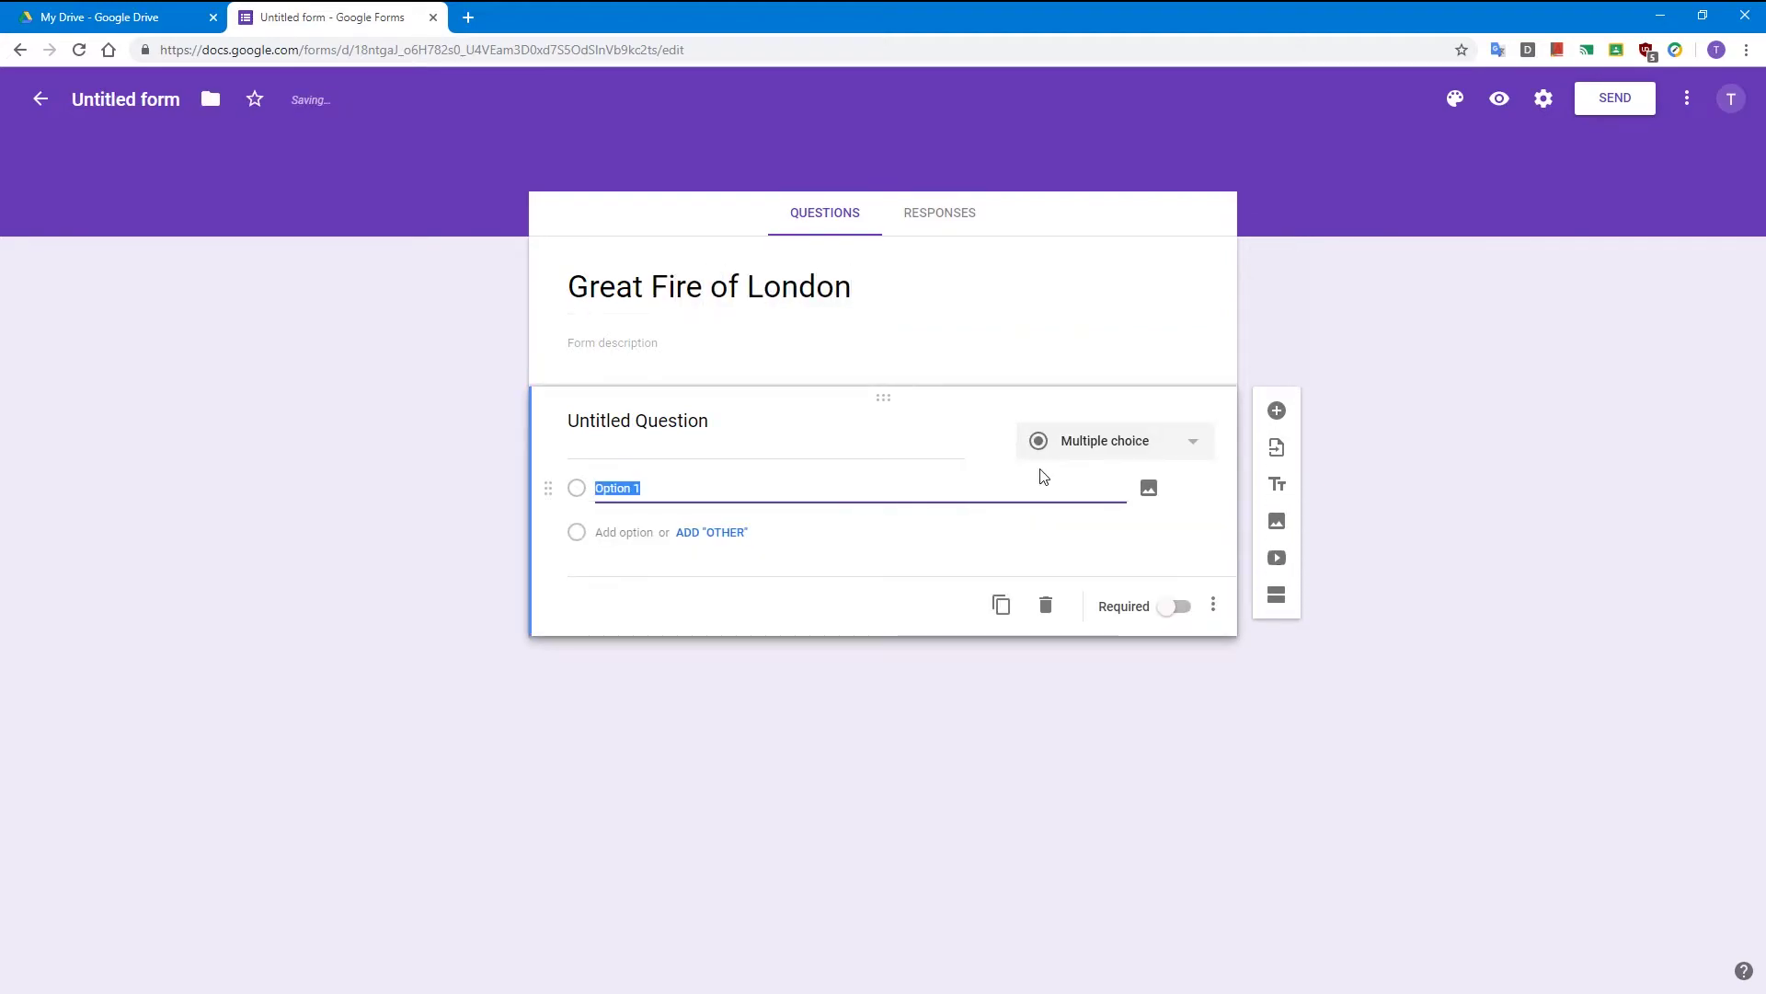
{"action": "left_click", "coordinate": [1277, 450]}
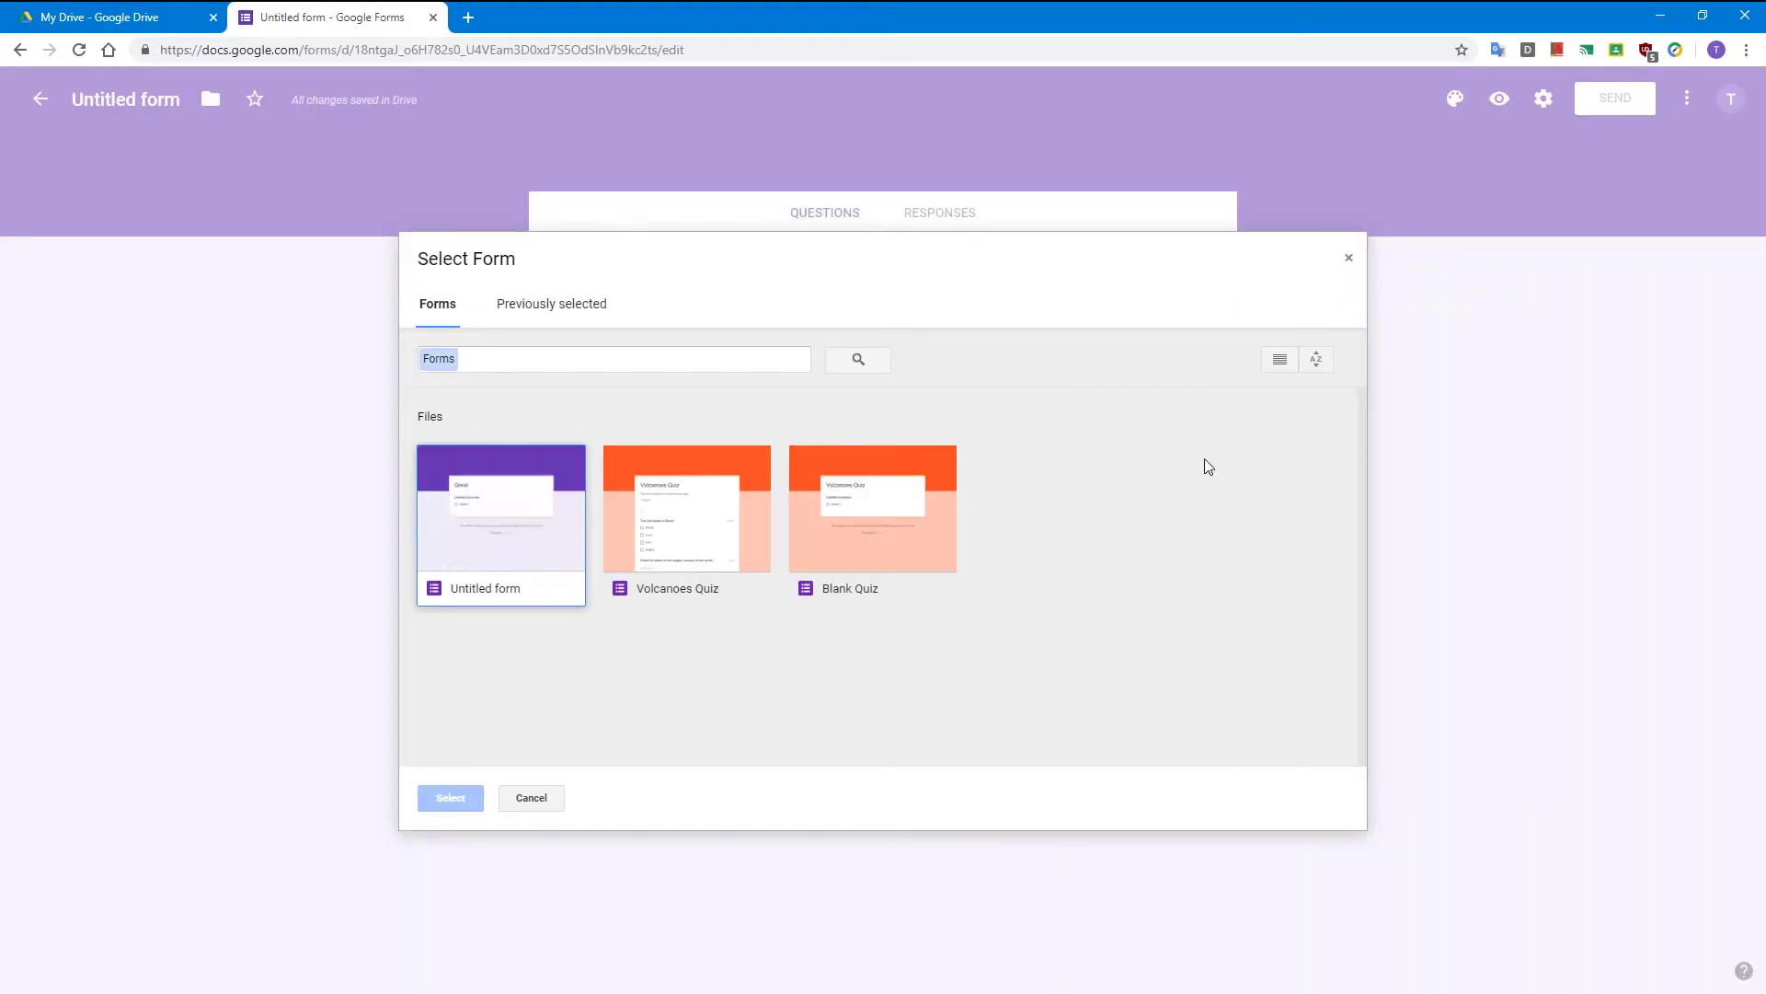
{"action": "left_click", "coordinate": [704, 532]}
{"action": "left_click", "coordinate": [453, 801]}
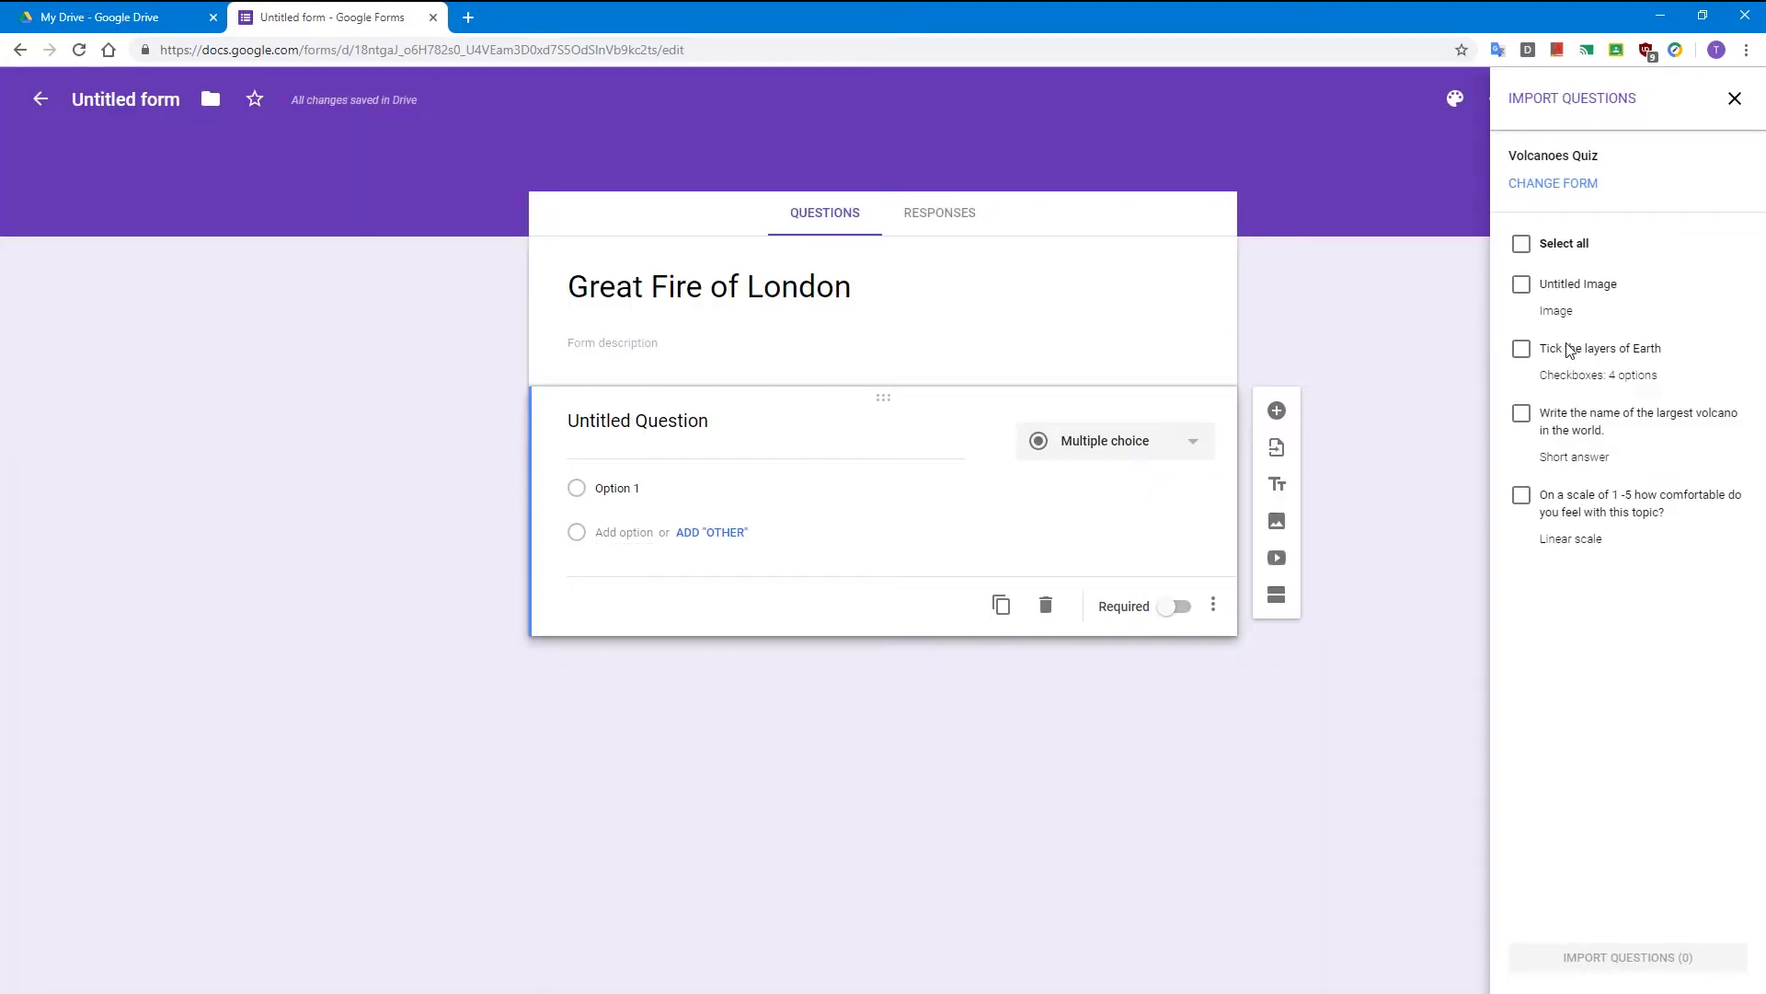
{"action": "left_click", "coordinate": [1522, 498]}
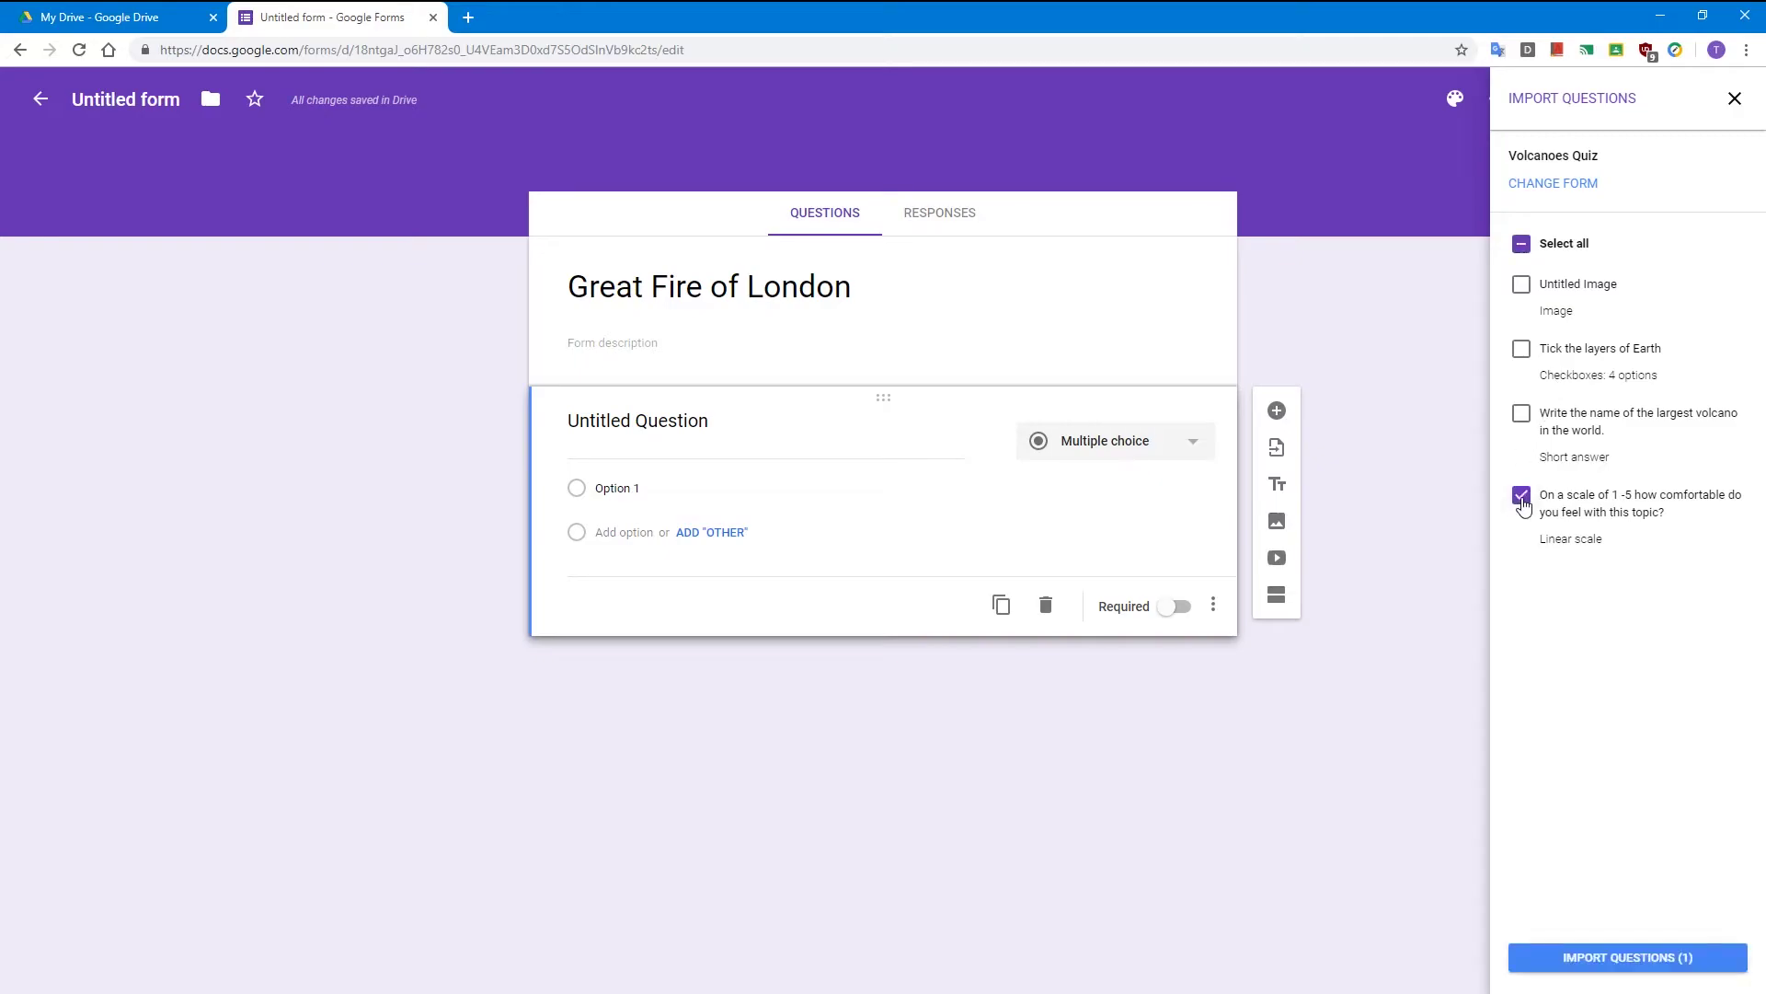
{"action": "left_click", "coordinate": [1655, 956]}
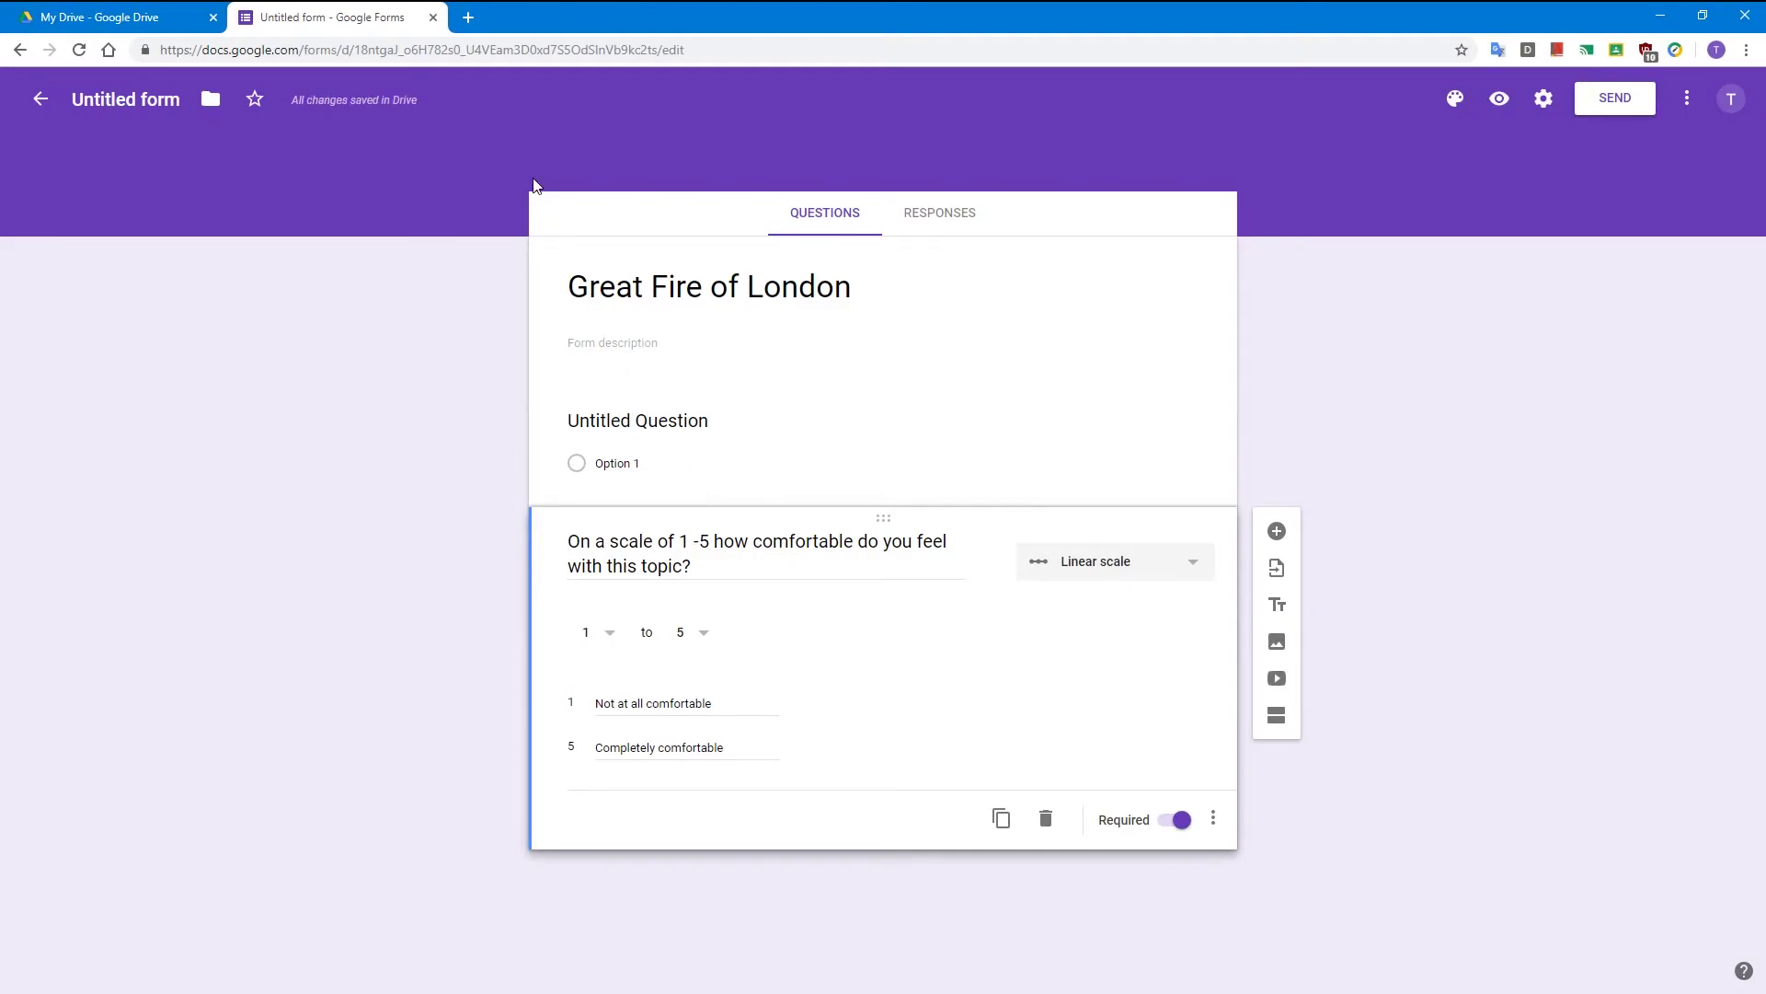
Step: Return to Google Drive, reopen the Volcanoes Quiz form and bring up its options for sending the form
{"action": "left_click", "coordinate": [433, 17]}
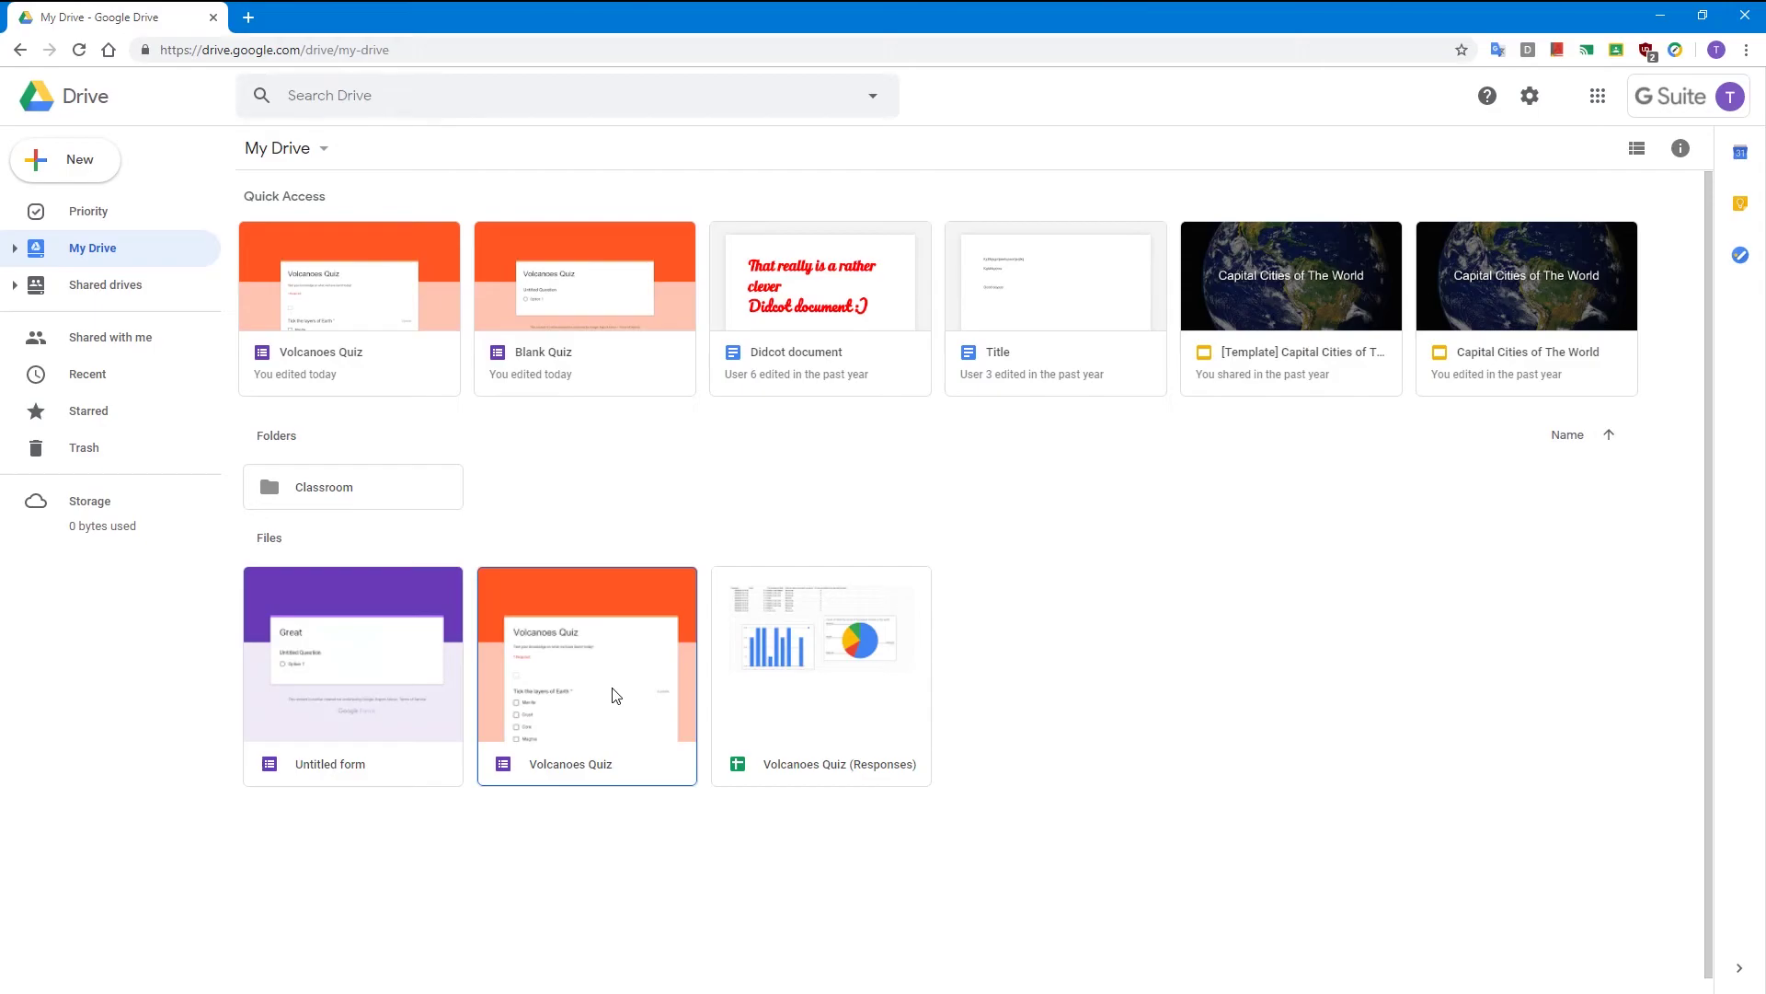
{"action": "double_click", "coordinate": [616, 696]}
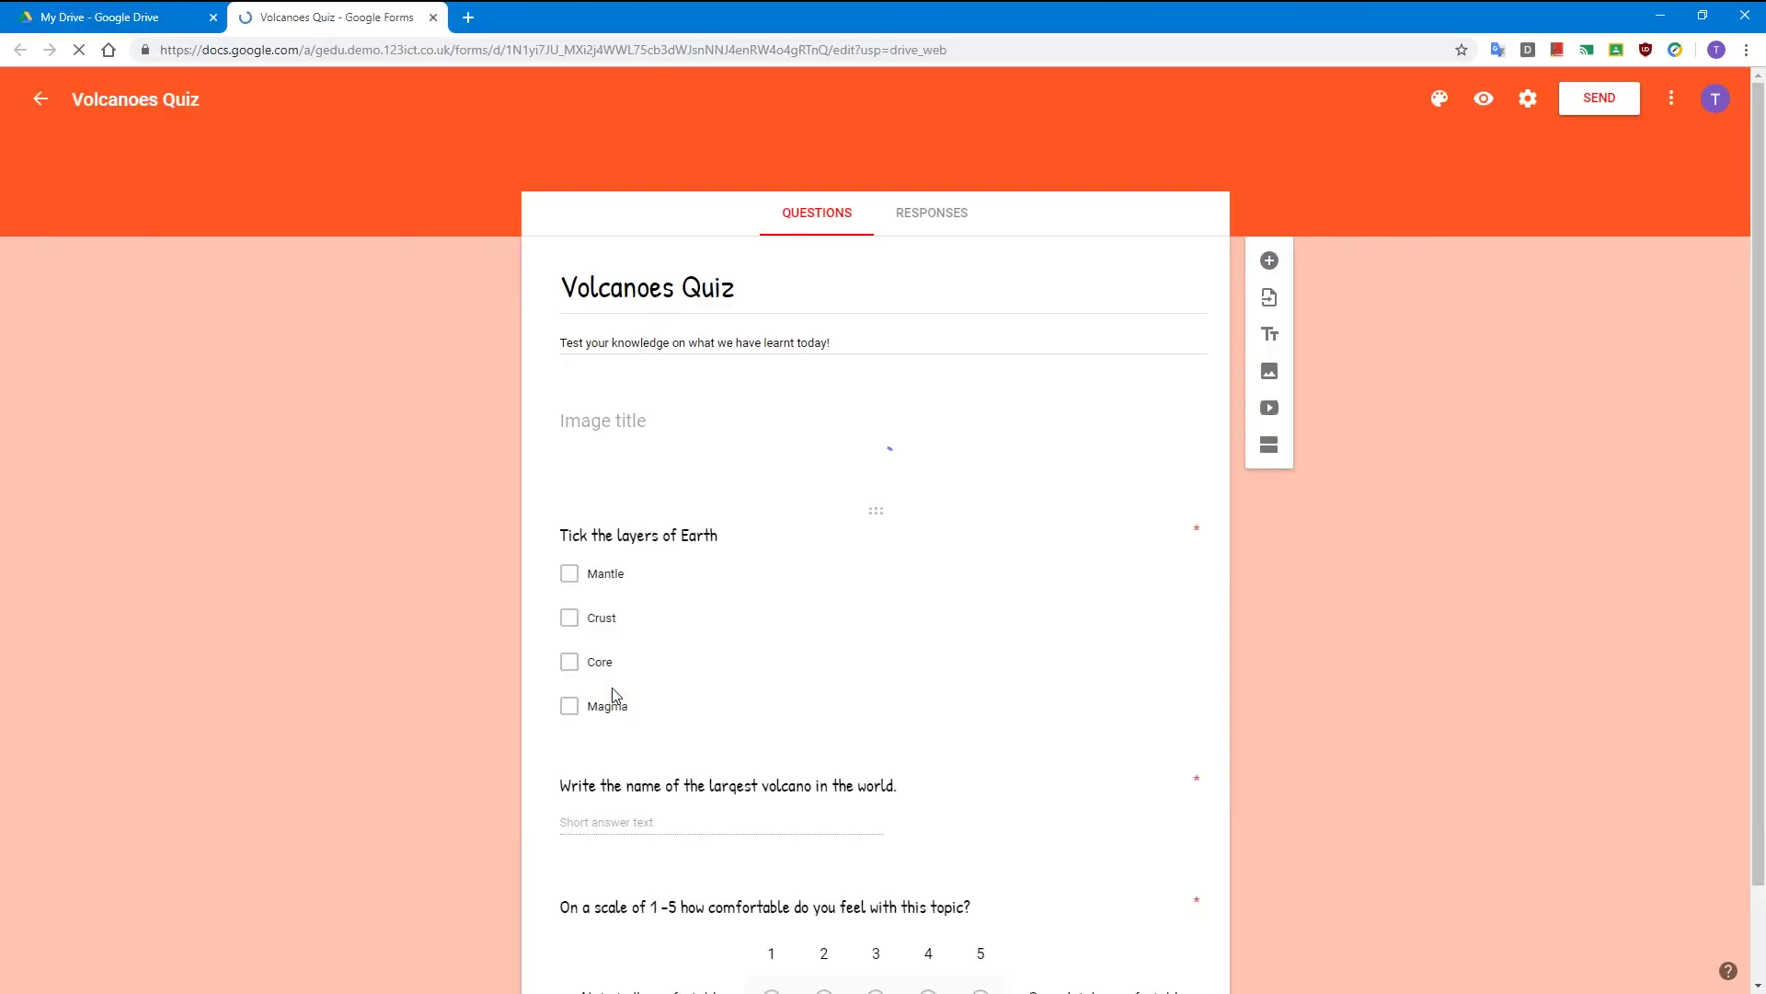
{"action": "left_click", "coordinate": [1596, 97]}
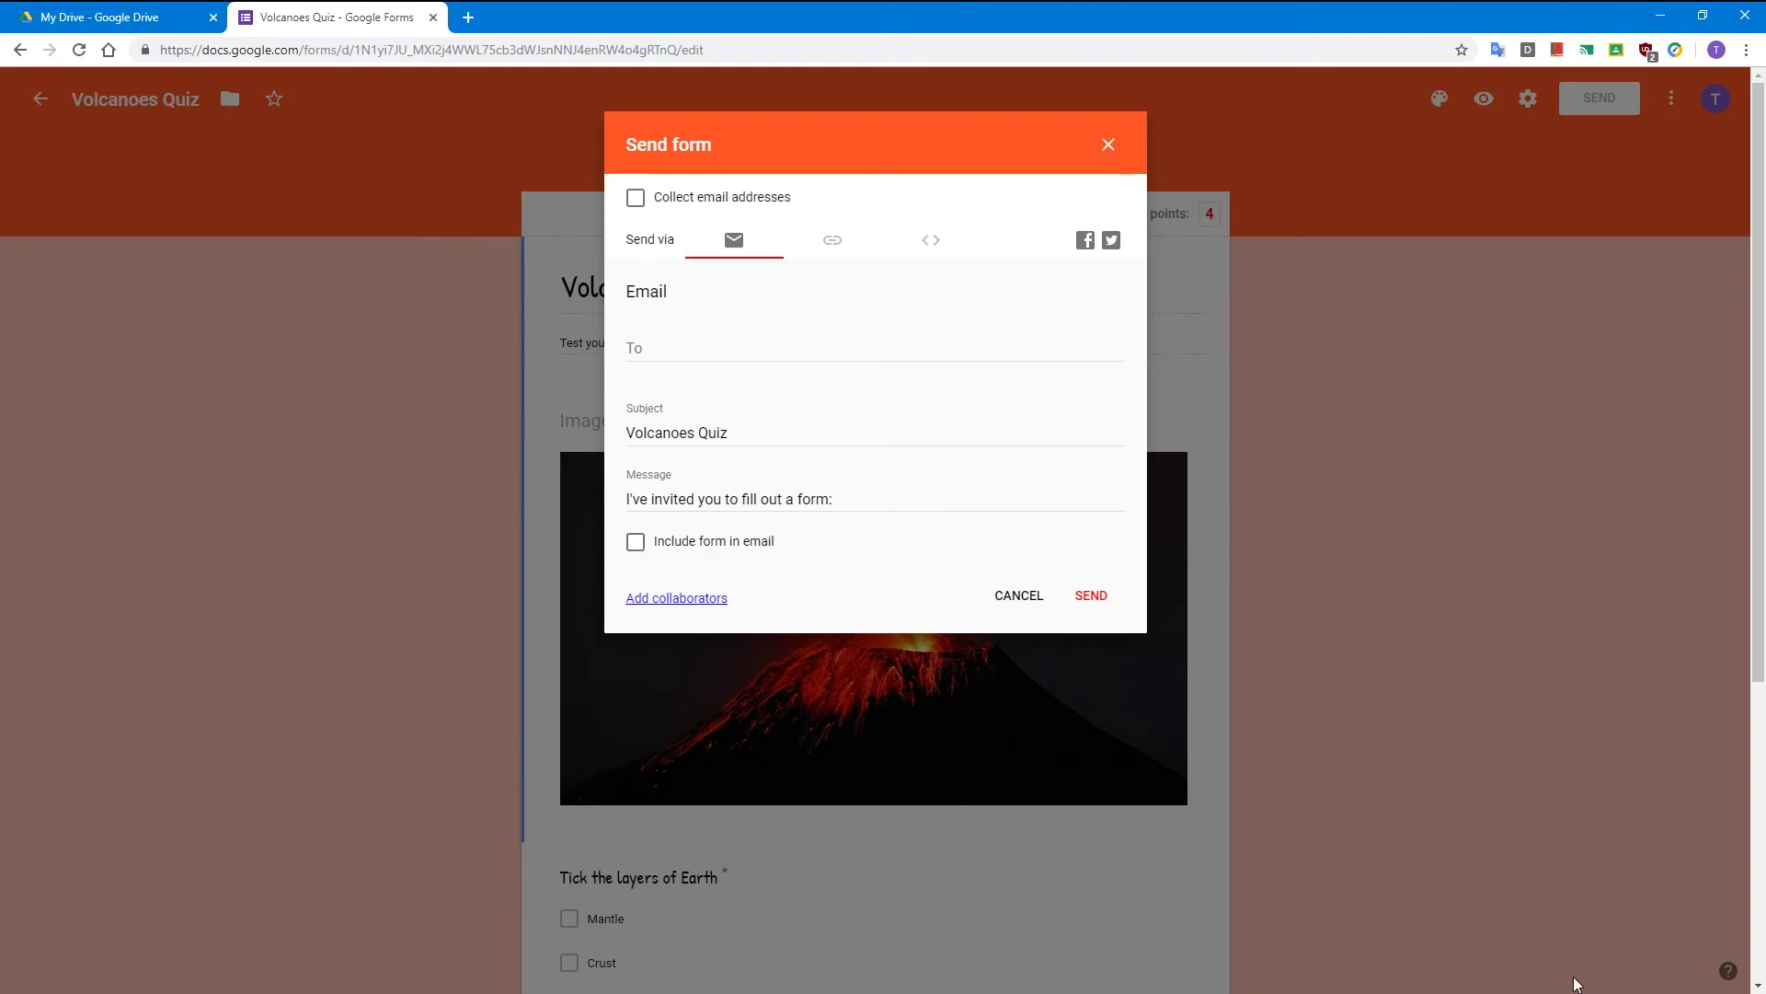
{"action": "left_click", "coordinate": [1577, 992]}
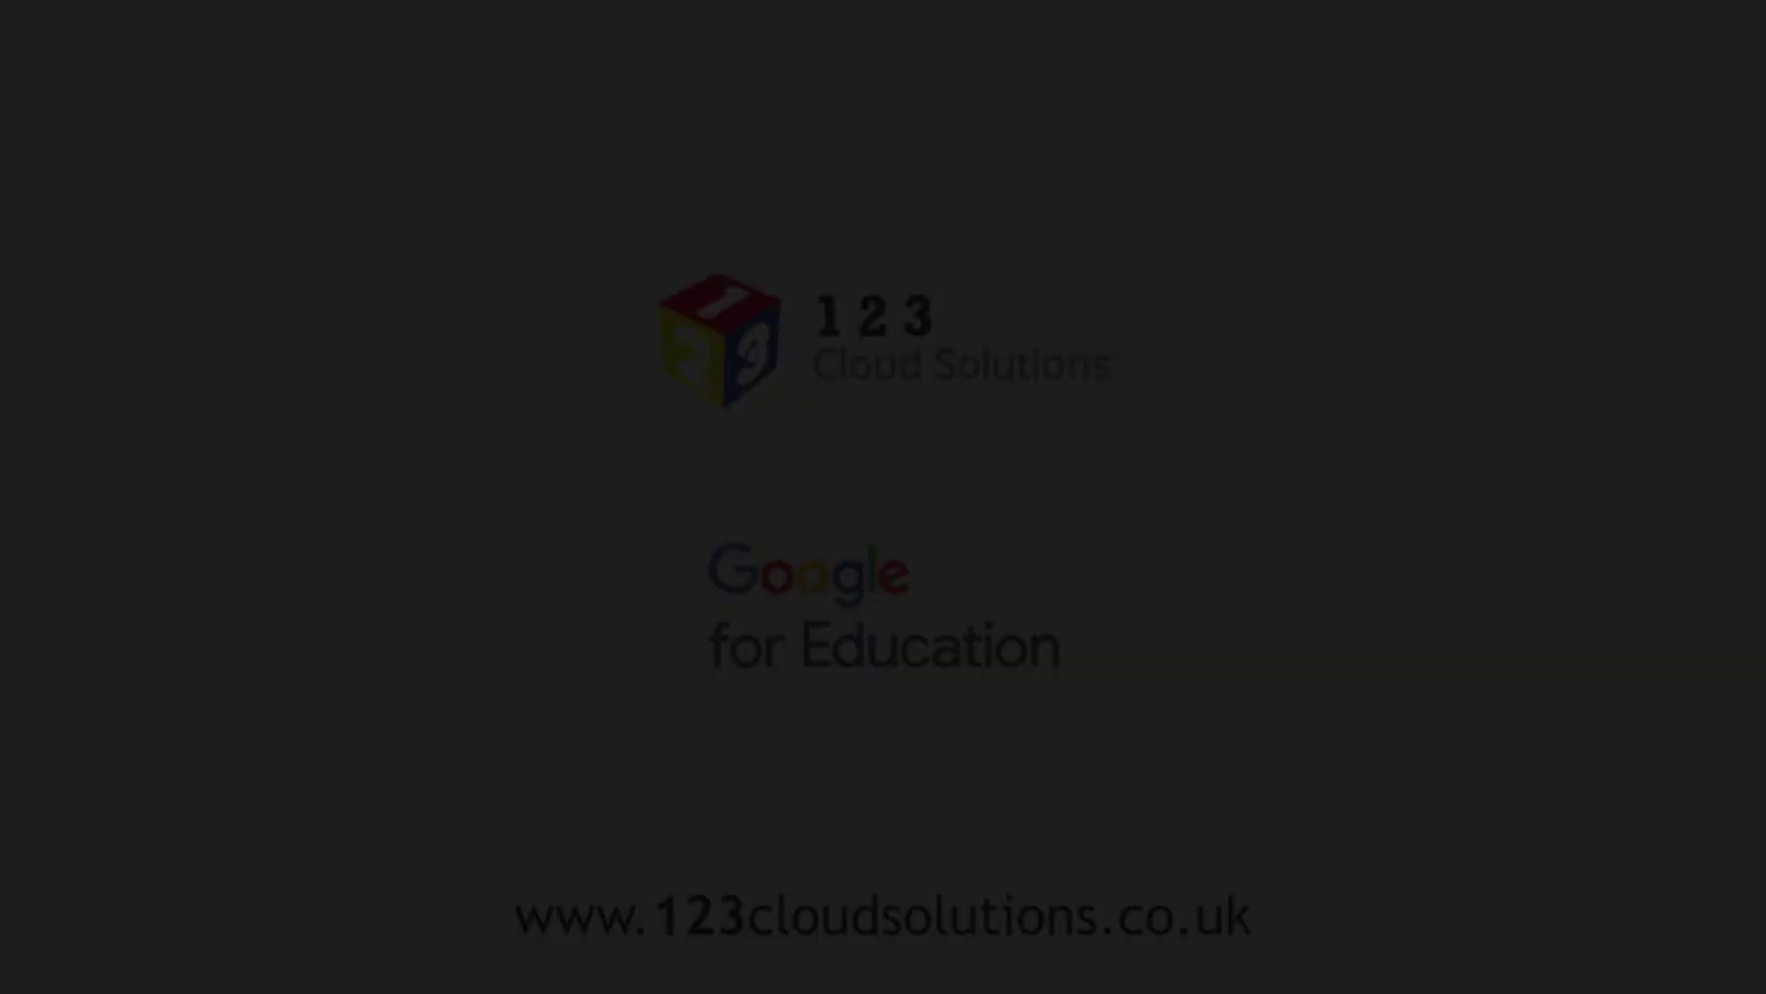